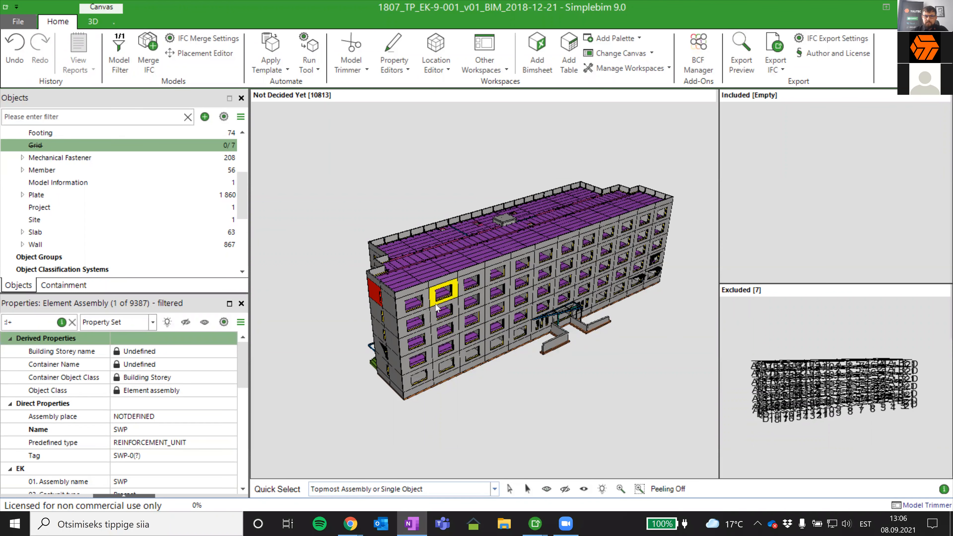
# - Highlight all objects of the Wall class in the building model
pyautogui.moveTo(485, 389); pyautogui.dragTo(487, 383)
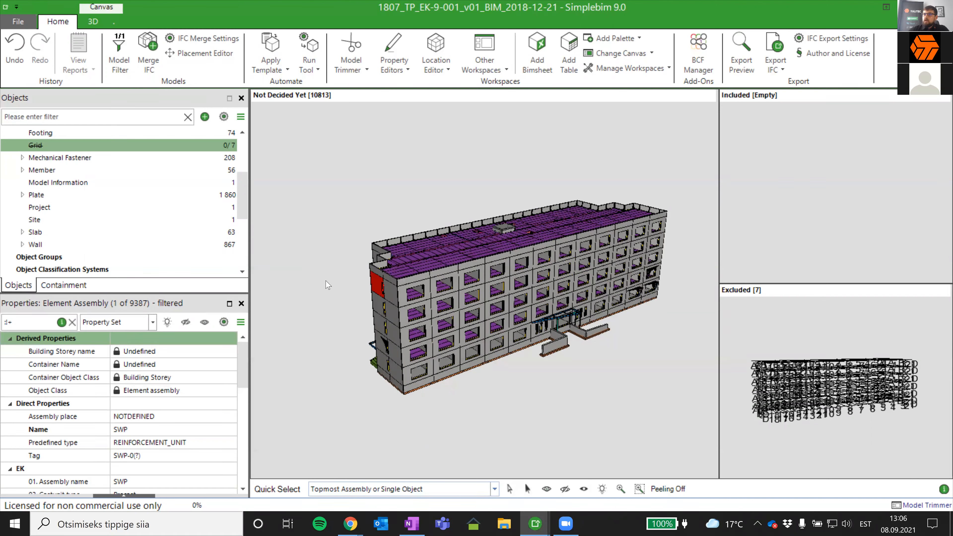
pyautogui.moveTo(192, 293); pyautogui.dragTo(192, 280)
pyautogui.scroll(-1, 157, 232)
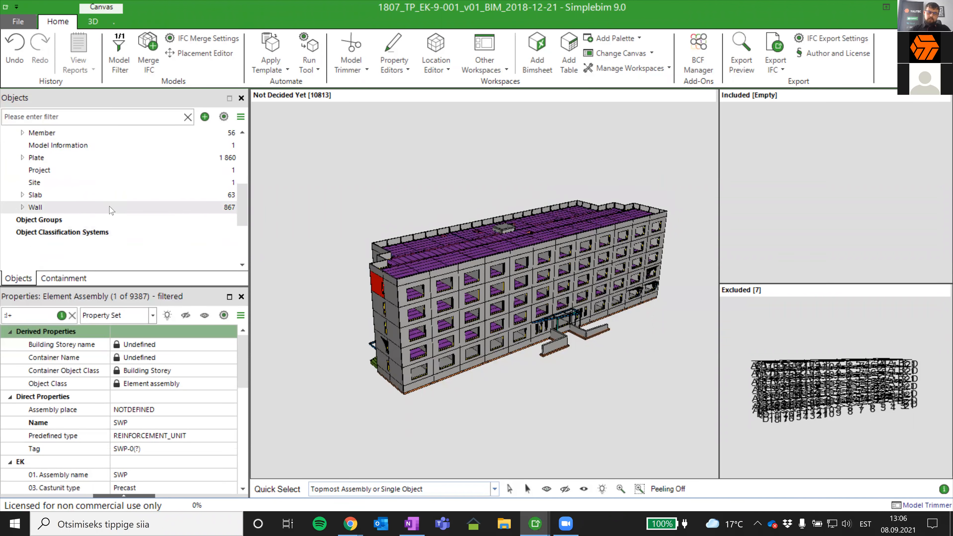
pyautogui.click(68, 207)
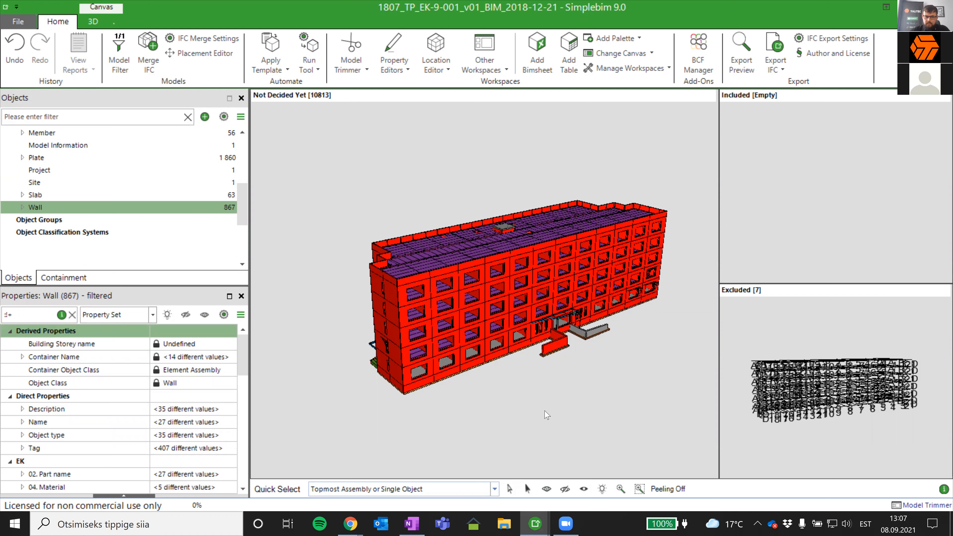
pyautogui.moveTo(545, 408); pyautogui.dragTo(542, 413)
pyautogui.moveTo(547, 397); pyautogui.dragTo(537, 386, button='middle')
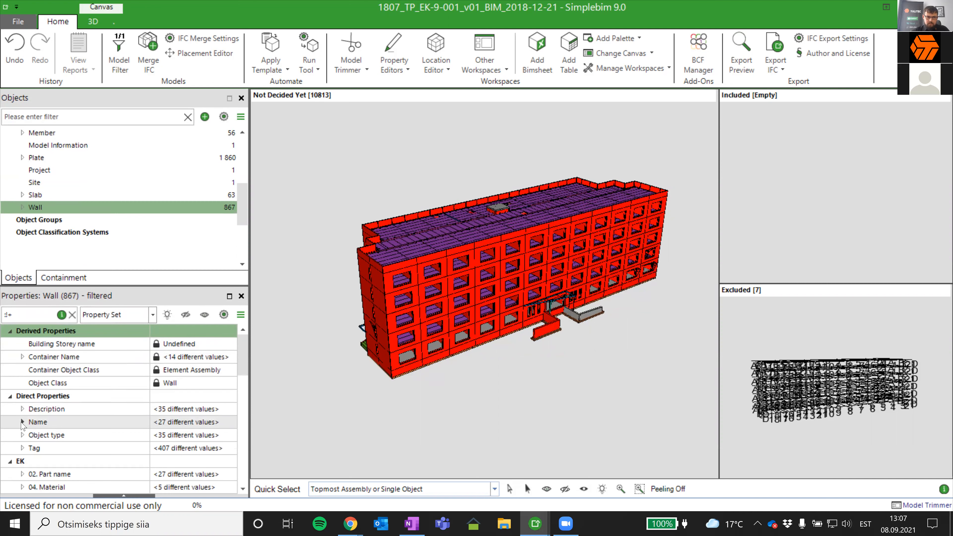
# - List the wall names, isolate the walls named INS to inspect them, and show the full model again
pyautogui.scroll(-1, 148, 387)
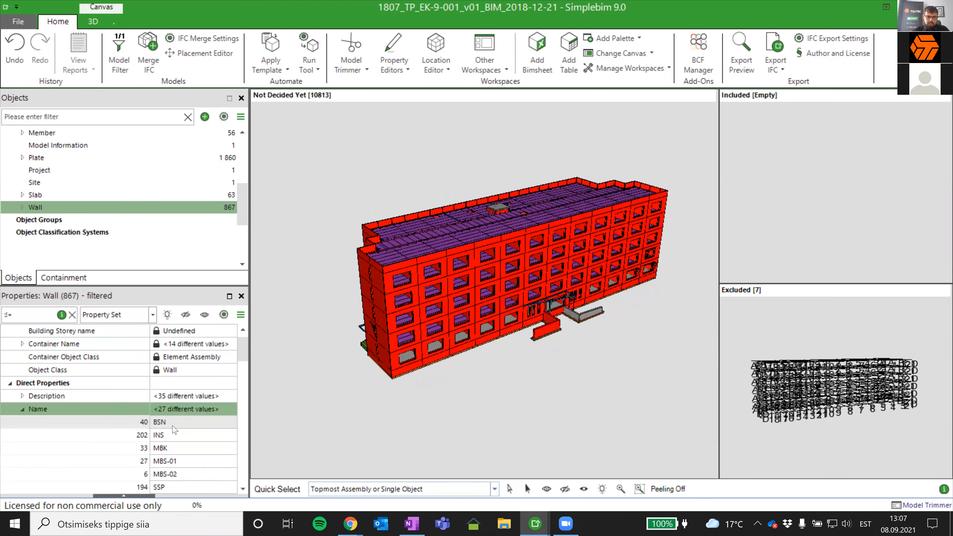
pyautogui.click(161, 436)
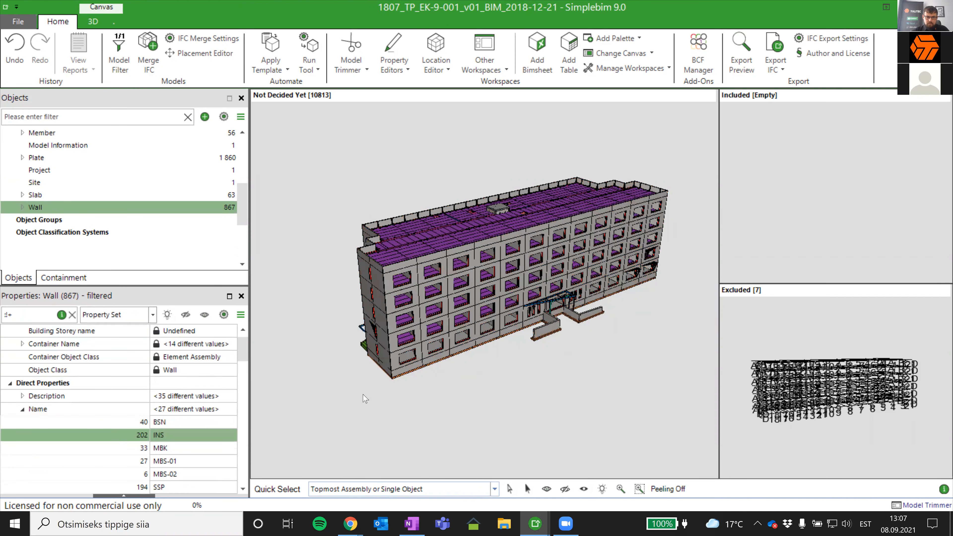
pyautogui.click(381, 434)
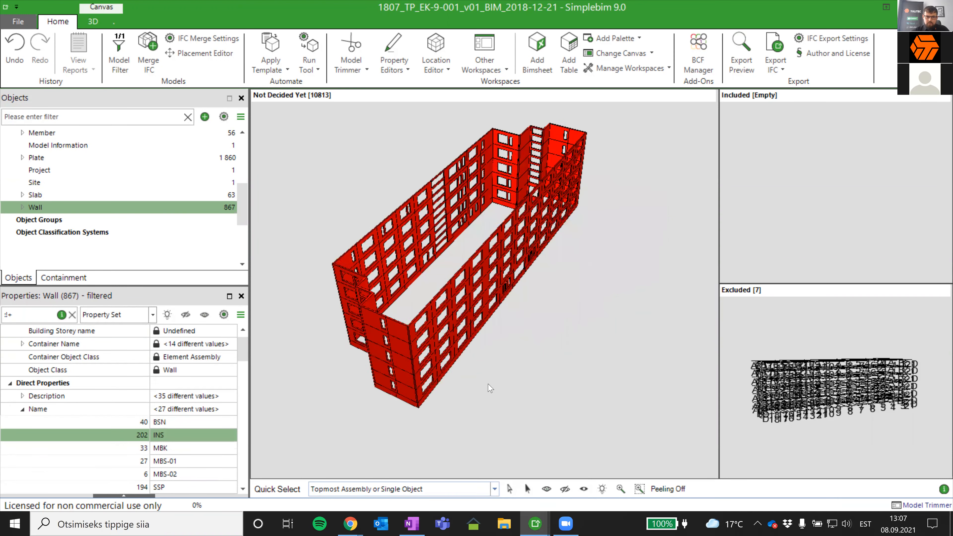
pyautogui.moveTo(480, 414); pyautogui.dragTo(429, 379, button='middle')
pyautogui.click(199, 435)
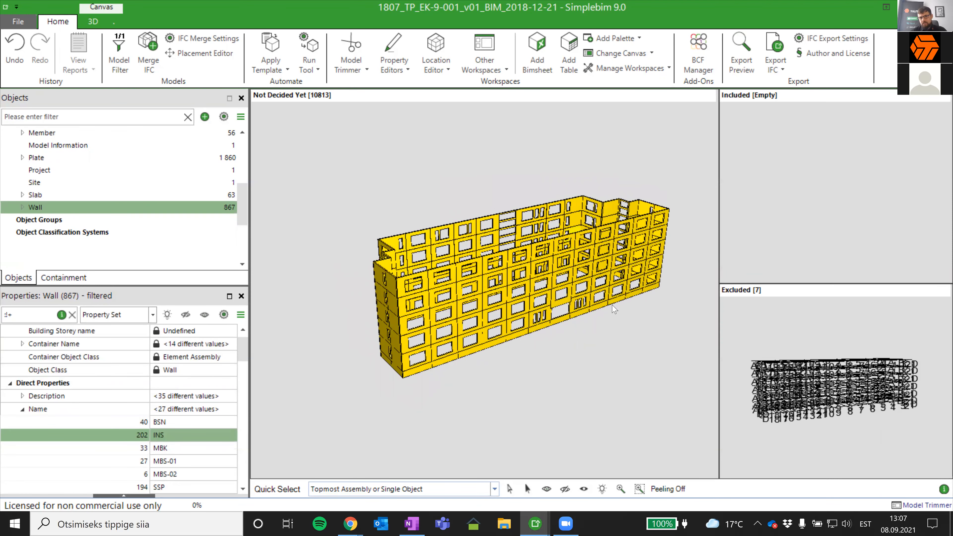
pyautogui.moveTo(625, 332); pyautogui.dragTo(539, 423, button='middle')
pyautogui.moveTo(540, 427)
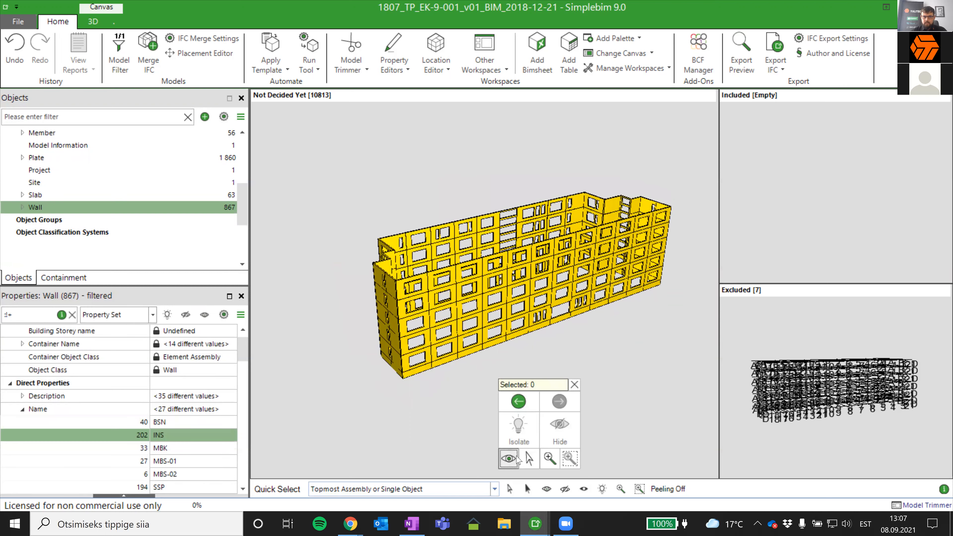
pyautogui.click(510, 456)
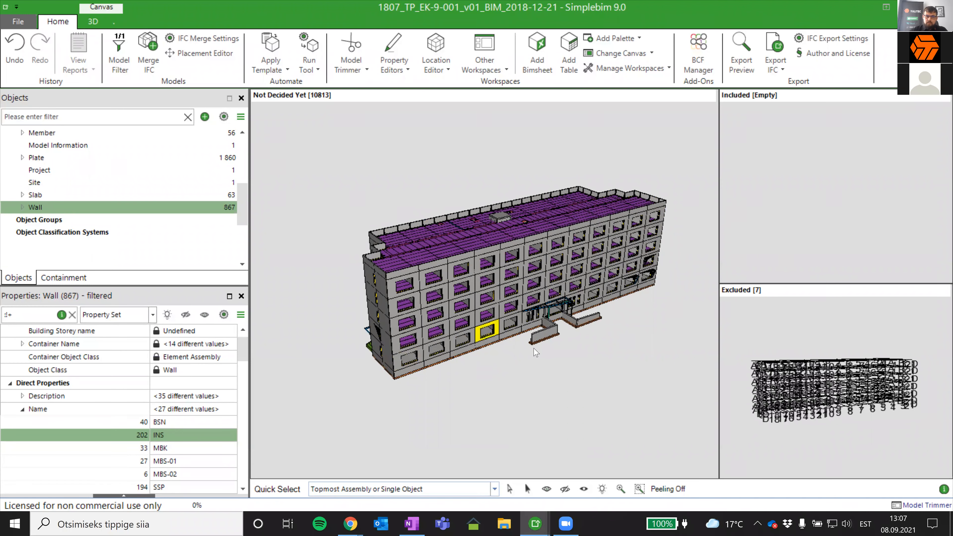
pyautogui.moveTo(595, 355); pyautogui.dragTo(554, 376, button='middle')
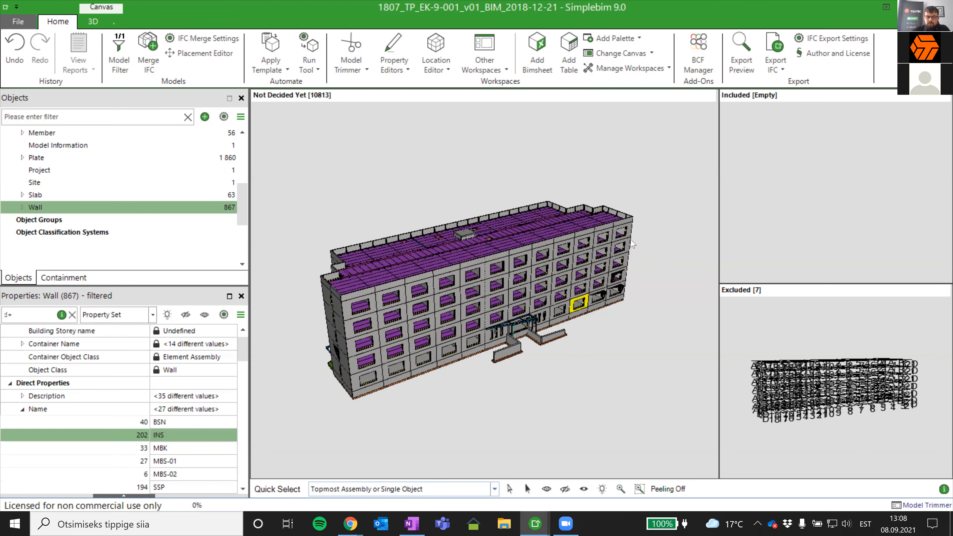
pyautogui.moveTo(600, 252); pyautogui.dragTo(619, 258, button='middle')
pyautogui.moveTo(595, 380); pyautogui.dragTo(579, 355, button='middle')
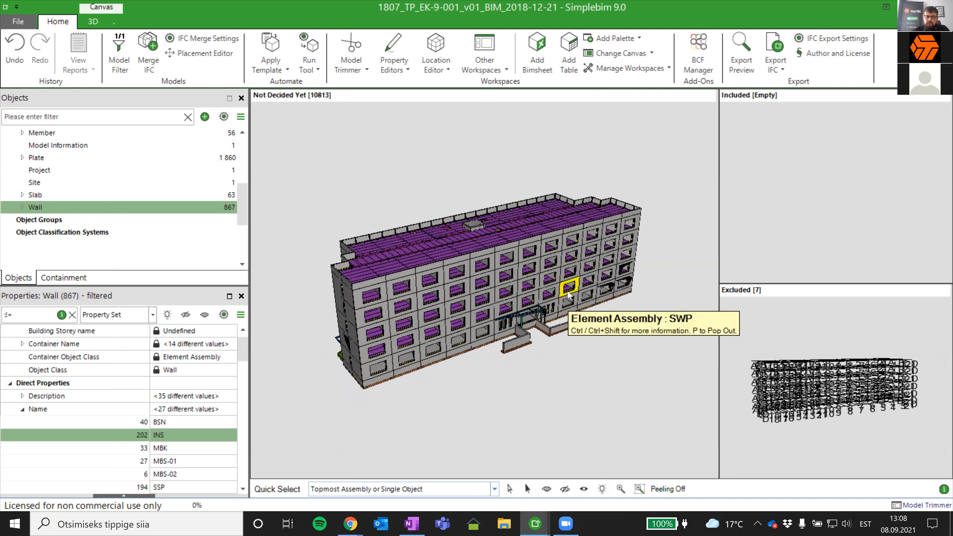
pyautogui.moveTo(584, 318); pyautogui.dragTo(588, 313, button='middle')
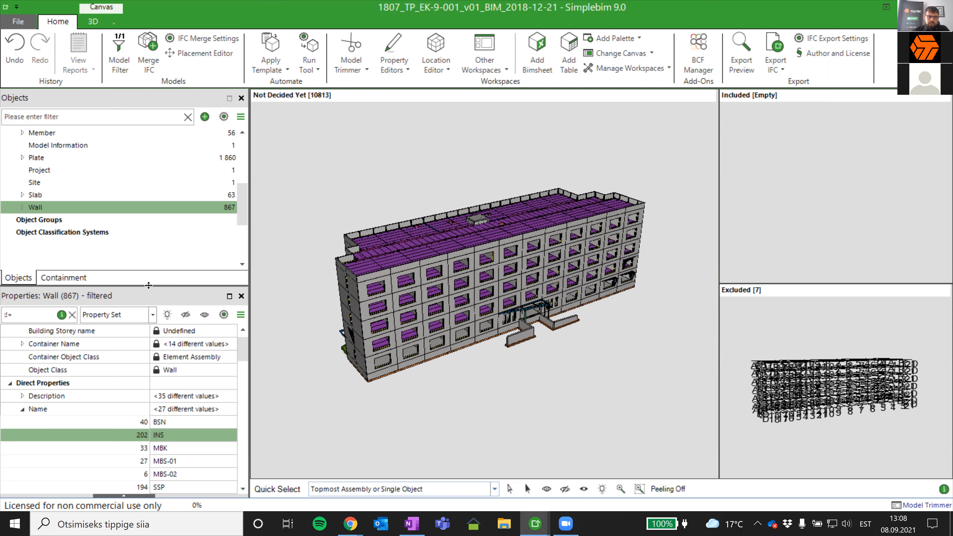
# - Review the Beam, Column, Slab and Wall object classes by highlighting each one in the model
pyautogui.moveTo(149, 286); pyautogui.dragTo(150, 360)
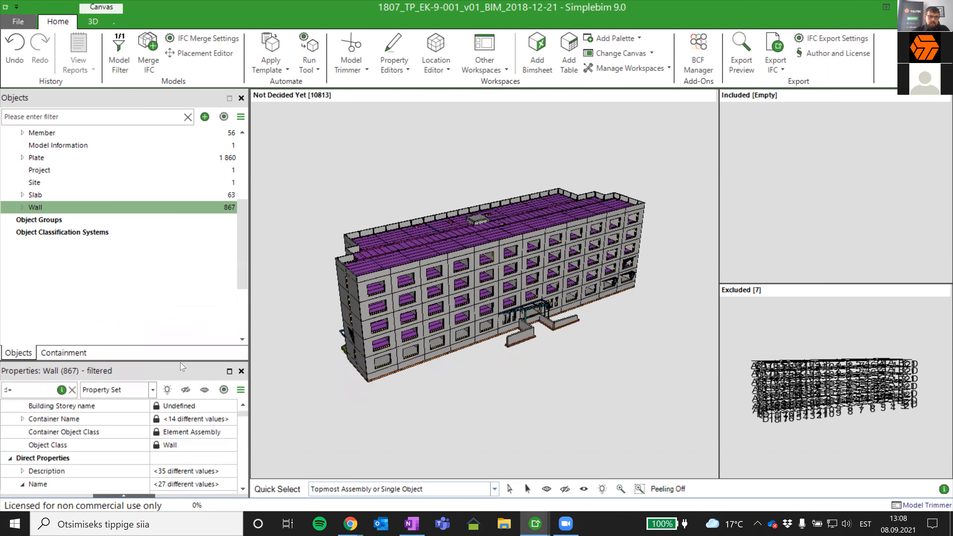
pyautogui.scroll(4, 120, 148)
pyautogui.click(120, 147)
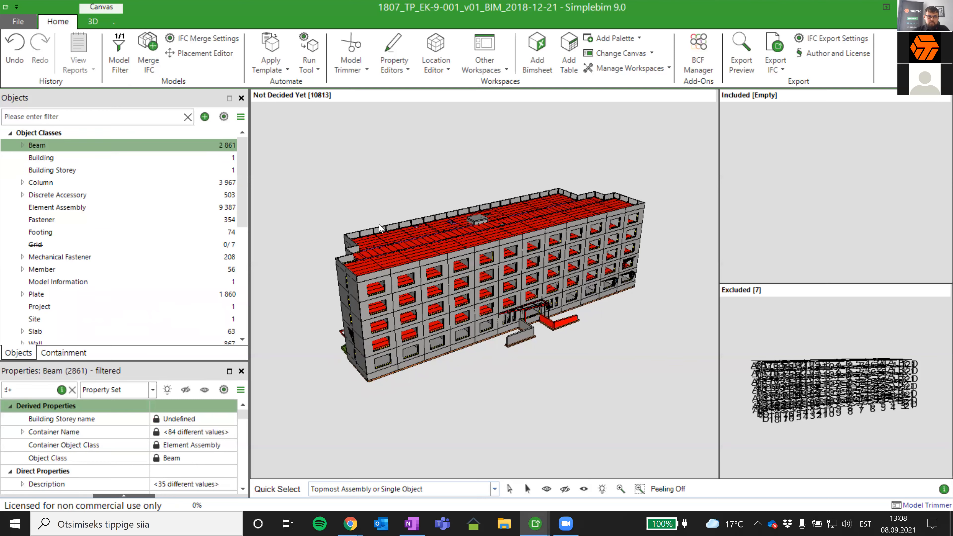
pyautogui.click(96, 182)
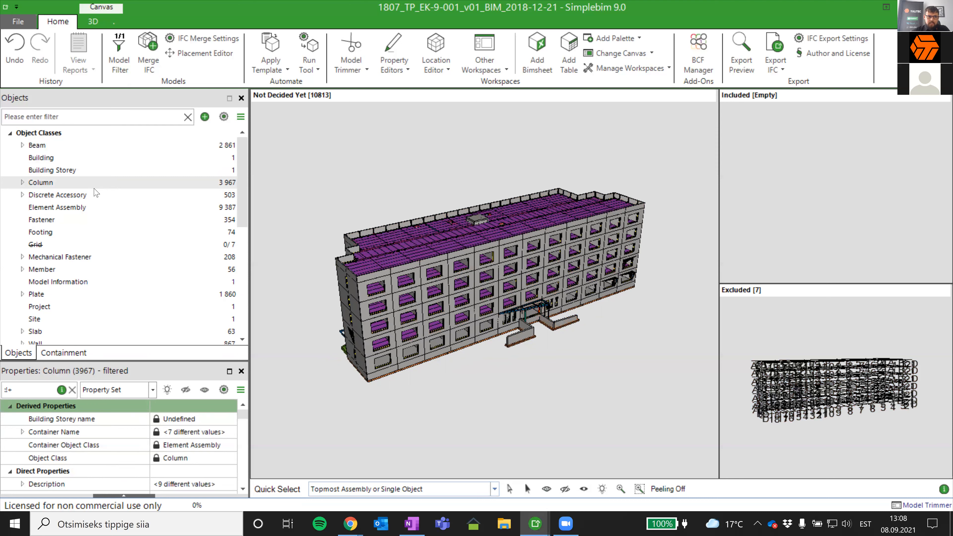
pyautogui.click(62, 146)
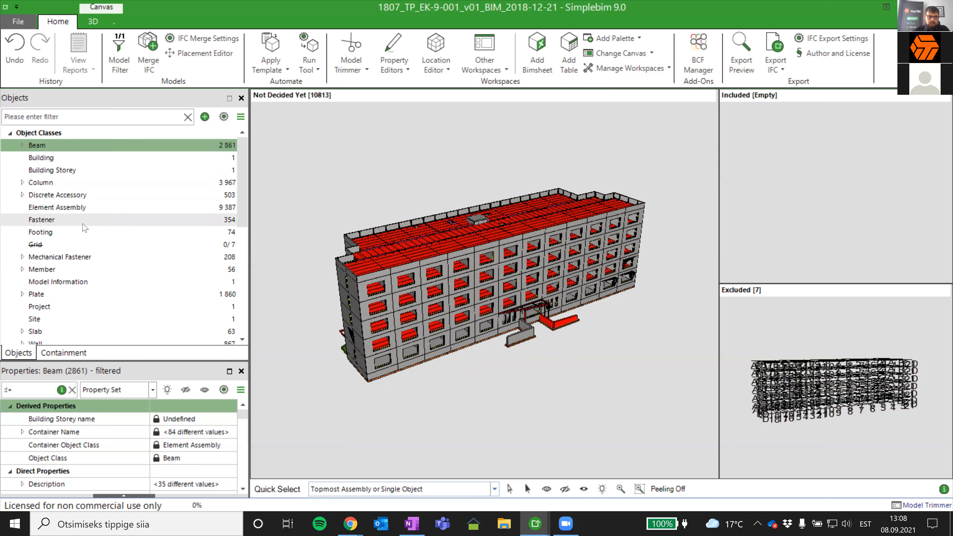
pyautogui.click(68, 332)
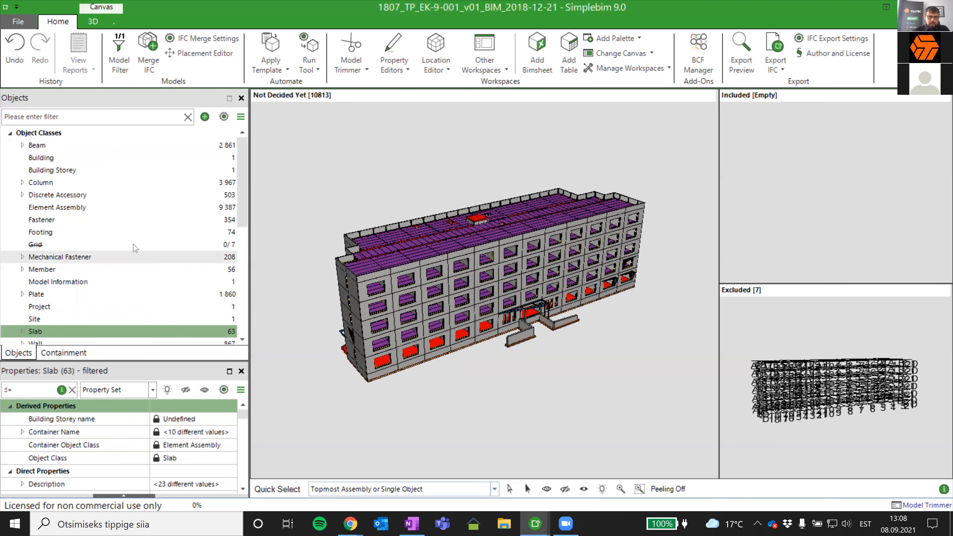
pyautogui.scroll(-2, 135, 247)
pyautogui.click(124, 269)
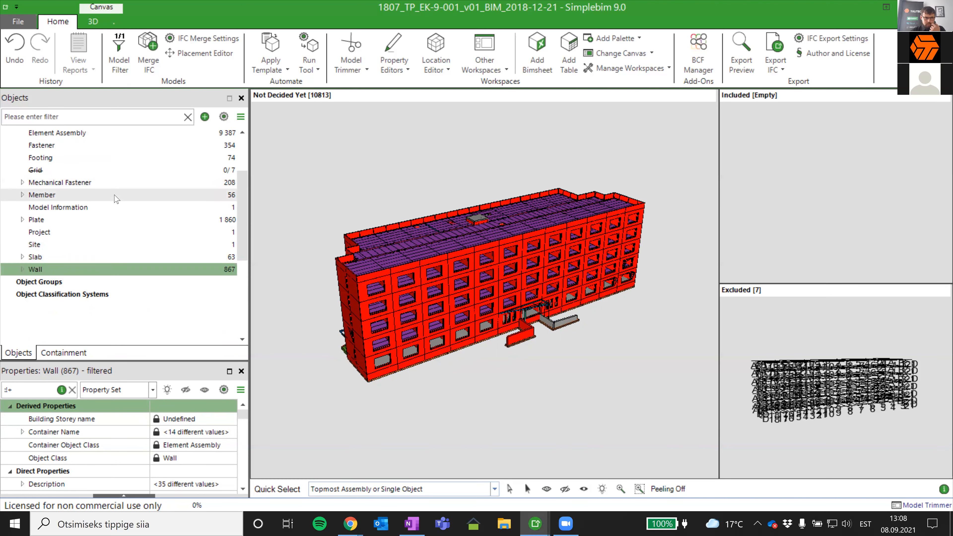
# - Highlight the Footing class and inspect it in the model, then highlight the Wall class again
pyautogui.click(109, 158)
pyautogui.moveTo(562, 332)
pyautogui.mouseDown()
pyautogui.moveTo(447, 290)
pyautogui.moveTo(459, 310)
pyautogui.moveTo(505, 283)
pyautogui.moveTo(509, 341)
pyautogui.moveTo(519, 306)
pyautogui.moveTo(510, 330)
pyautogui.moveTo(506, 300)
pyautogui.moveTo(505, 435)
pyautogui.moveTo(528, 389)
pyautogui.moveTo(513, 357)
pyautogui.mouseUp()
pyautogui.click(72, 160)
pyautogui.click(74, 269)
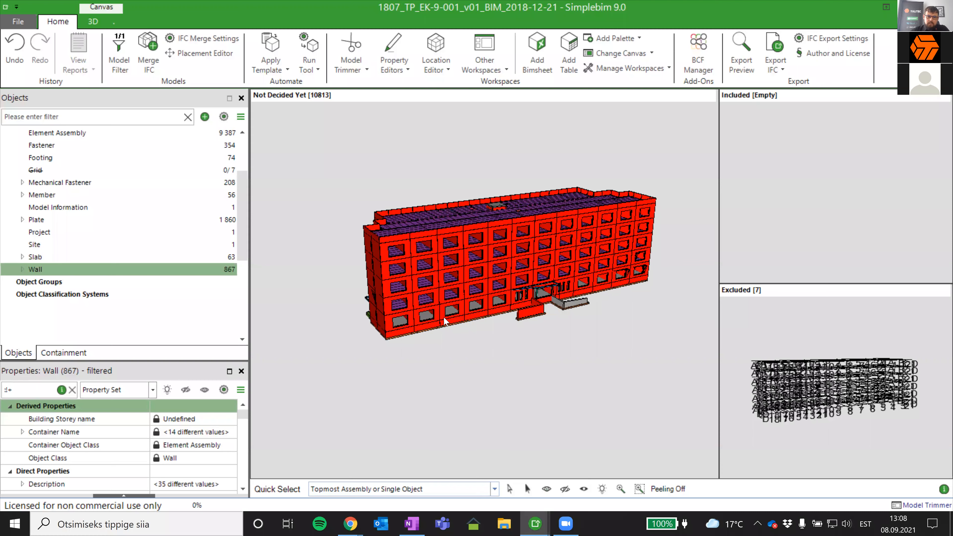
pyautogui.moveTo(439, 285); pyautogui.dragTo(451, 269)
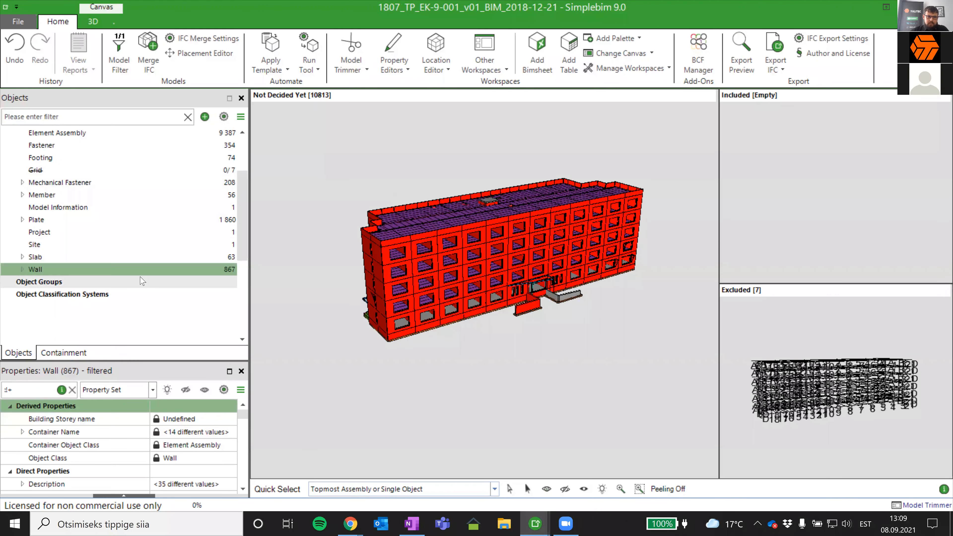
# - Add a new generic manual object group named Siseeinad
pyautogui.click(204, 116)
pyautogui.moveTo(238, 137)
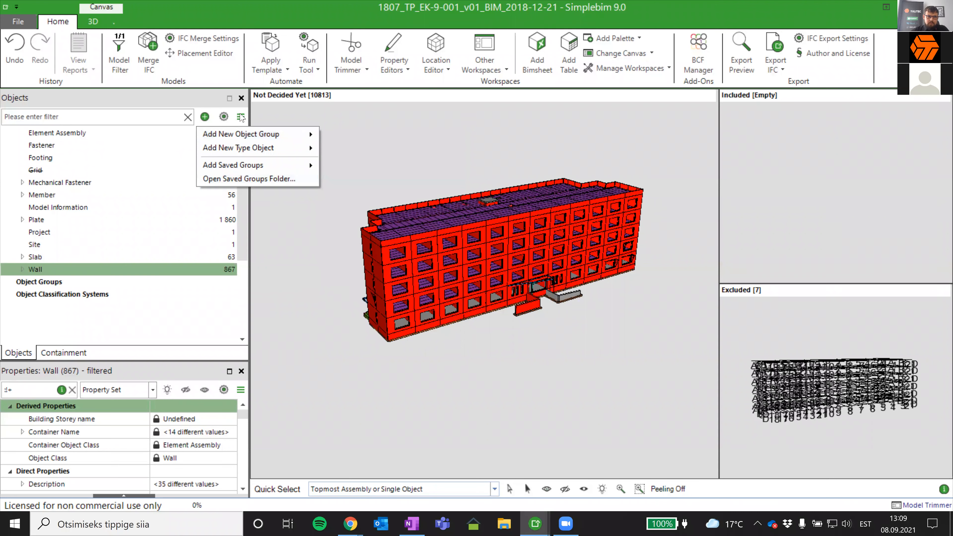
pyautogui.moveTo(291, 137)
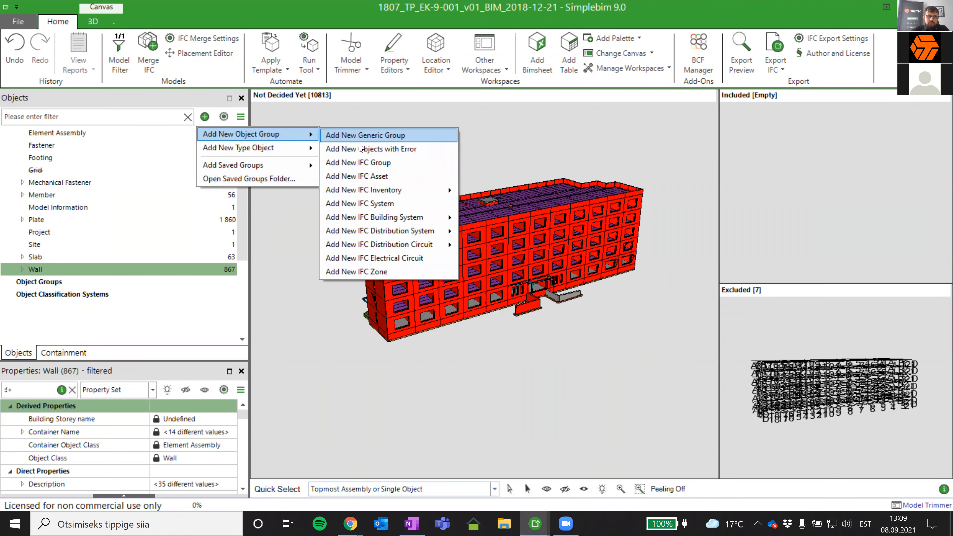
pyautogui.click(379, 136)
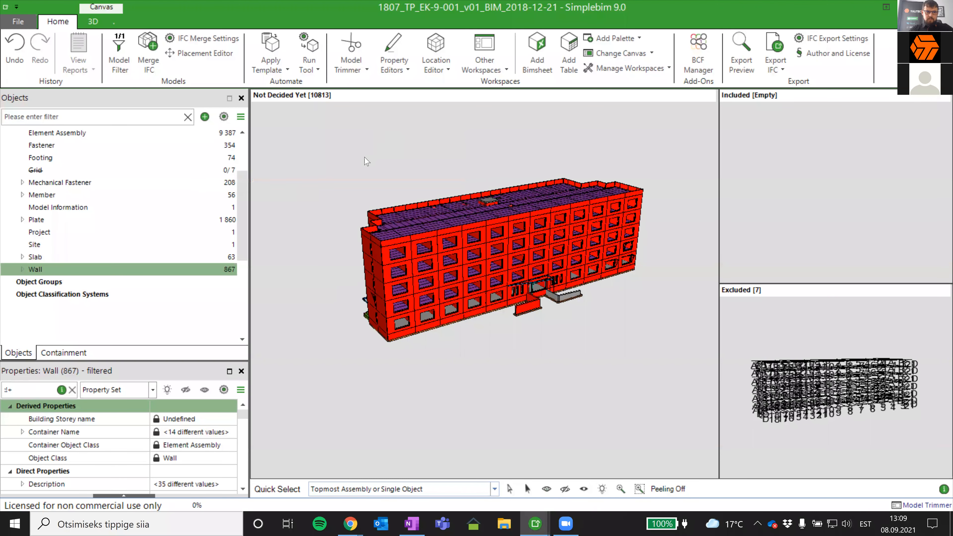
pyautogui.write('Siseeinad')
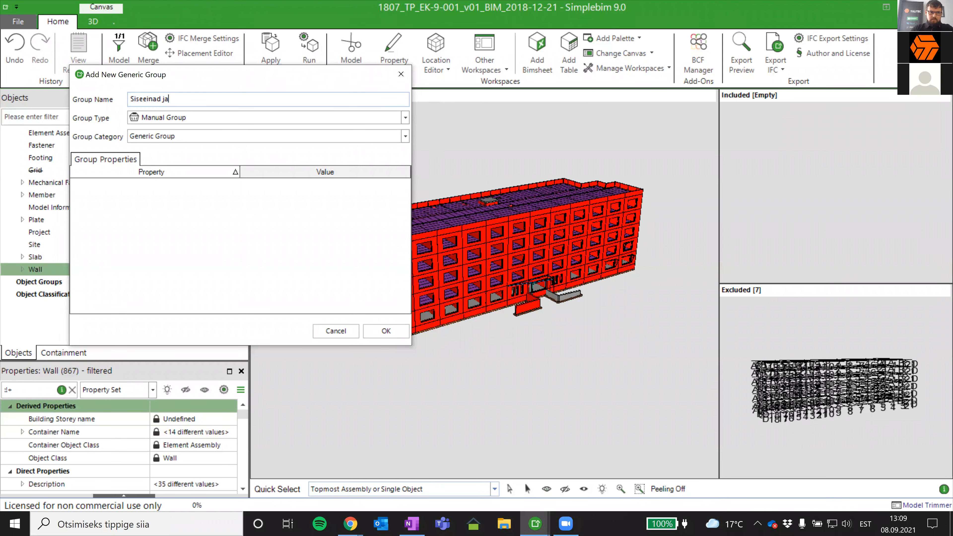
pyautogui.click(384, 332)
# - Add a second generic manual object group named Välisseinad
pyautogui.click(204, 116)
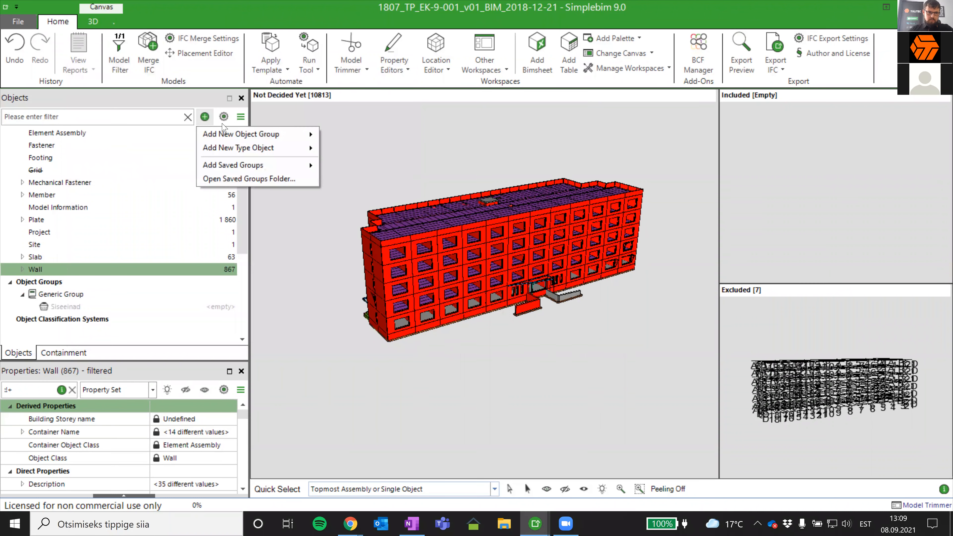
pyautogui.click(393, 135)
pyautogui.write('Välisseinad')
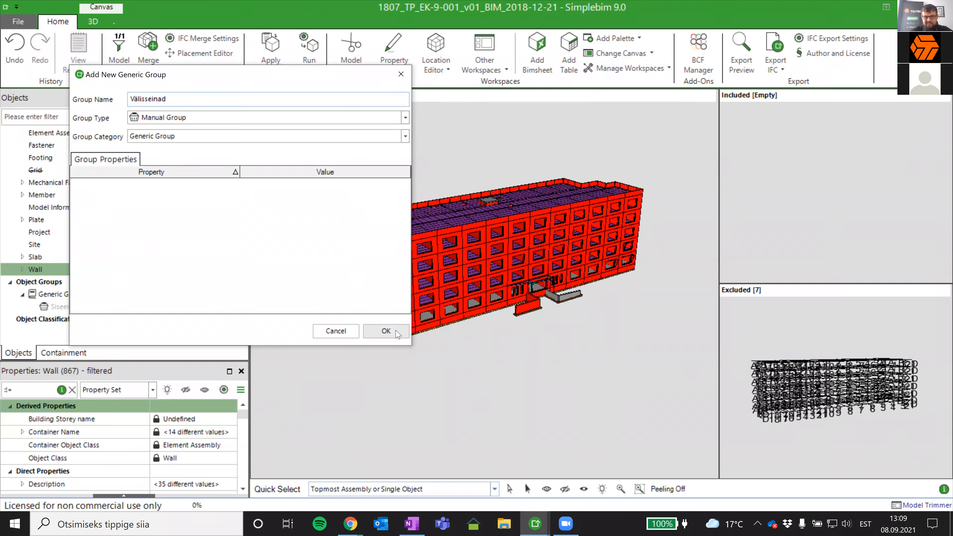
pyautogui.click(386, 331)
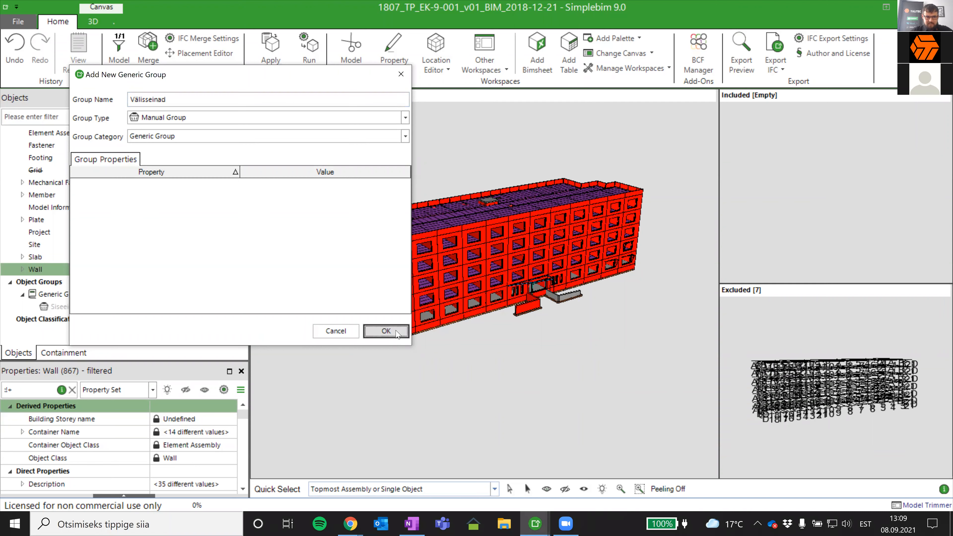
# - Assign the walls with the name value SWP to the Välisseinad object group
pyautogui.scroll(-1, 167, 281)
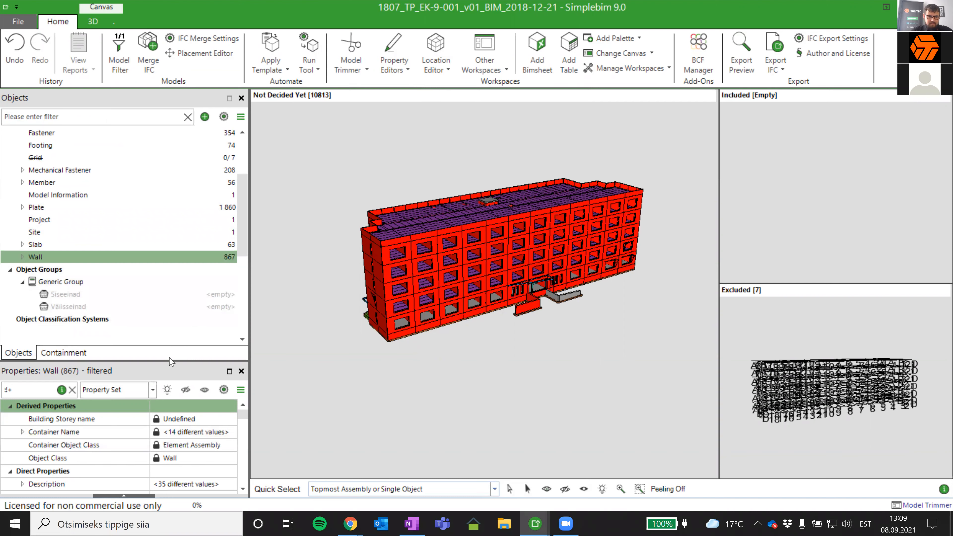
pyautogui.moveTo(166, 354); pyautogui.dragTo(167, 323)
pyautogui.scroll(-3, 211, 244)
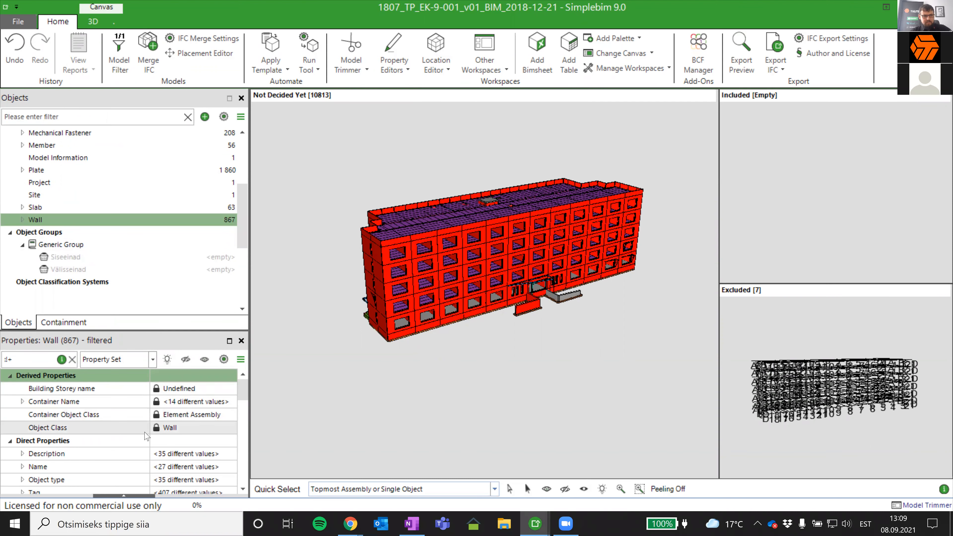
pyautogui.scroll(2, 82, 202)
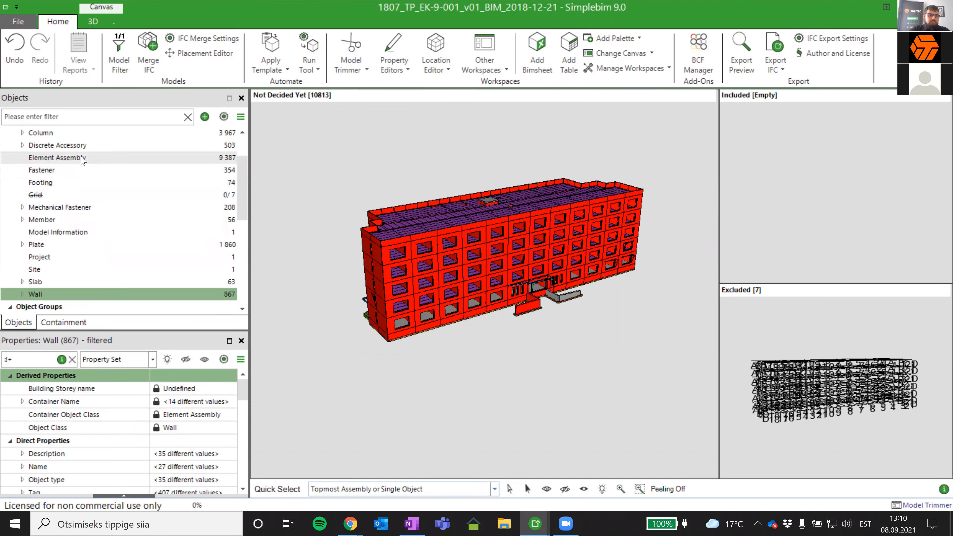
pyautogui.click(83, 158)
pyautogui.scroll(-2, 103, 445)
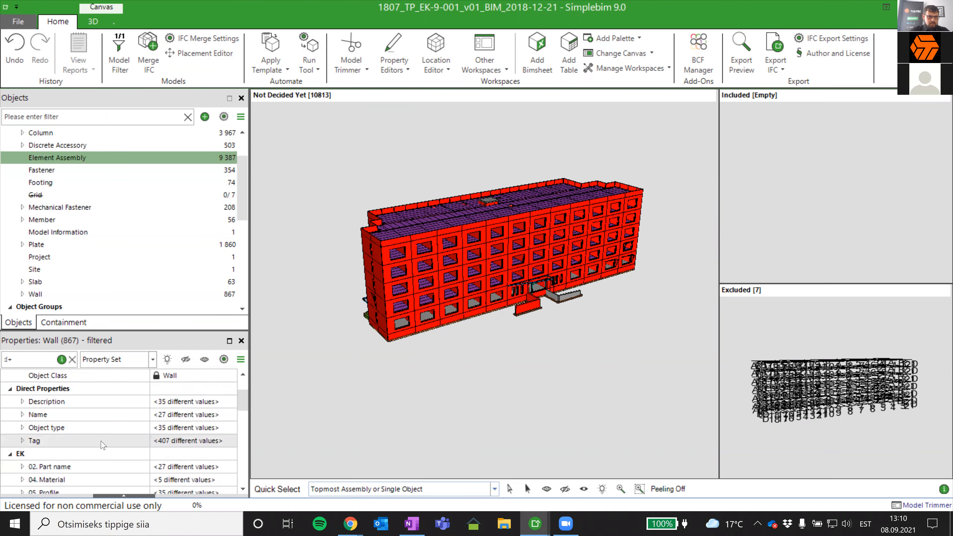
pyautogui.scroll(1, 101, 438)
pyautogui.scroll(-3, 99, 437)
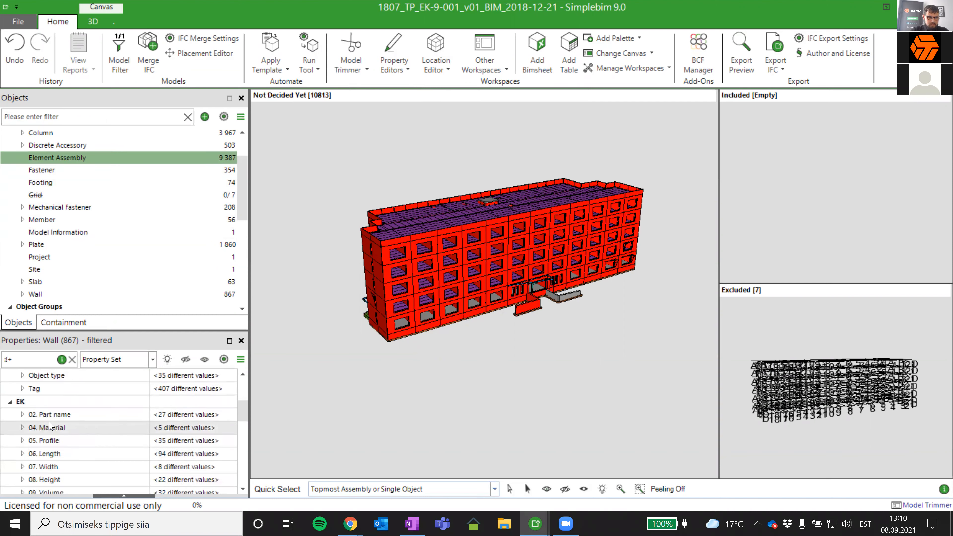
pyautogui.click(23, 427)
pyautogui.scroll(-2, 201, 432)
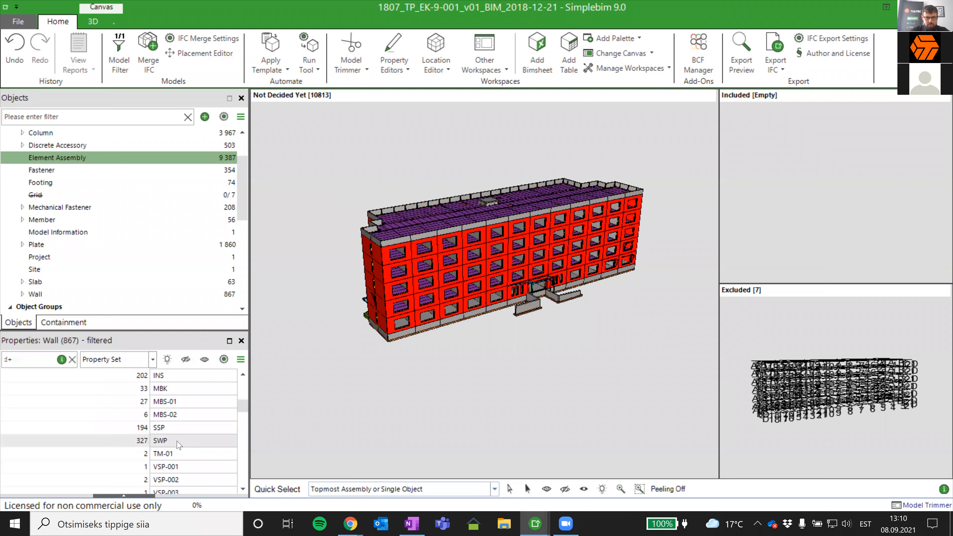
pyautogui.moveTo(142, 443); pyautogui.dragTo(111, 175)
pyautogui.click(152, 182)
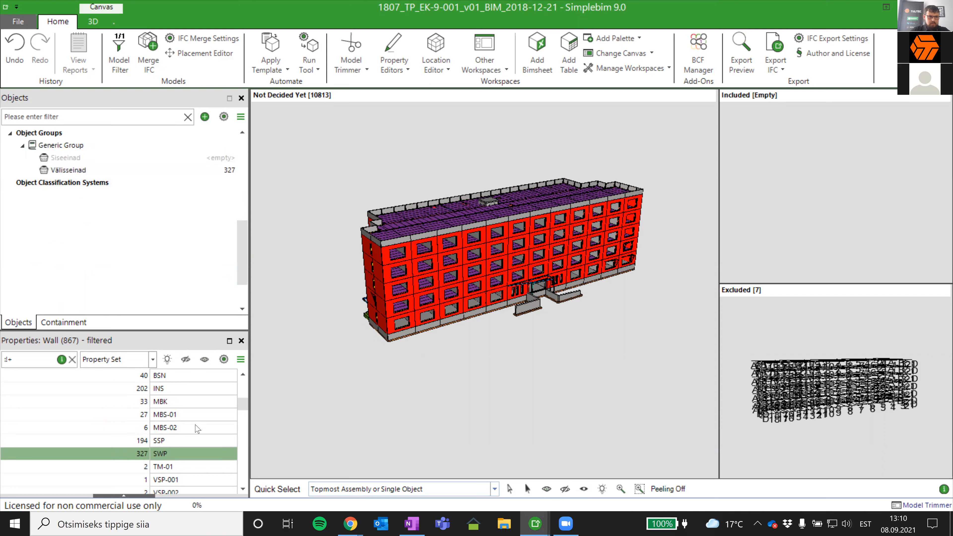
# - Select the walls whose part name is SSP and isolate them in the 3D model
pyautogui.scroll(-1, 169, 462)
pyautogui.scroll(-7, 172, 455)
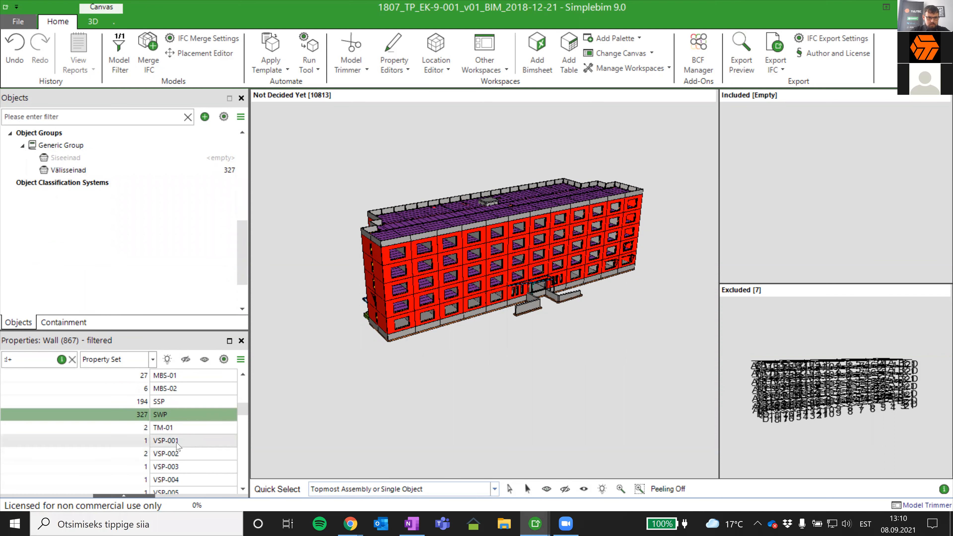
pyautogui.scroll(8, 182, 444)
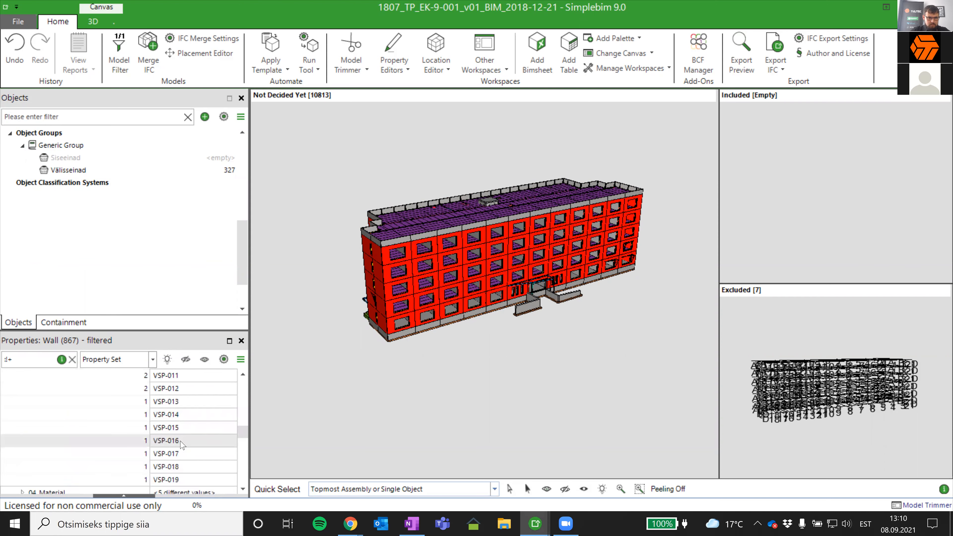
pyautogui.scroll(2, 182, 444)
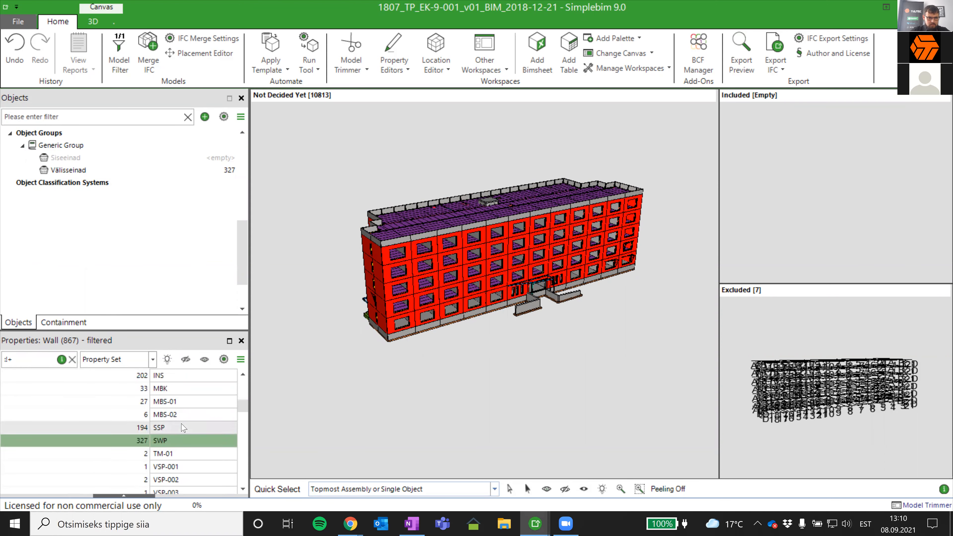
pyautogui.scroll(-1, 183, 442)
pyautogui.click(181, 454)
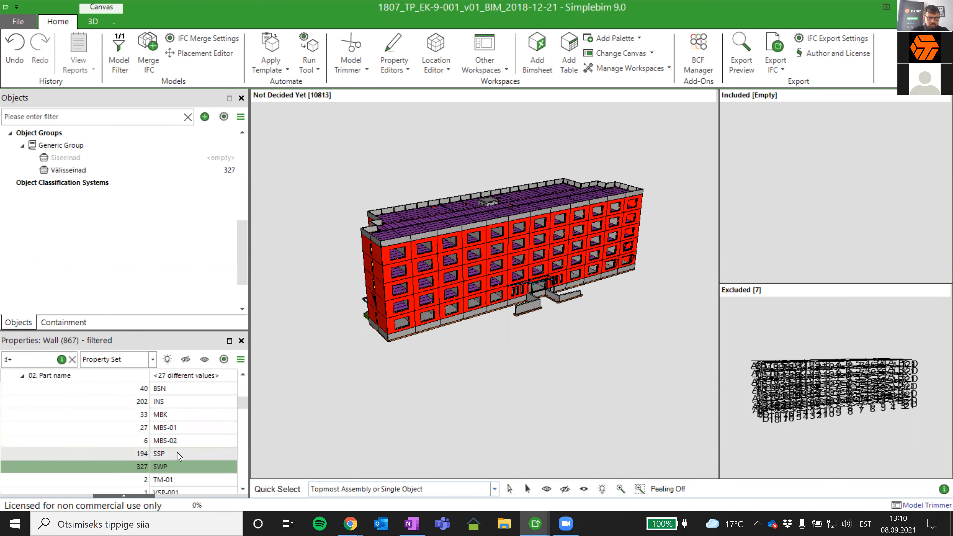
pyautogui.rightClick(383, 355)
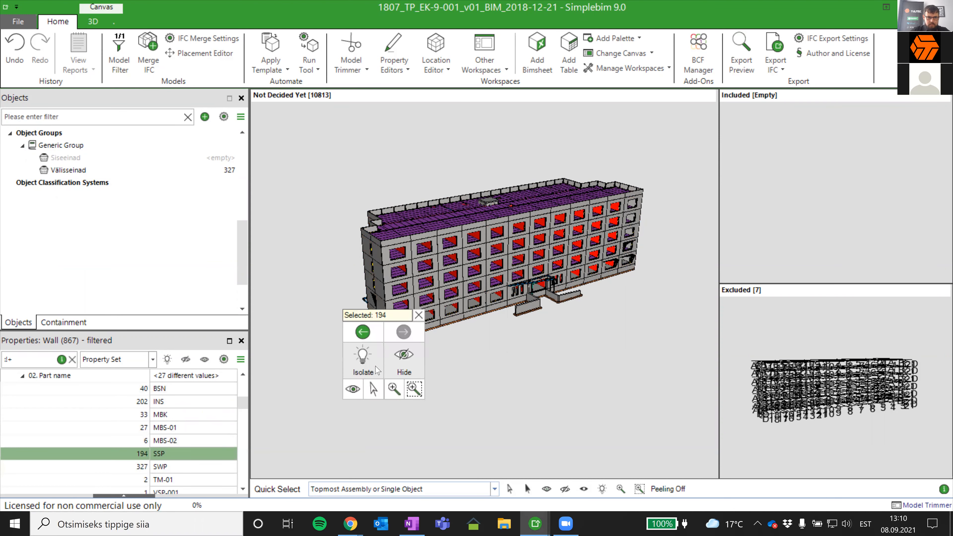
pyautogui.click(363, 370)
pyautogui.moveTo(427, 393); pyautogui.dragTo(454, 415)
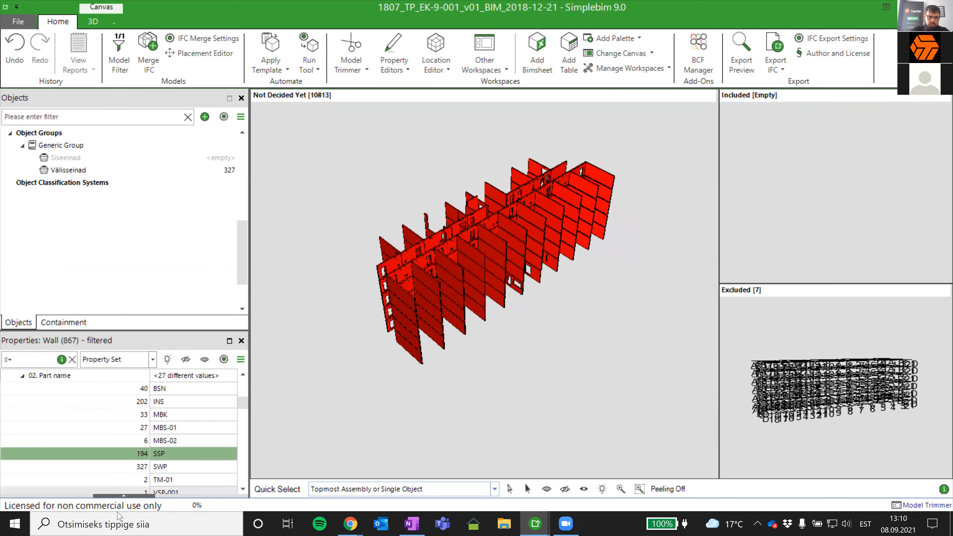
# - Add the selected SSP walls to the Siseeinad object group
pyautogui.click(141, 455)
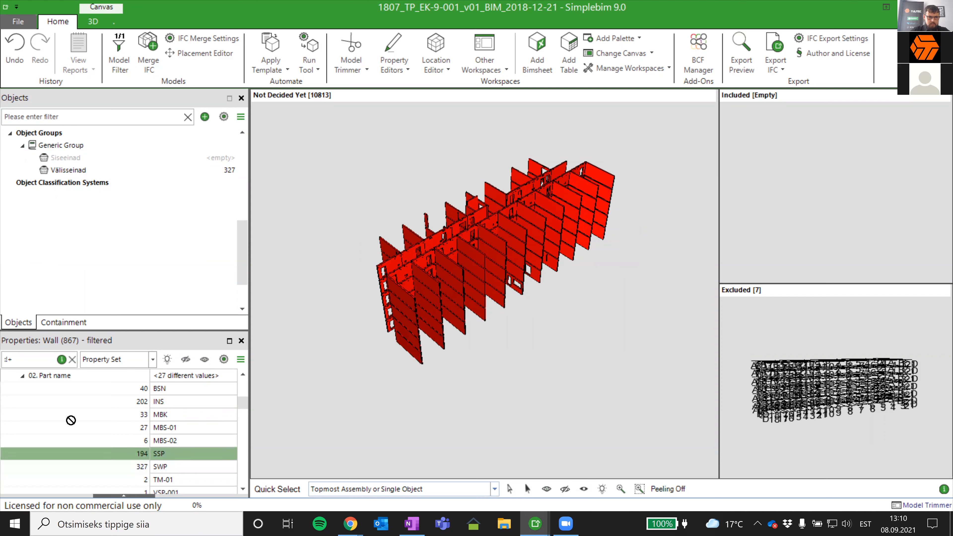
pyautogui.scroll(2, 58, 155)
pyautogui.rightClick(75, 247)
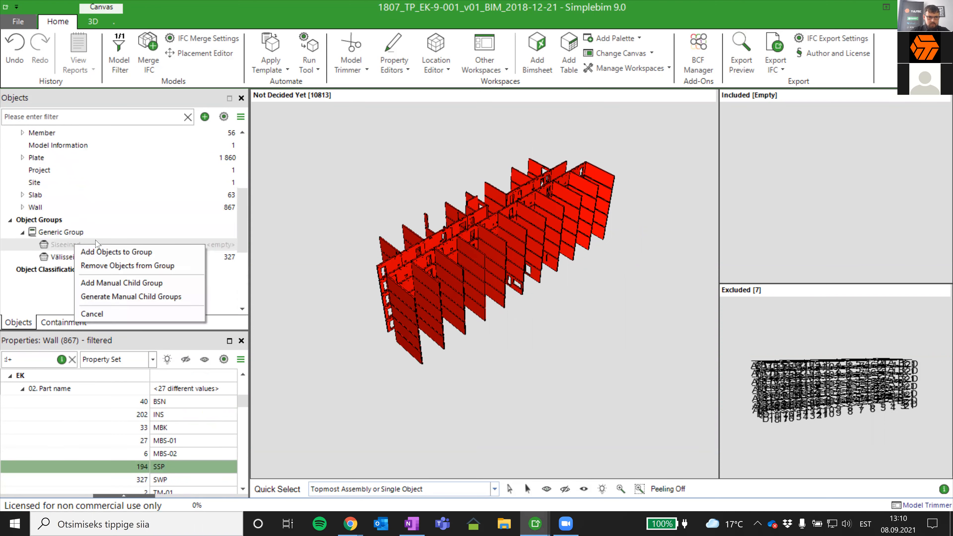
pyautogui.click(107, 252)
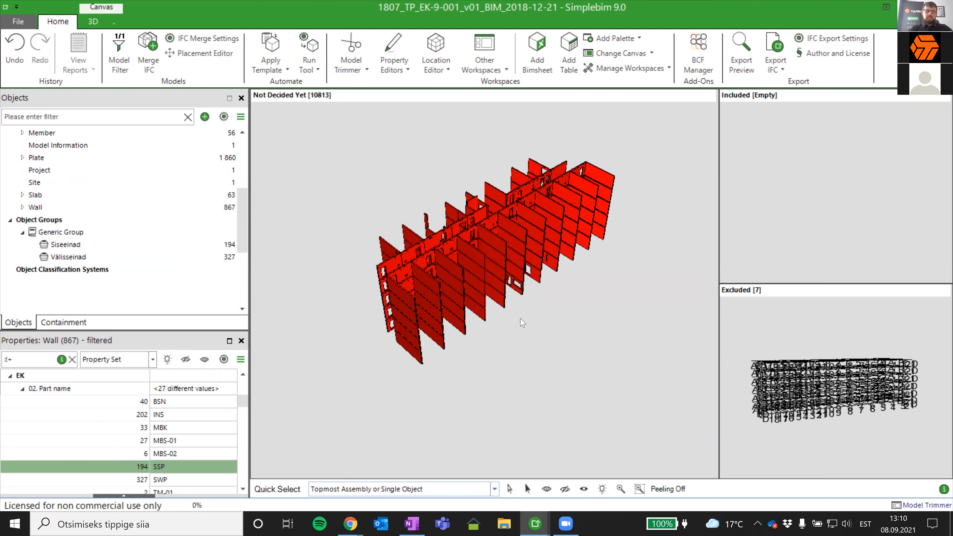
# - Clear the wall selection and show all hidden objects so the whole building is displayed again
pyautogui.moveTo(499, 360); pyautogui.dragTo(514, 390)
pyautogui.rightClick(495, 388)
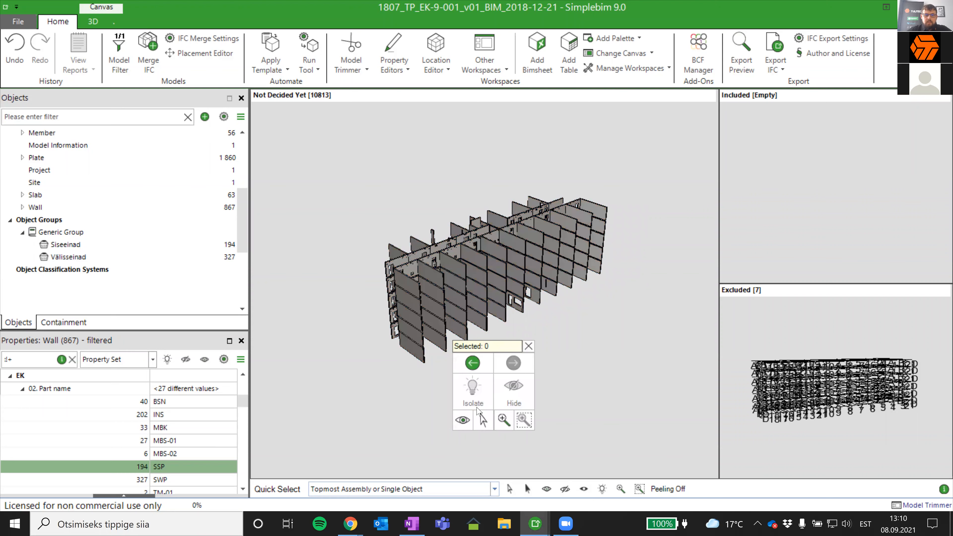
pyautogui.click(464, 424)
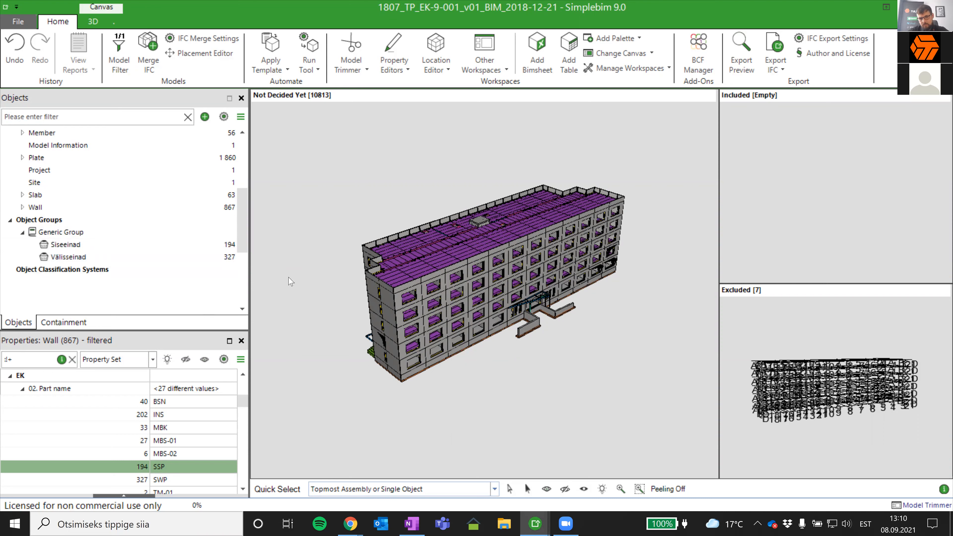
pyautogui.moveTo(592, 367); pyautogui.dragTo(592, 354)
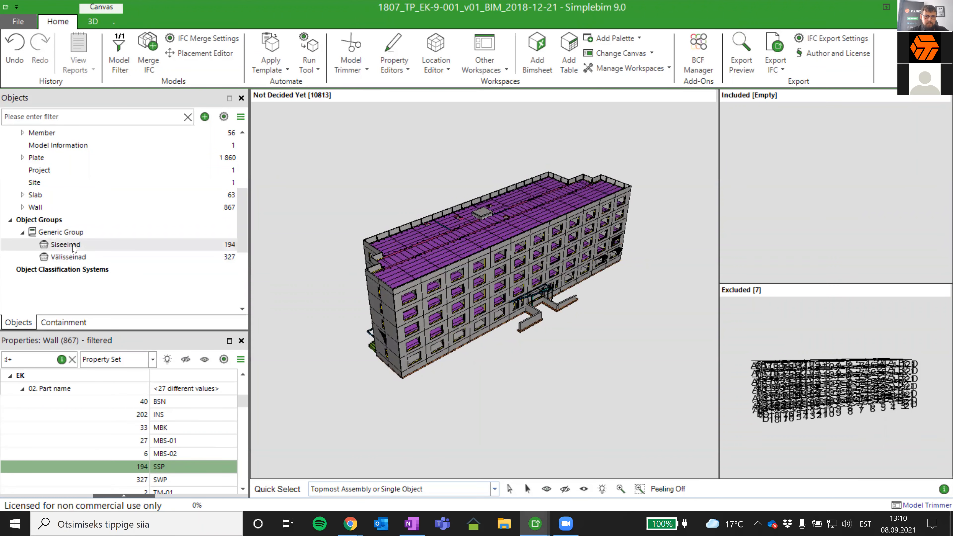
# - Select the top-floor SWP element assembly on the building's end facade and isolate it
pyautogui.moveTo(537, 379); pyautogui.dragTo(463, 376)
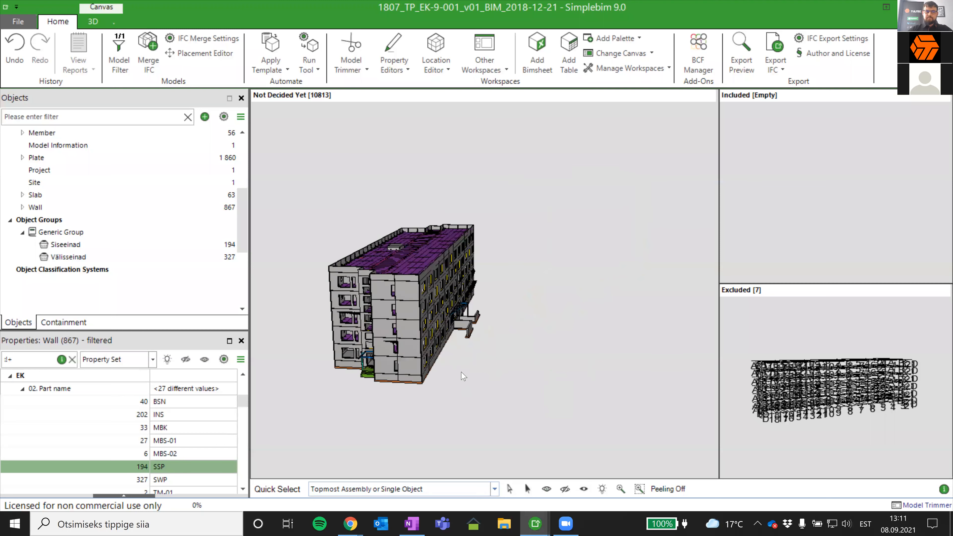
pyautogui.scroll(2, 385, 300)
pyautogui.click(384, 300)
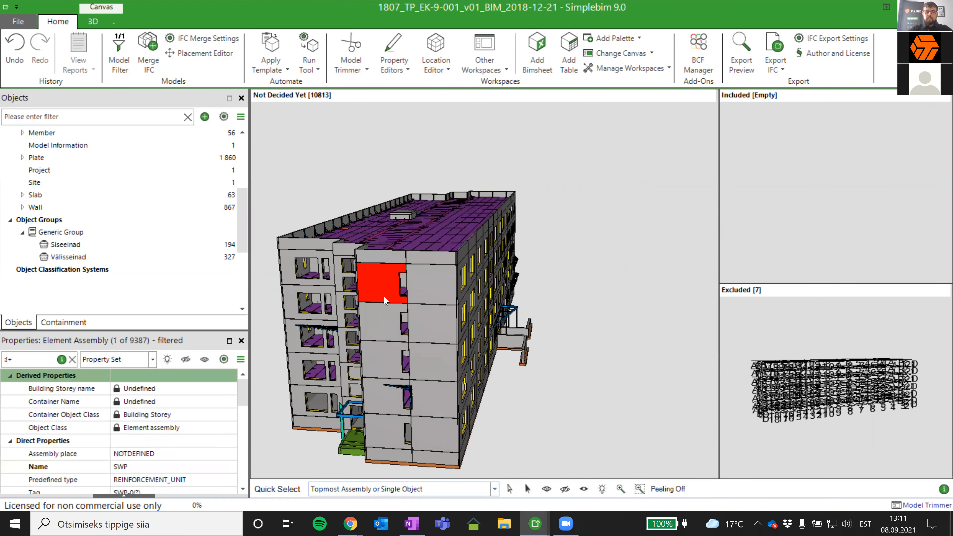
pyautogui.click(361, 302)
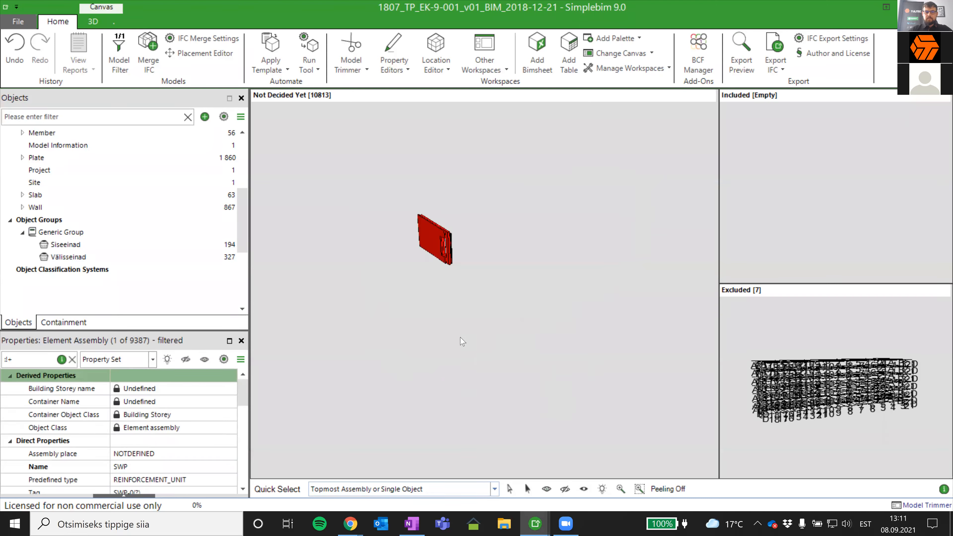
pyautogui.scroll(3, 439, 234)
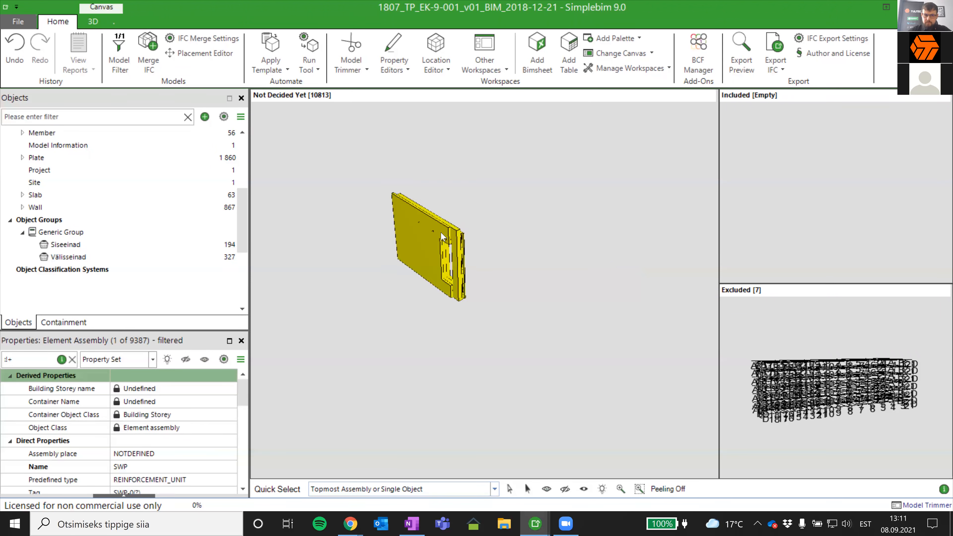
pyautogui.moveTo(542, 277); pyautogui.dragTo(496, 277)
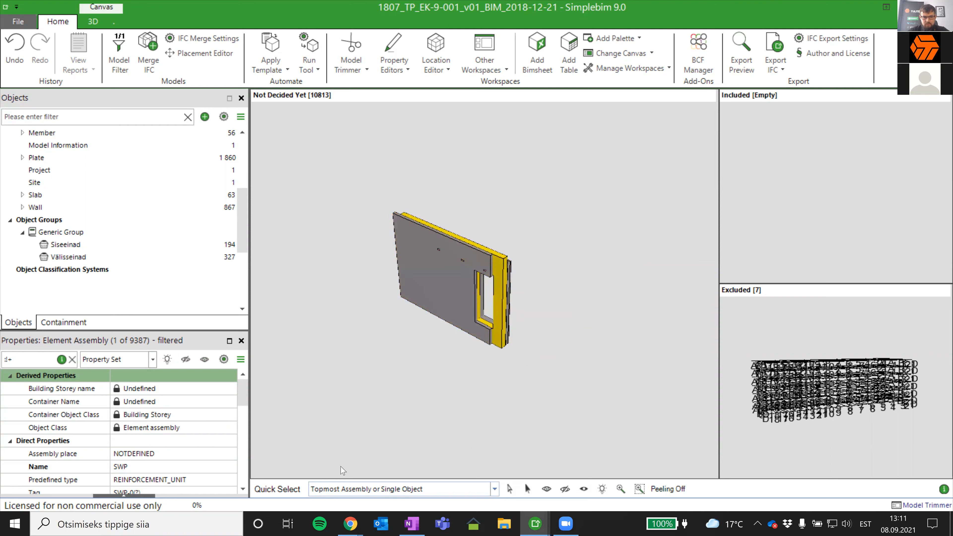
# - Set Quick Select to Single Object, pick the panel's two SWP concrete layers in turn and examine the 180 mm layer's quantity properties
pyautogui.click(375, 488)
pyautogui.click(353, 393)
pyautogui.click(345, 488)
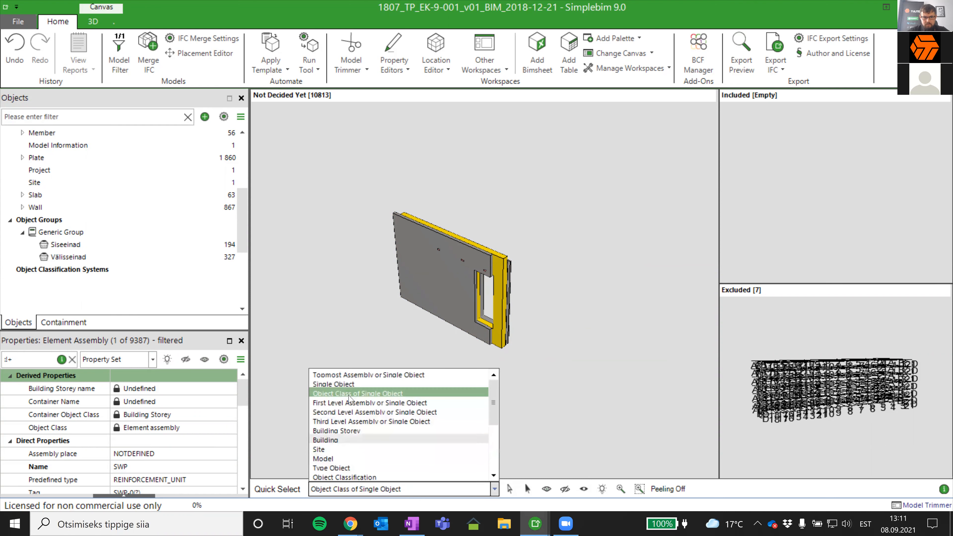
pyautogui.click(338, 384)
pyautogui.click(492, 300)
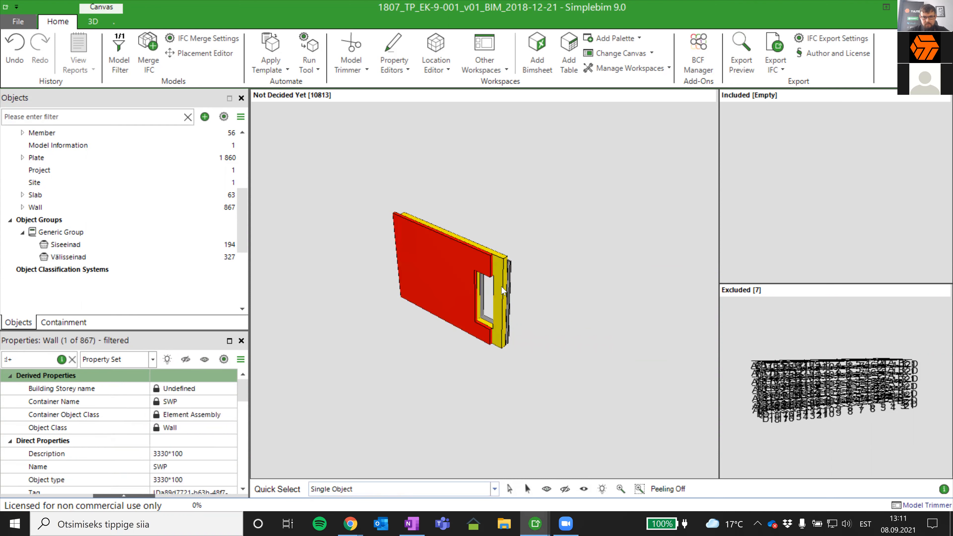
pyautogui.click(510, 287)
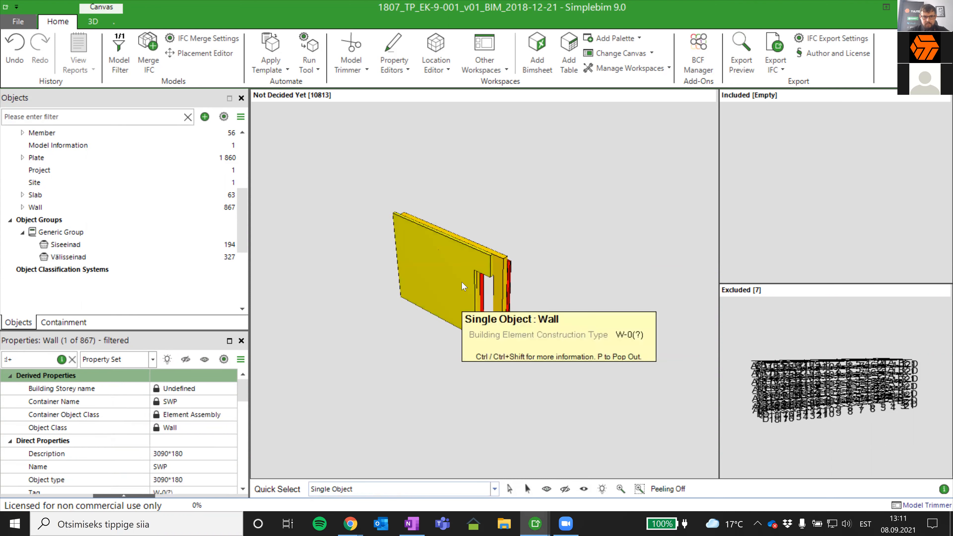
pyautogui.scroll(-2, 145, 428)
pyautogui.scroll(-3, 146, 428)
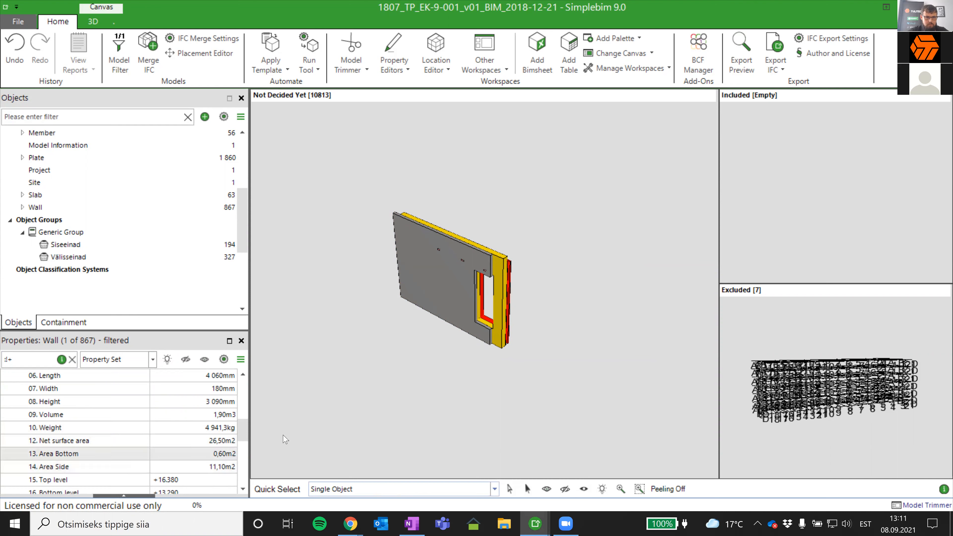
# - Examine the quantity properties of the panel's 100 mm concrete layer and its INS insulation layer
pyautogui.click(427, 286)
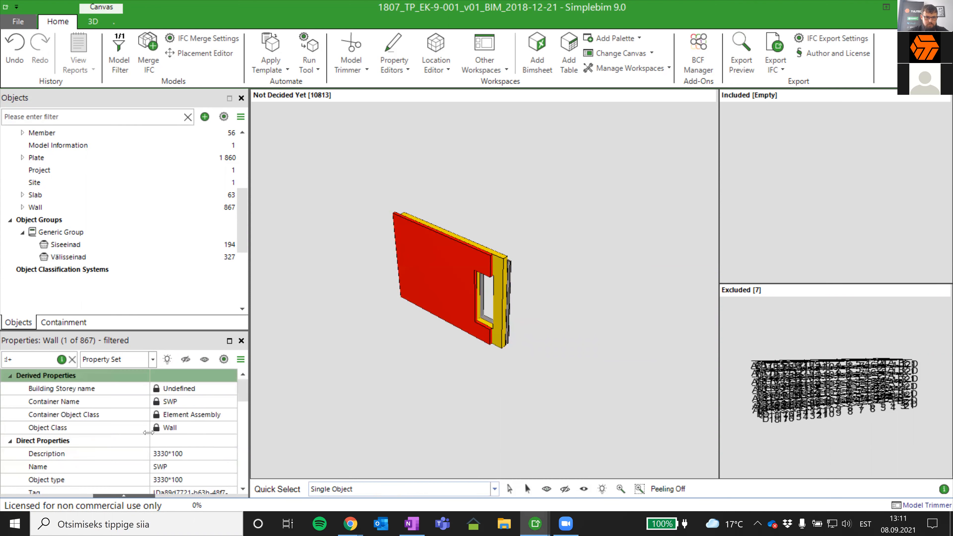
pyautogui.scroll(-5, 183, 425)
pyautogui.scroll(-3, 183, 426)
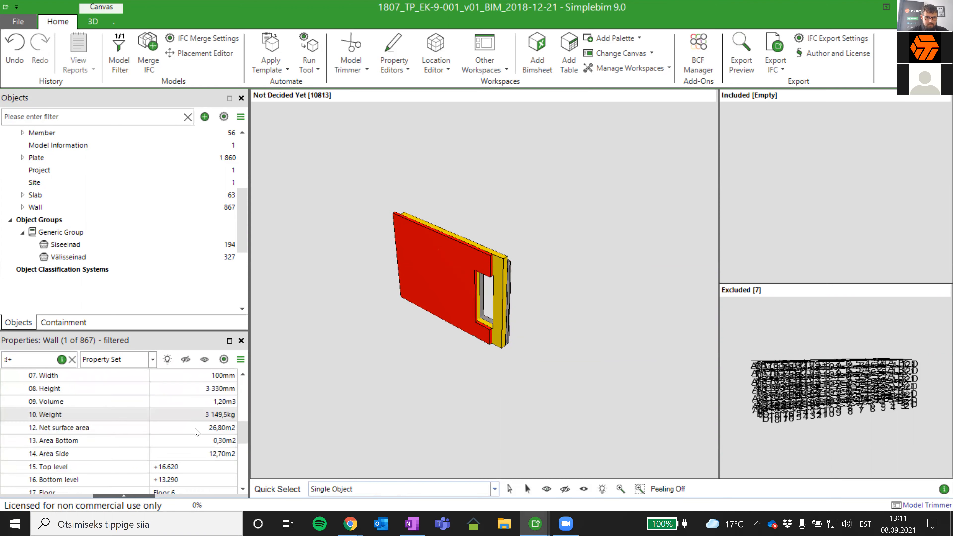
pyautogui.click(499, 267)
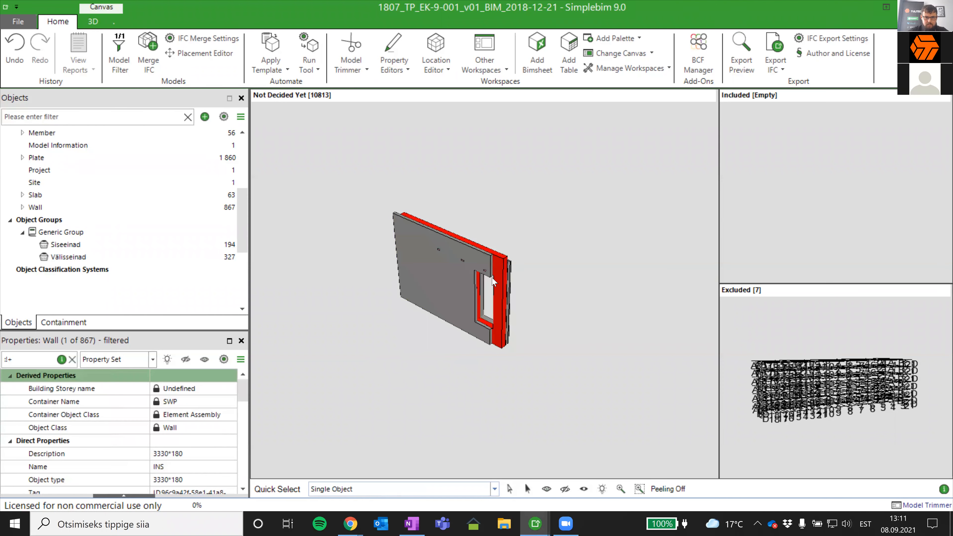
pyautogui.scroll(-10, 167, 411)
pyautogui.scroll(-4, 167, 412)
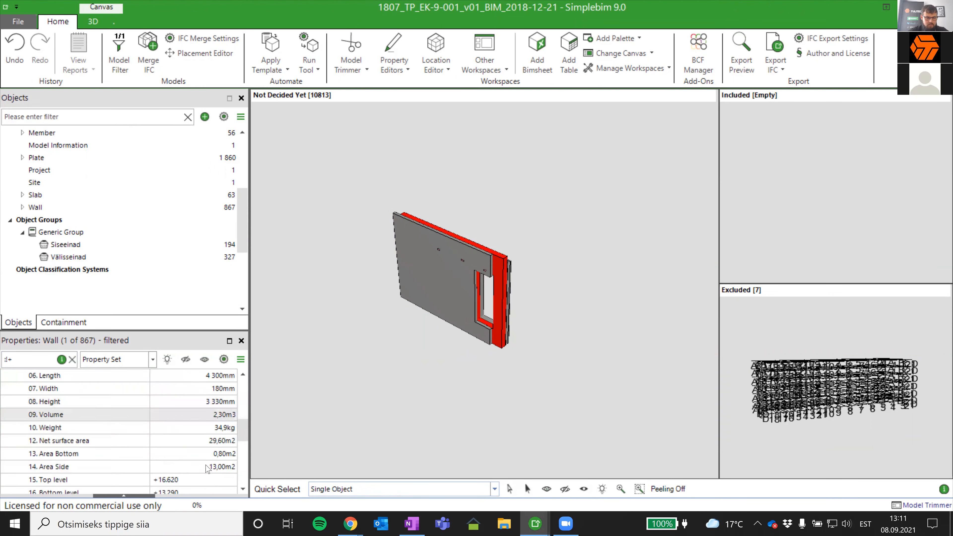
pyautogui.moveTo(549, 310); pyautogui.dragTo(577, 292)
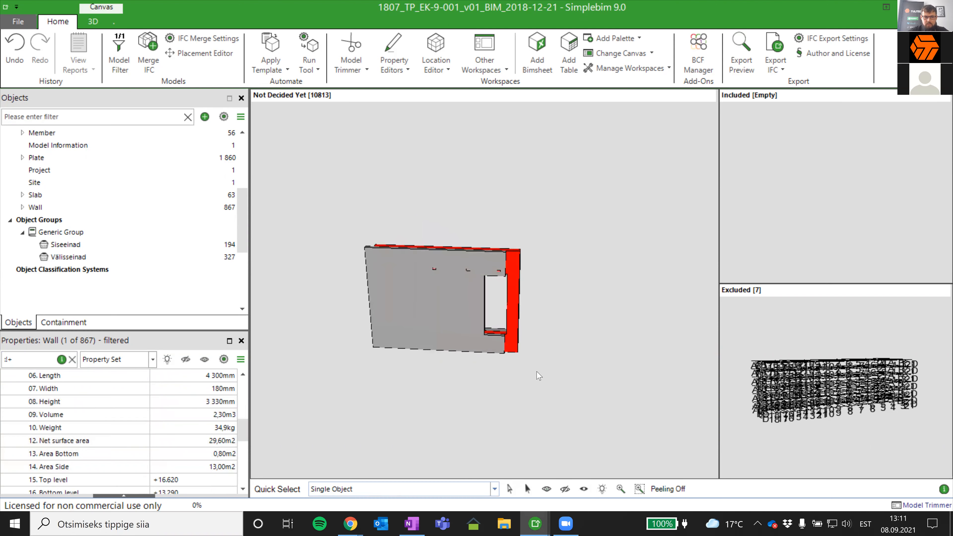
# - Set Quick Select to Topmost Assembly or Single Object and review the whole SWP panel's quantity and location properties
pyautogui.click(378, 489)
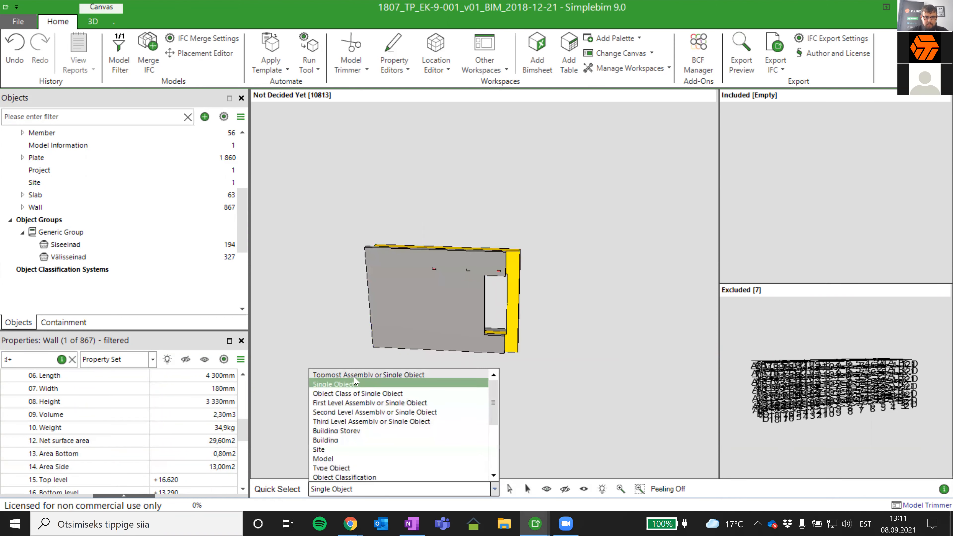
pyautogui.click(368, 374)
pyautogui.click(426, 308)
pyautogui.scroll(-5, 179, 442)
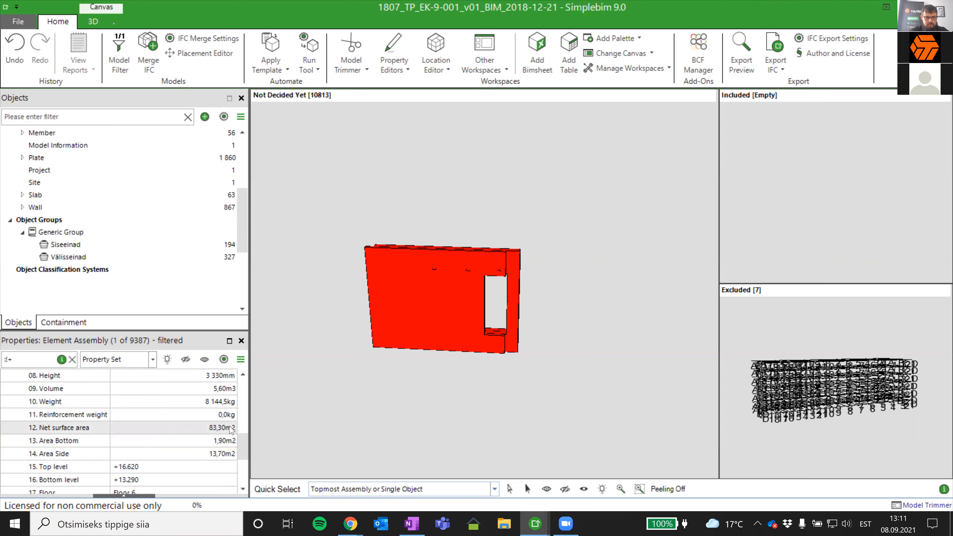
pyautogui.moveTo(559, 311); pyautogui.dragTo(495, 347, button='middle')
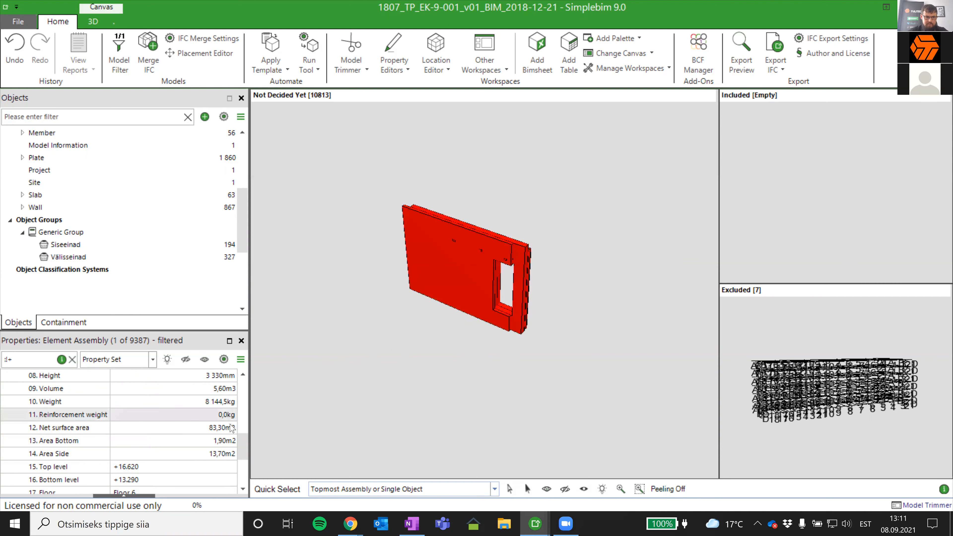
pyautogui.scroll(-1, 214, 435)
# - Examine the isolated SWP panel's concrete and insulation layers from the front, edge and back
pyautogui.click(440, 370)
pyautogui.moveTo(489, 365)
pyautogui.mouseDown(button='middle')
pyautogui.moveTo(533, 340)
pyautogui.moveTo(485, 369)
pyautogui.moveTo(461, 371)
pyautogui.mouseUp(button='middle')
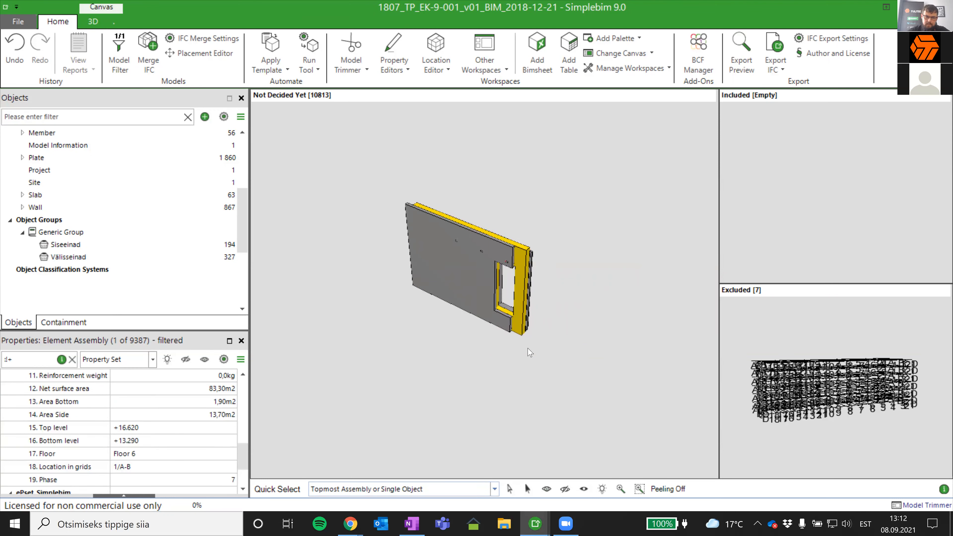
pyautogui.click(503, 329)
pyautogui.moveTo(494, 351); pyautogui.dragTo(543, 304)
pyautogui.click(543, 304)
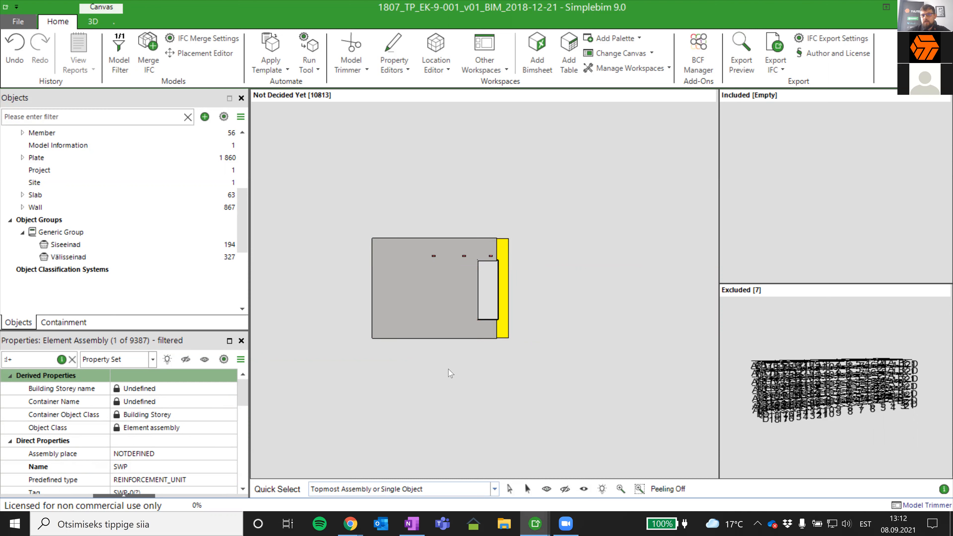
pyautogui.moveTo(549, 252); pyautogui.dragTo(563, 287)
pyautogui.scroll(5, 540, 277)
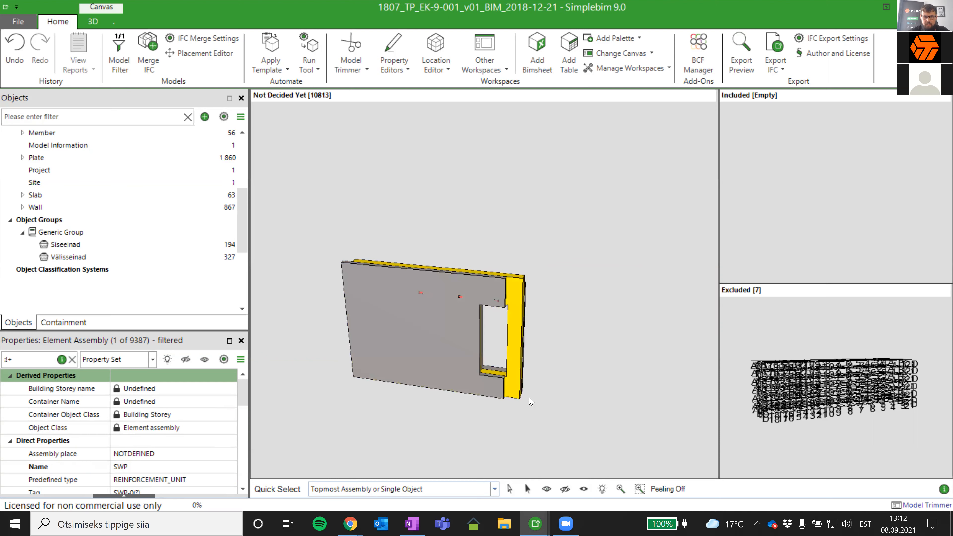
pyautogui.moveTo(583, 314); pyautogui.dragTo(475, 277)
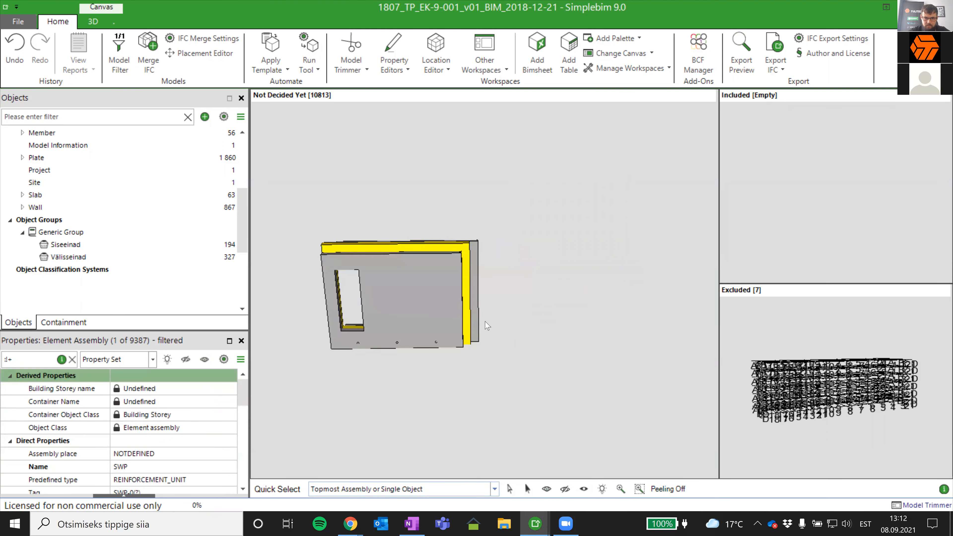
pyautogui.moveTo(349, 359); pyautogui.dragTo(672, 355)
pyautogui.moveTo(375, 370); pyautogui.dragTo(626, 365, button='middle')
pyautogui.moveTo(628, 369); pyautogui.dragTo(569, 349)
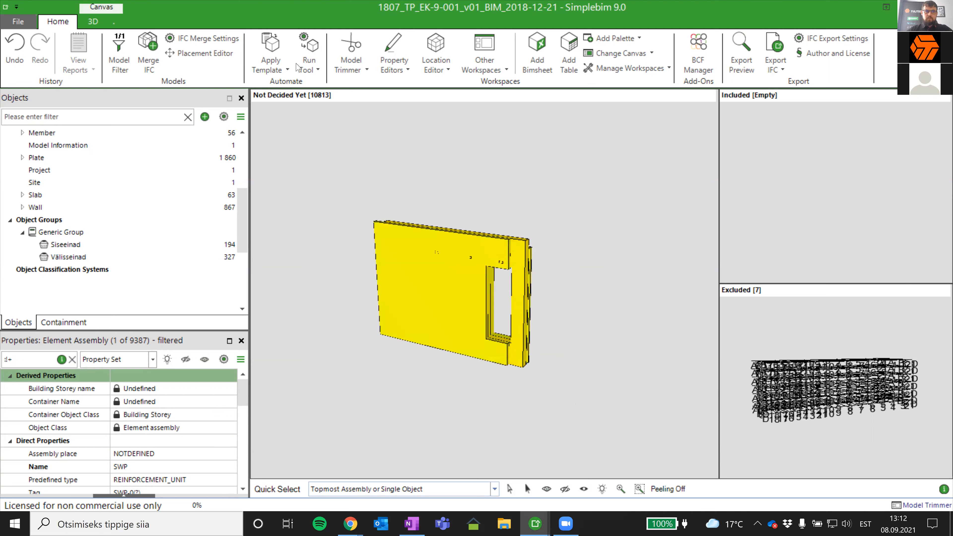
# - Open the configuration of the Calculate Basic Quantities tool for the current model
pyautogui.click(310, 62)
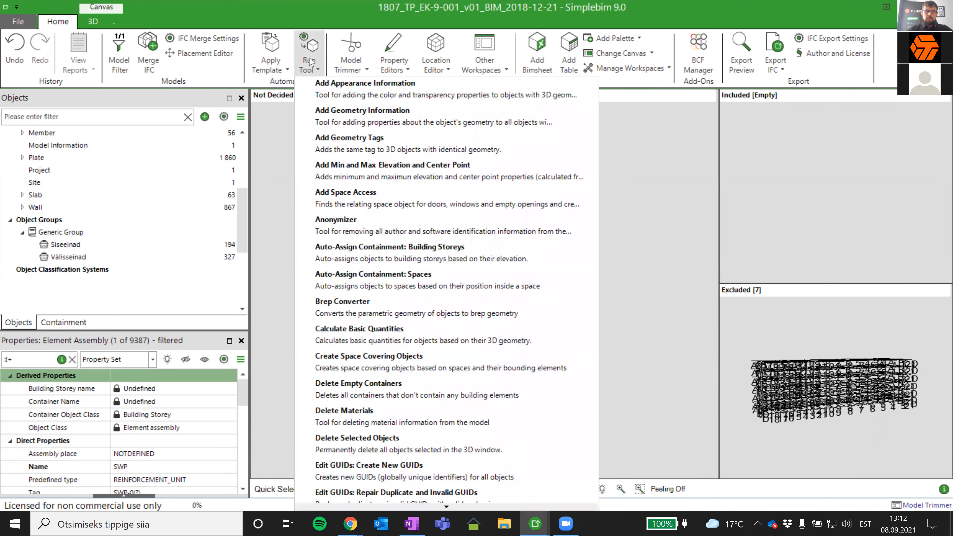
pyautogui.click(435, 335)
pyautogui.click(546, 334)
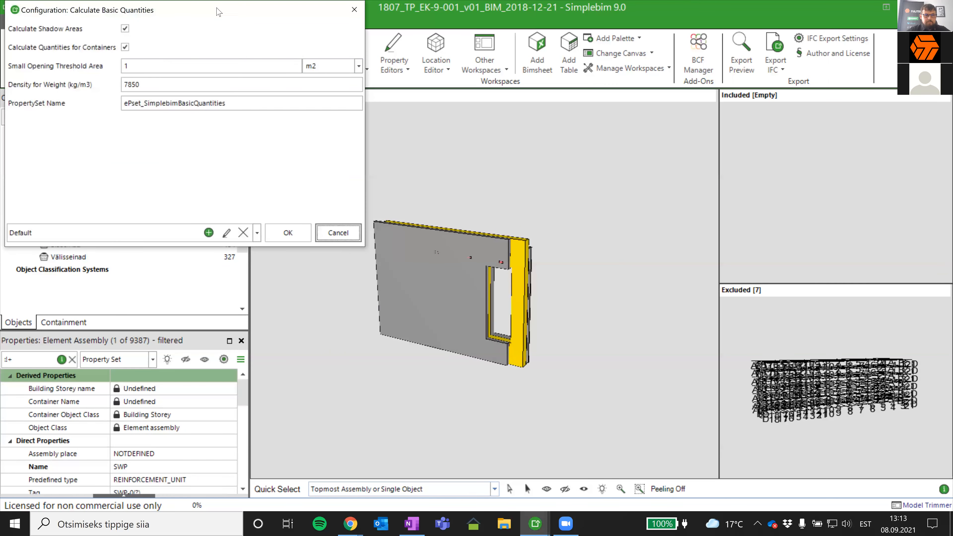
pyautogui.moveTo(221, 13); pyautogui.dragTo(359, 84)
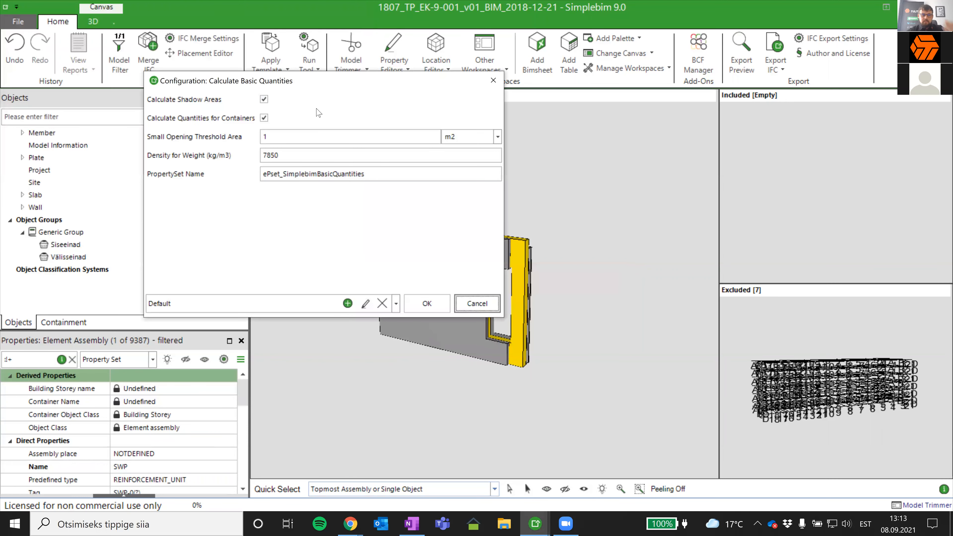
# - Try switching off the Calculate Shadow Areas and Calculate Quantities for Containers options
pyautogui.click(265, 111)
pyautogui.click(264, 99)
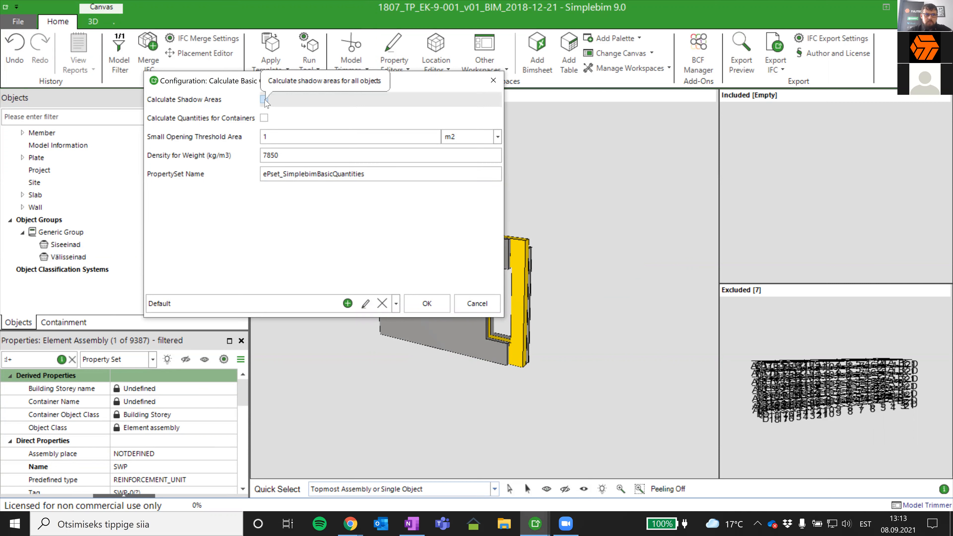
pyautogui.click(264, 99)
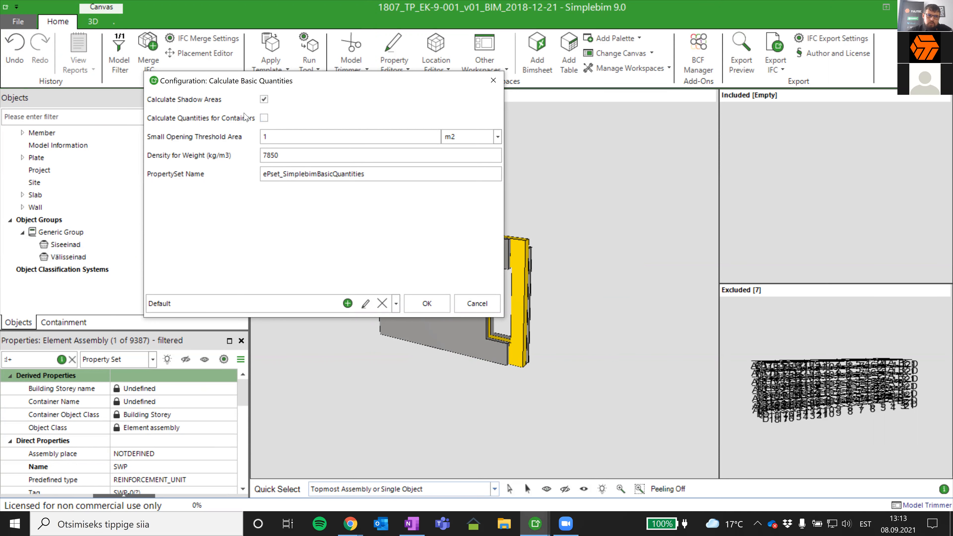
pyautogui.moveTo(270, 75); pyautogui.dragTo(824, 142)
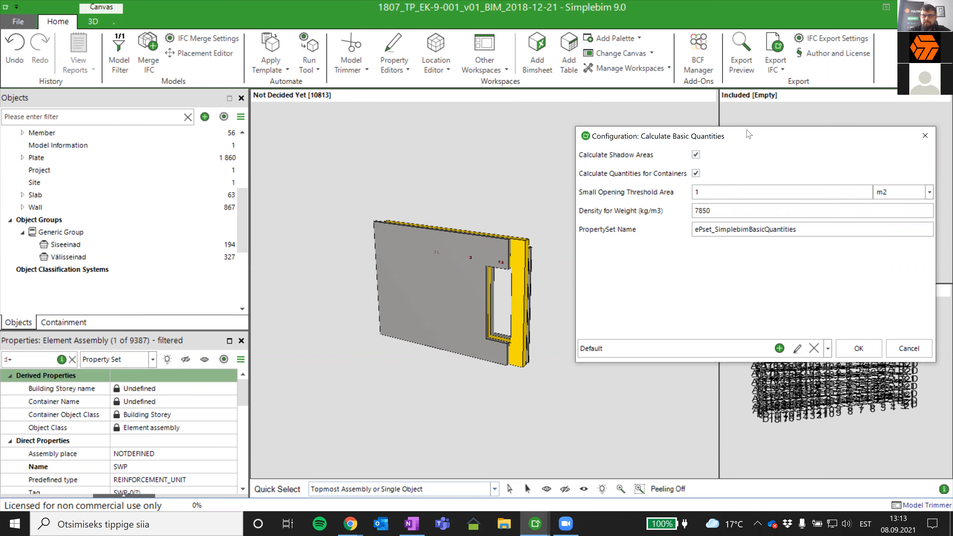
pyautogui.moveTo(748, 134); pyautogui.dragTo(658, 69)
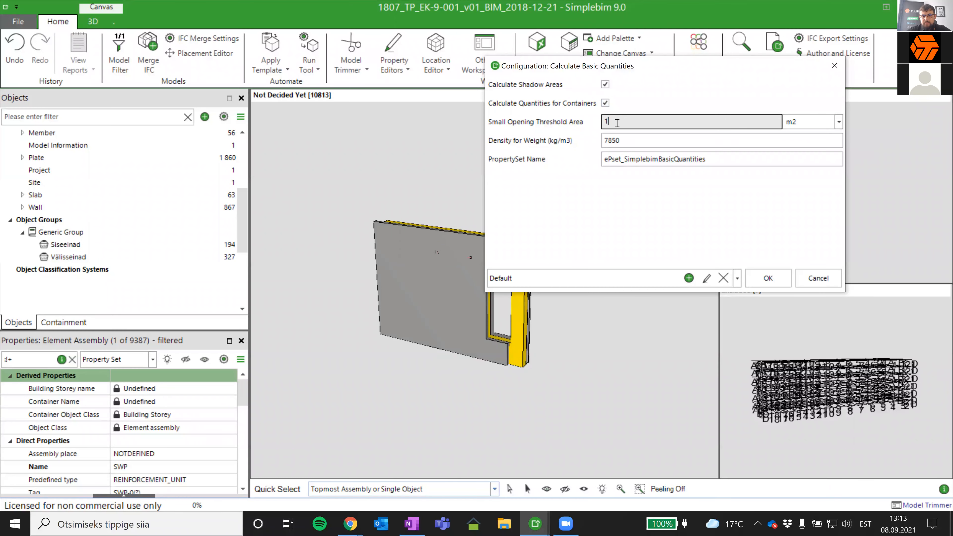
pyautogui.moveTo(654, 66); pyautogui.dragTo(761, 49)
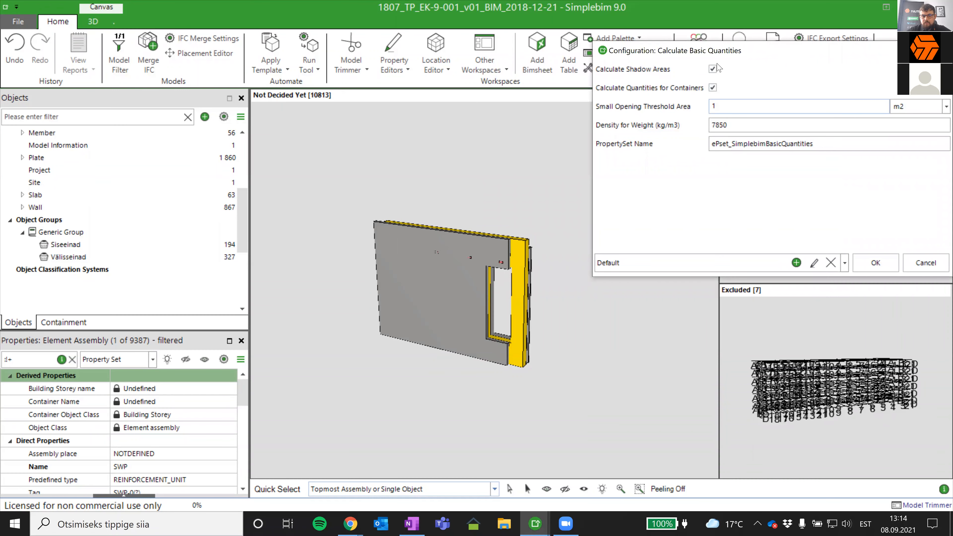
pyautogui.moveTo(718, 56); pyautogui.dragTo(643, 64)
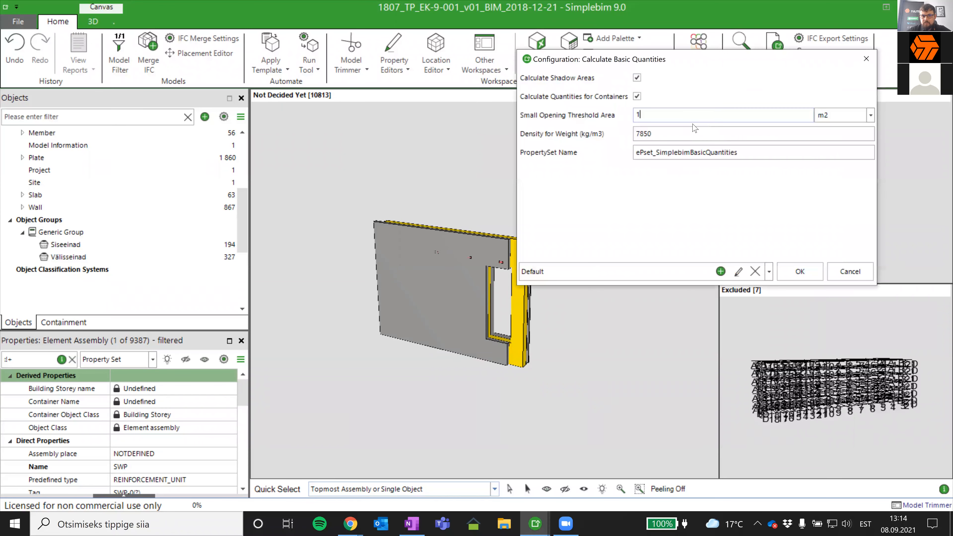
# - Run the basic quantities calculation with a 1 m2 small opening threshold, 7850 kg/m3 density and property set ePset_SimplebimBasicQuantities
pyautogui.click(650, 114)
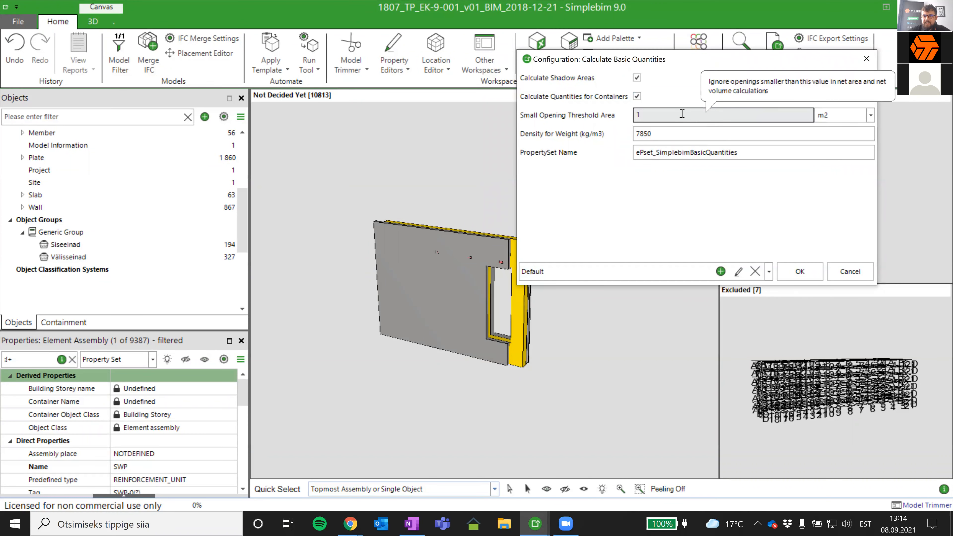
pyautogui.doubleClick(652, 114)
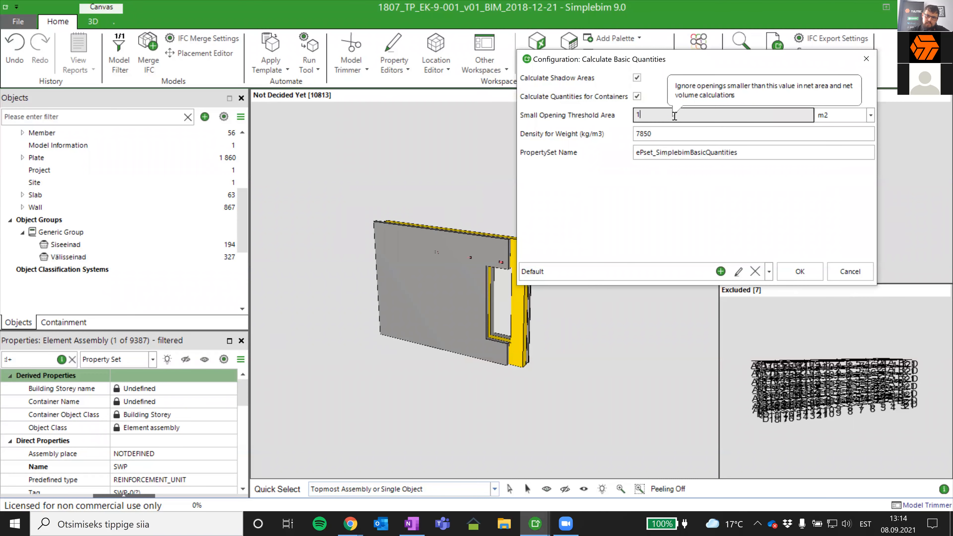
pyautogui.doubleClick(685, 135)
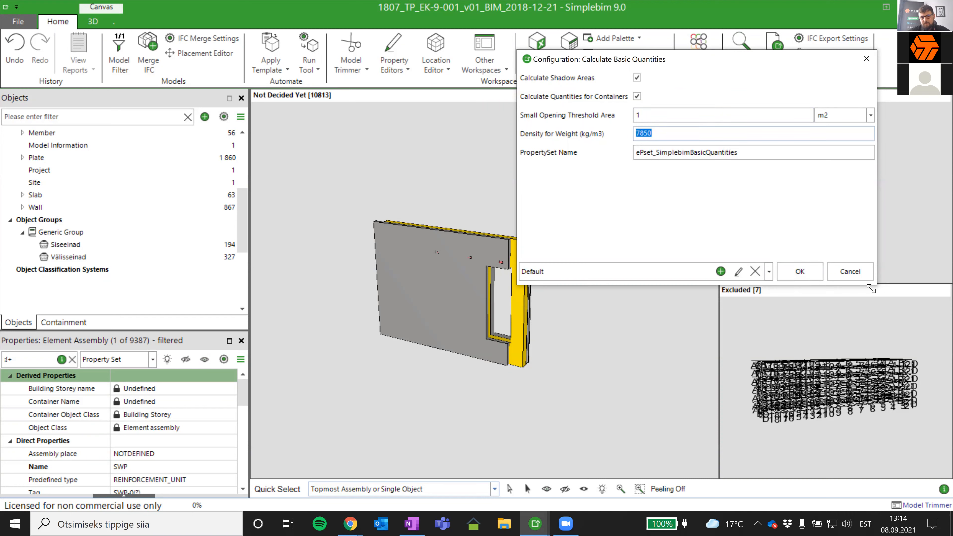
pyautogui.click(799, 272)
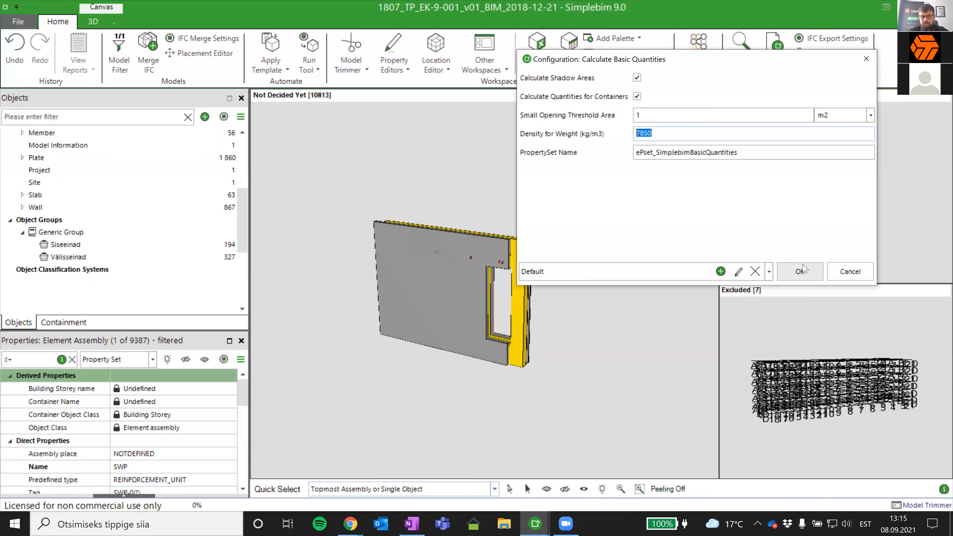
pyautogui.click(801, 271)
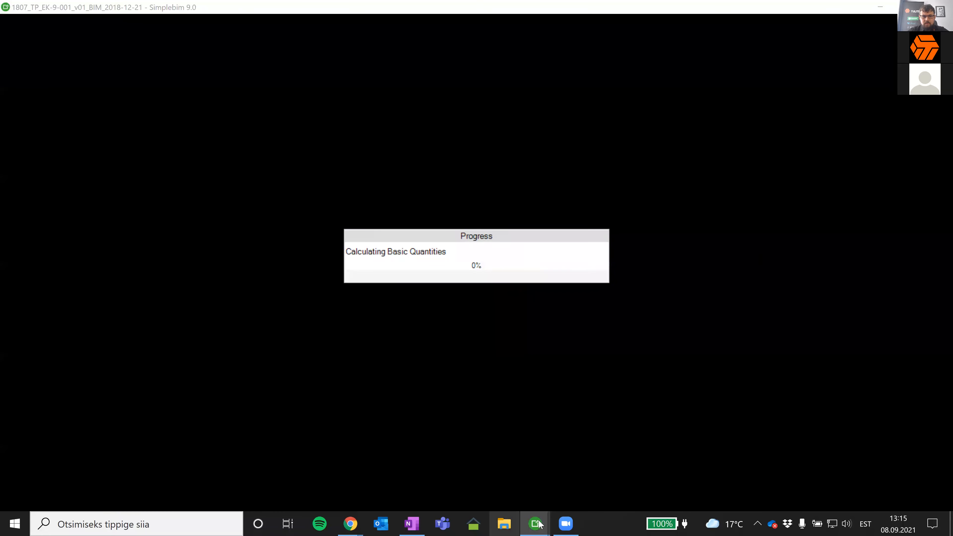
# - Switch to the 1807_TP_EK-9-001_v01_BIM_2018-12-21M model and isolate the upper-floor SWP wall panel with the narrow window opening on the building's end
pyautogui.moveTo(529, 524)
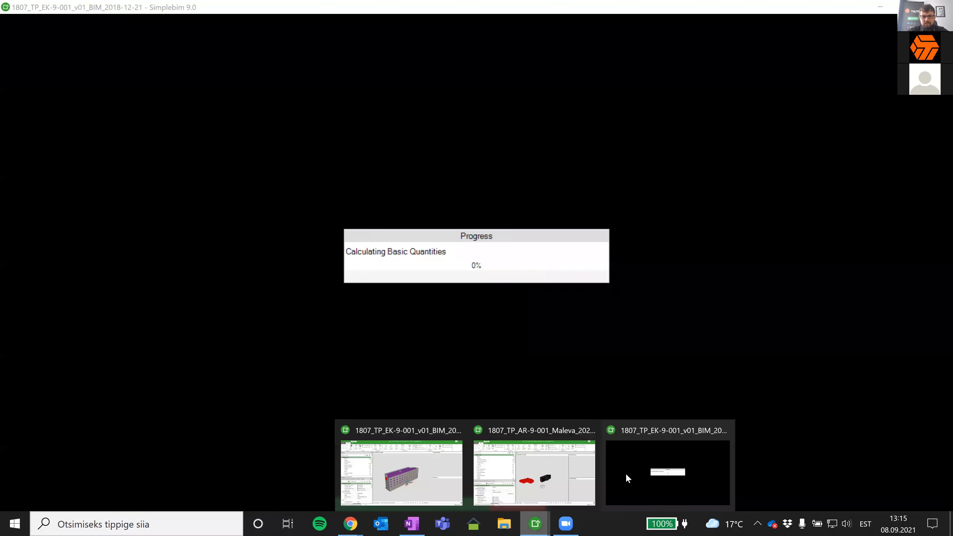
pyautogui.click(435, 482)
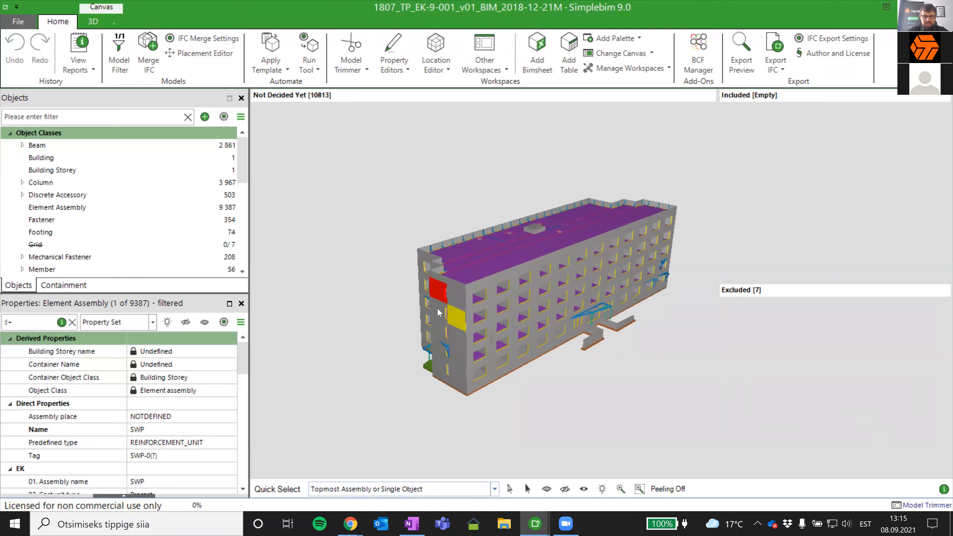
pyautogui.scroll(2, 437, 308)
pyautogui.click(474, 304)
pyautogui.click(485, 283)
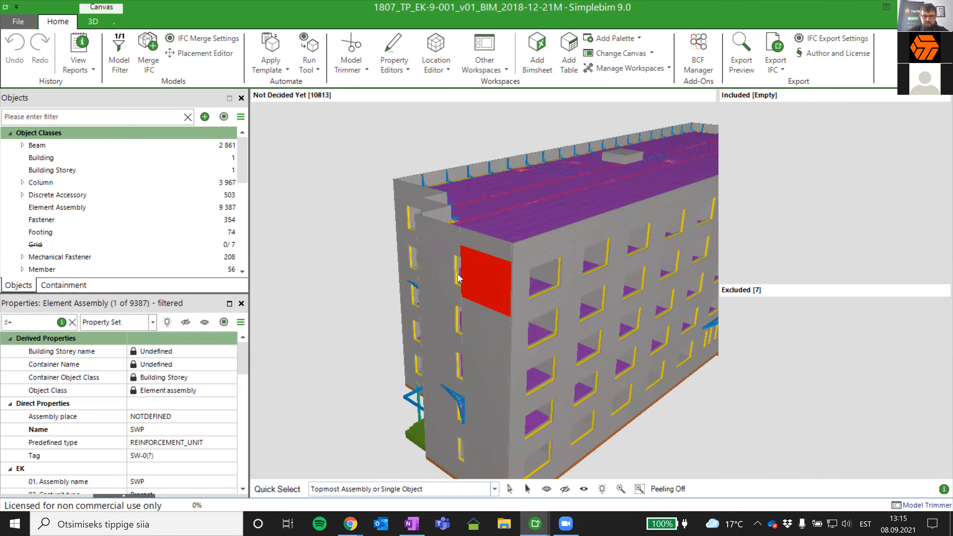
pyautogui.click(454, 275)
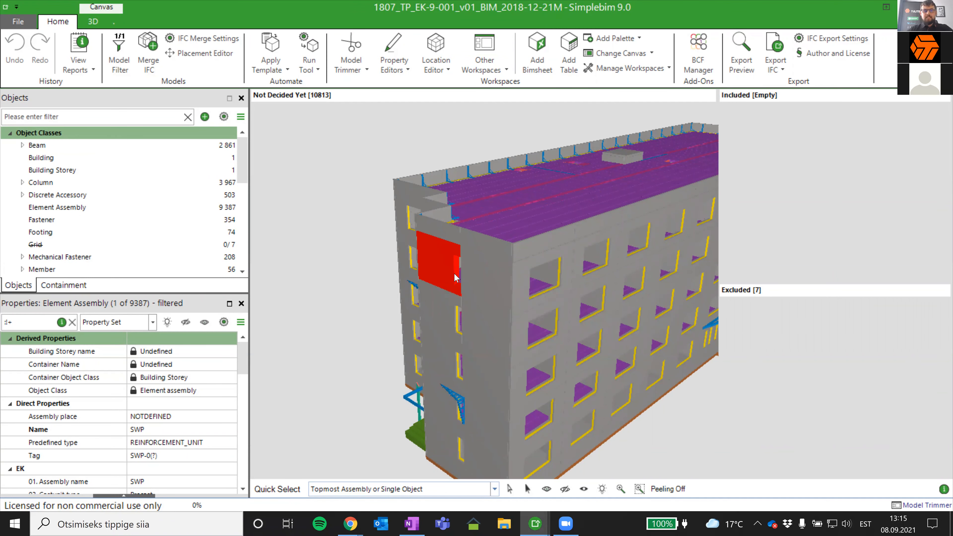
pyautogui.rightClick(454, 278)
pyautogui.click(433, 279)
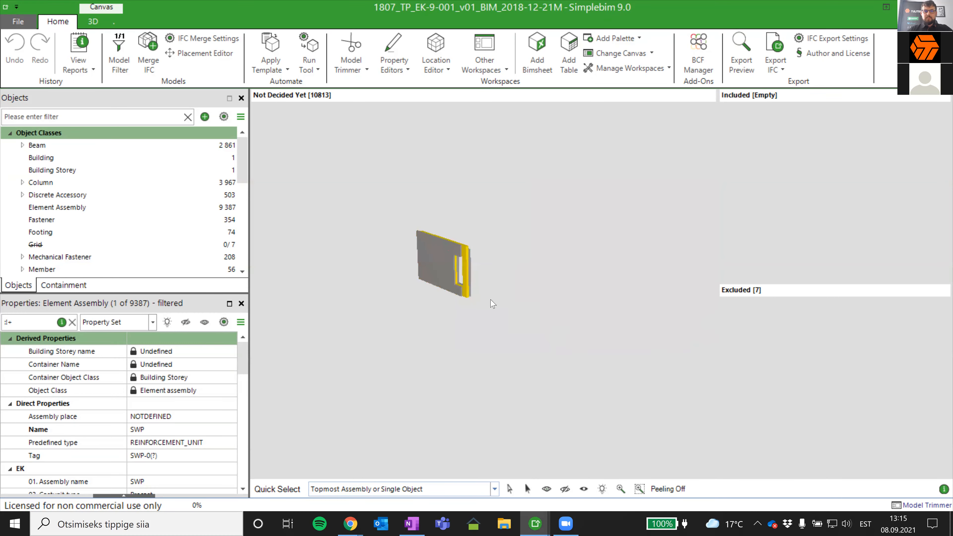
# - Select the isolated SWP panel and examine its EK properties and ePset_SimplebimBasicQuantities values
pyautogui.moveTo(590, 300); pyautogui.dragTo(663, 273, button='middle')
pyautogui.moveTo(569, 313); pyautogui.dragTo(479, 280, button='middle')
pyautogui.click(478, 278)
pyautogui.moveTo(168, 293); pyautogui.dragTo(168, 186)
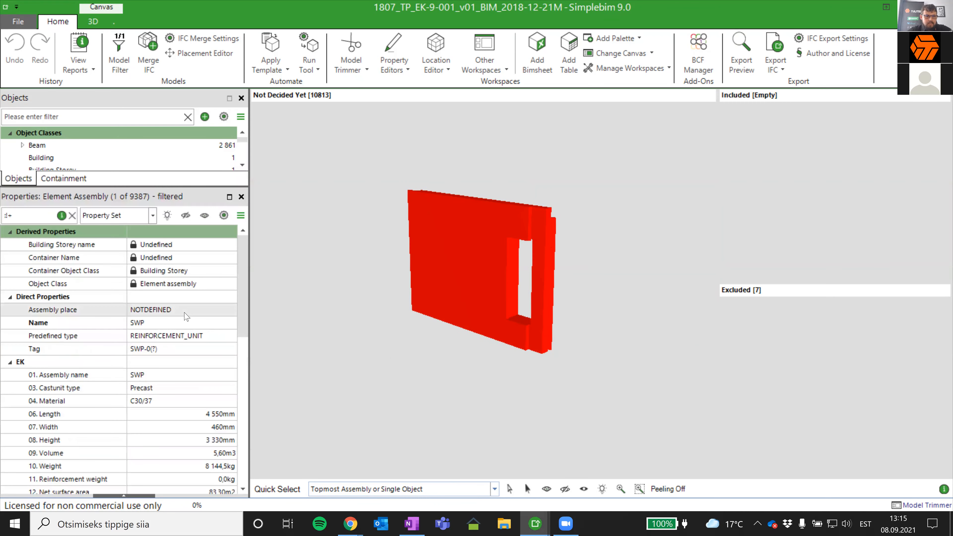
pyautogui.scroll(-2, 186, 316)
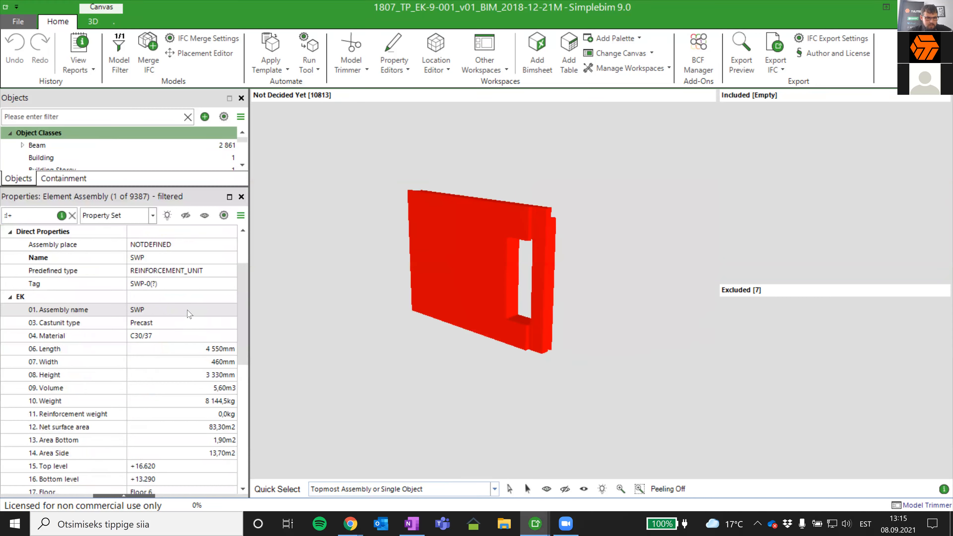
pyautogui.scroll(-1, 189, 314)
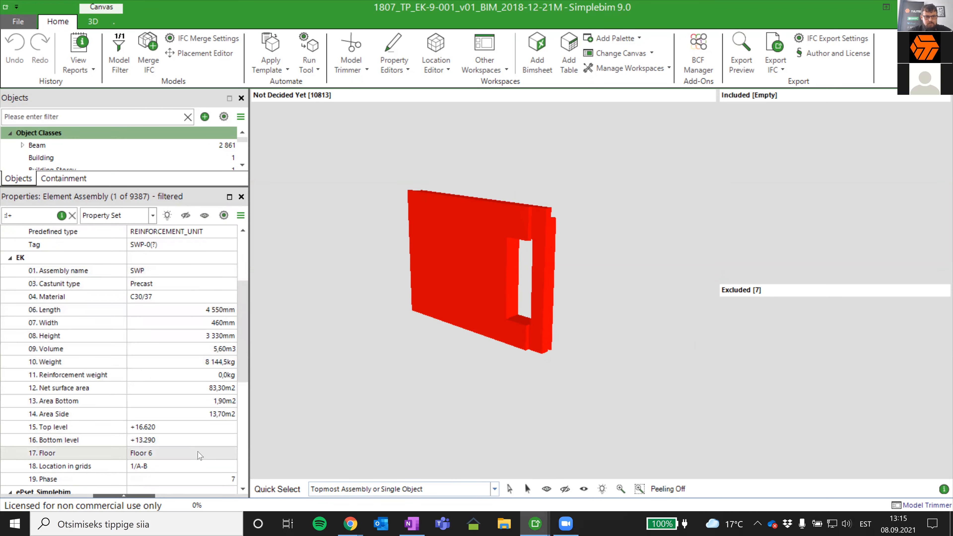
pyautogui.scroll(-3, 209, 300)
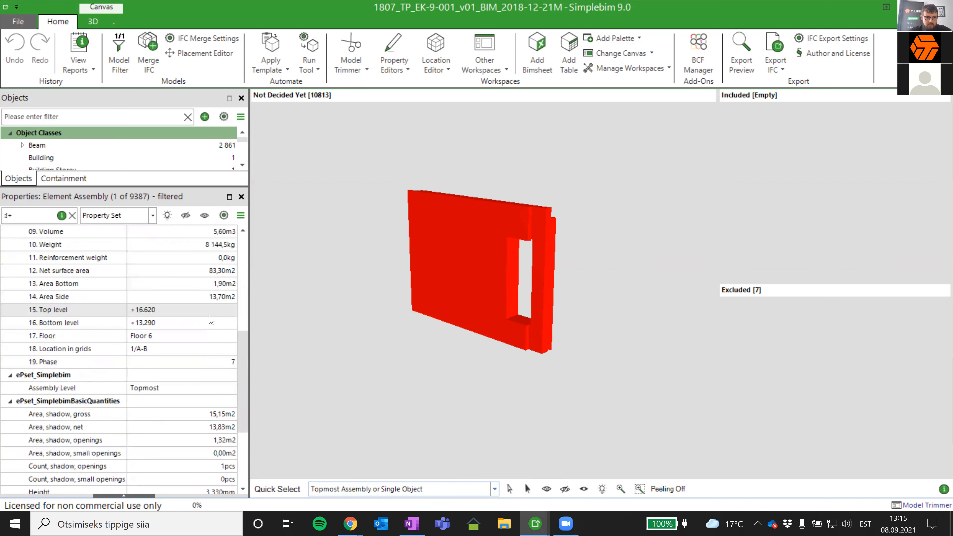
pyautogui.scroll(-3, 210, 320)
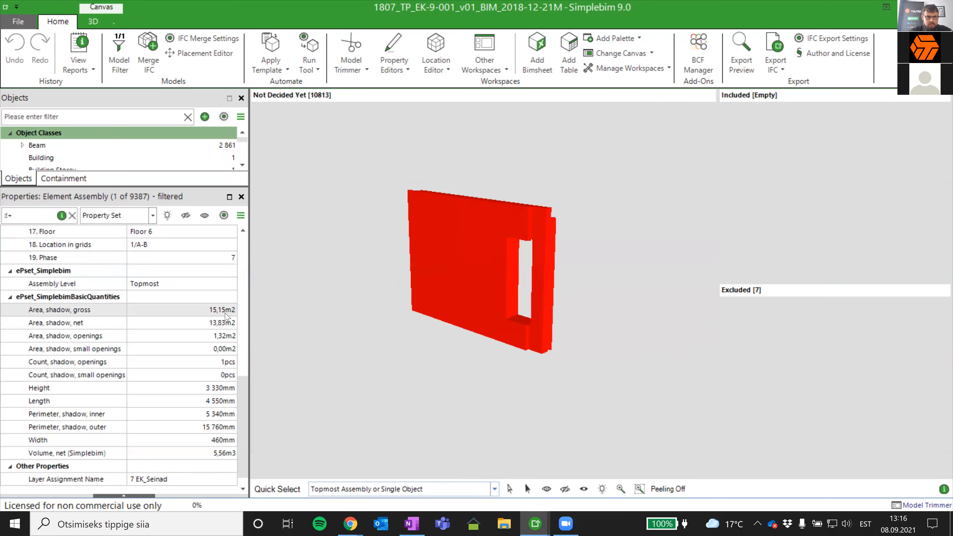
# - Compare the panel's EK side area with its calculated shadow areas, viewing the panel and its opening from the front
pyautogui.scroll(2, 224, 317)
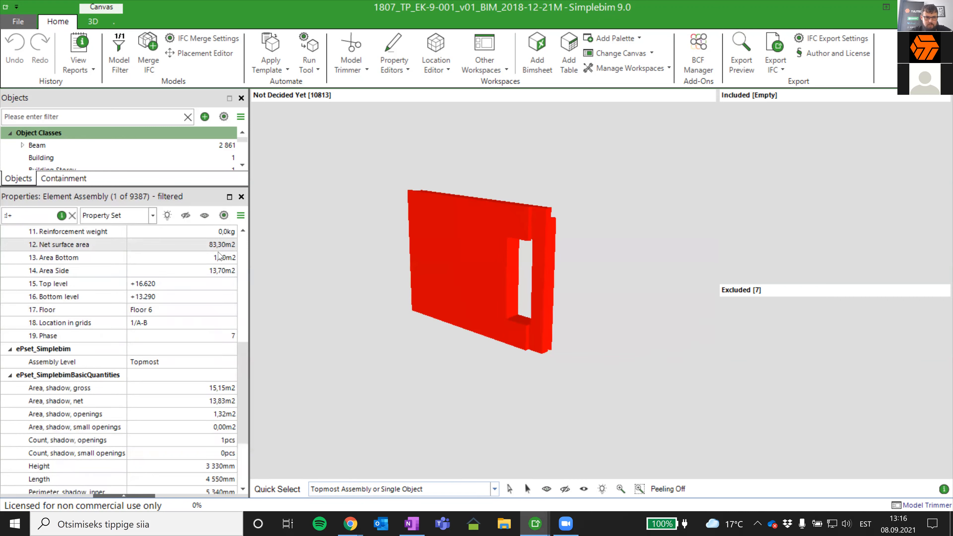
pyautogui.scroll(-1, 218, 281)
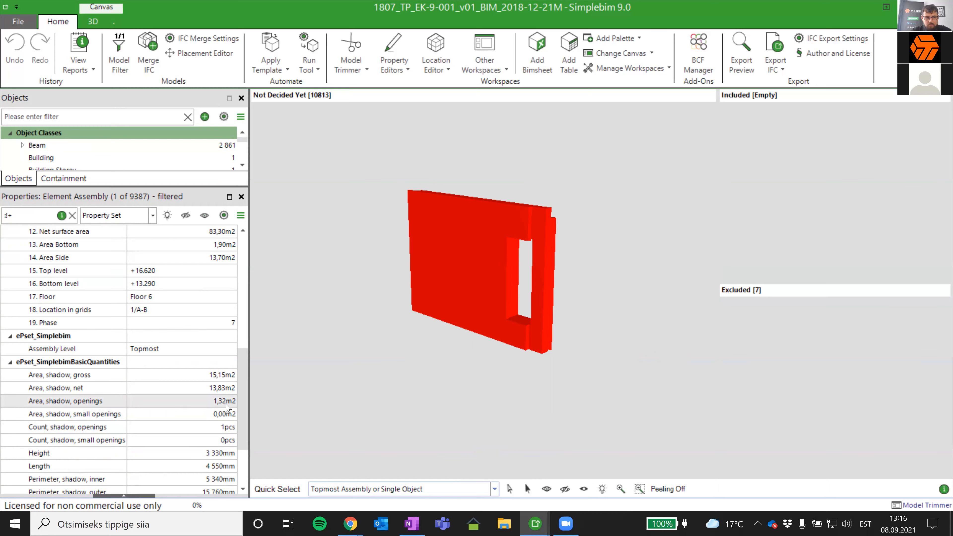
pyautogui.moveTo(529, 401); pyautogui.dragTo(597, 395)
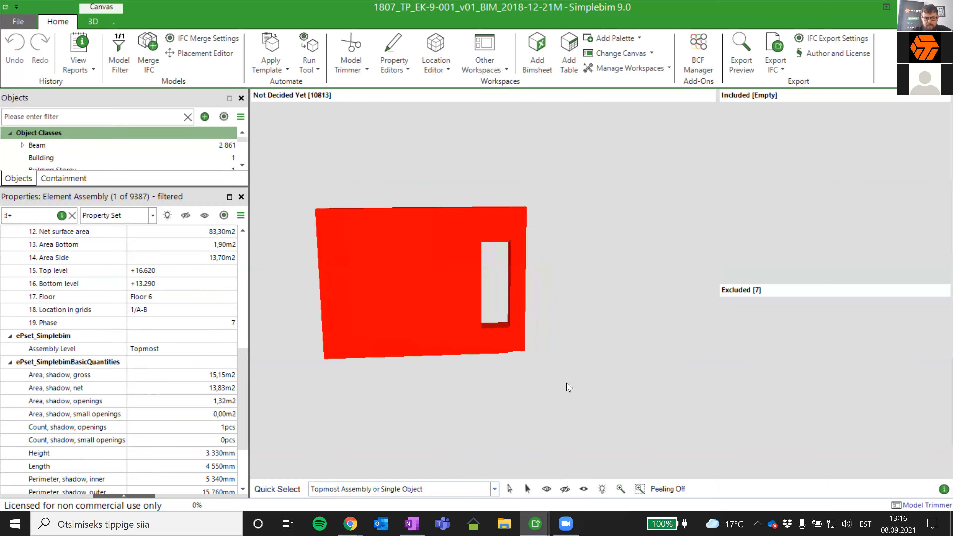
pyautogui.moveTo(568, 387); pyautogui.dragTo(651, 368, button='middle')
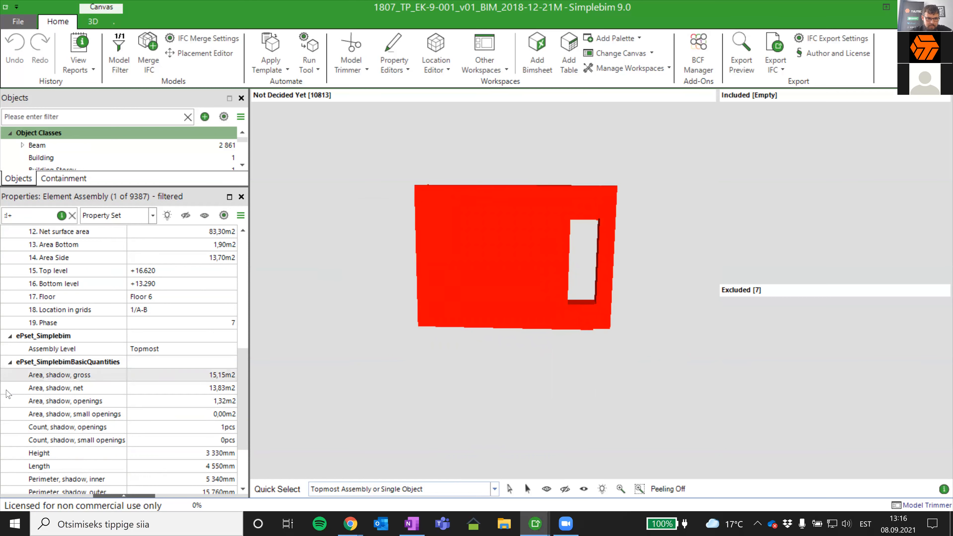
pyautogui.scroll(-1, 225, 438)
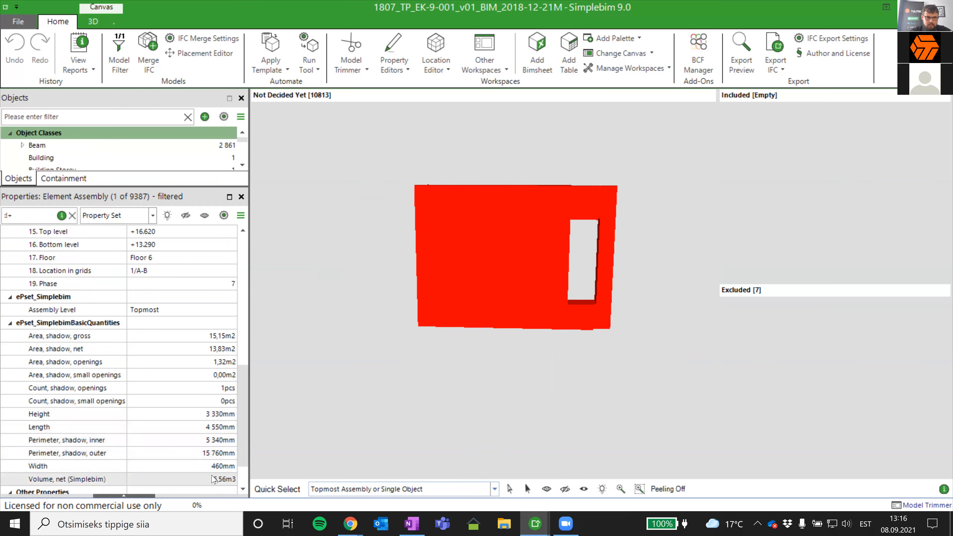
# - Deselect the panel and compare its EK dimensions and volume with the calculated basic quantities
pyautogui.moveTo(516, 322); pyautogui.dragTo(583, 374)
pyautogui.click(592, 380)
pyautogui.moveTo(593, 359); pyautogui.dragTo(538, 378, button='middle')
pyautogui.scroll(3, 142, 313)
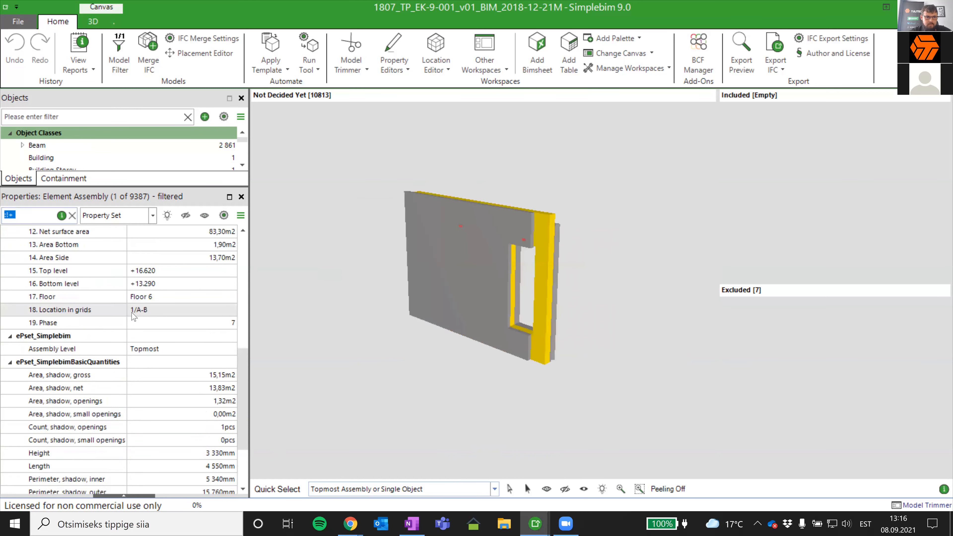
pyautogui.scroll(1, 138, 304)
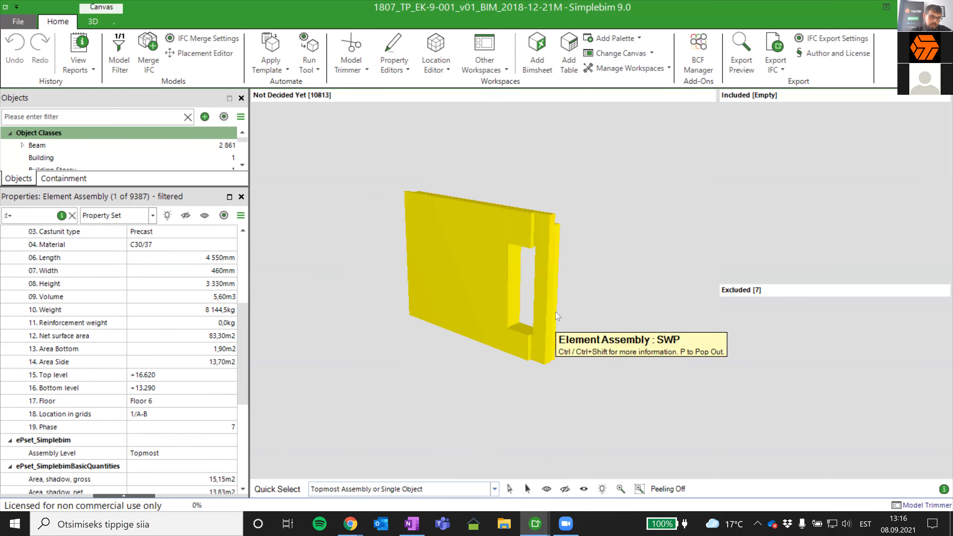
pyautogui.scroll(-5, 193, 318)
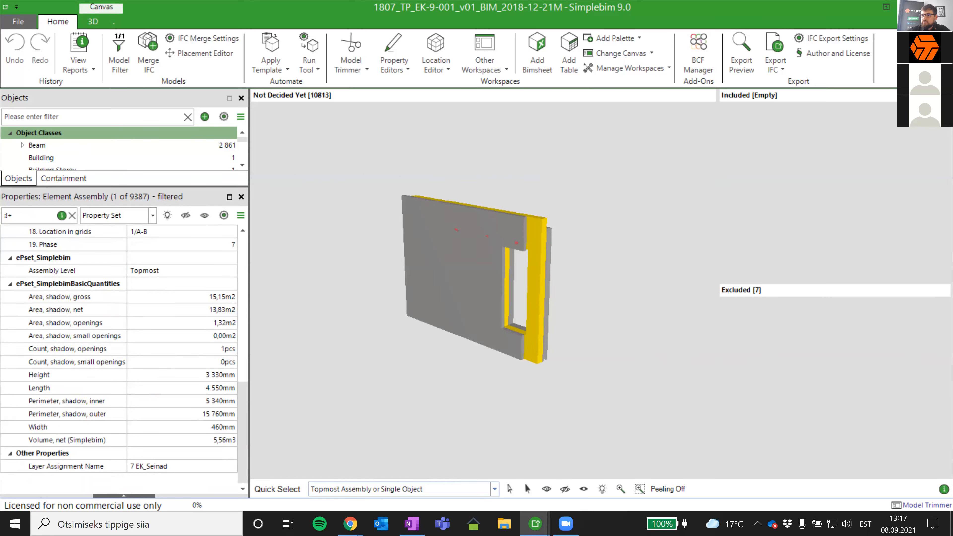
# - Switch to the 1807_TP_EK-9-001_v01_BIM_2018-12-21 model and dismiss the Calculate Basic Quantities report
pyautogui.hotkey('alt', 'Tab')
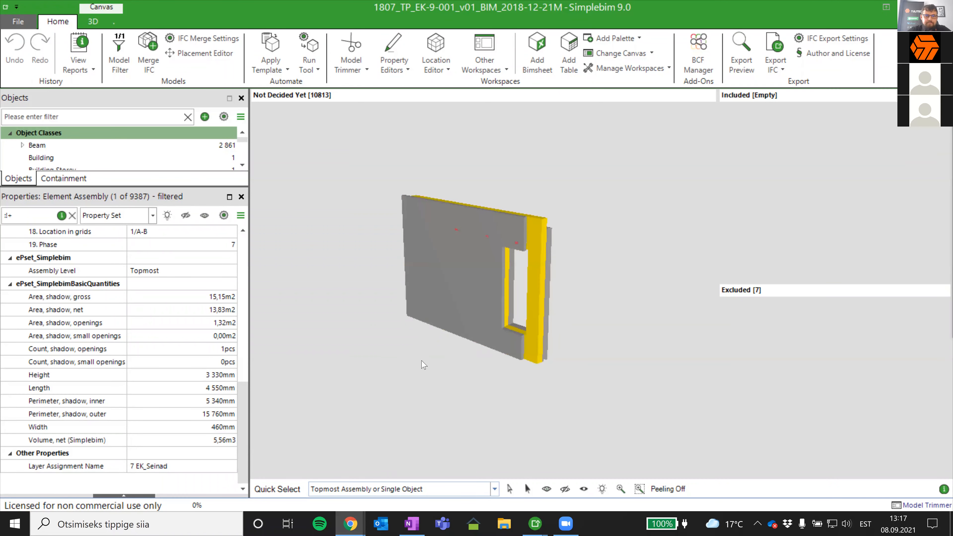
pyautogui.scroll(-3, 423, 364)
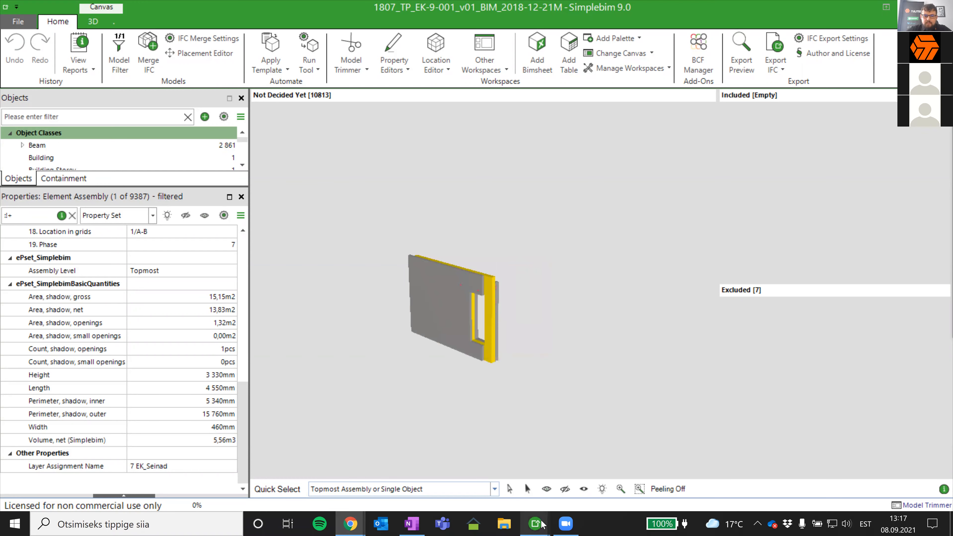
pyautogui.moveTo(535, 523)
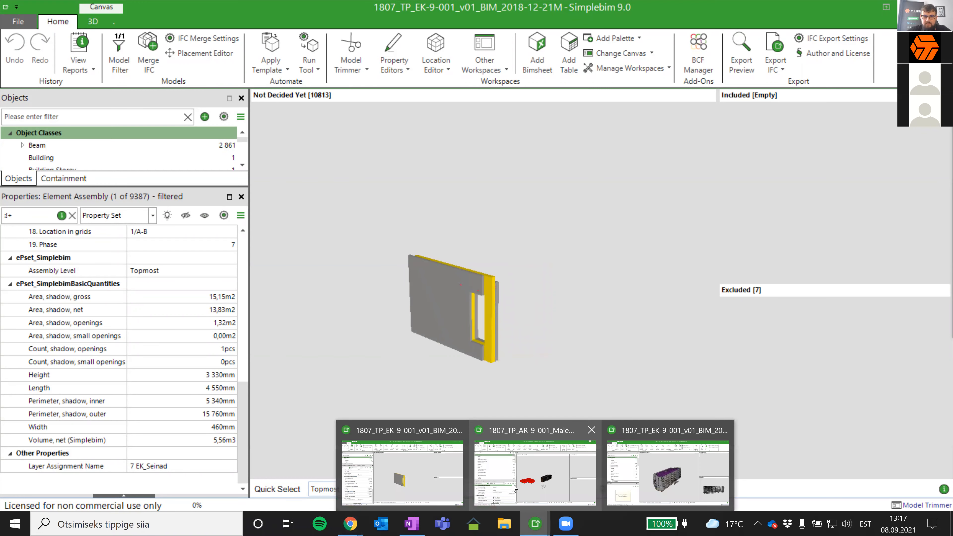
pyautogui.click(662, 481)
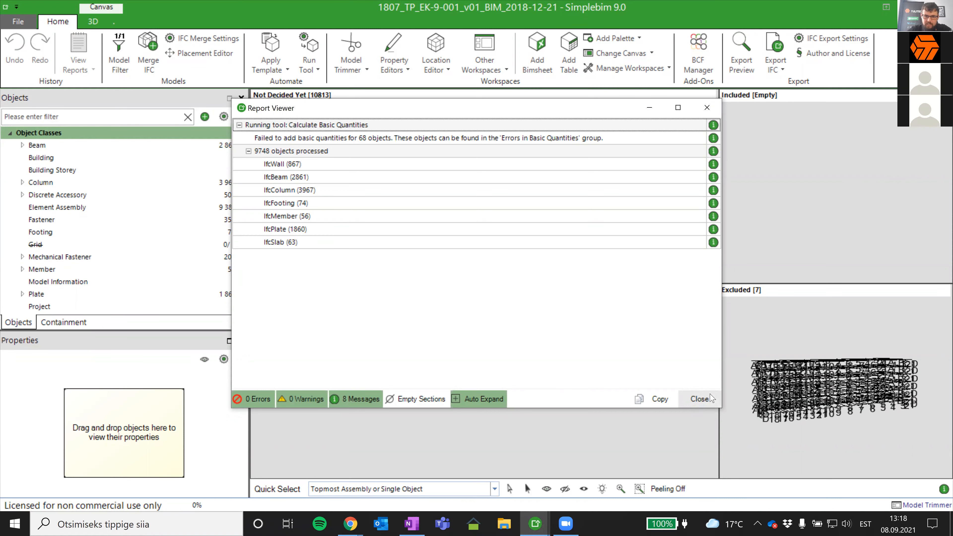
pyautogui.click(700, 398)
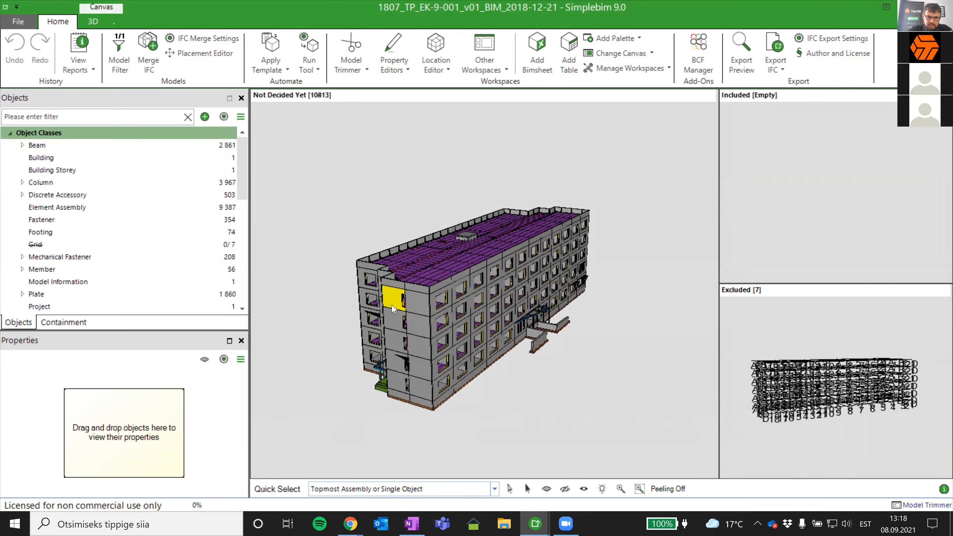
# - Load the upper-floor end wall panel with the narrow window into the Properties palette and review its ePset_SimplebimBasicQuantities values
pyautogui.scroll(2, 391, 308)
pyautogui.moveTo(393, 300); pyautogui.dragTo(129, 432)
pyautogui.scroll(-6, 130, 432)
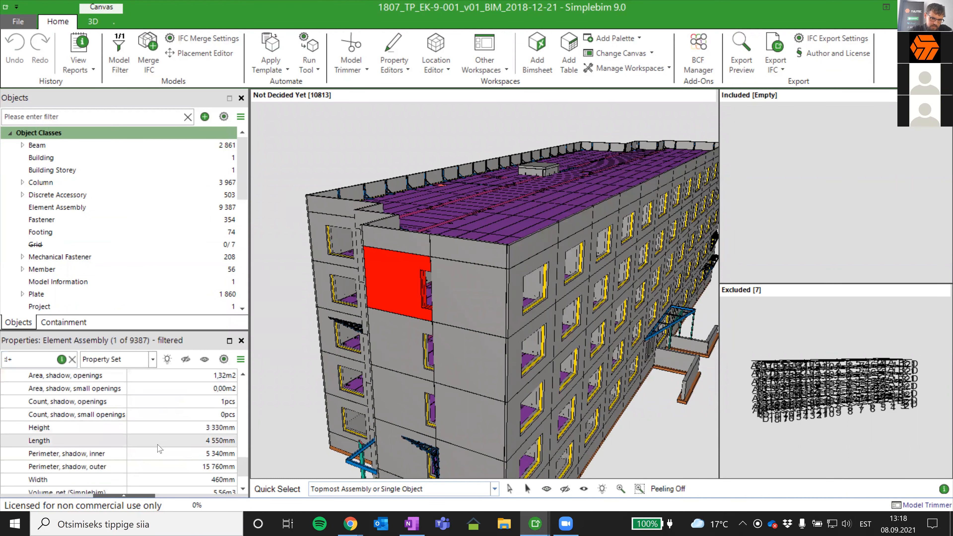
pyautogui.scroll(2, 159, 443)
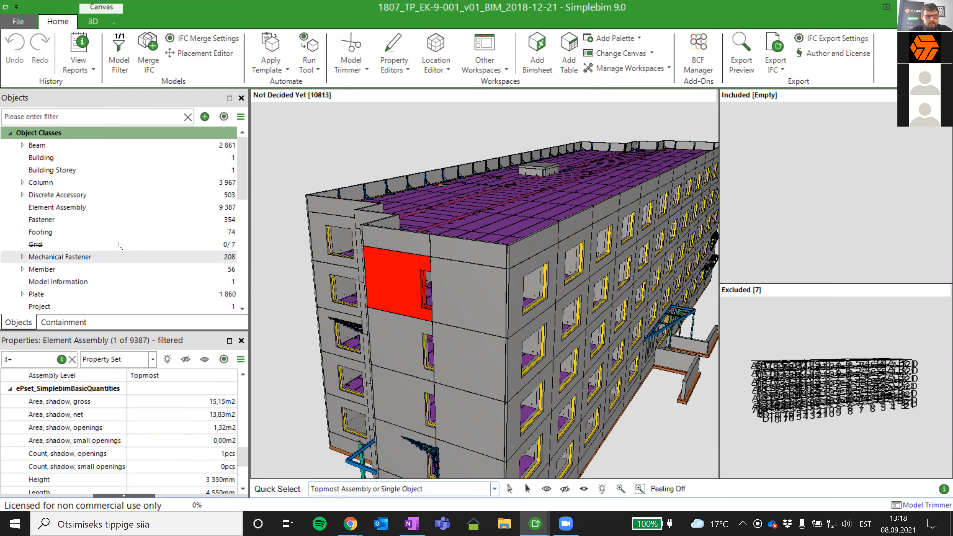
# - Review the Siseeinad and Välisseinad object groups and view the building's long facade
pyautogui.scroll(-2, 116, 245)
pyautogui.scroll(-2, 117, 244)
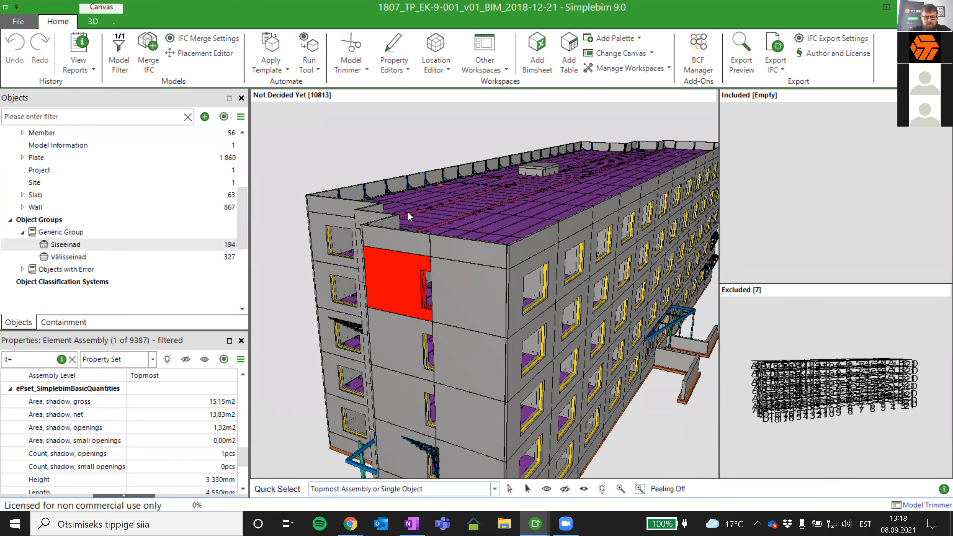
pyautogui.scroll(-5, 590, 261)
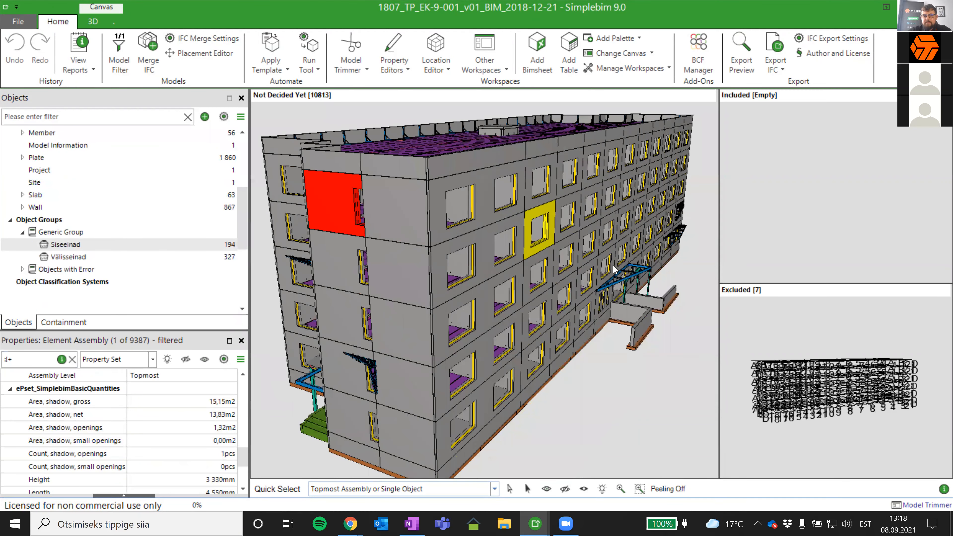
pyautogui.moveTo(647, 320); pyautogui.dragTo(484, 333, button='middle')
pyautogui.moveTo(542, 324)
pyautogui.mouseDown(button='middle')
pyautogui.moveTo(532, 344)
pyautogui.moveTo(548, 336)
pyautogui.mouseUp(button='middle')
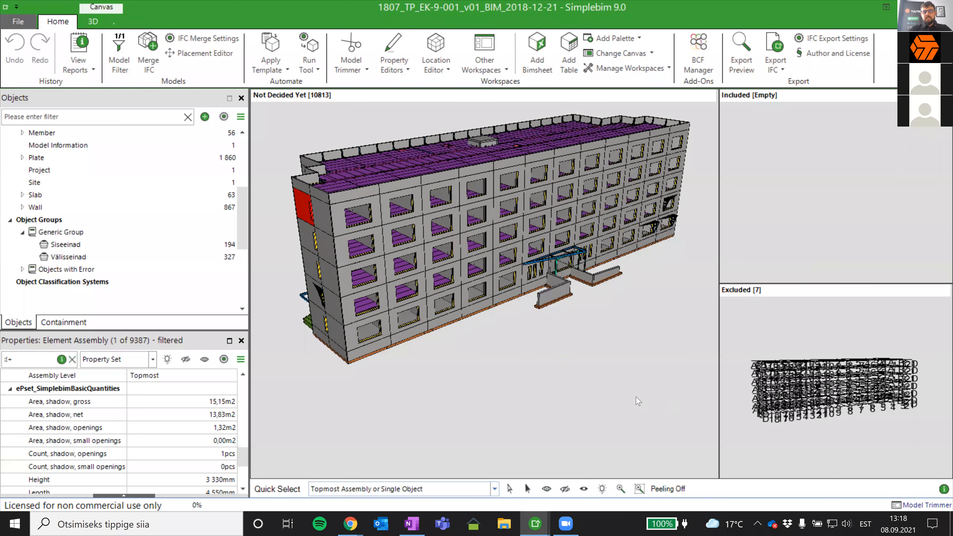
pyautogui.click(576, 57)
pyautogui.moveTo(602, 96); pyautogui.dragTo(604, 321)
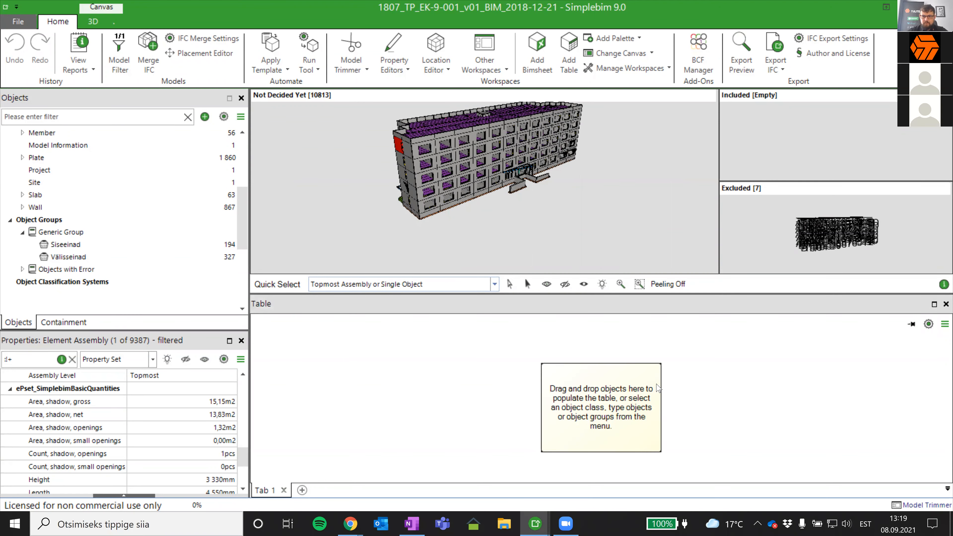
pyautogui.click(945, 303)
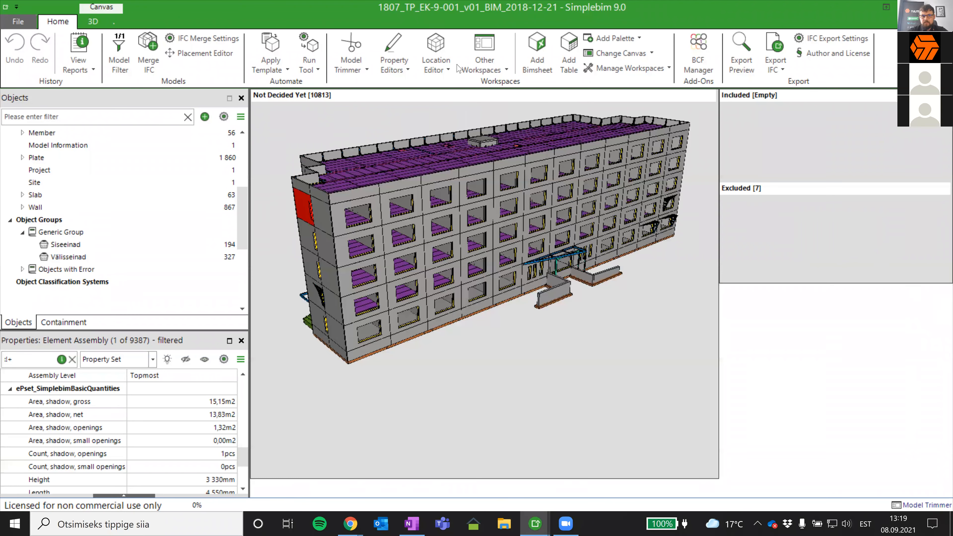
# - Add a Bimsheet palette to the workspace and dock it below the 3D canvas
pyautogui.click(539, 41)
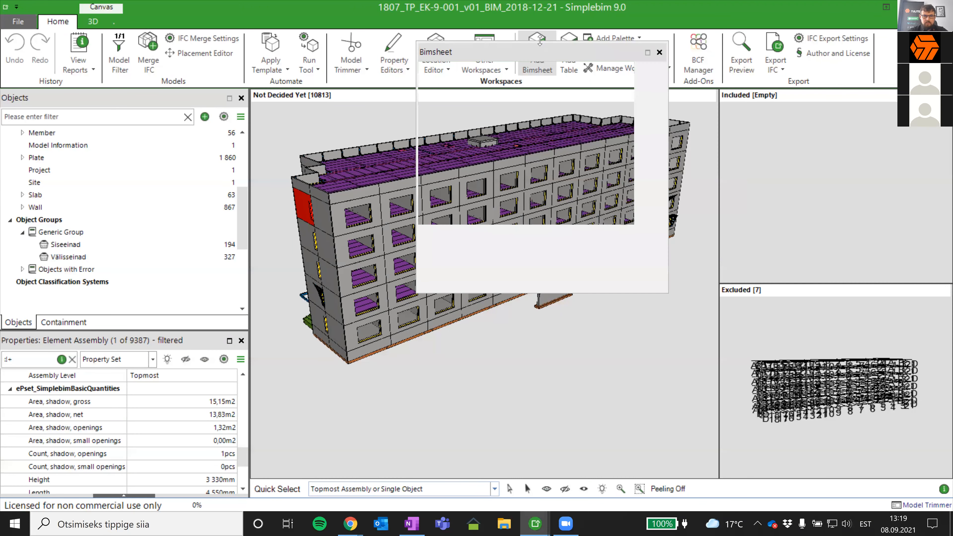
pyautogui.moveTo(549, 51); pyautogui.dragTo(599, 318)
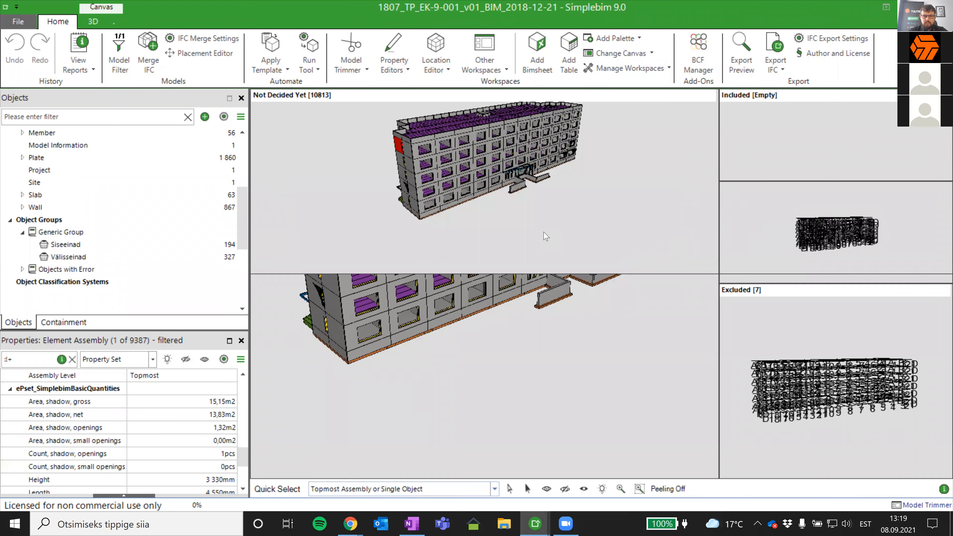
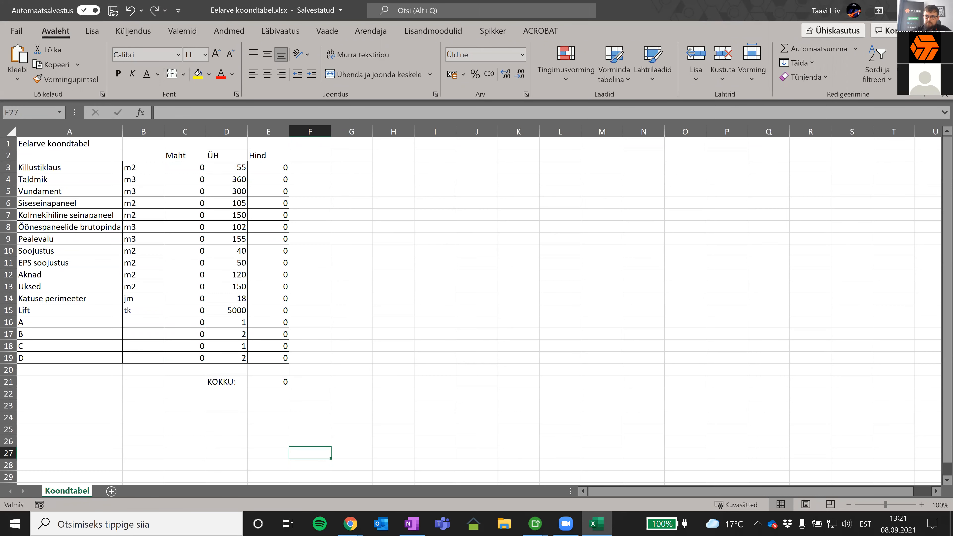
# - Close the Eelarve koondtabel.xlsx workbook and switch to the 1807_TP_EK-9-001_v01_BIM_2018-12-21 model with the Bimsheet in Simplebim
pyautogui.click(942, 10)
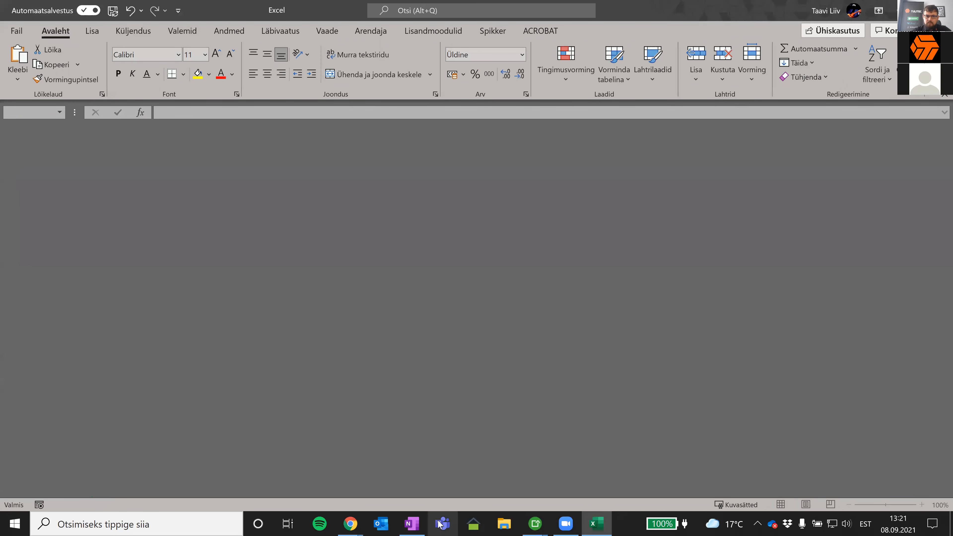
pyautogui.click(535, 523)
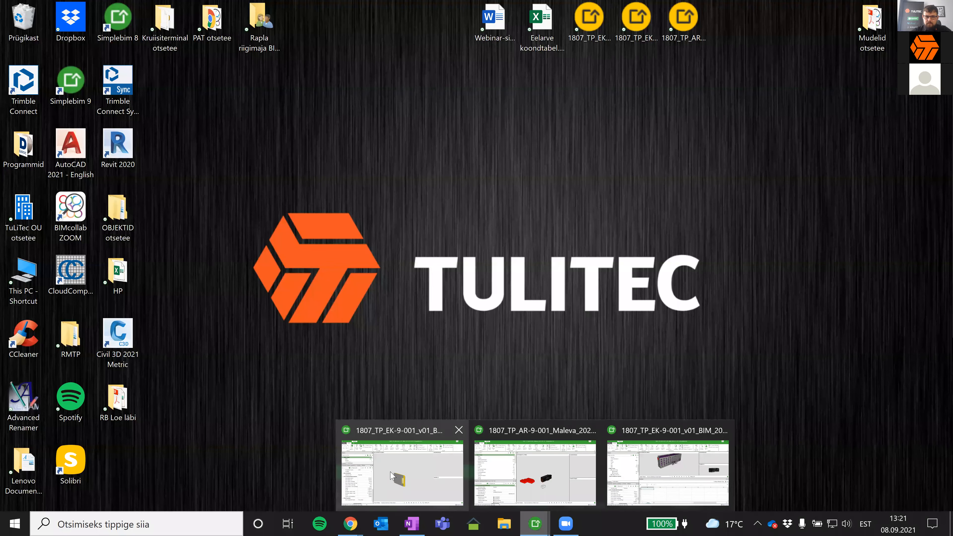
pyautogui.click(664, 466)
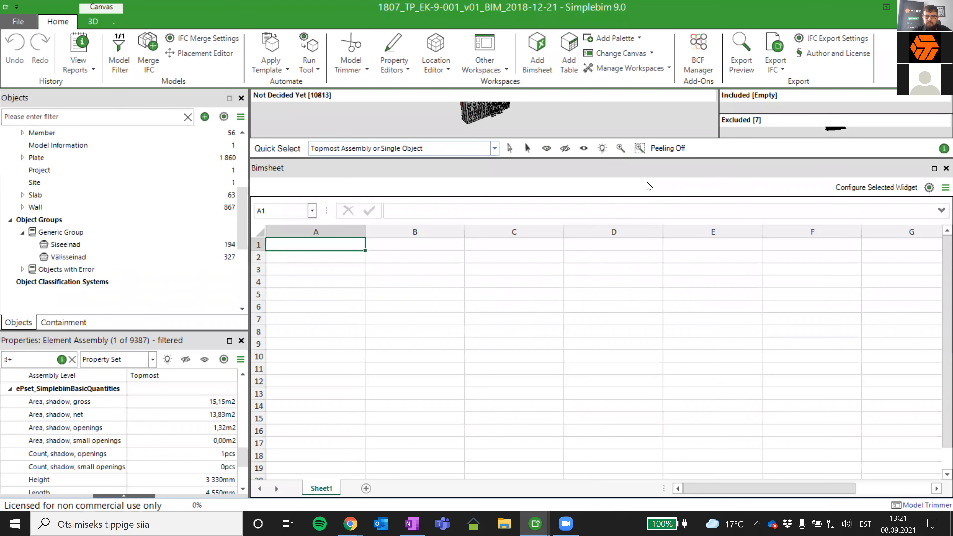
# - Open the Eelarve koondtabel Excel file in the Bimsheet palette
pyautogui.click(944, 187)
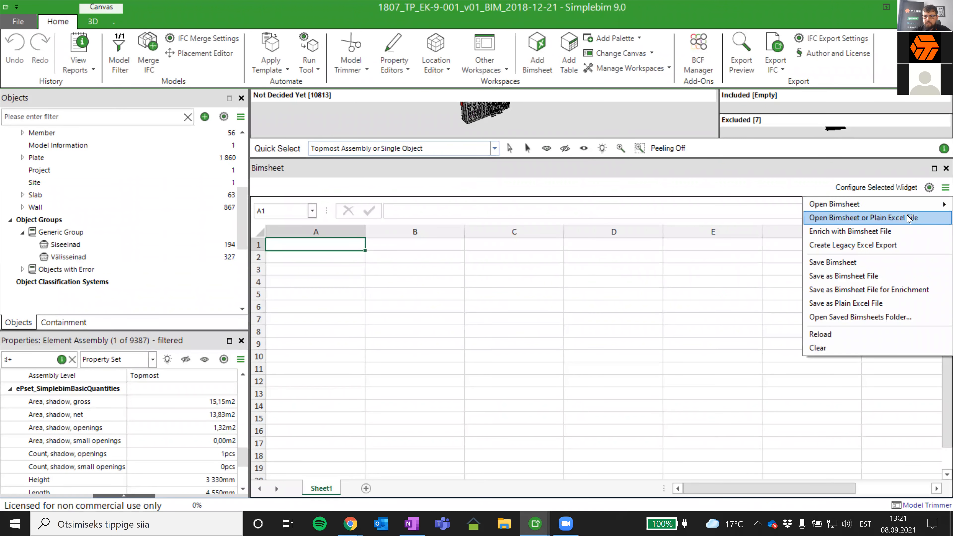
pyautogui.click(880, 221)
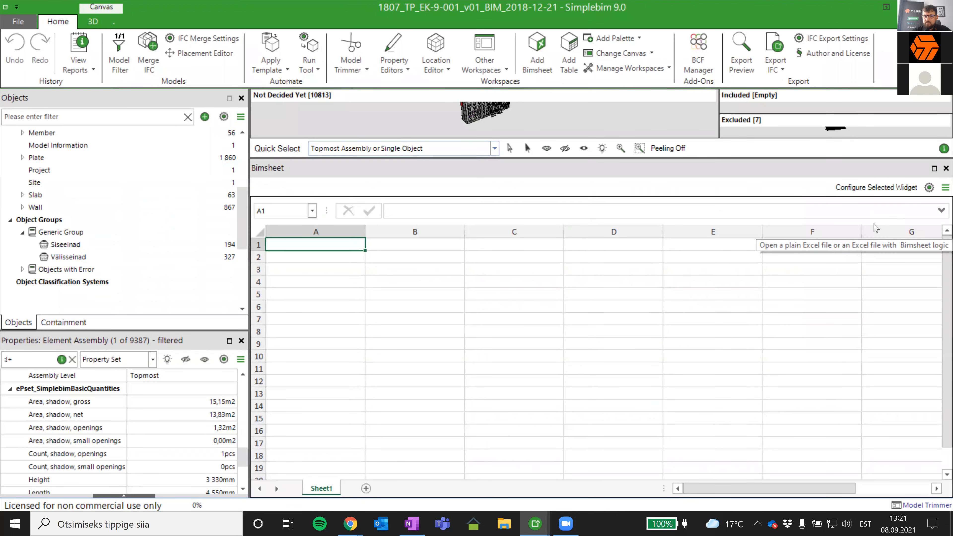
pyautogui.click(266, 194)
pyautogui.click(642, 419)
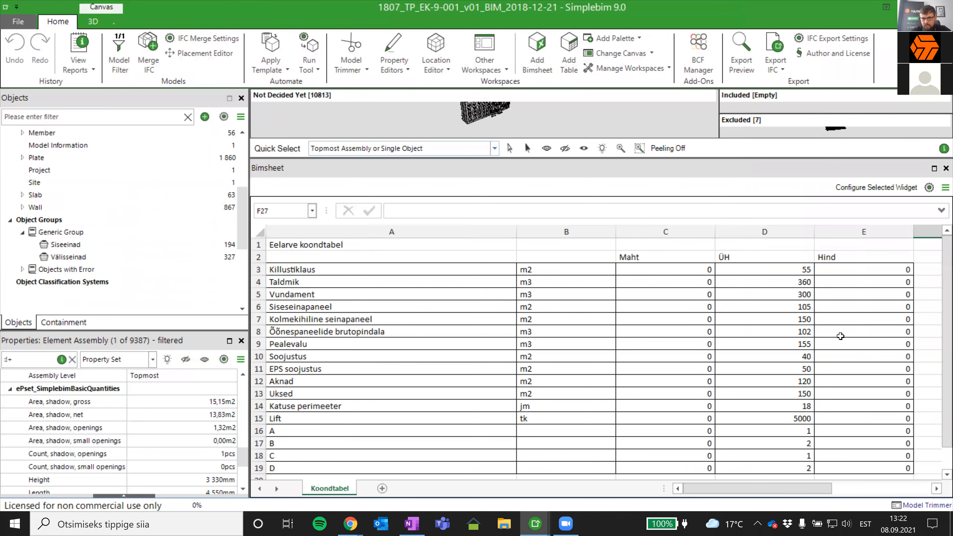
# - Check the Hind formula in the Killustiklaus row and add a new blank sheet beside Koondtabel
pyautogui.click(857, 273)
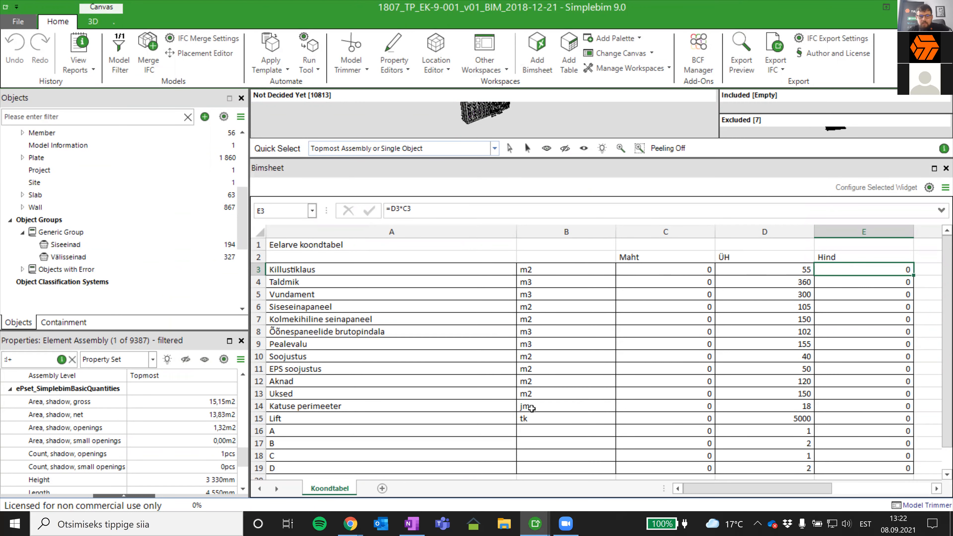
pyautogui.scroll(-6, 531, 409)
pyautogui.scroll(6, 531, 409)
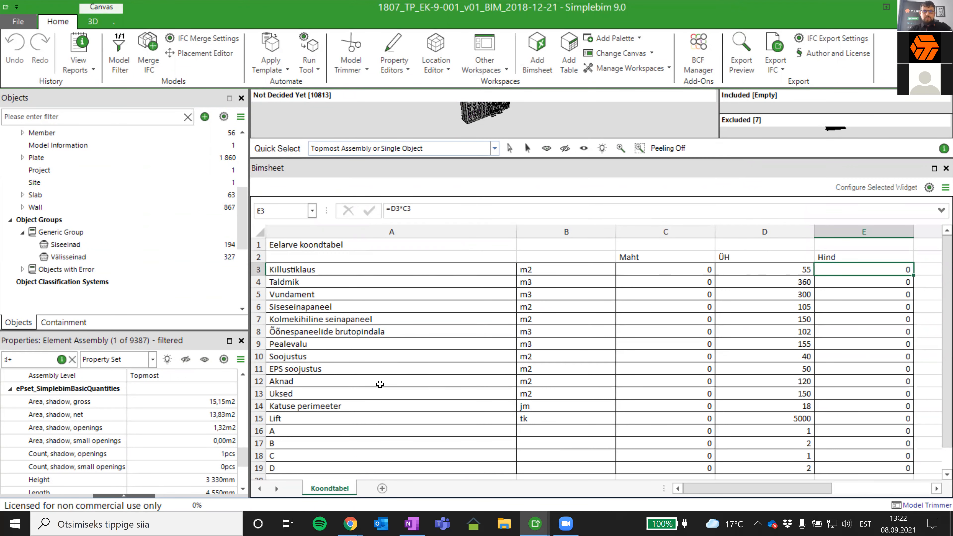
pyautogui.click(383, 488)
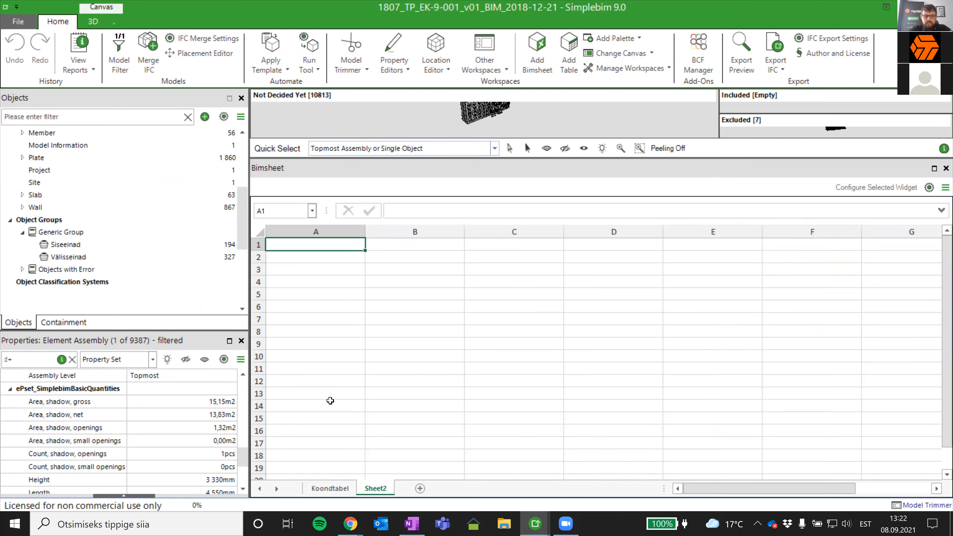
# - Review the Koondtabel cost rows, enlarge the 3D canvas above the Bimsheet, and return to Sheet2
pyautogui.click(325, 487)
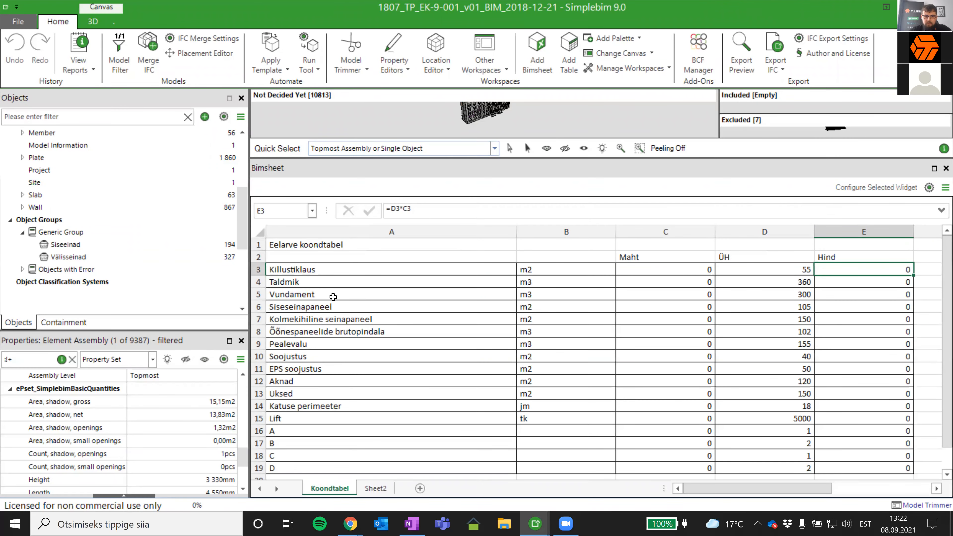
pyautogui.click(331, 283)
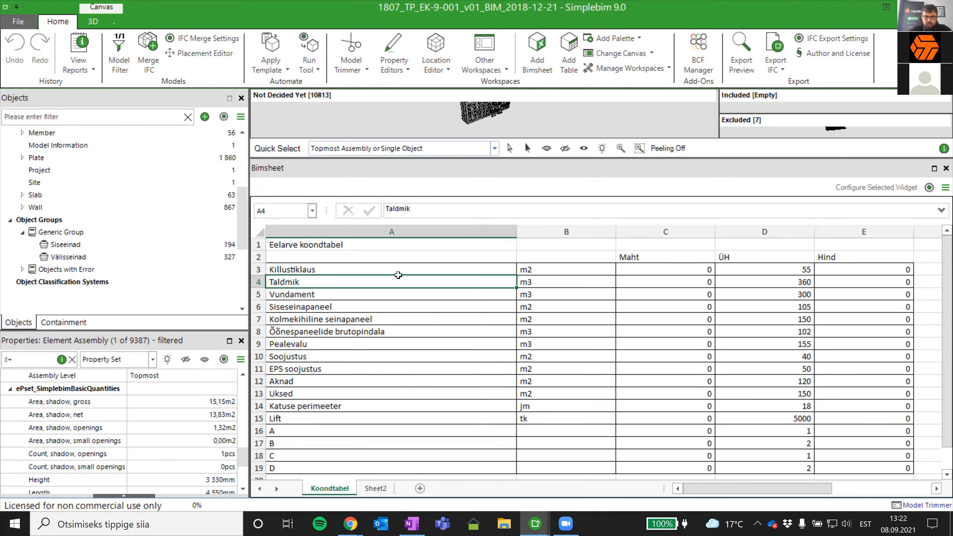
pyautogui.click(374, 270)
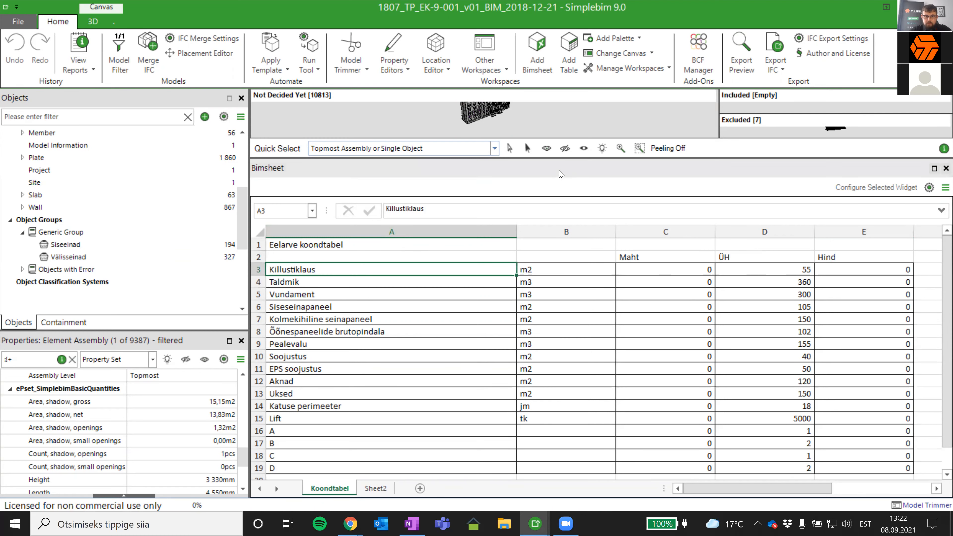
pyautogui.moveTo(560, 157); pyautogui.dragTo(557, 239)
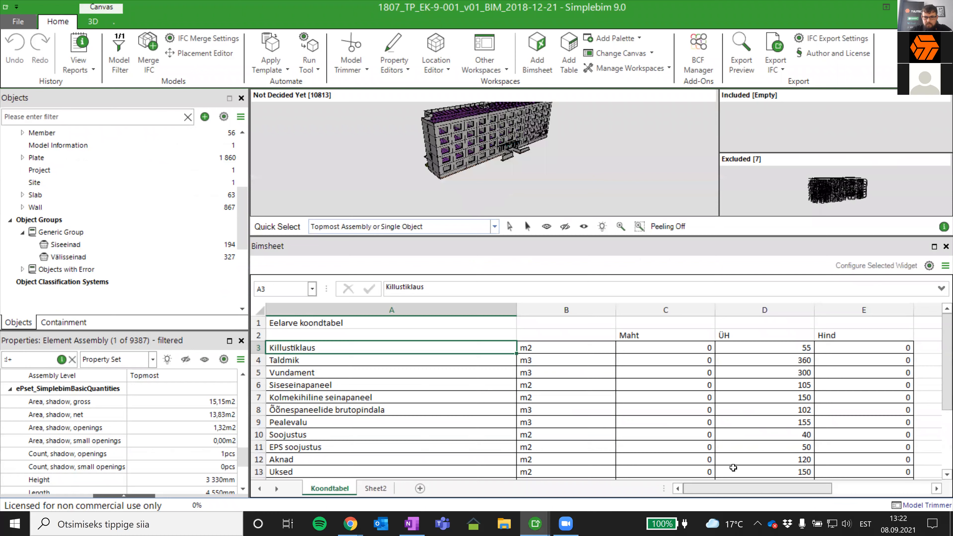
pyautogui.scroll(-2, 442, 361)
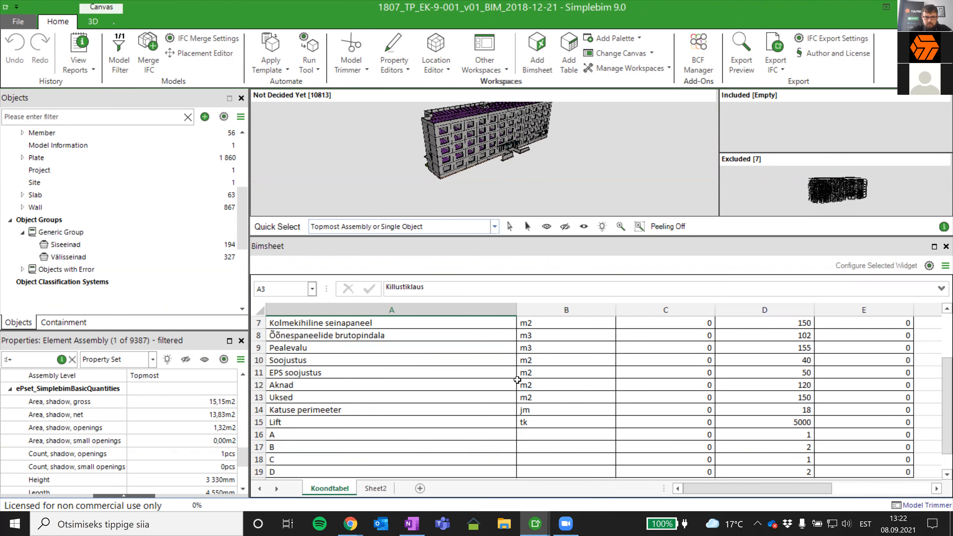
pyautogui.click(375, 488)
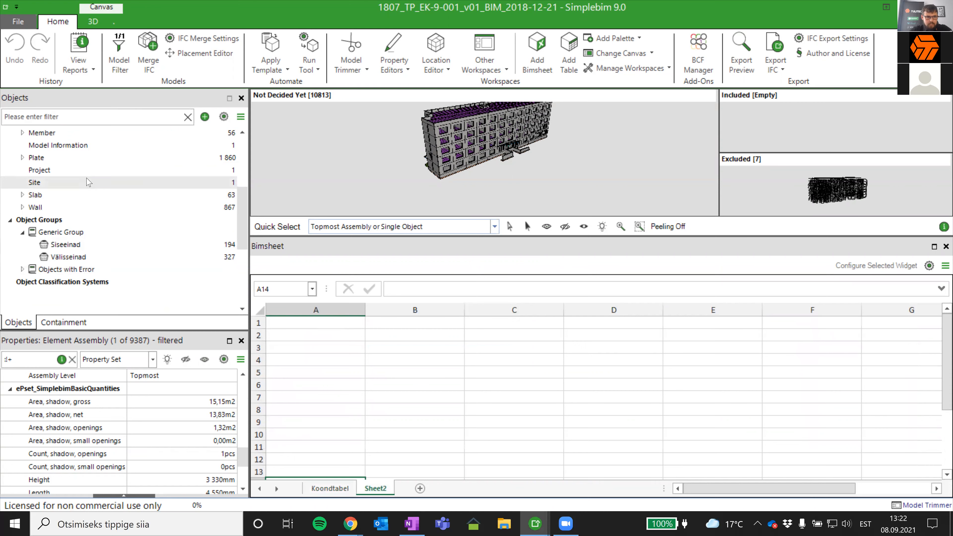
# - Select the Footing object class and examine the building from below in the 3D canvas
pyautogui.scroll(4, 245, 213)
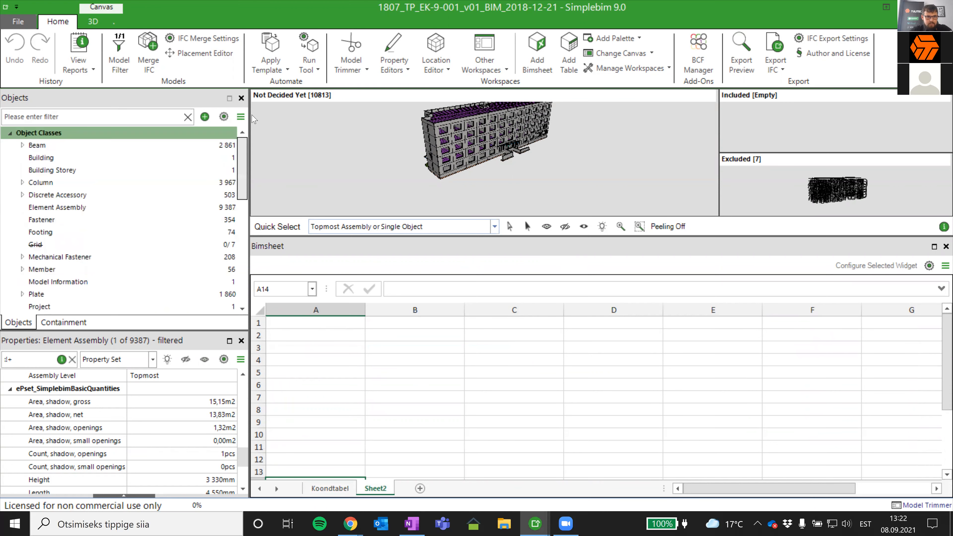
pyautogui.click(63, 232)
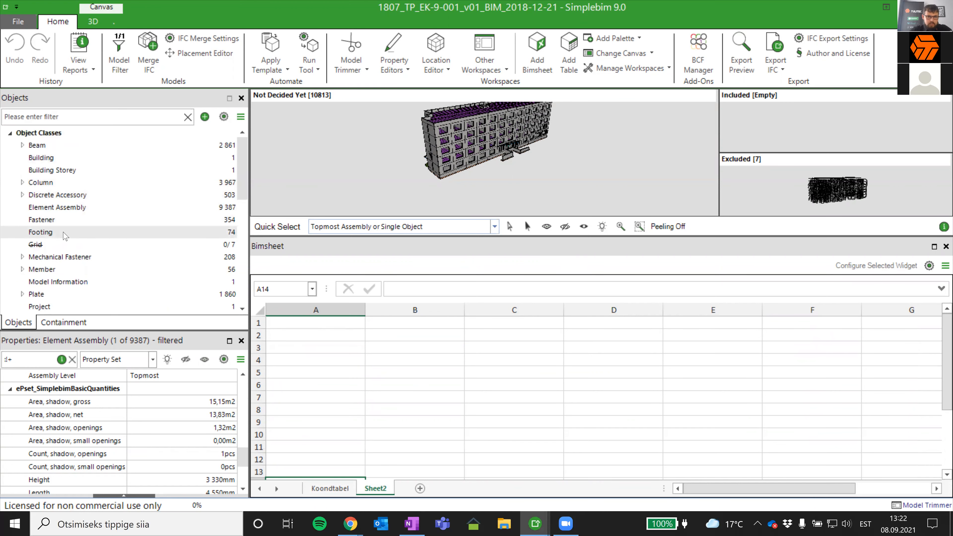
pyautogui.moveTo(539, 173); pyautogui.dragTo(534, 93)
pyautogui.moveTo(528, 174); pyautogui.dragTo(498, 99, button='middle')
pyautogui.moveTo(483, 131); pyautogui.dragTo(467, 144)
pyautogui.moveTo(543, 158); pyautogui.dragTo(517, 158)
pyautogui.moveTo(517, 162); pyautogui.dragTo(570, 165, button='middle')
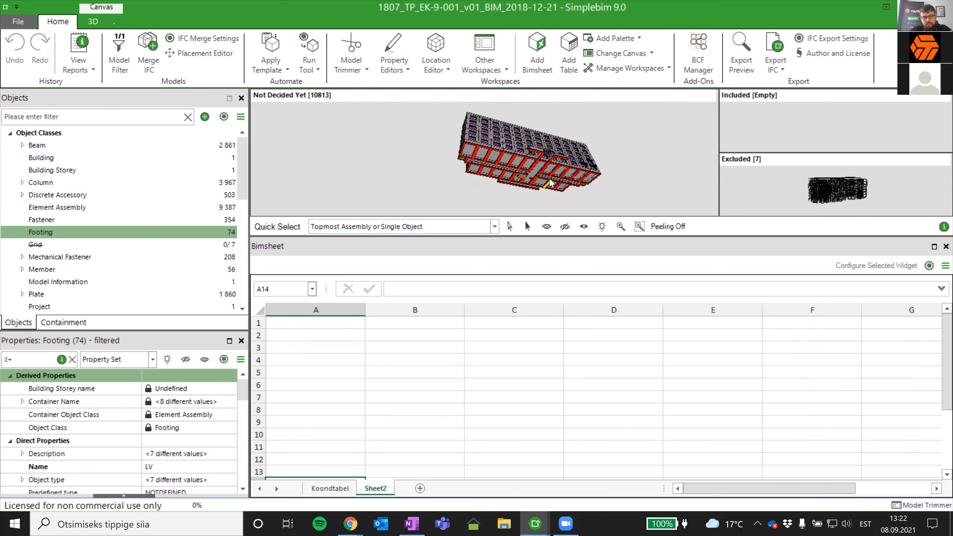
# - Place the Footing class in cell A1 of Sheet2, keeping only the columns 02. Part name, 04. Material, 09. Volume and 13. Area Bottom
pyautogui.moveTo(45, 233); pyautogui.dragTo(341, 326)
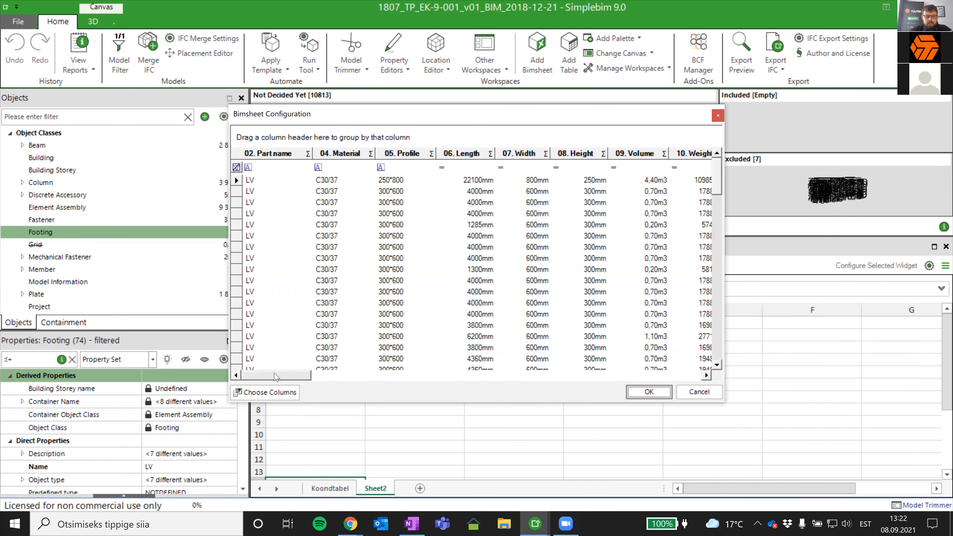
pyautogui.moveTo(277, 378); pyautogui.dragTo(173, 297)
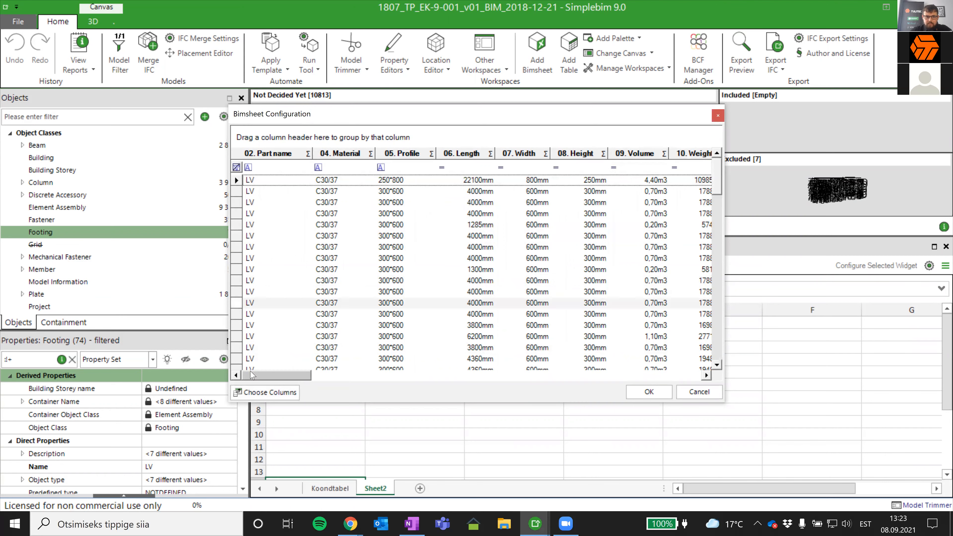
pyautogui.click(265, 392)
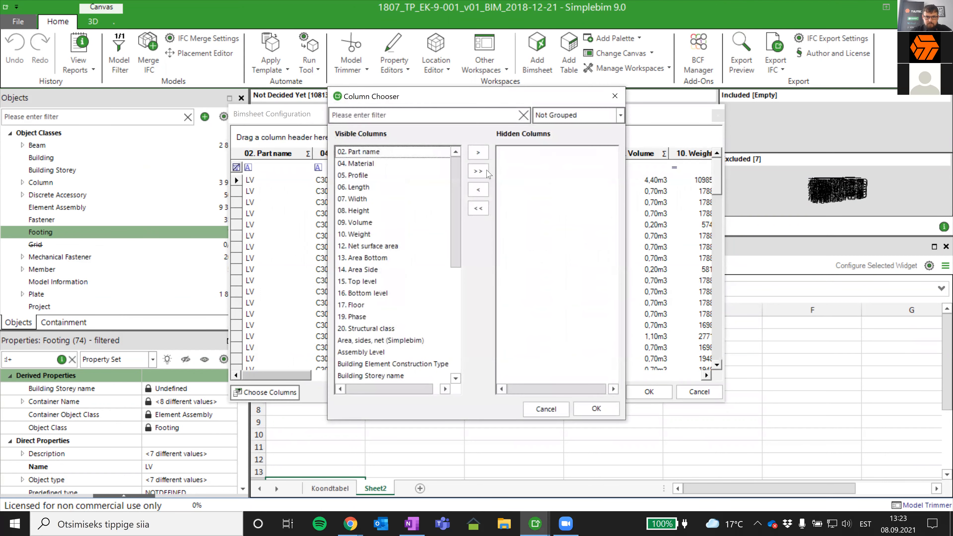
pyautogui.click(478, 171)
pyautogui.doubleClick(544, 151)
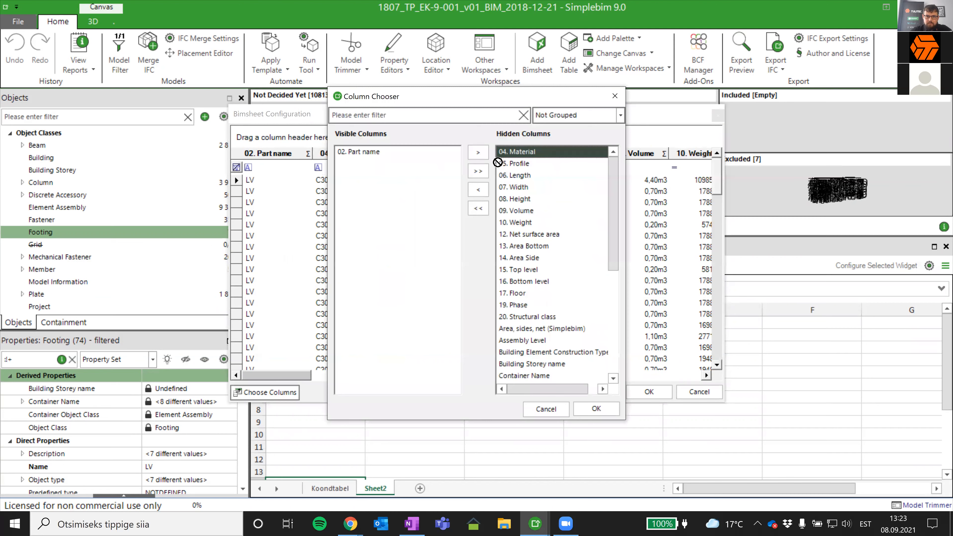
pyautogui.doubleClick(497, 156)
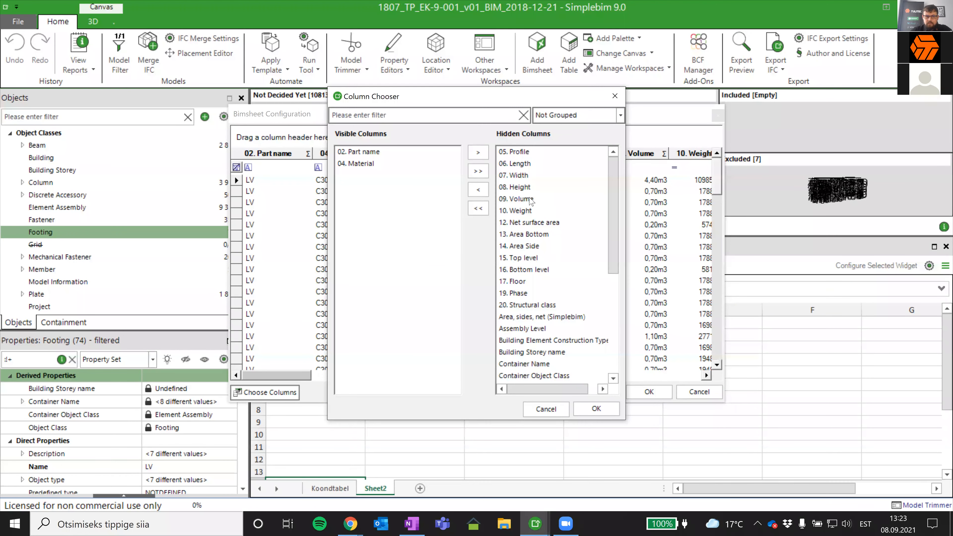
pyautogui.moveTo(531, 200); pyautogui.dragTo(412, 205)
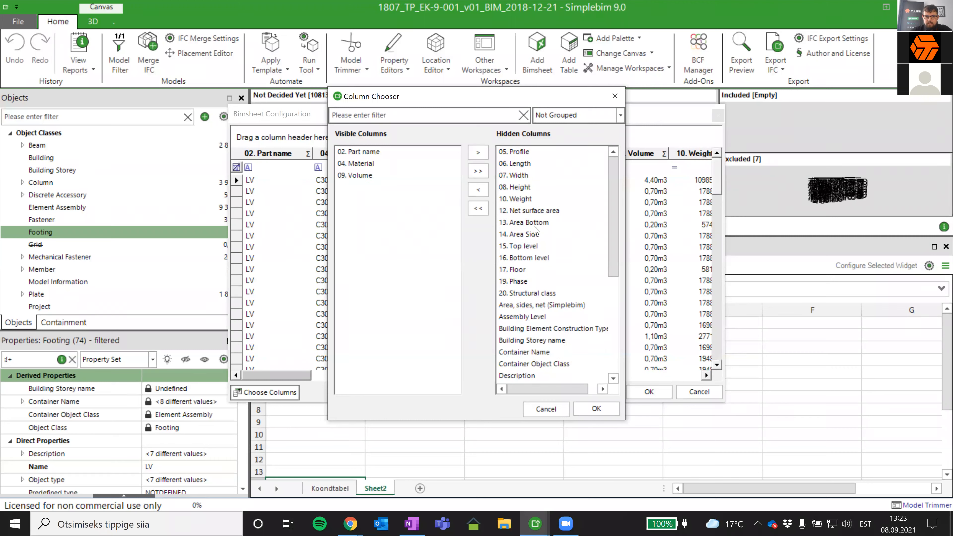
pyautogui.moveTo(536, 224); pyautogui.dragTo(406, 234)
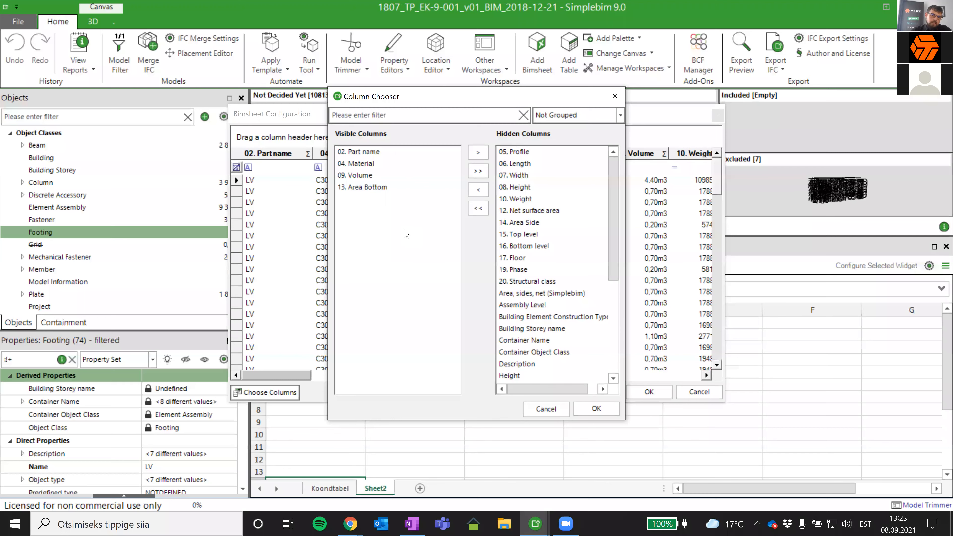
pyautogui.moveTo(613, 218)
pyautogui.mouseDown()
pyautogui.moveTo(617, 396)
pyautogui.moveTo(614, 217)
pyautogui.mouseUp()
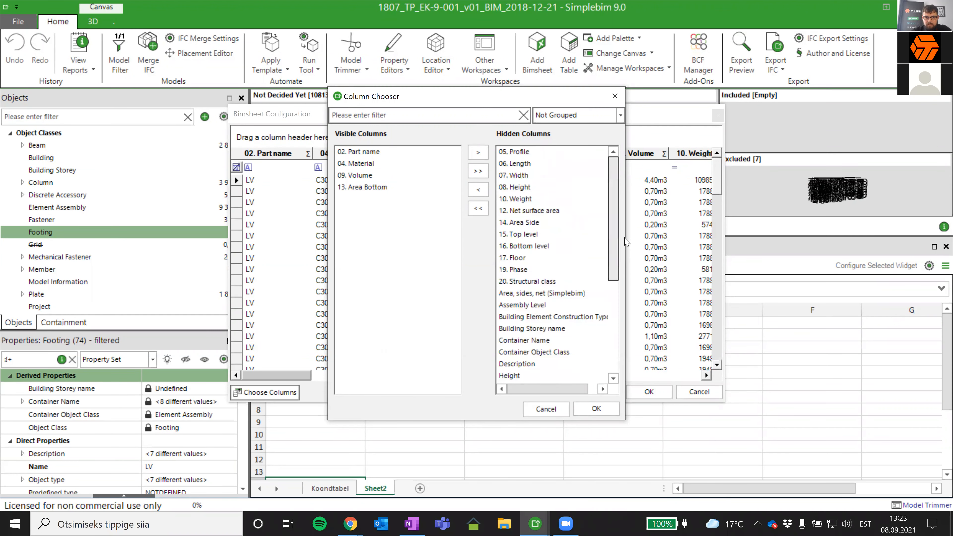
pyautogui.click(595, 409)
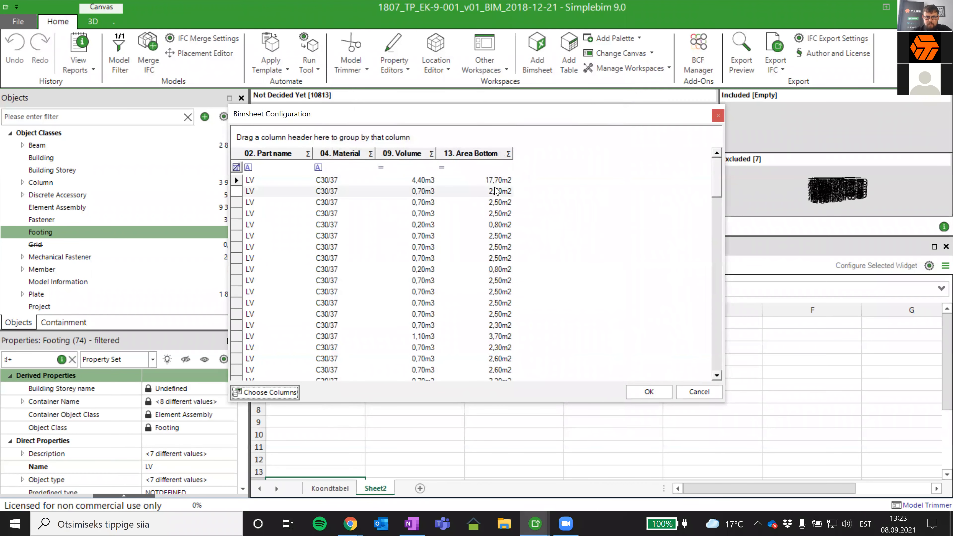
# - Group the footing rows by 04. Material with Sum summaries for 09. Volume and 13. Area Bottom, and insert the table
pyautogui.moveTo(339, 153); pyautogui.dragTo(278, 136)
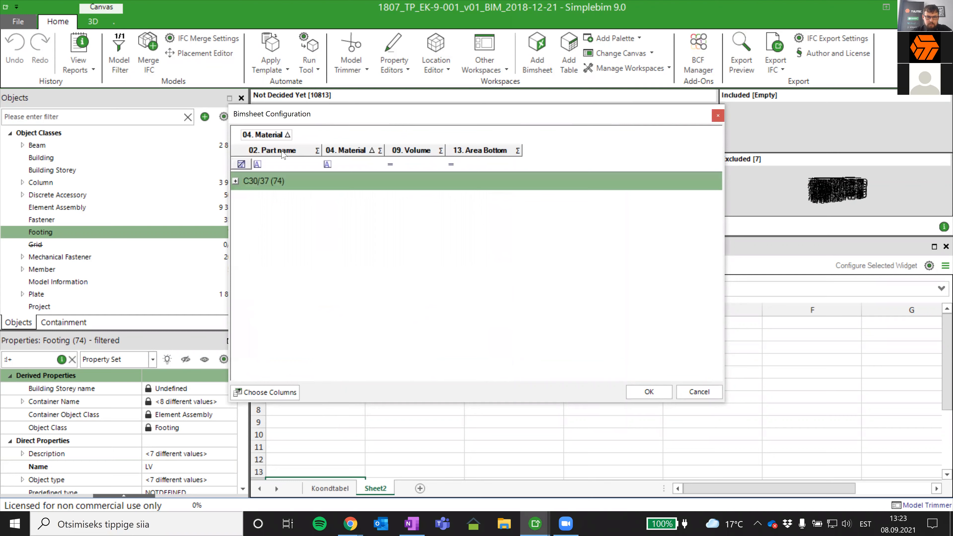
pyautogui.click(439, 150)
pyautogui.click(404, 255)
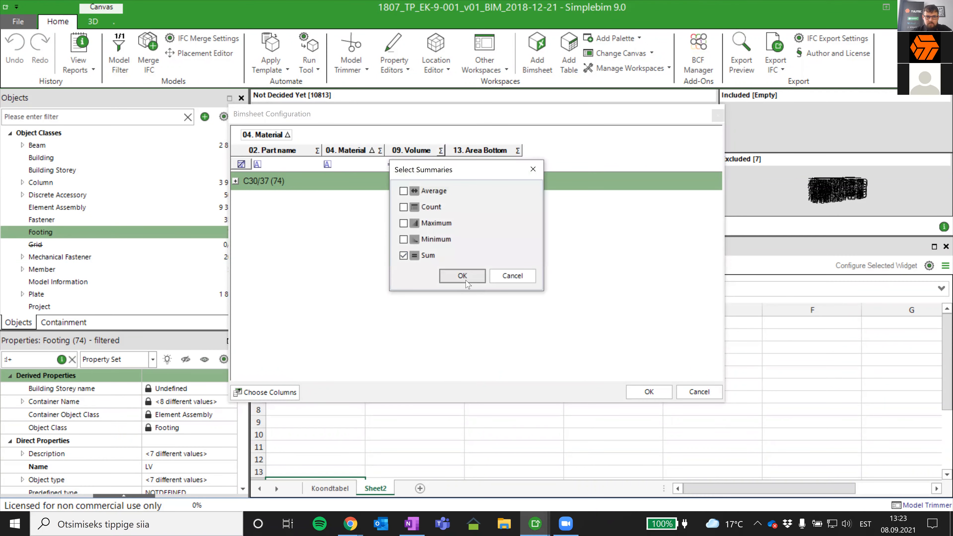
pyautogui.click(462, 276)
pyautogui.click(517, 151)
pyautogui.click(464, 255)
pyautogui.click(516, 273)
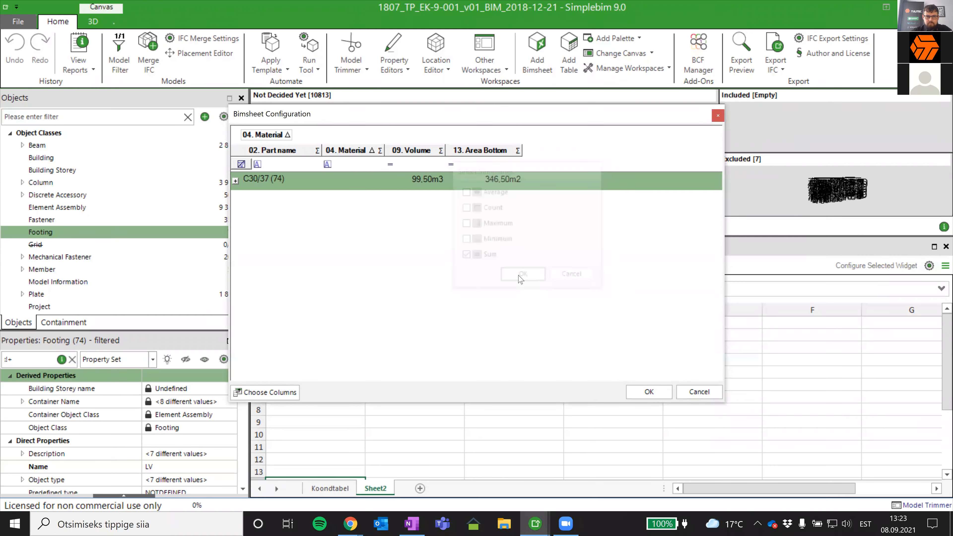
pyautogui.click(235, 180)
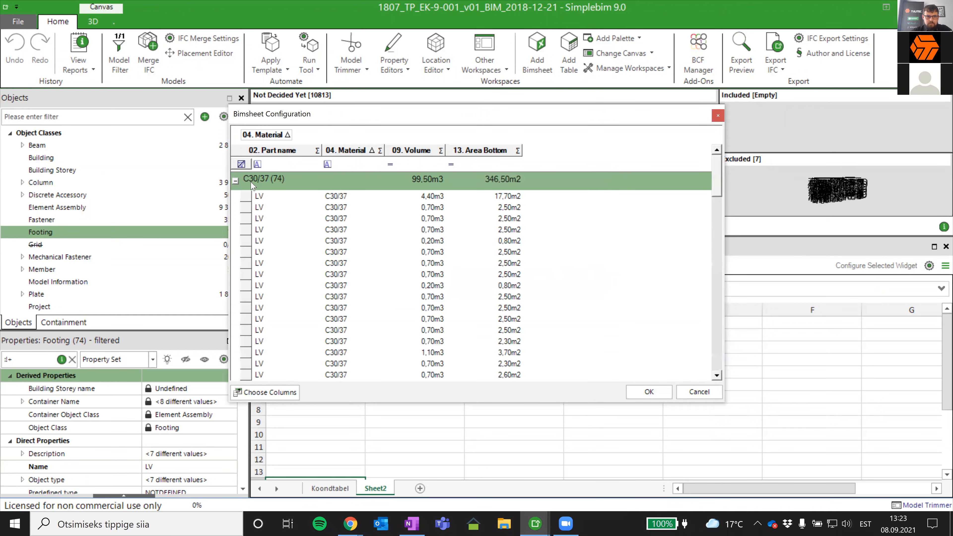
pyautogui.click(646, 397)
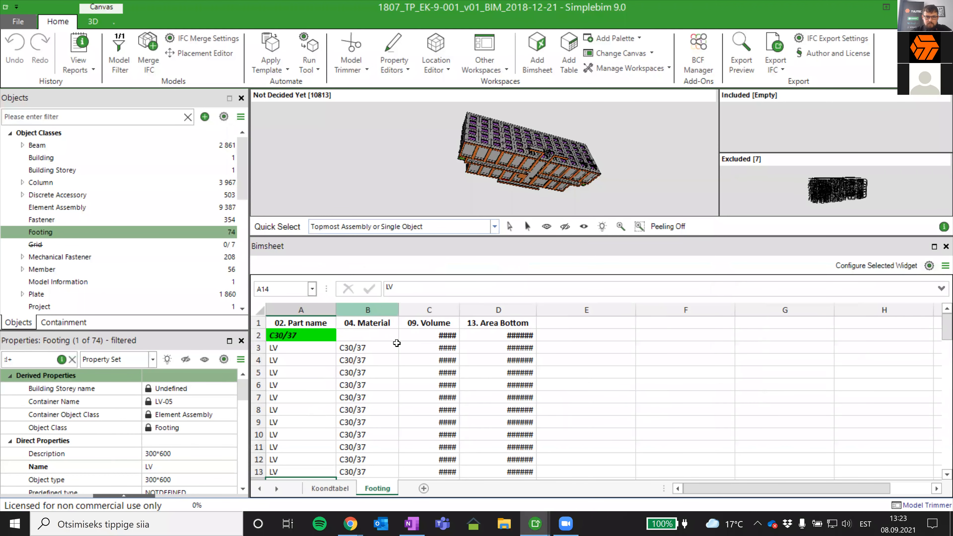
# - Widen the 09. Volume and 13. Area Bottom columns on the Footing sheet to fit their values and sums
pyautogui.moveTo(459, 310); pyautogui.dragTo(529, 308)
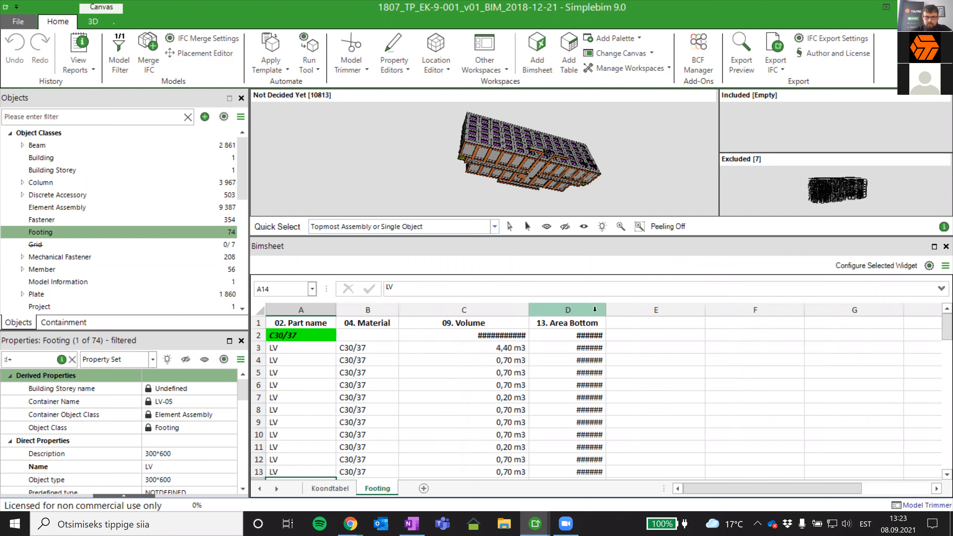
pyautogui.moveTo(605, 310); pyautogui.dragTo(706, 310)
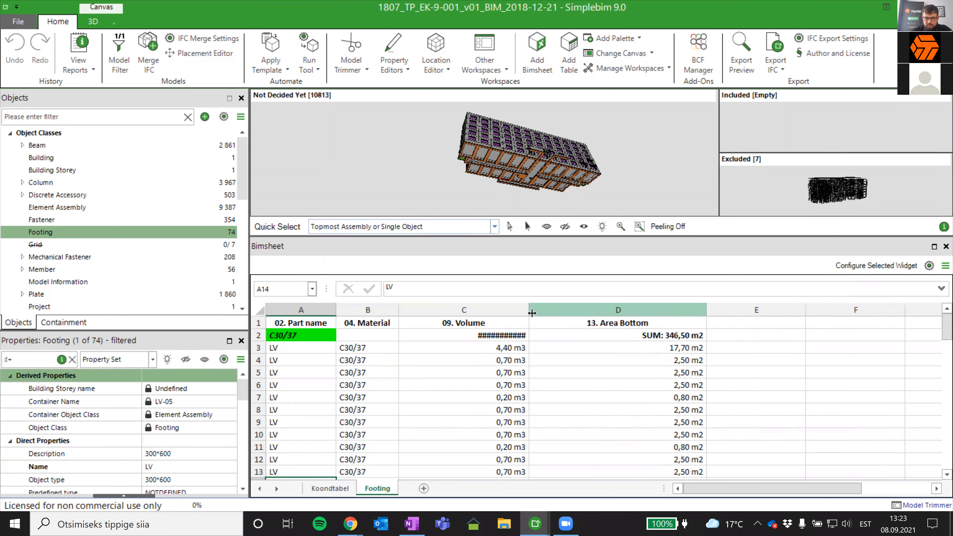
pyautogui.moveTo(529, 309); pyautogui.dragTo(584, 308)
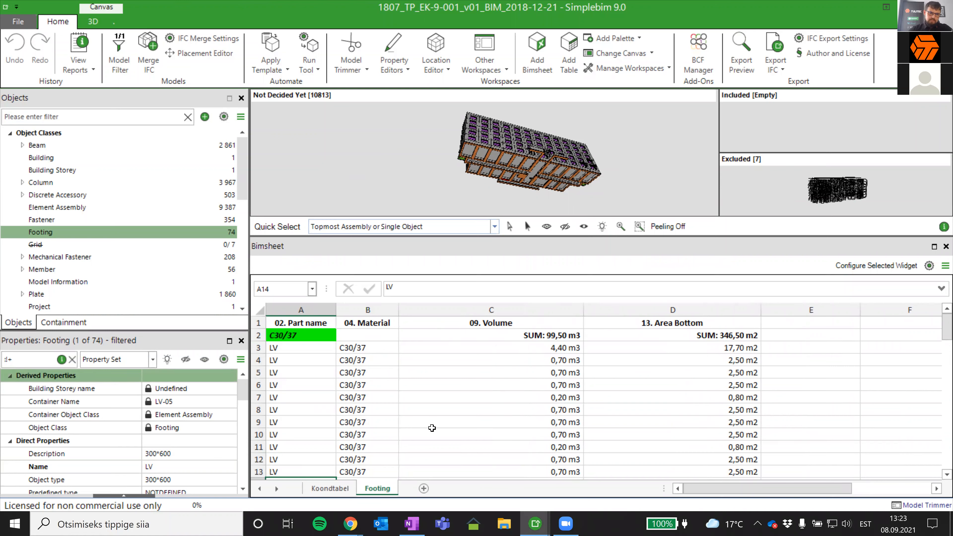
# - Add a new sheet after the Footing sheet and place the Siseeinad object group in its cell A1
pyautogui.scroll(-2, 445, 447)
pyautogui.scroll(2, 447, 445)
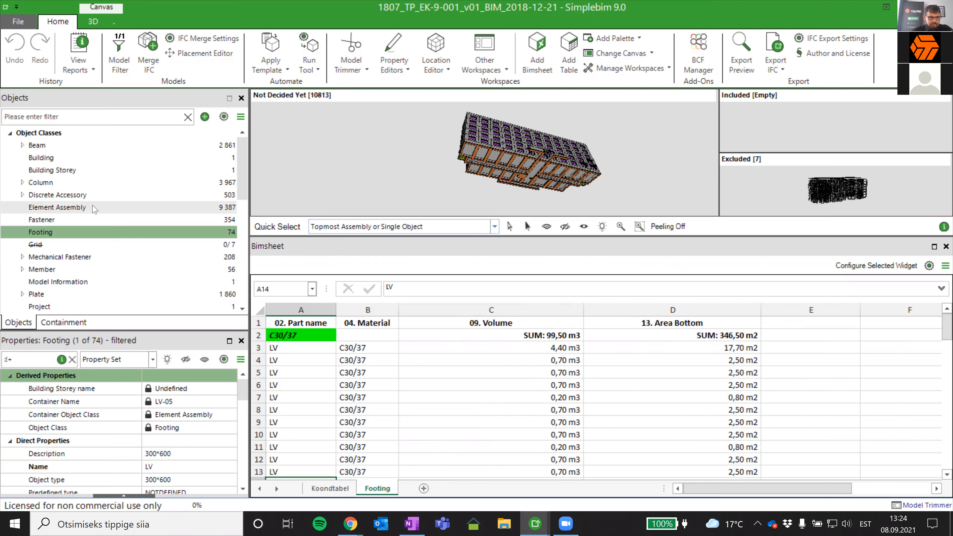
pyautogui.scroll(-1, 210, 210)
pyautogui.moveTo(245, 189); pyautogui.dragTo(245, 229)
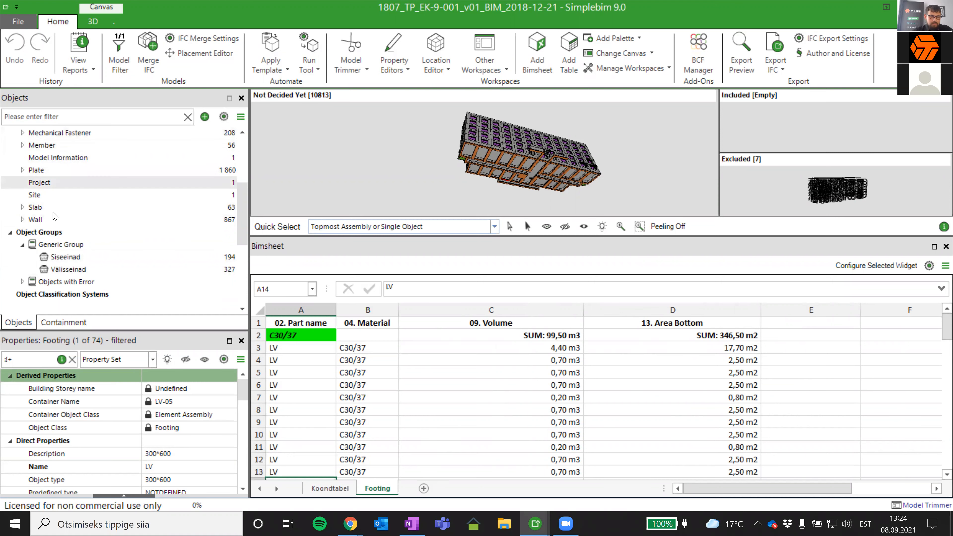
pyautogui.scroll(1, 241, 201)
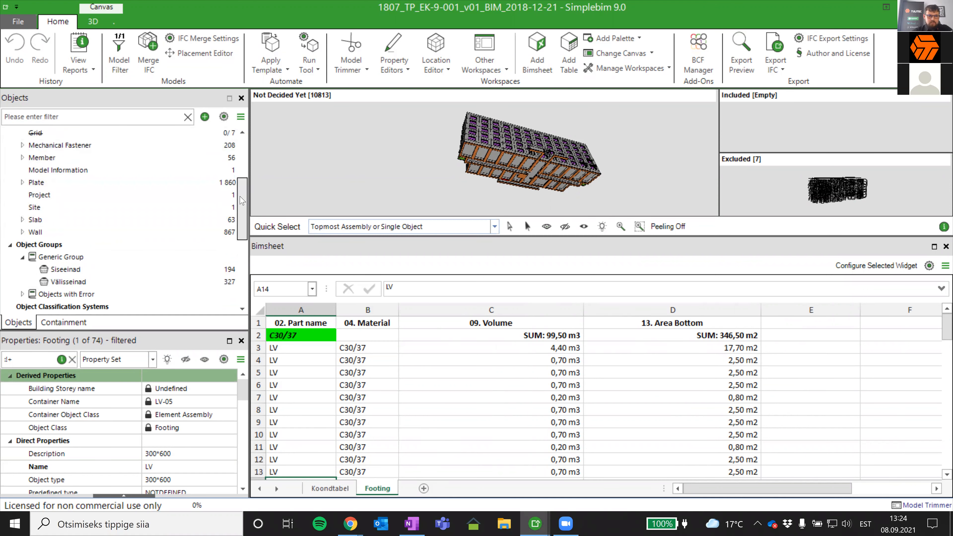
pyautogui.scroll(1, 242, 201)
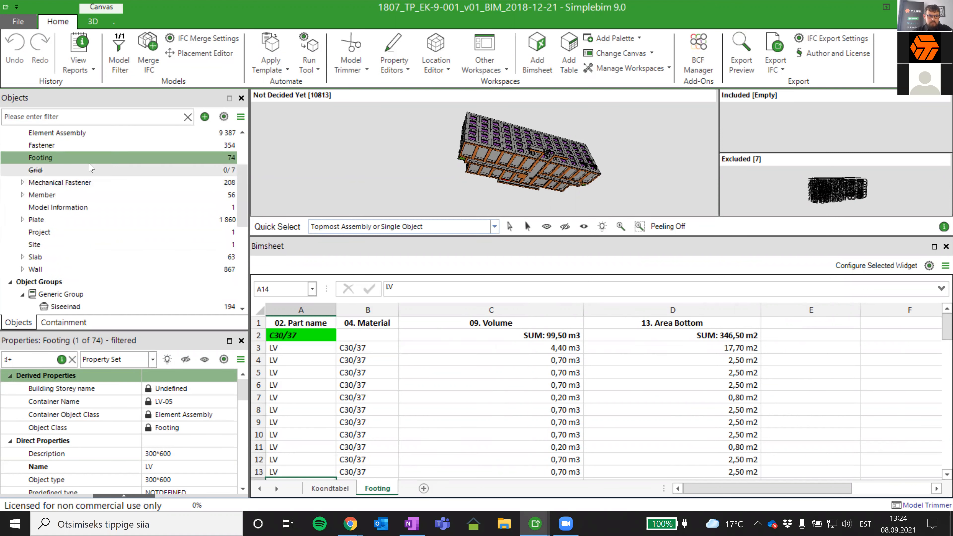
pyautogui.click(424, 488)
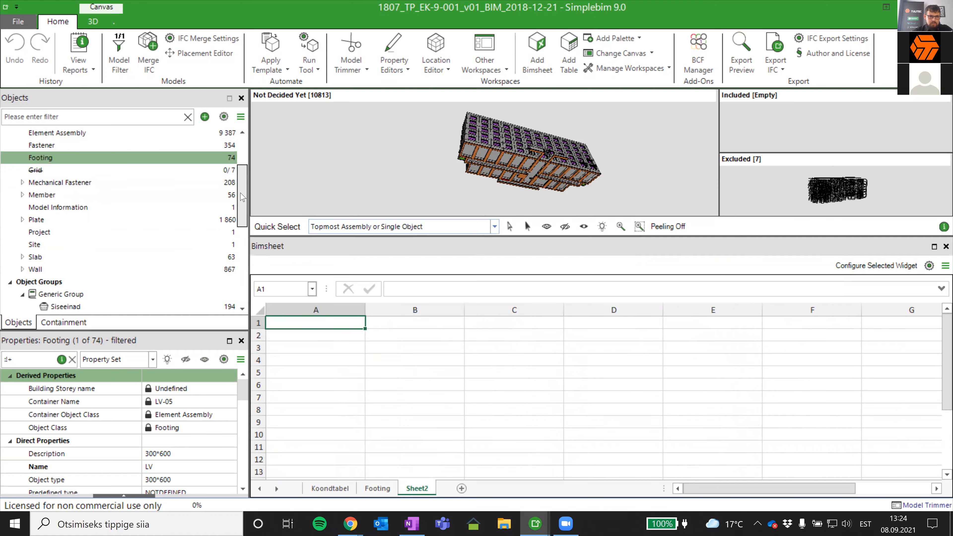
pyautogui.scroll(-2, 241, 197)
pyautogui.moveTo(69, 244); pyautogui.dragTo(318, 326)
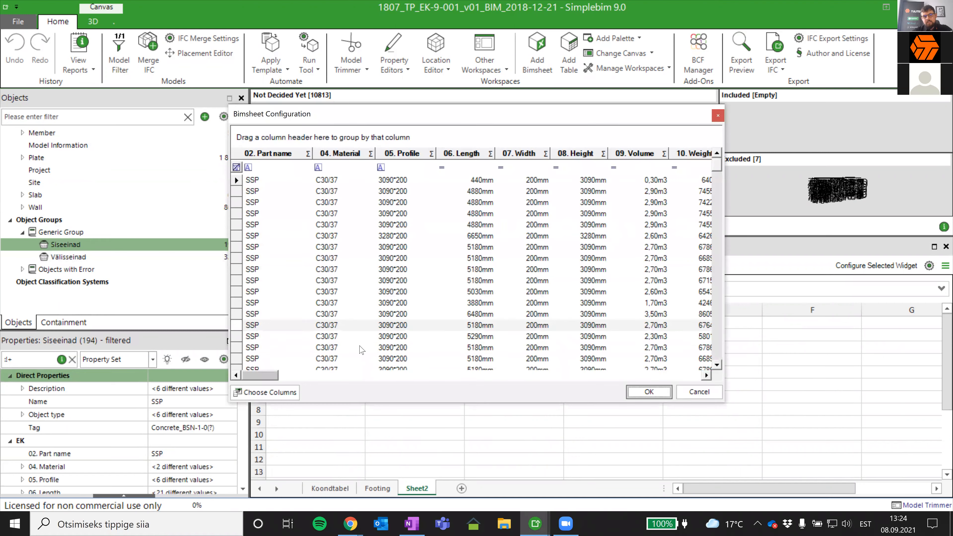
# - Keep only the columns 02. Part name, 04. Material, Area, shadow, gross and Area, shadow, net for the Siseeinad table
pyautogui.click(268, 392)
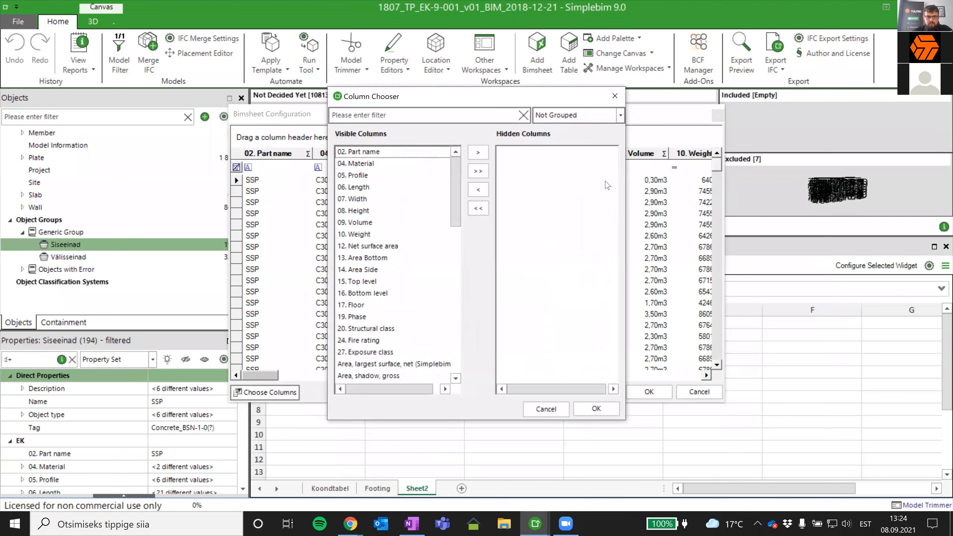
pyautogui.click(477, 171)
pyautogui.moveTo(471, 161); pyautogui.dragTo(438, 178)
pyautogui.moveTo(538, 152); pyautogui.dragTo(413, 180)
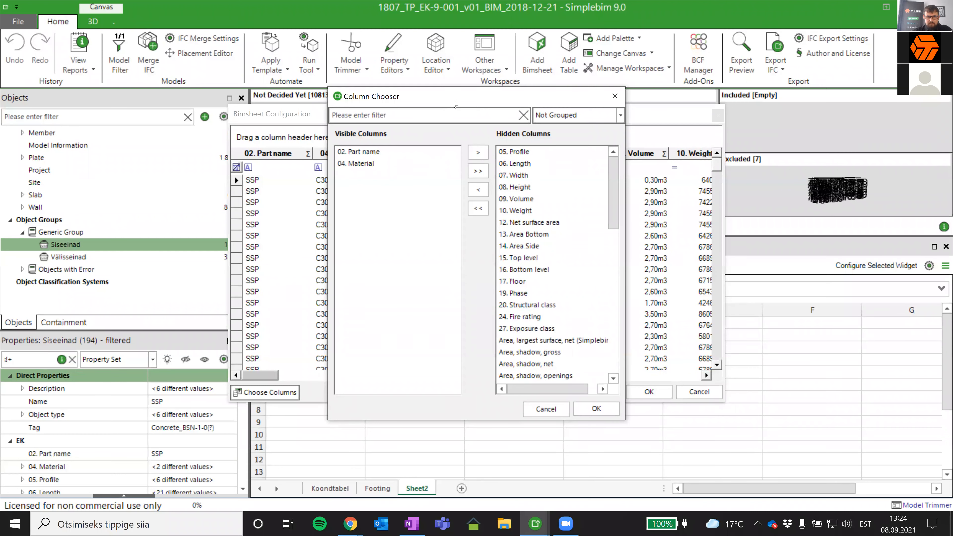
pyautogui.moveTo(453, 103); pyautogui.dragTo(470, 295)
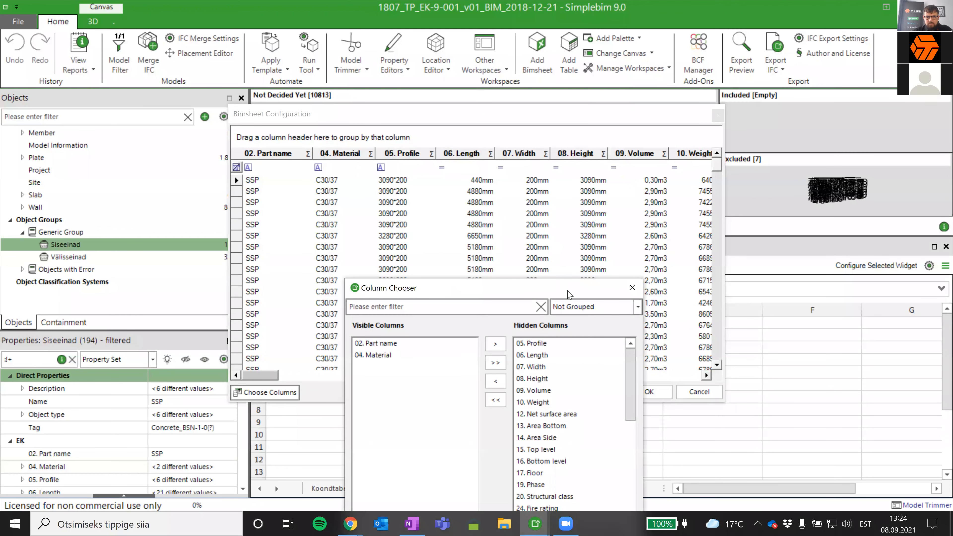
pyautogui.moveTo(567, 289); pyautogui.dragTo(489, 130)
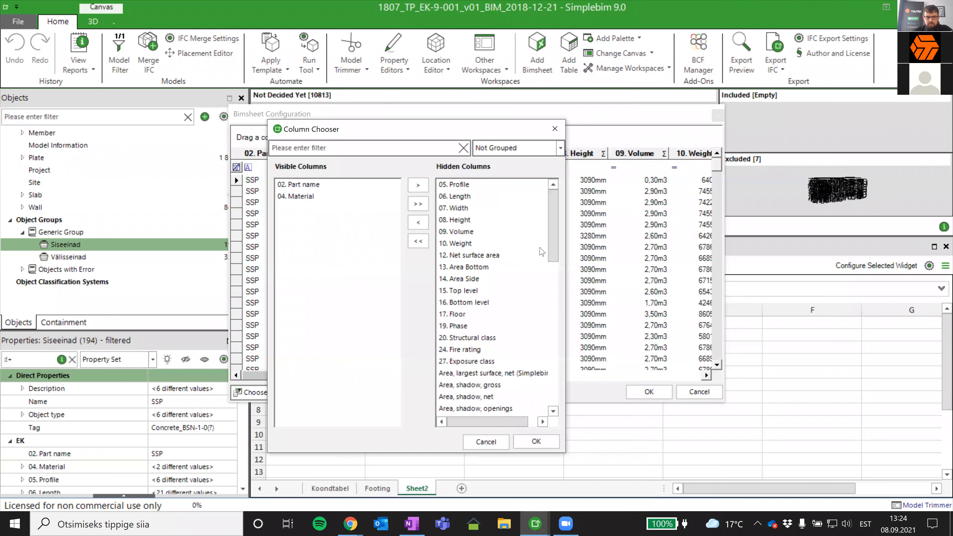
pyautogui.scroll(-3, 537, 276)
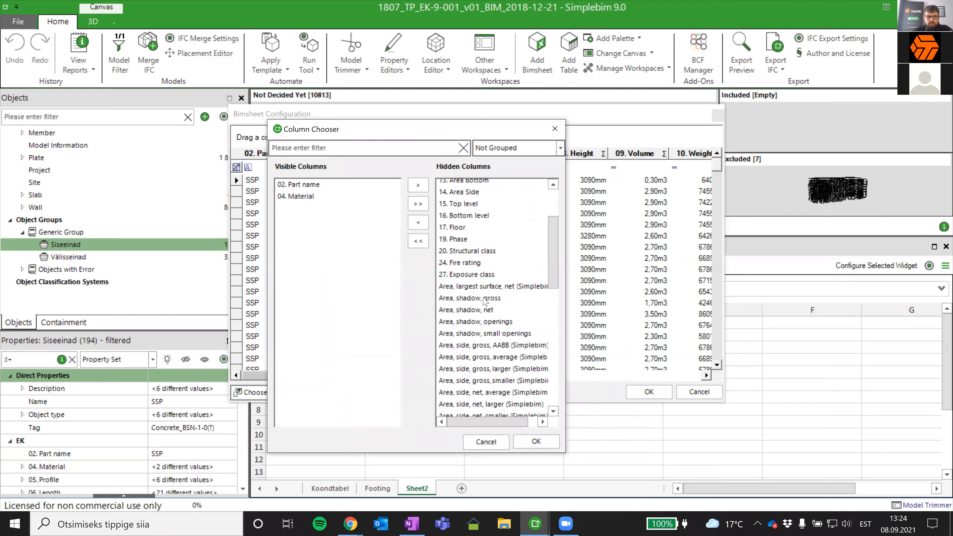
pyautogui.moveTo(488, 297); pyautogui.dragTo(300, 283)
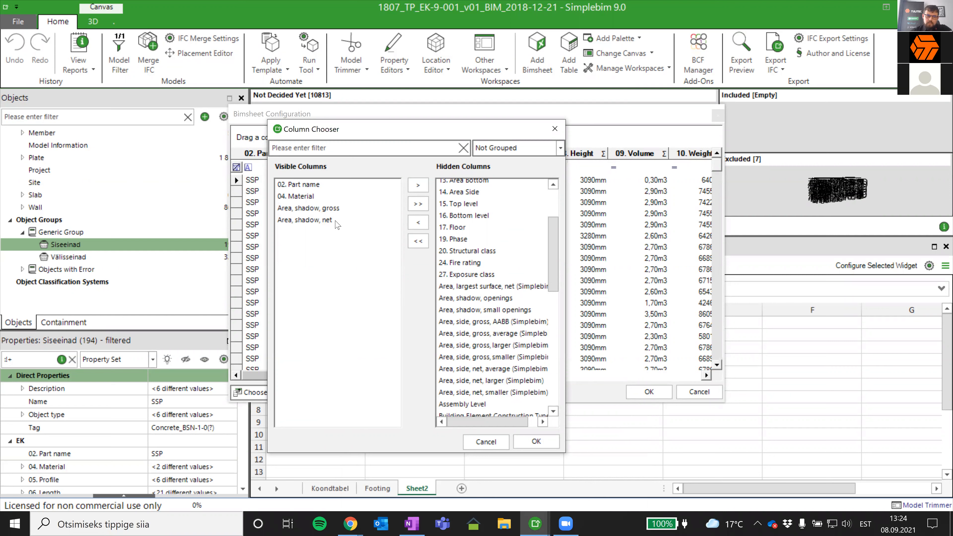
pyautogui.click(534, 443)
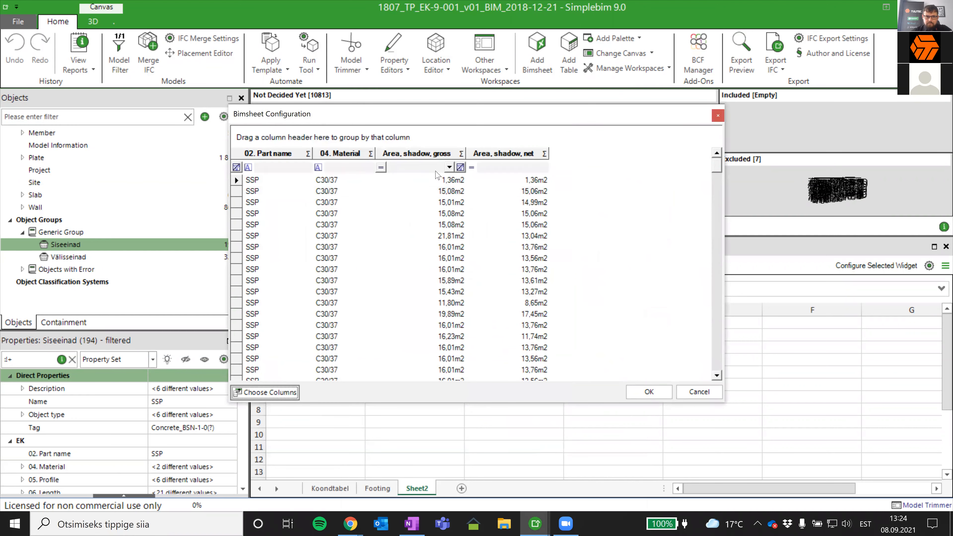
# - Try grouping the Siseeinad rows by 04. Material and inspect the C30/37 and C40/50 groups
pyautogui.moveTo(341, 153); pyautogui.dragTo(324, 138)
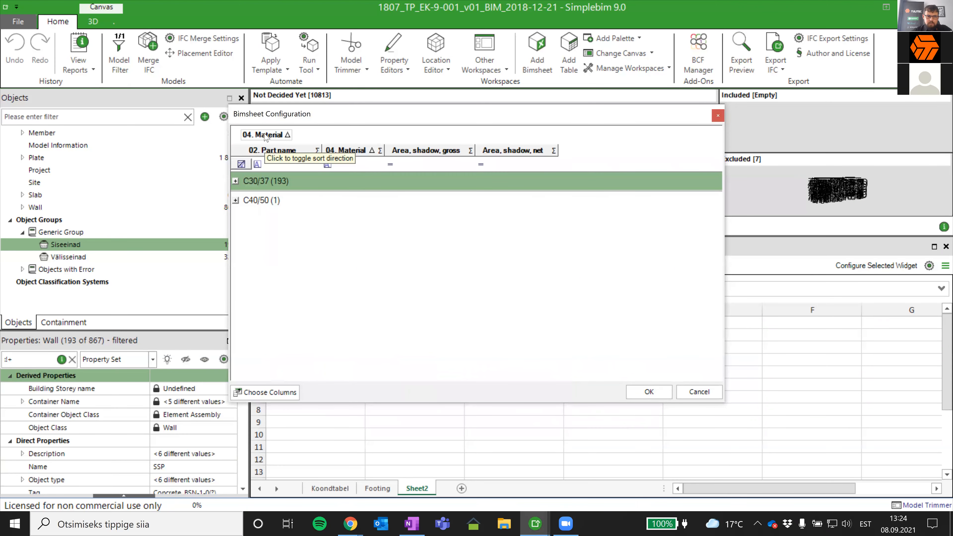
pyautogui.click(260, 182)
pyautogui.click(255, 199)
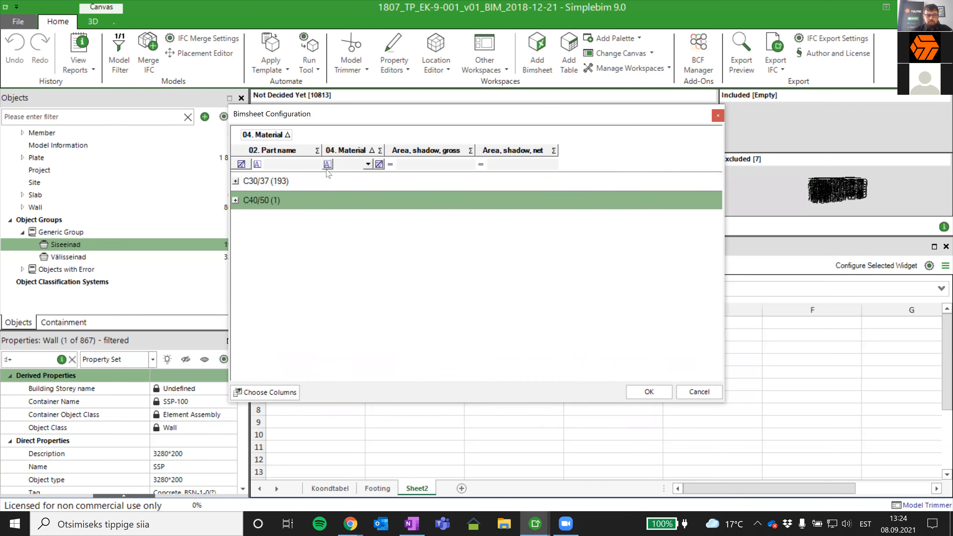
pyautogui.click(236, 181)
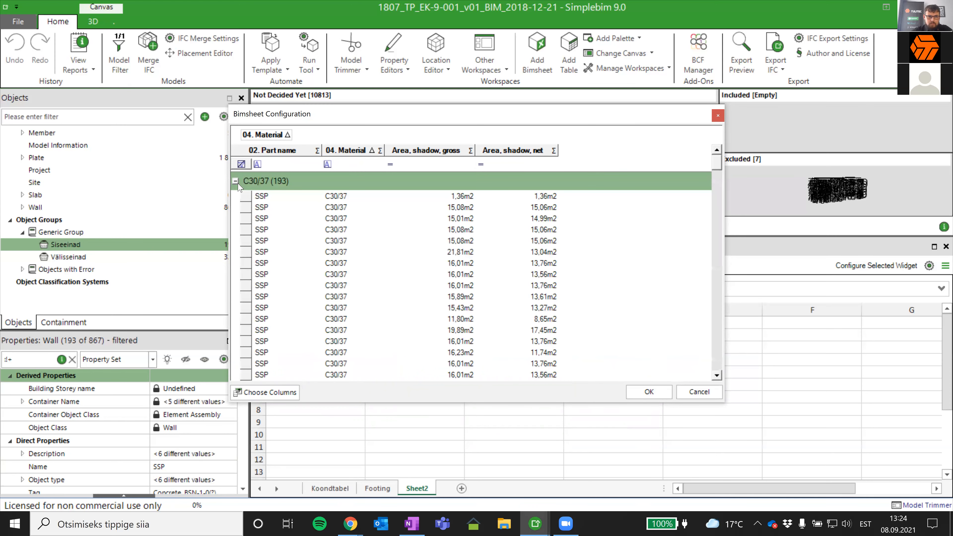
pyautogui.click(236, 180)
# - Group the Siseeinad rows by 02. Part name instead of 04. Material and expand the SSP group
pyautogui.moveTo(265, 135)
pyautogui.mouseDown()
pyautogui.moveTo(311, 150)
pyautogui.moveTo(296, 155)
pyautogui.moveTo(273, 137)
pyautogui.mouseUp()
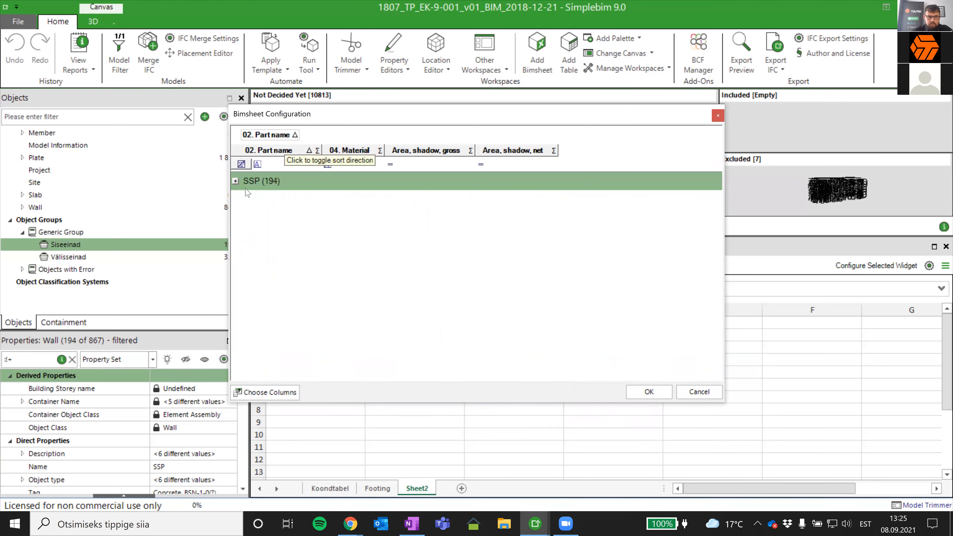
pyautogui.click(235, 181)
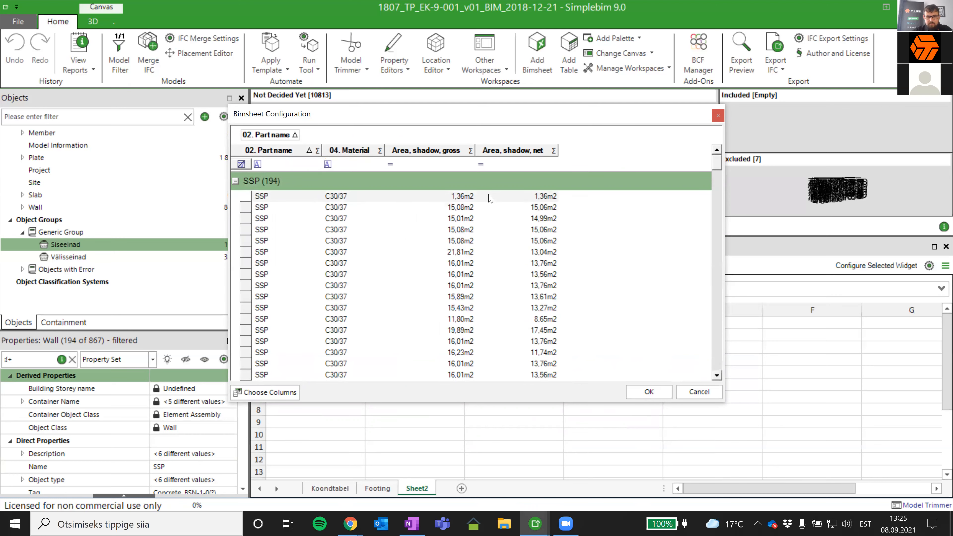
# - Try 04. Material as a second grouping level under 02. Part name, inspect its groups and remove the level again
pyautogui.moveTo(351, 150); pyautogui.dragTo(357, 134)
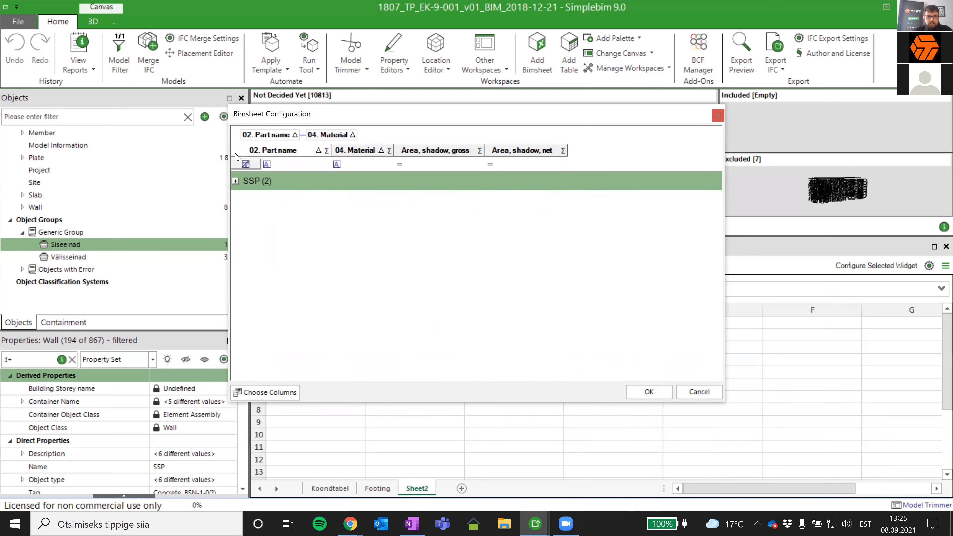
pyautogui.click(235, 181)
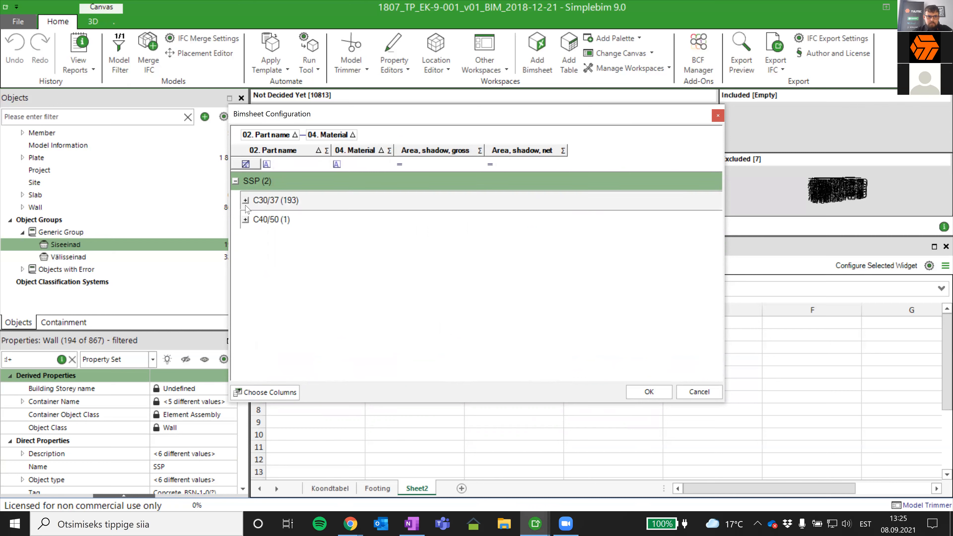
pyautogui.click(245, 219)
pyautogui.moveTo(330, 135); pyautogui.dragTo(356, 152)
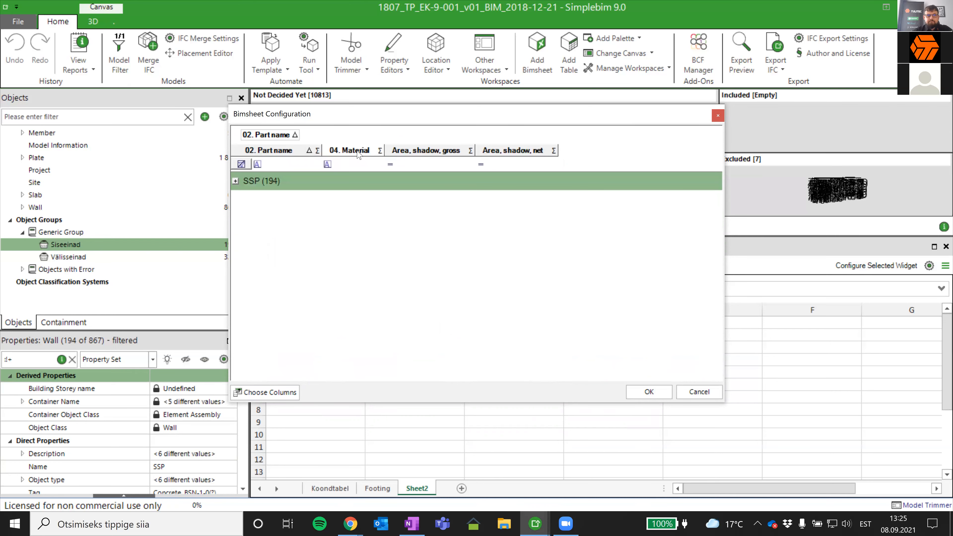
# - Add Sum summaries to the Area, shadow, gross and Area, shadow, net columns of the Siseeinad table
pyautogui.click(469, 150)
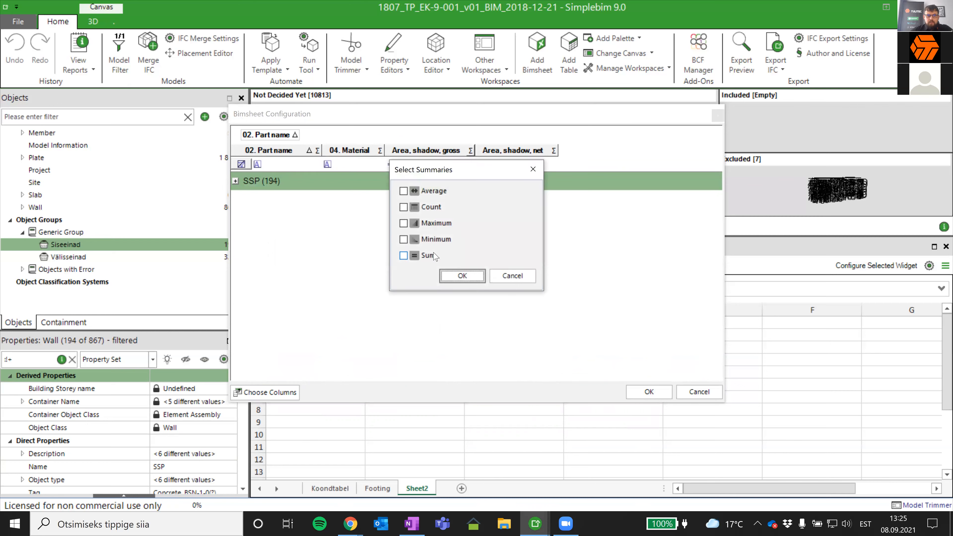
pyautogui.click(455, 275)
pyautogui.click(553, 150)
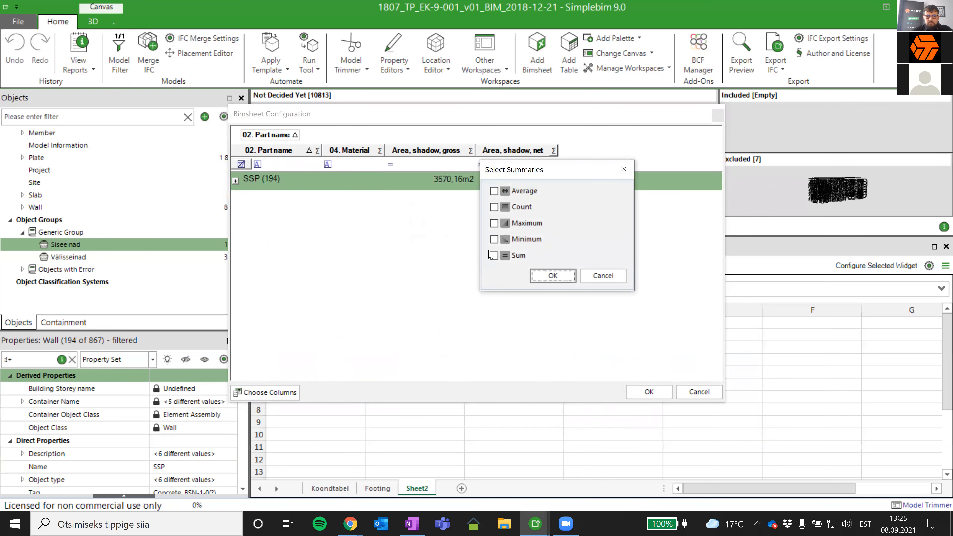
pyautogui.click(494, 256)
pyautogui.click(552, 275)
# - Sort the SSP rows by Area, shadow, gross in descending order and insert the table into the sheet
pyautogui.click(235, 181)
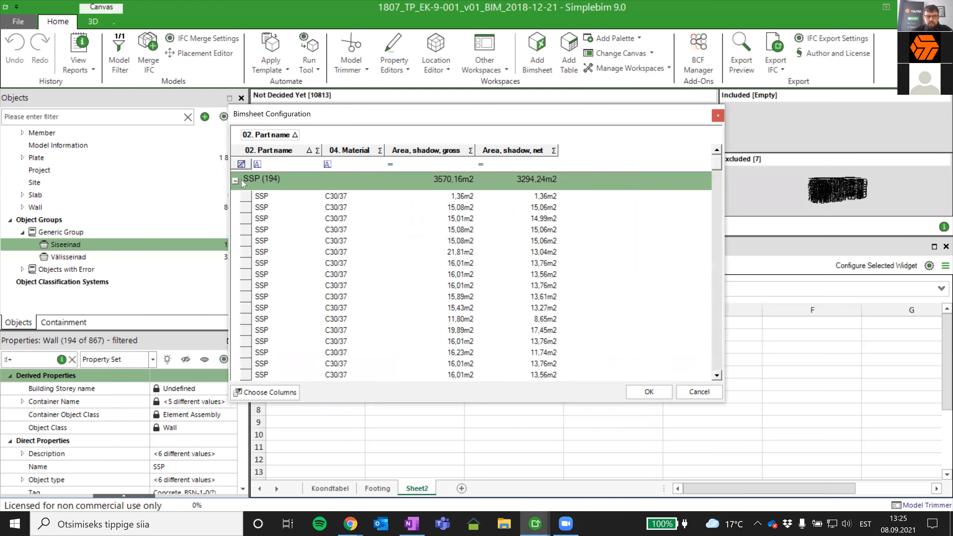
pyautogui.click(451, 152)
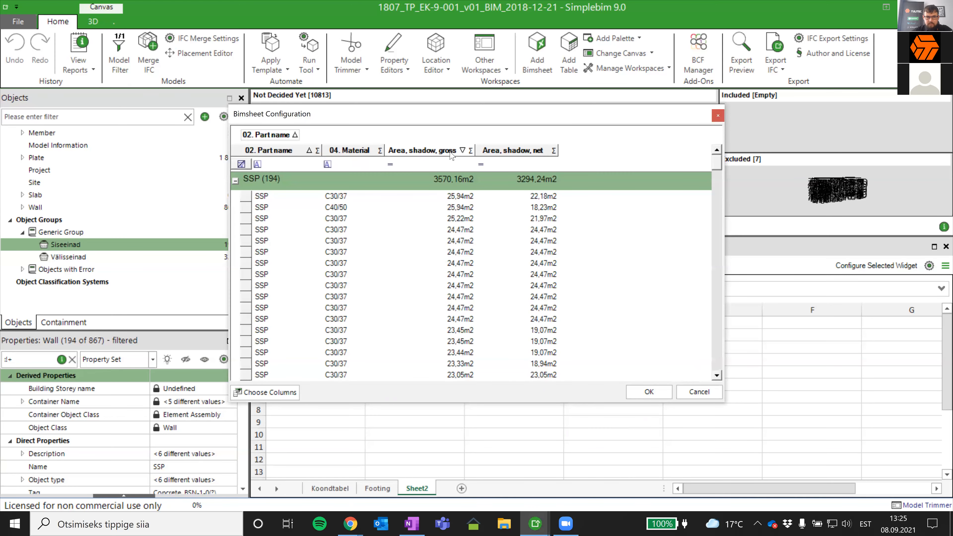
pyautogui.click(451, 152)
pyautogui.click(452, 152)
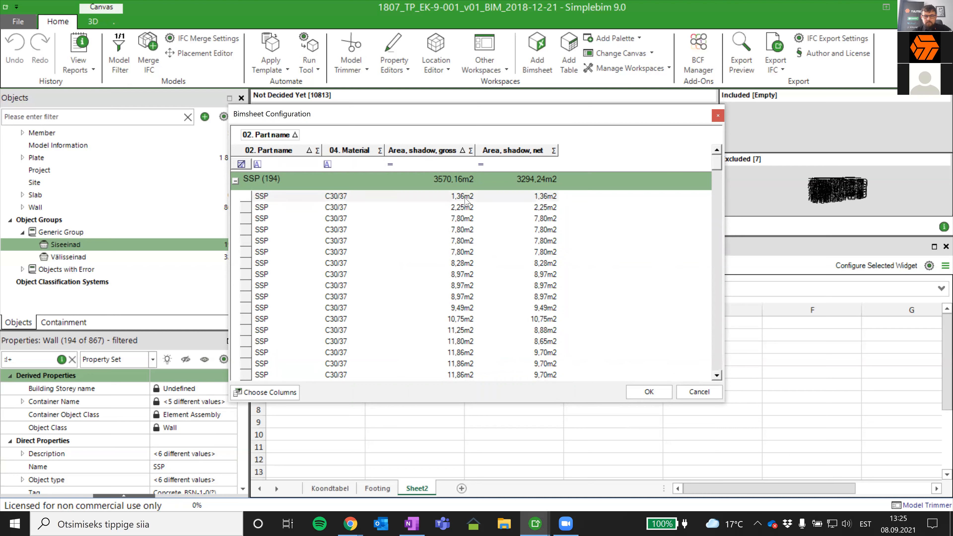
pyautogui.click(451, 150)
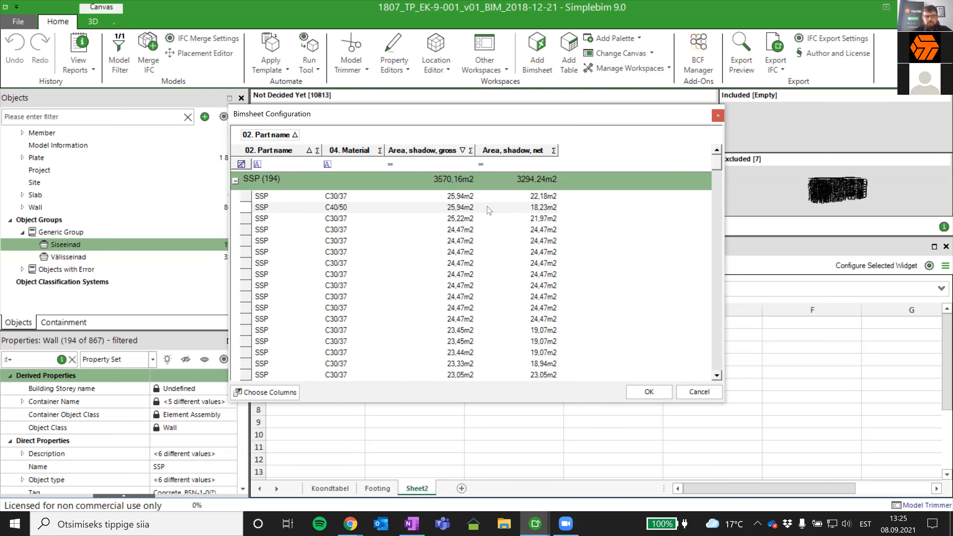
pyautogui.click(443, 151)
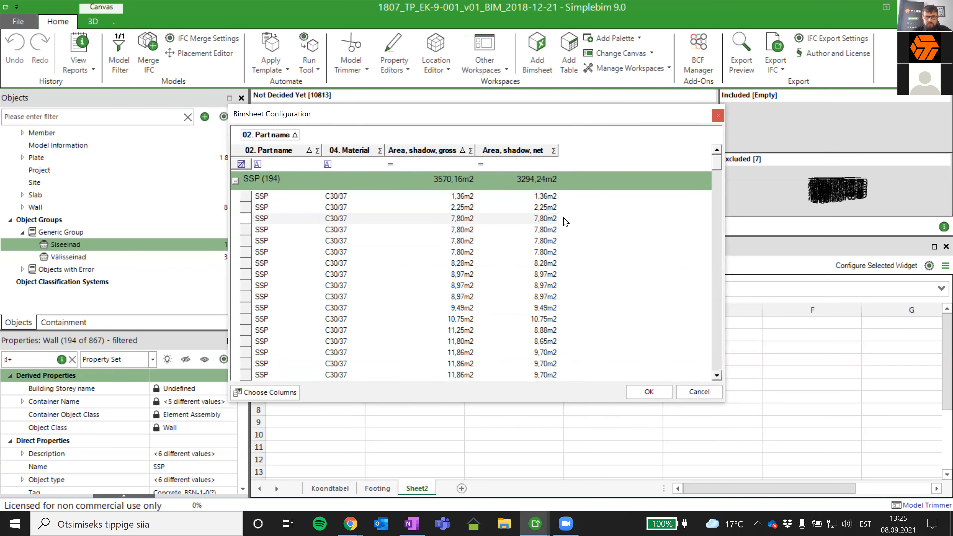
pyautogui.click(430, 151)
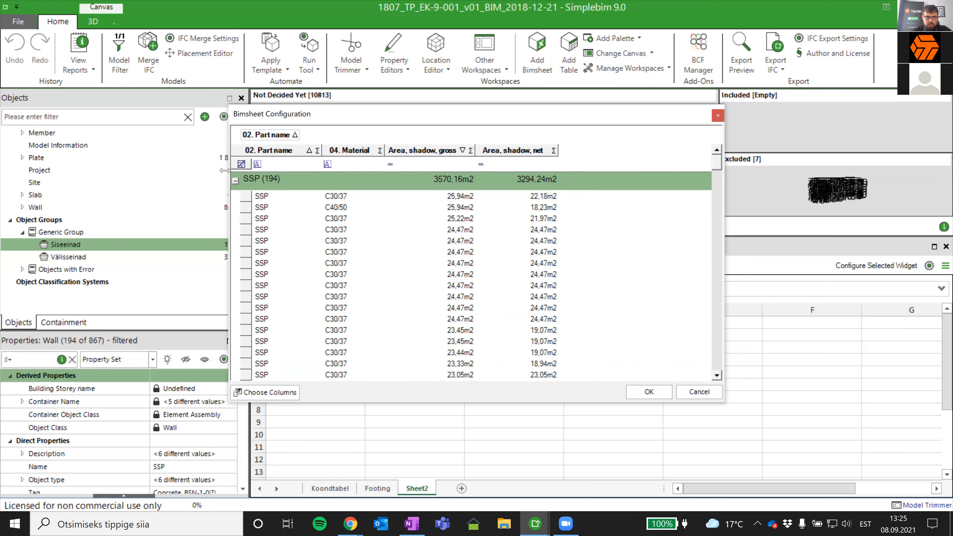
pyautogui.click(235, 182)
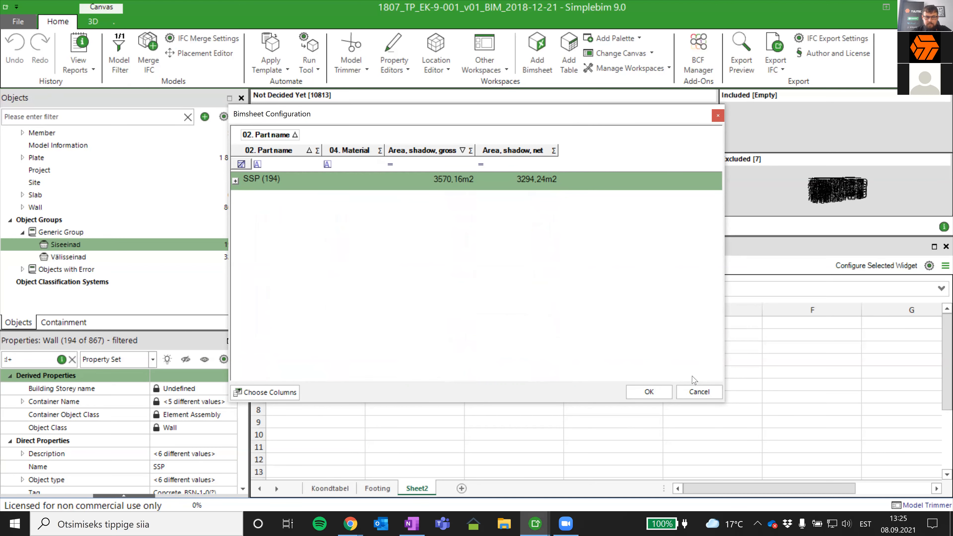
pyautogui.click(661, 392)
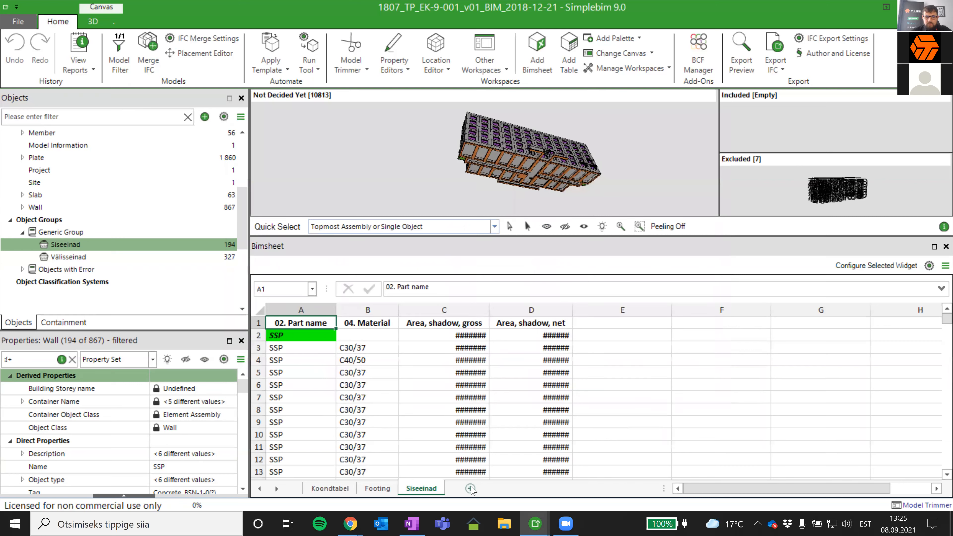
# - Widen the Area, shadow, gross and Area, shadow, net columns on the Siseeinad sheet to fit their values and sums
pyautogui.doubleClick(488, 314)
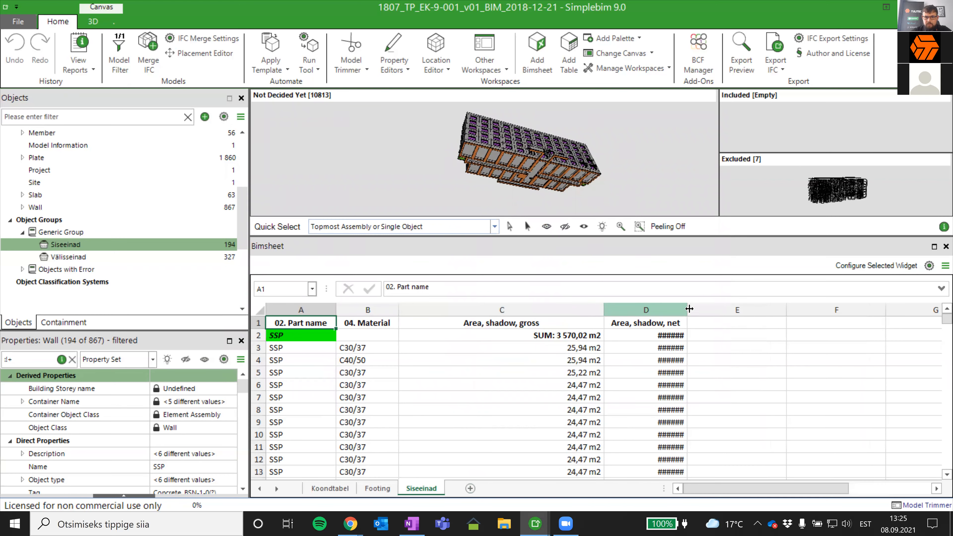
pyautogui.doubleClick(692, 312)
pyautogui.moveTo(785, 305); pyautogui.dragTo(803, 305)
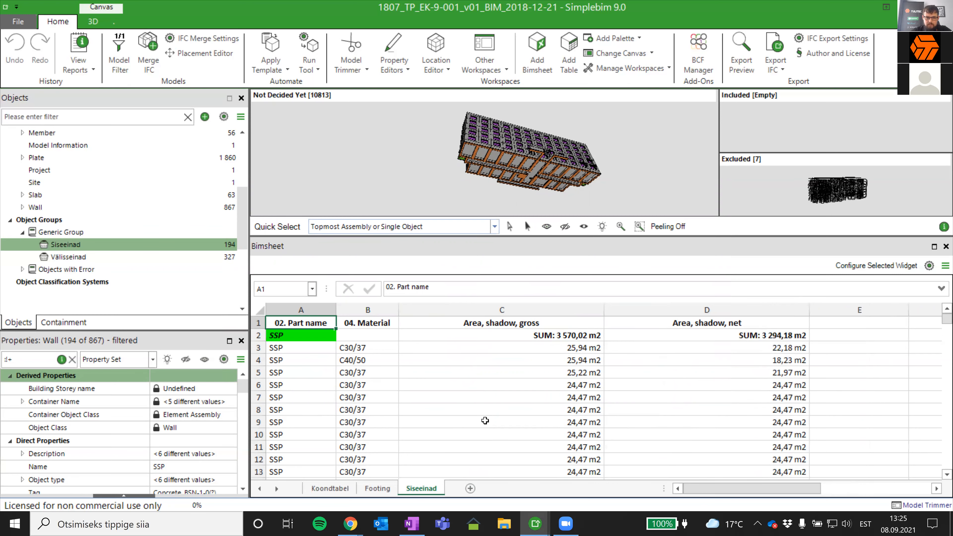
# - Add a new sheet after Siseeinad and place the Välisseinad object group in its cell A1
pyautogui.click(469, 488)
pyautogui.click(68, 257)
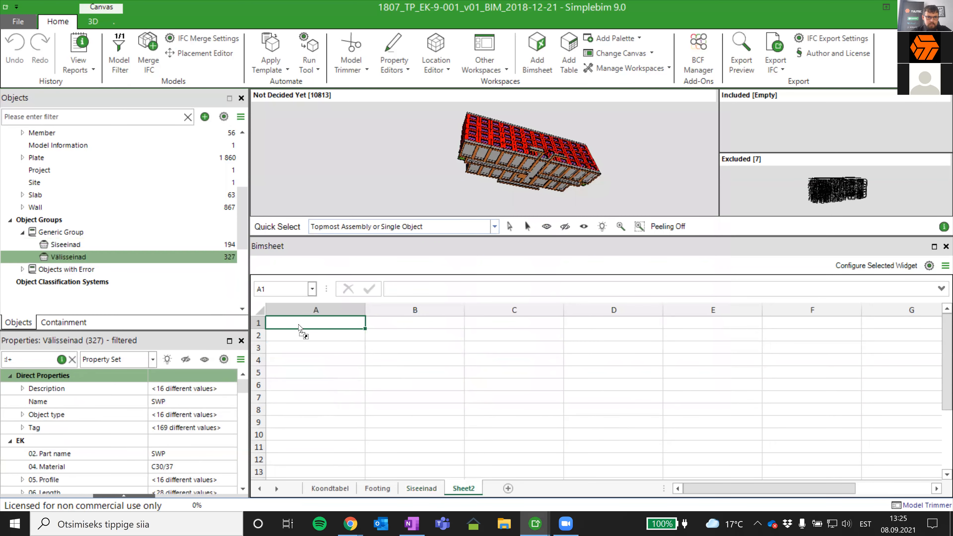
pyautogui.moveTo(299, 328); pyautogui.dragTo(299, 328)
# - Limit the Välisseinad table to the columns 02. Part name, 04. Material, Area, shadow, gross and Area, shadow, net
pyautogui.click(265, 391)
pyautogui.click(478, 171)
pyautogui.doubleClick(502, 152)
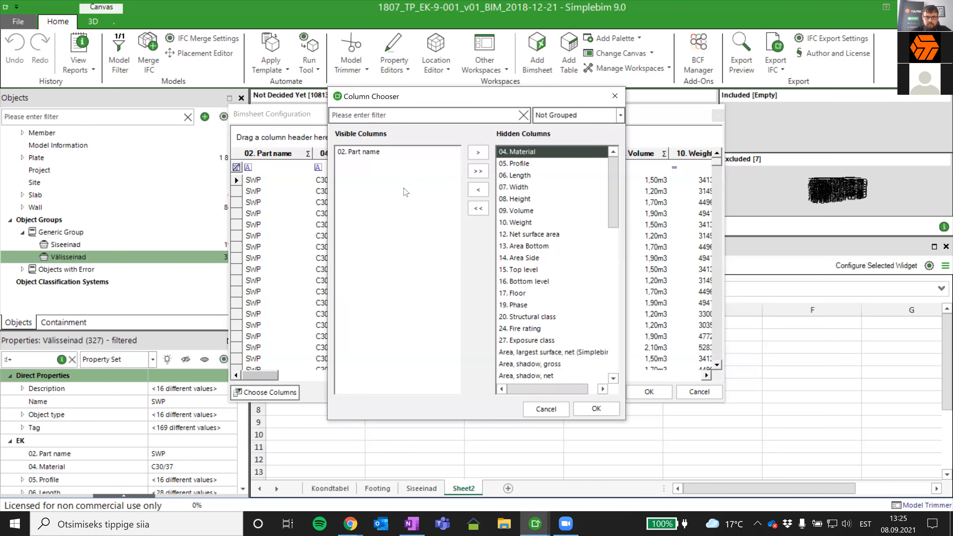
pyautogui.moveTo(404, 188); pyautogui.dragTo(403, 188)
pyautogui.doubleClick(527, 354)
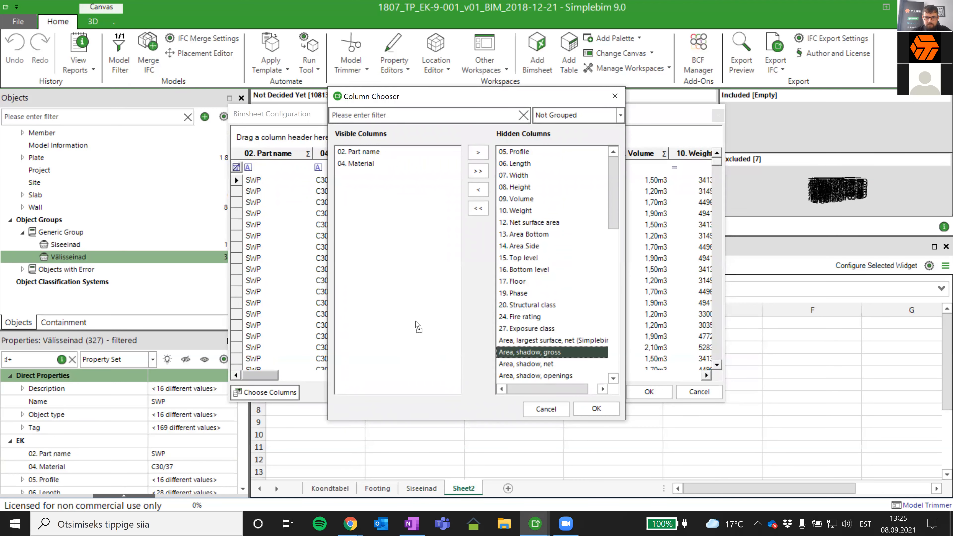
pyautogui.doubleClick(540, 352)
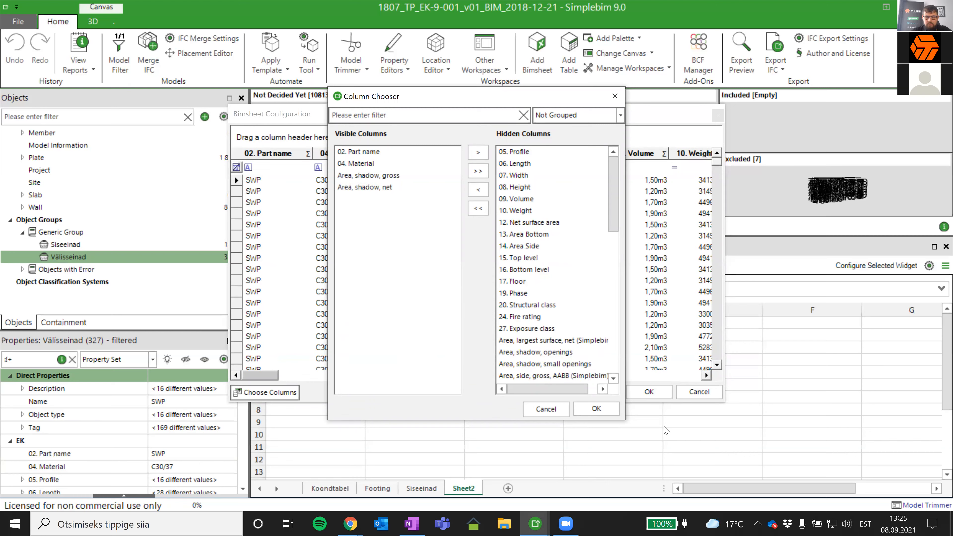
pyautogui.click(600, 411)
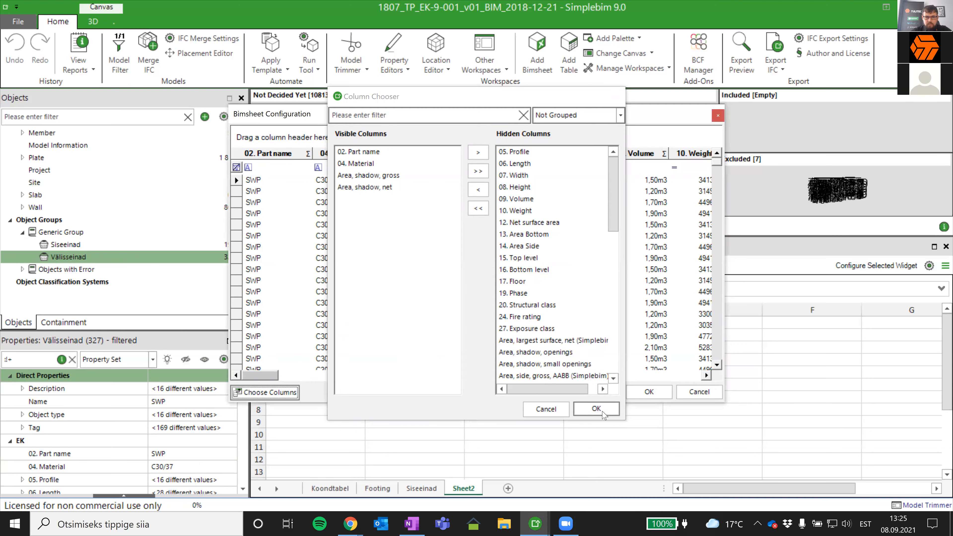
# - Add Sum summaries to the Area, shadow, gross and Area, shadow, net columns of the Välisseinad table
pyautogui.click(462, 154)
pyautogui.click(394, 257)
pyautogui.click(464, 279)
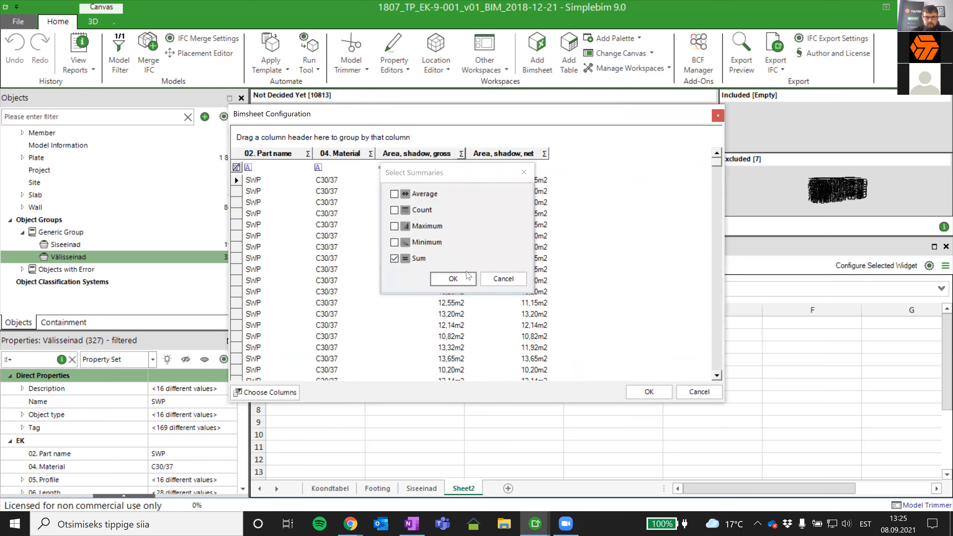
pyautogui.click(544, 153)
pyautogui.click(510, 259)
pyautogui.click(543, 279)
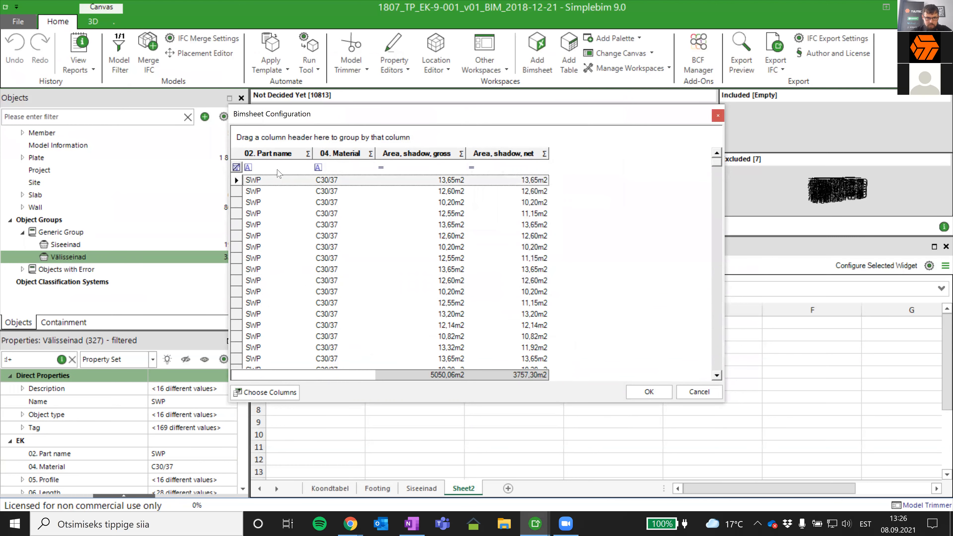
# - Group the Välisseinad table by 02. Part name, sort its expanded rows by descending Area, shadow, gross, and insert it into the sheet
pyautogui.moveTo(279, 144); pyautogui.dragTo(269, 138)
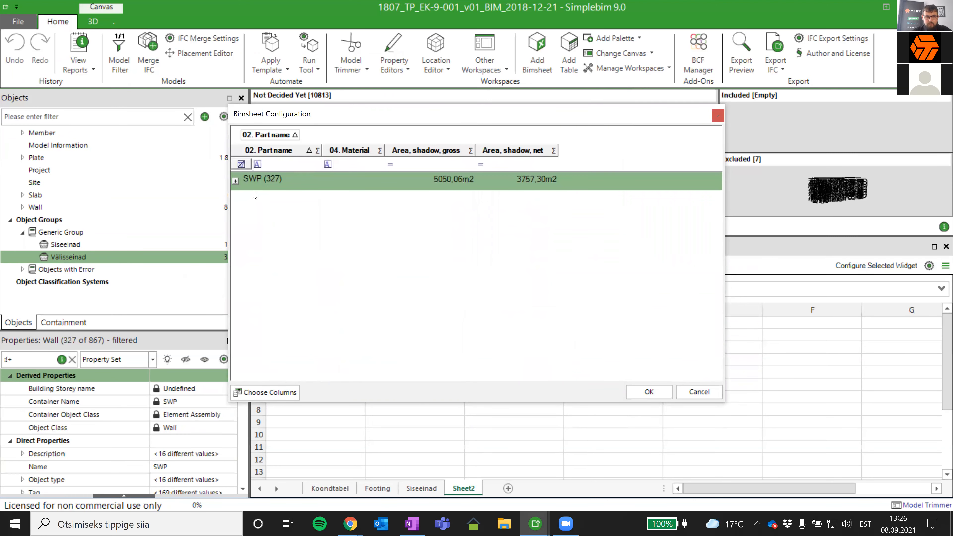
pyautogui.click(235, 180)
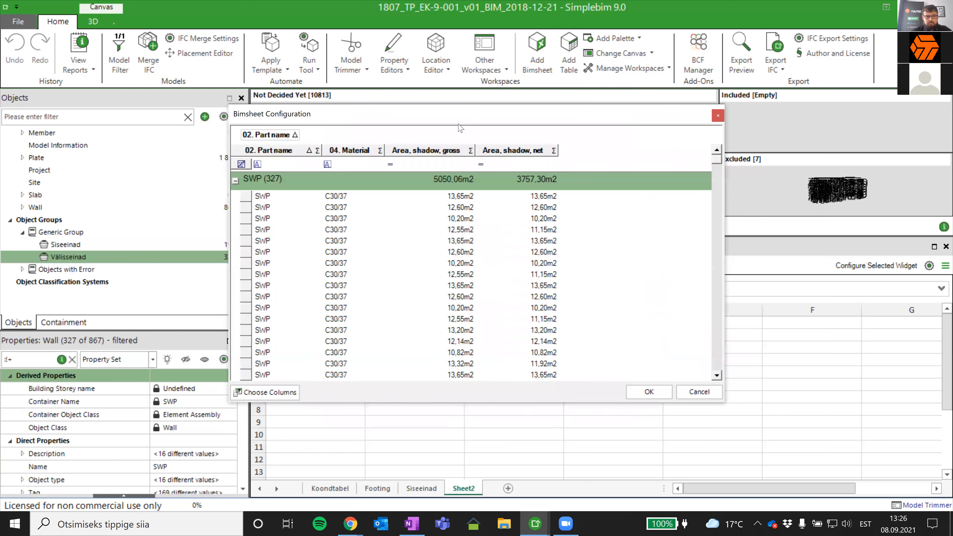
pyautogui.click(441, 151)
pyautogui.click(442, 151)
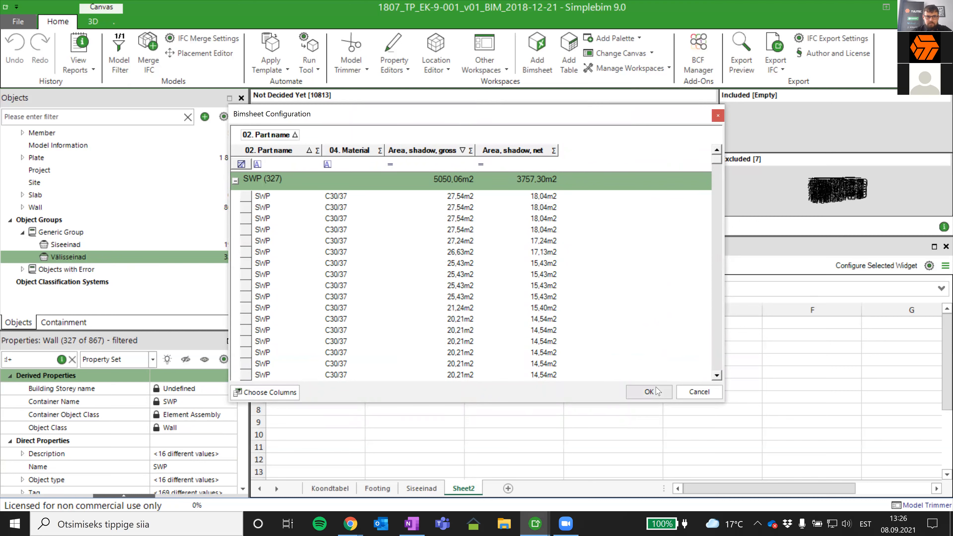
pyautogui.click(649, 392)
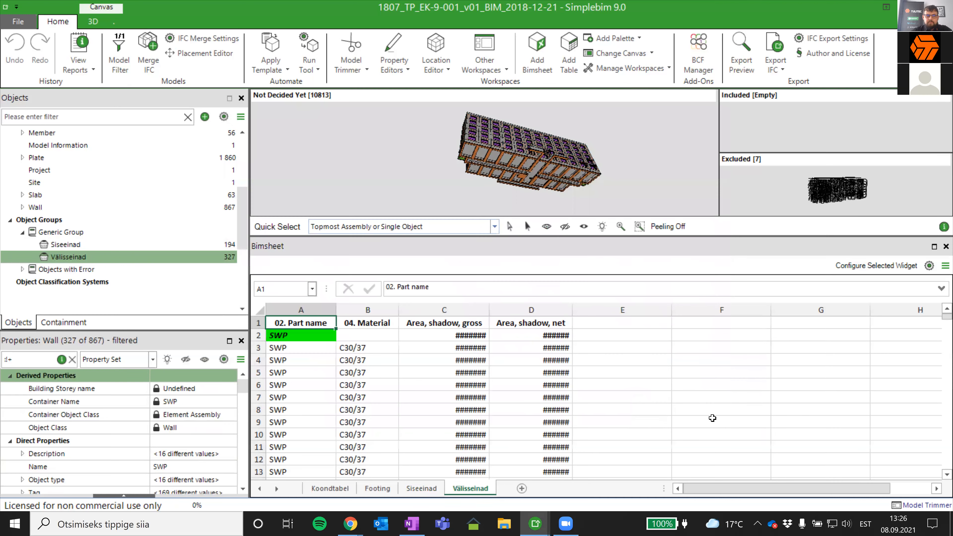
# - Widen the Area, shadow, gross and Area, shadow, net columns on the Välisseinad sheet to fit their values and sums
pyautogui.moveTo(489, 308); pyautogui.dragTo(604, 308)
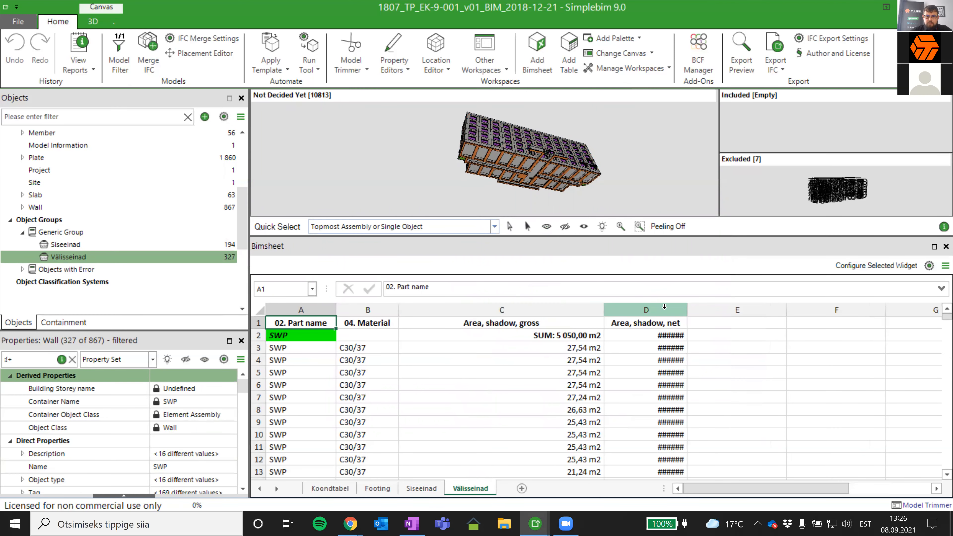
pyautogui.moveTo(686, 312); pyautogui.dragTo(791, 312)
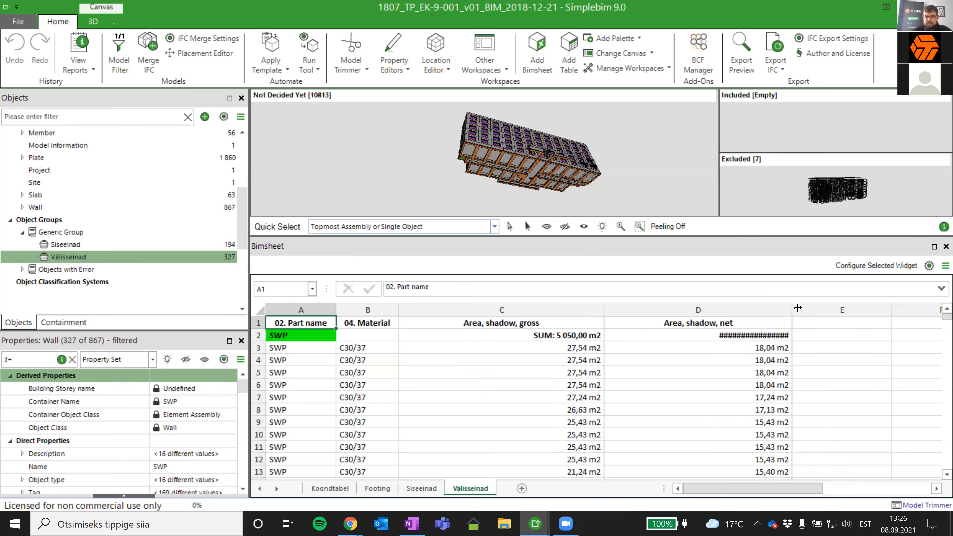
pyautogui.moveTo(791, 309); pyautogui.dragTo(809, 307)
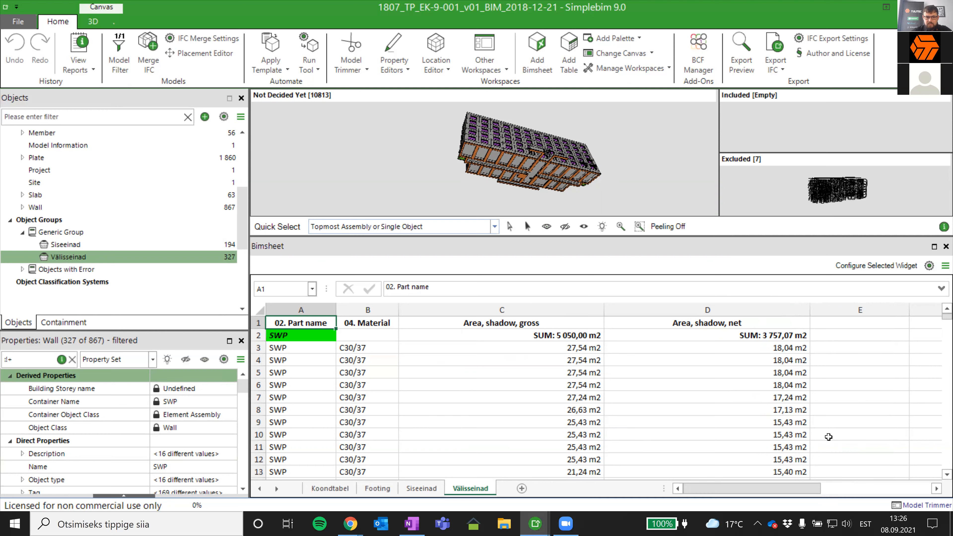
# - On the Koondtabel sheet, link the Taldmik Maht cell C4 to the footing volume sum with =Footing!C2
pyautogui.click(336, 488)
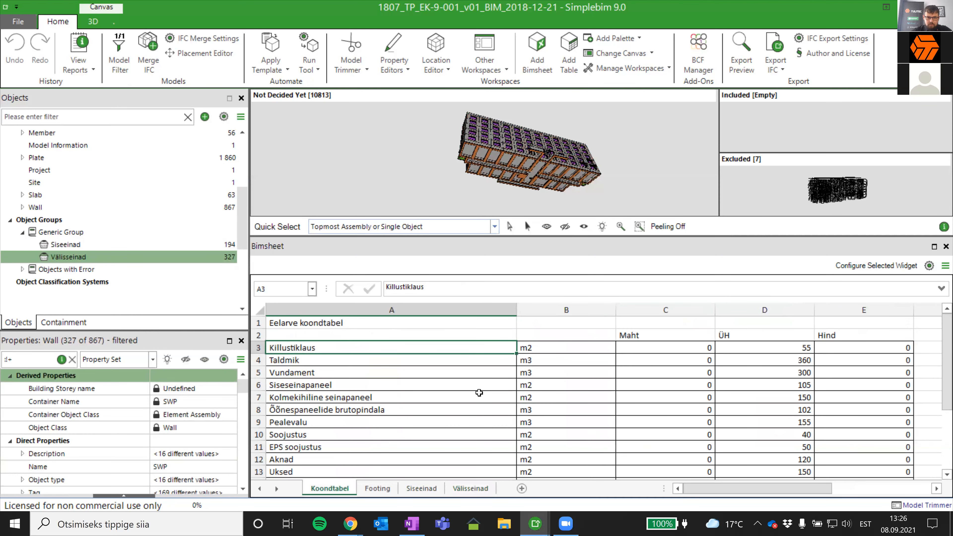
pyautogui.click(670, 358)
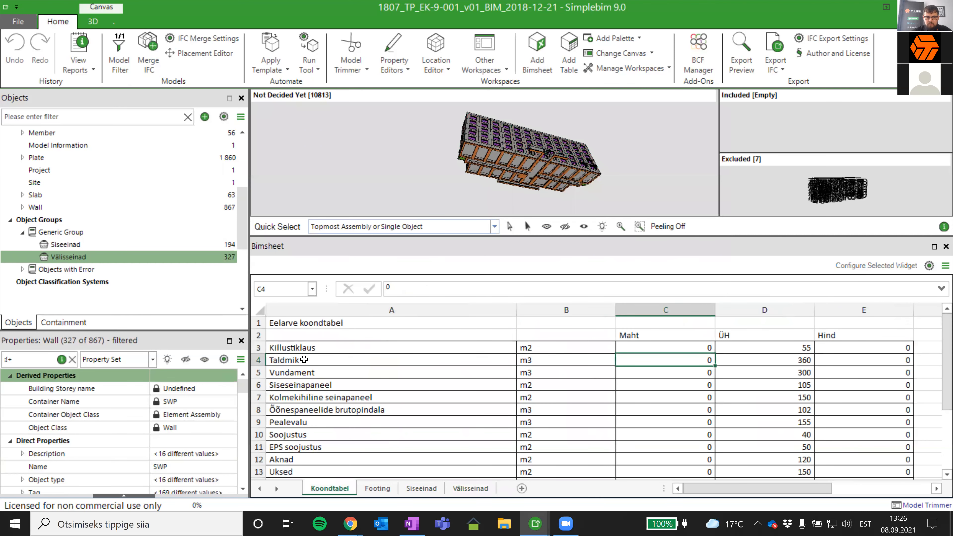
pyautogui.doubleClick(671, 360)
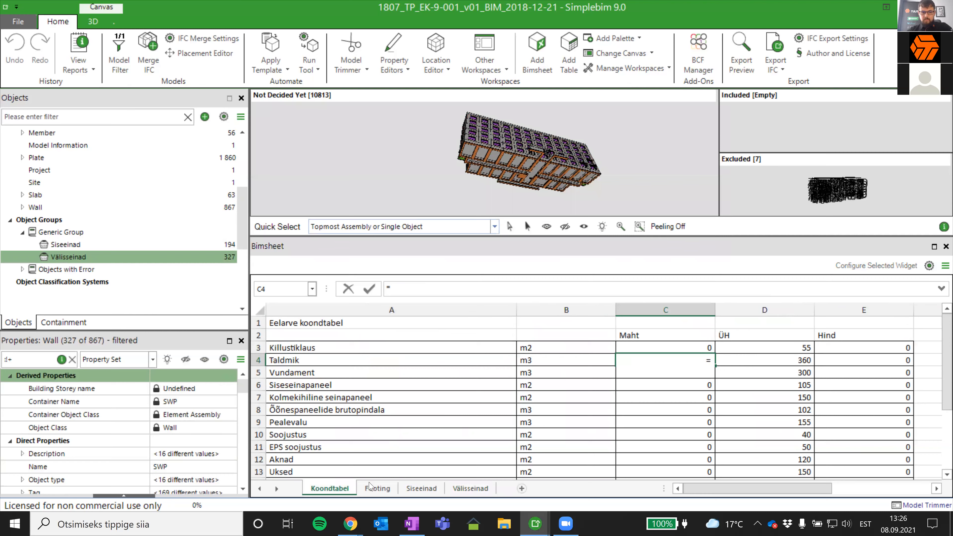
pyautogui.click(377, 488)
pyautogui.click(515, 336)
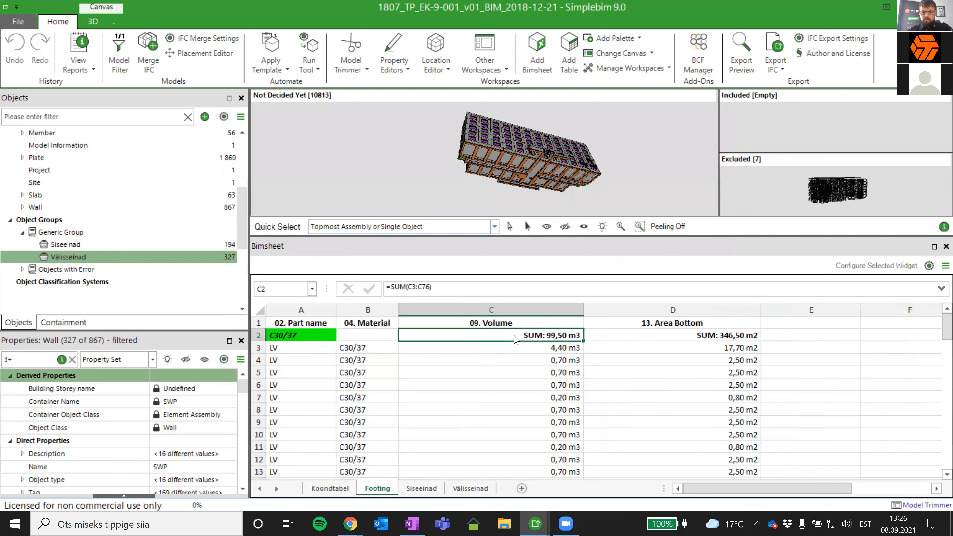
pyautogui.press('Return')
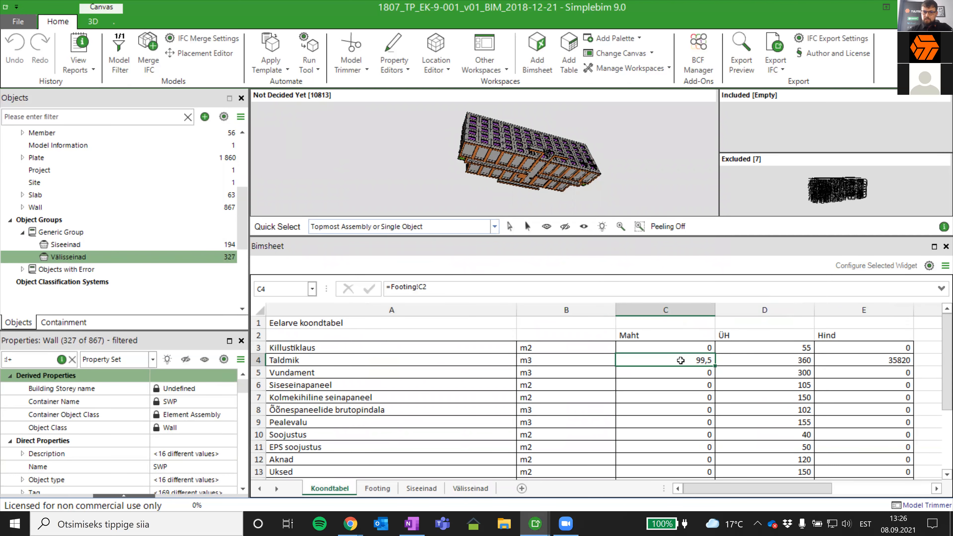
# - Select the Taldmik price cell E4, set the 3D interaction to Reveal and turn off the model edges
pyautogui.click(787, 358)
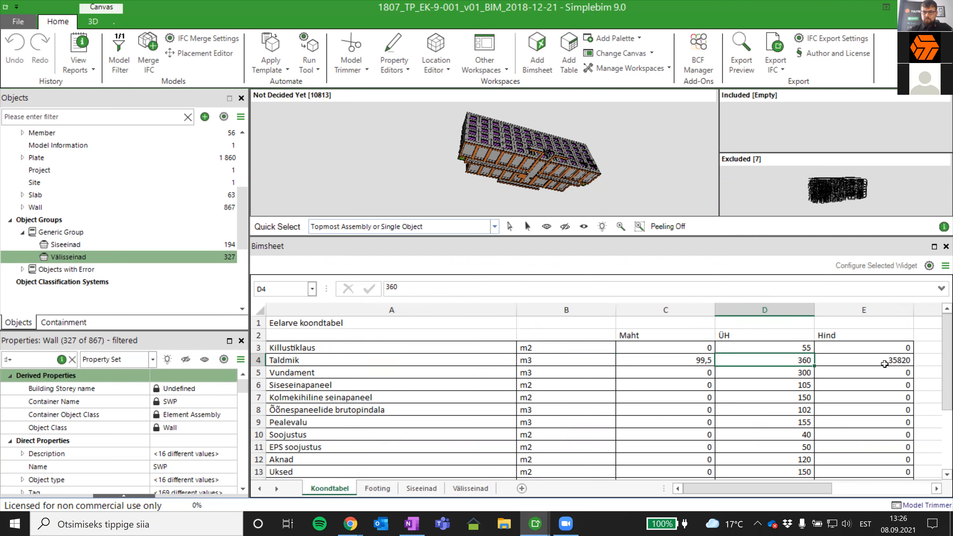
pyautogui.click(887, 360)
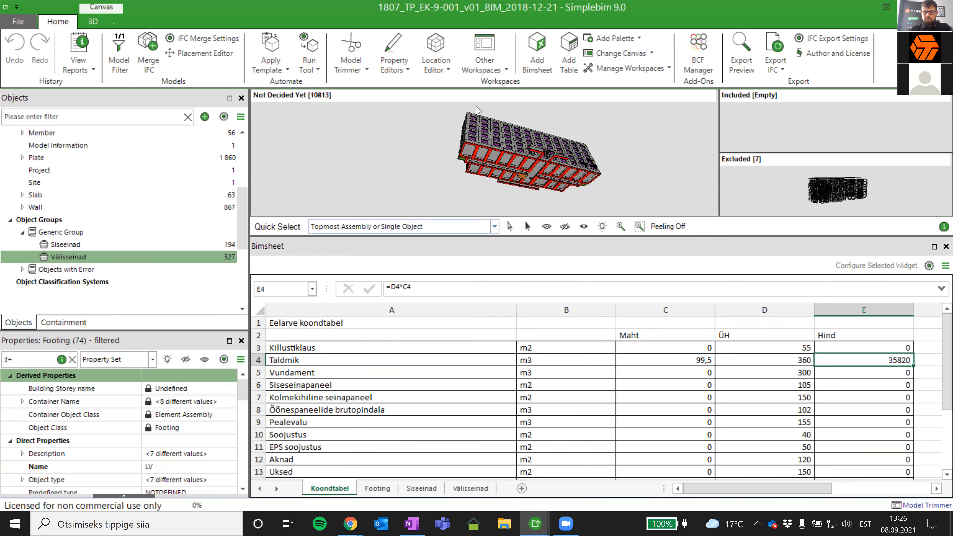
pyautogui.click(93, 22)
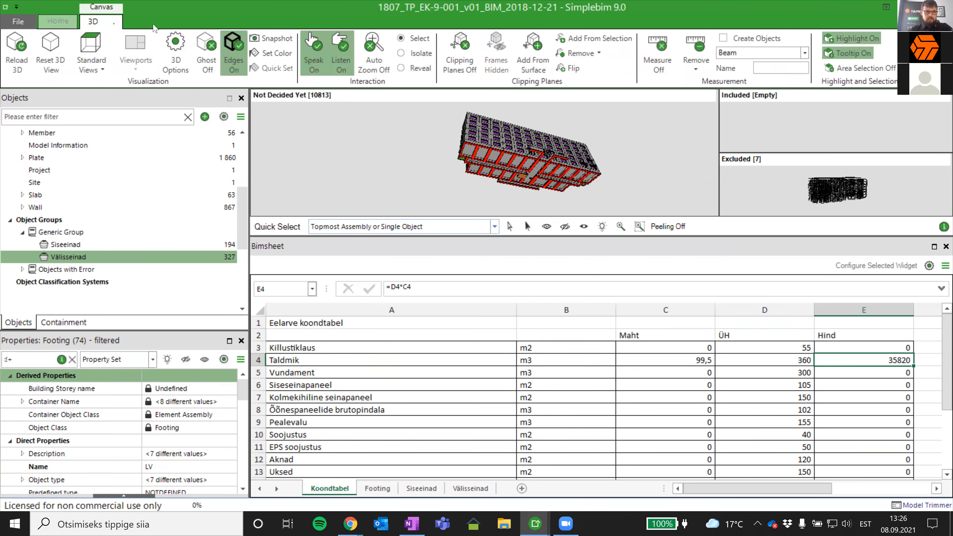
pyautogui.click(405, 69)
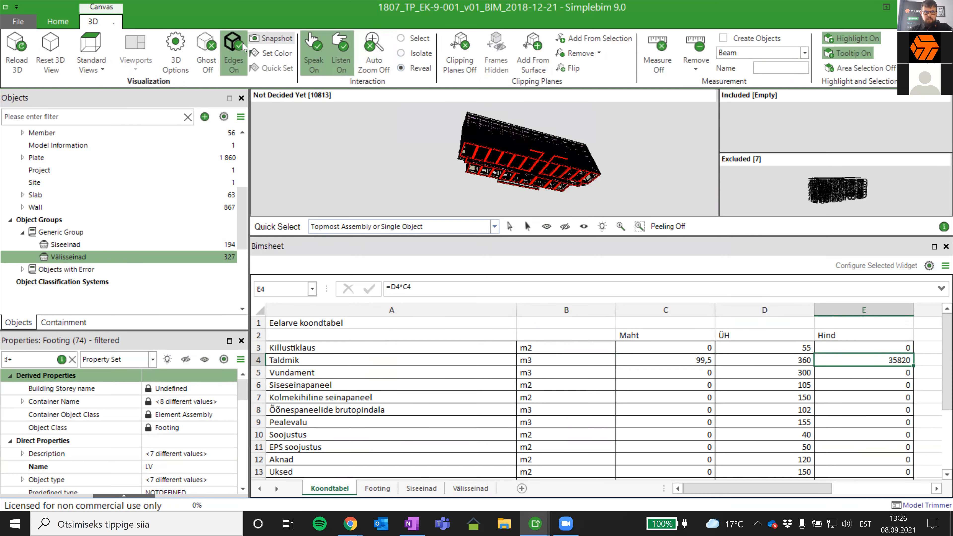
pyautogui.click(233, 53)
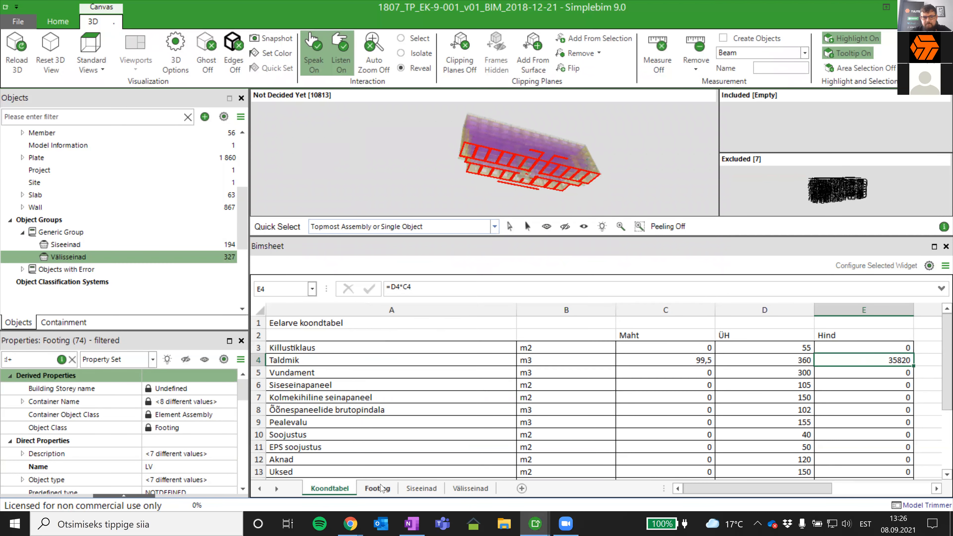
# - Link the Killustiklaus Maht cell C3 to the footing bottom area sum with =Footing!D2
pyautogui.click(665, 343)
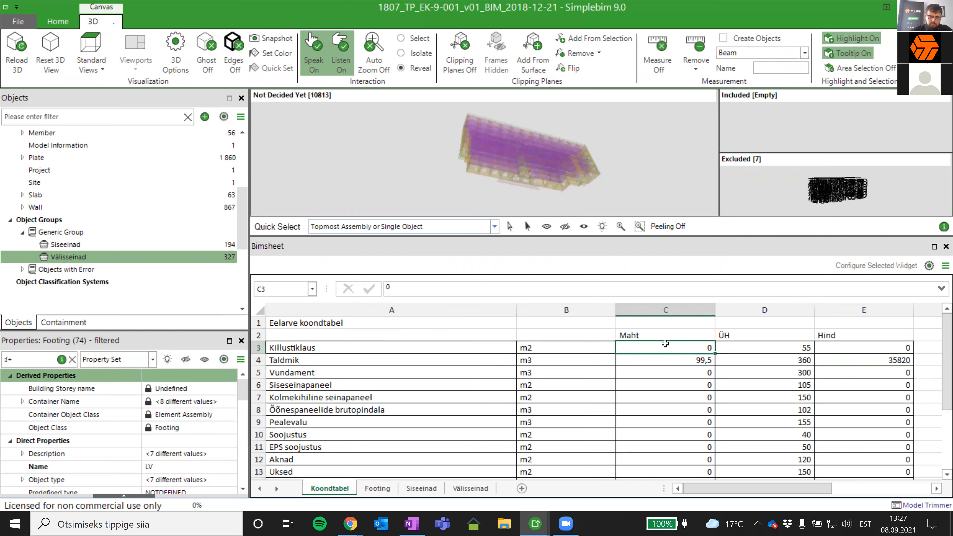
pyautogui.write('=')
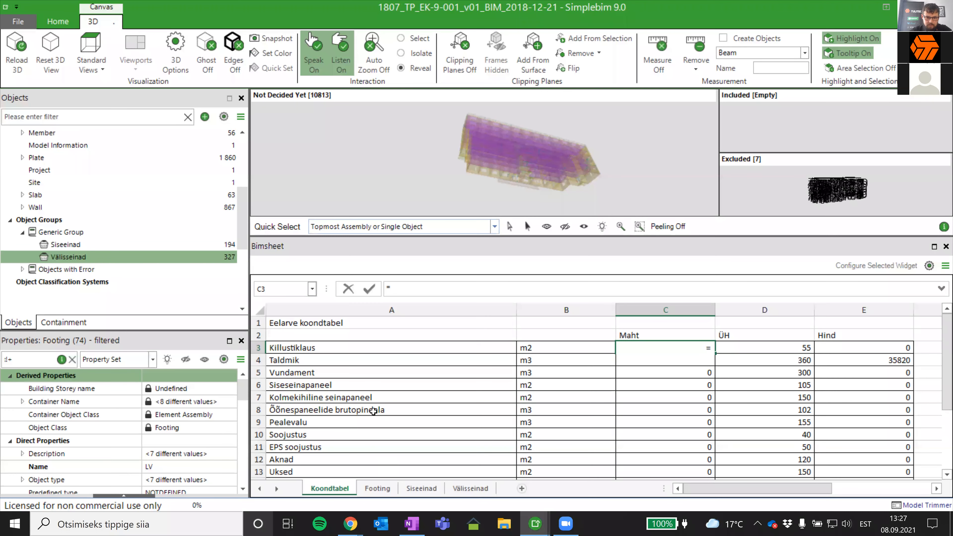
pyautogui.click(377, 488)
pyautogui.click(682, 334)
pyautogui.press('Return')
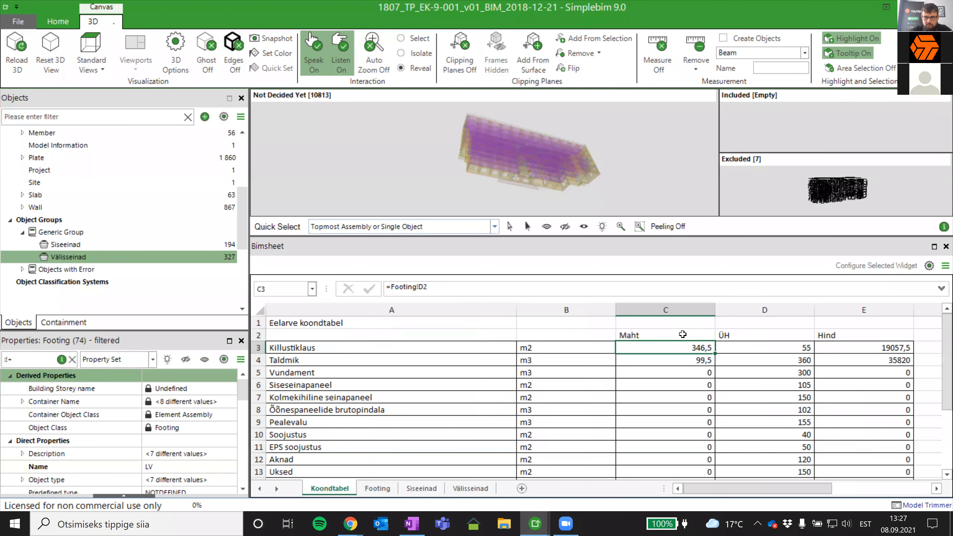
# - Multiply the Killustiklaus quantity in C3 by 1,2 so its formula reads =Footing!D2*1,2
pyautogui.doubleClick(703, 347)
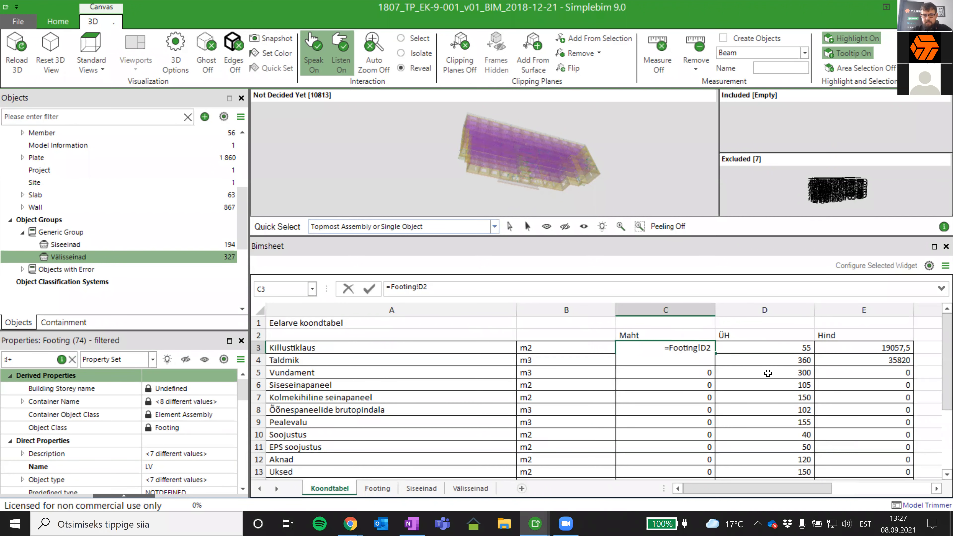
pyautogui.write('*1,2')
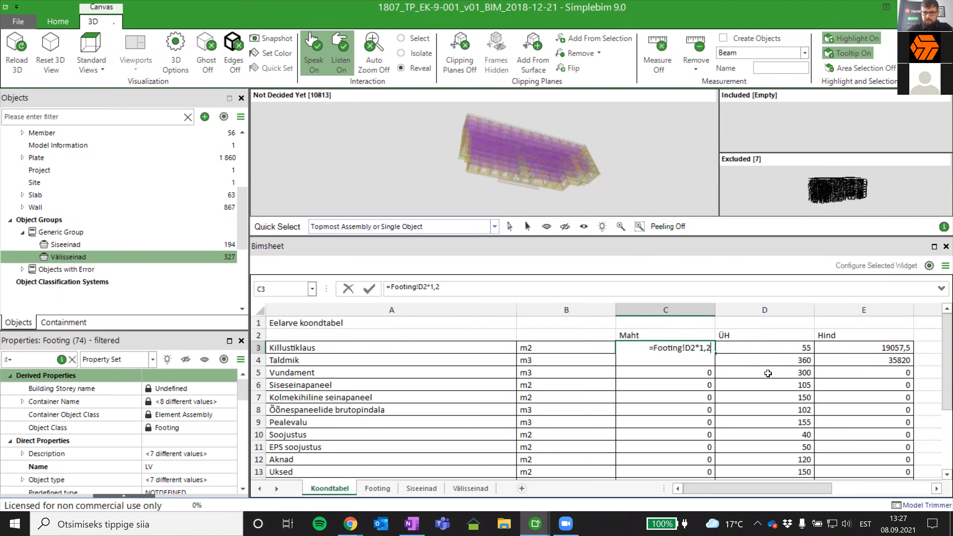
pyautogui.press('Return')
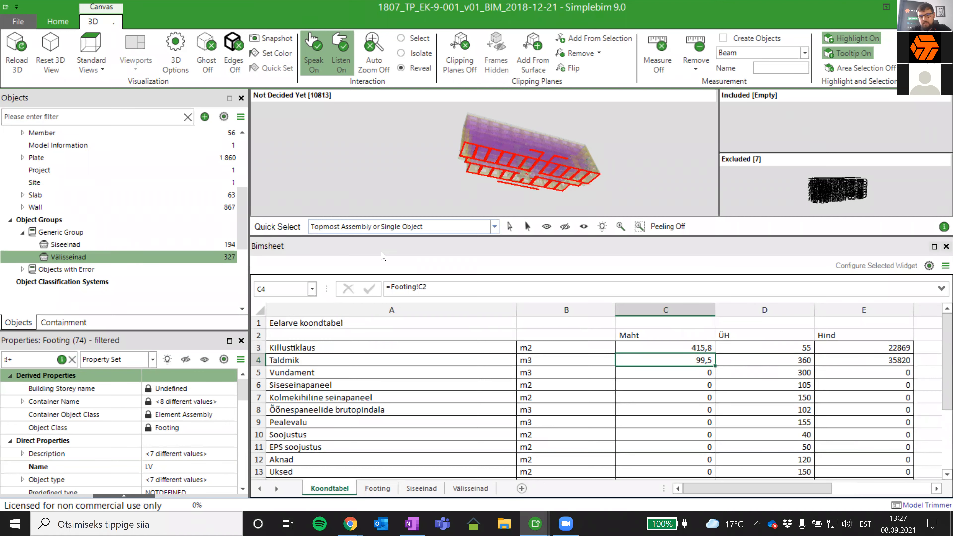
# - Link the Siseseinapaneel Maht cell C6 to the inner walls' gross area sum with =Siseeinad!C2
pyautogui.click(702, 382)
pyautogui.doubleClick(701, 382)
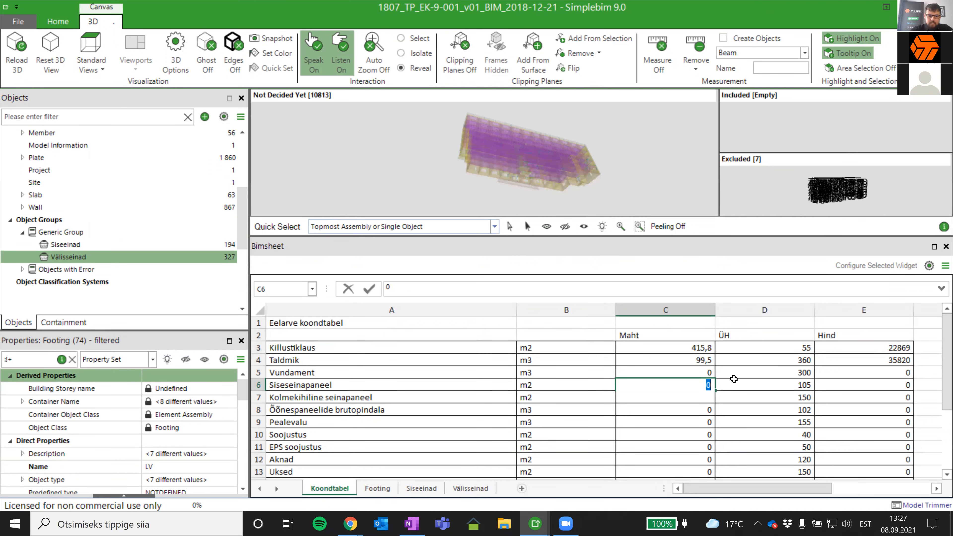
pyautogui.write('=')
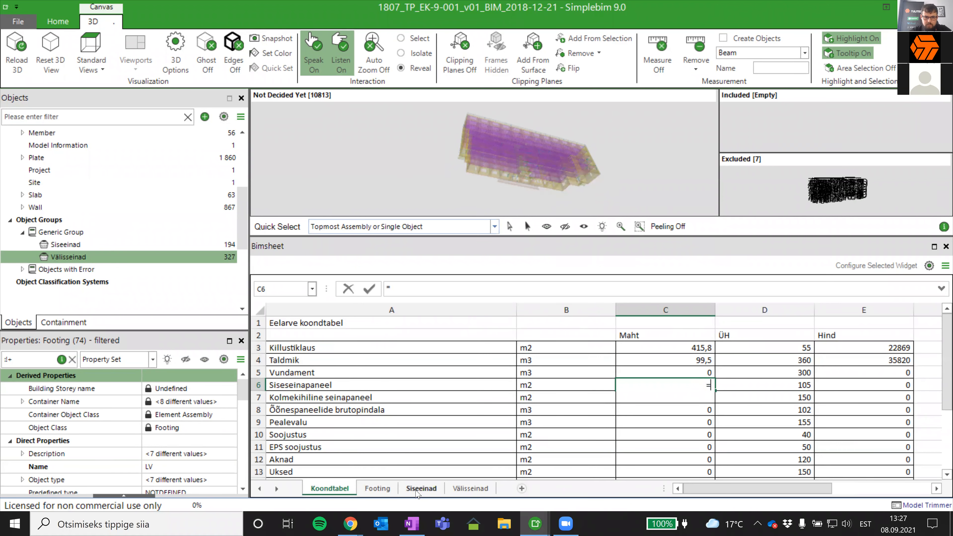
pyautogui.click(420, 488)
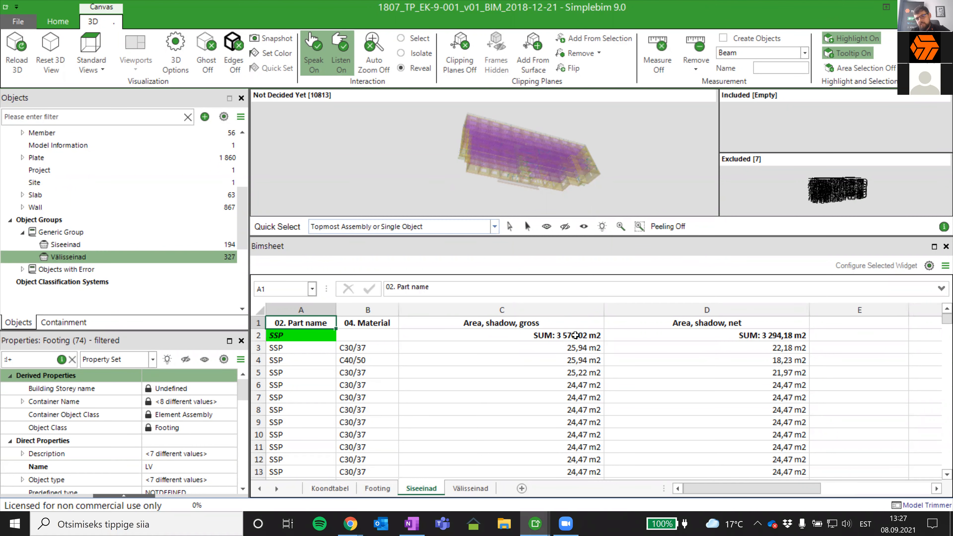
pyautogui.click(575, 335)
pyautogui.press('Return')
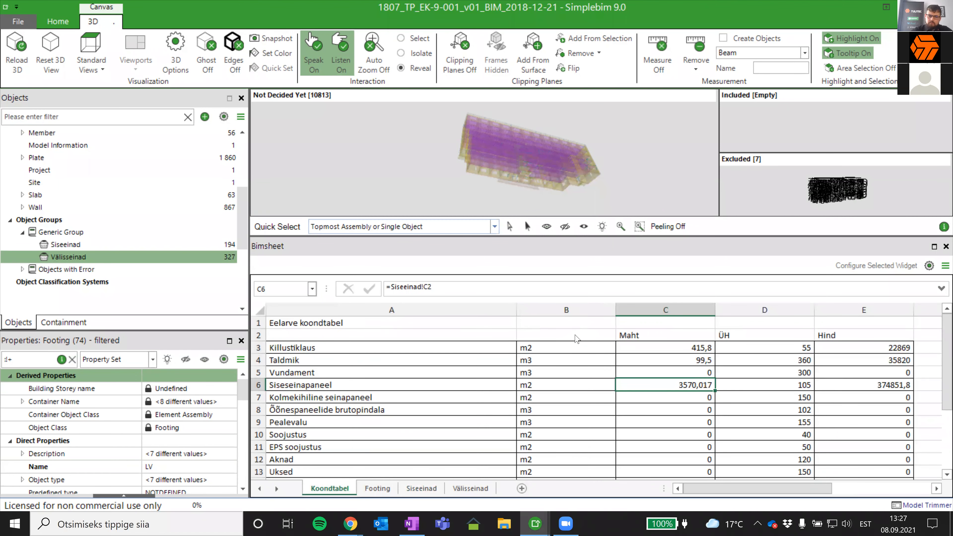
# - Link the Kolmekihiline seinapaneel Maht cell C7 to the outer walls' gross area sum in C2 of the Välisseinad sheet
pyautogui.click(707, 397)
pyautogui.write('=')
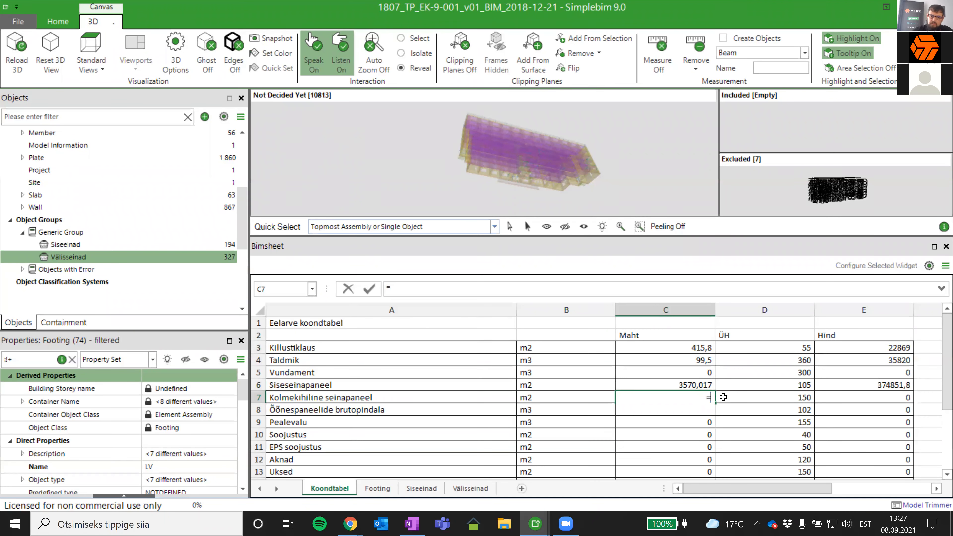
pyautogui.click(479, 487)
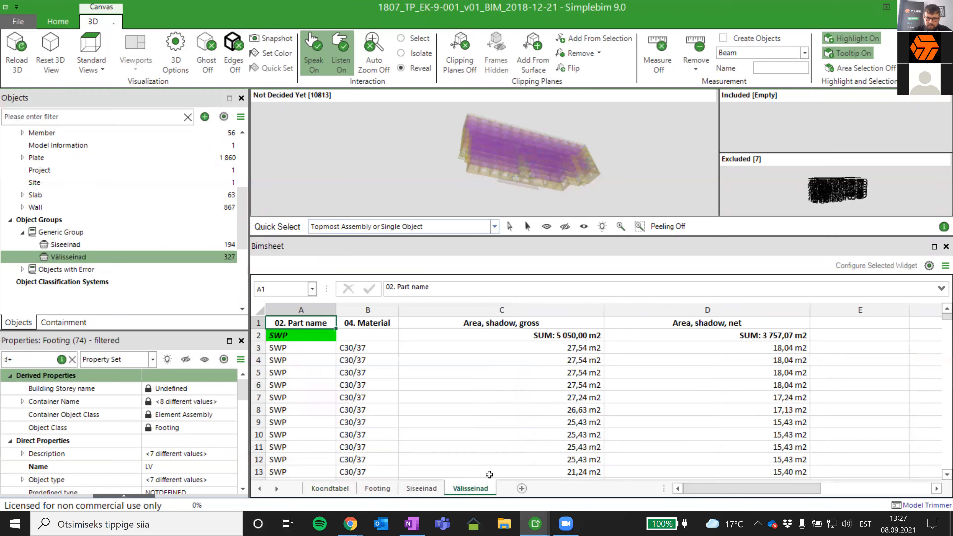
pyautogui.click(559, 335)
pyautogui.press('Return')
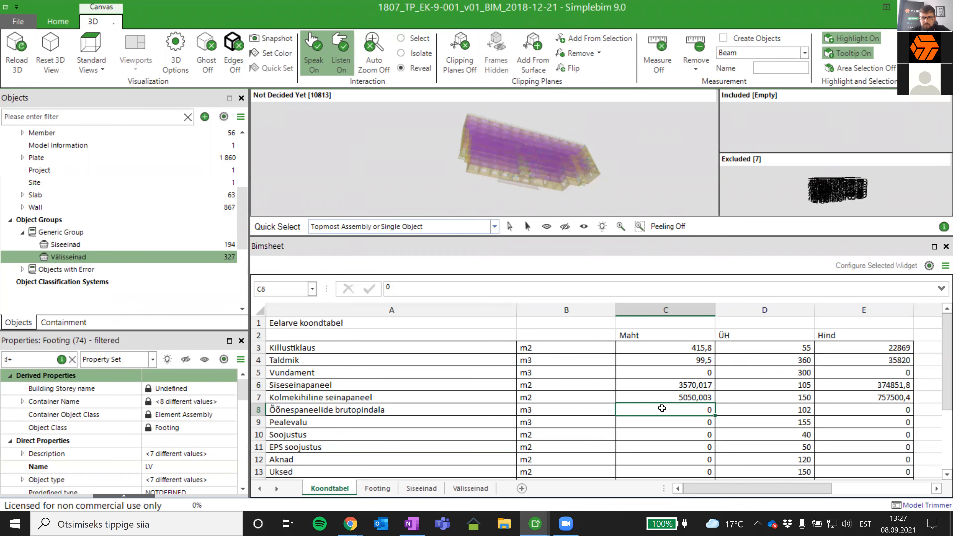
# - Check the KOKKU total in cell E21 beneath the Koondtabel price column, dismissing any error dialogs
pyautogui.scroll(-10, 662, 407)
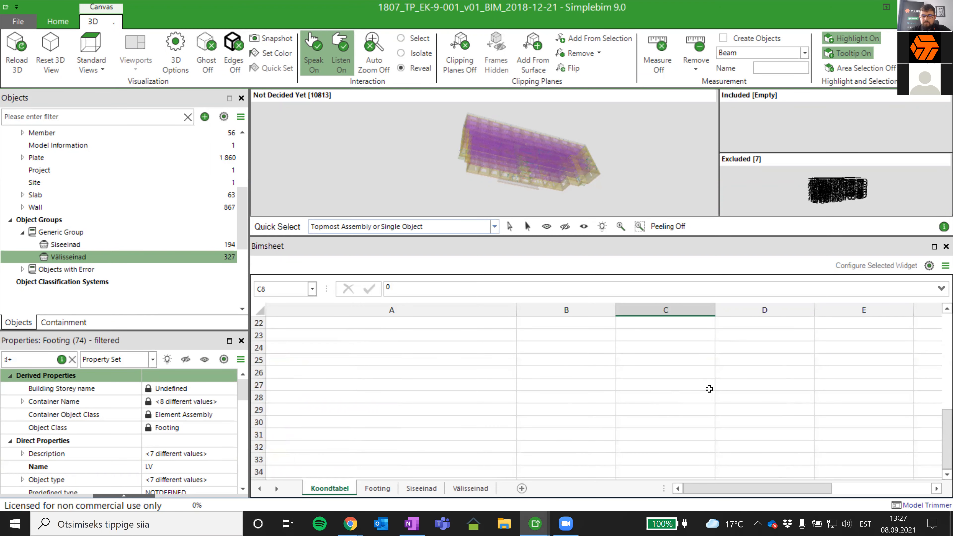
pyautogui.scroll(8, 708, 389)
pyautogui.scroll(-2, 708, 389)
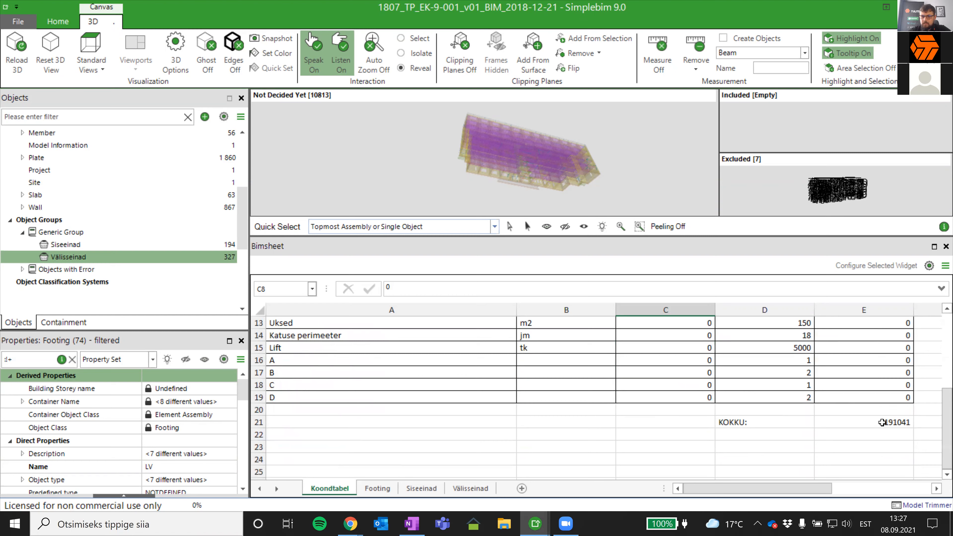
pyautogui.click(896, 421)
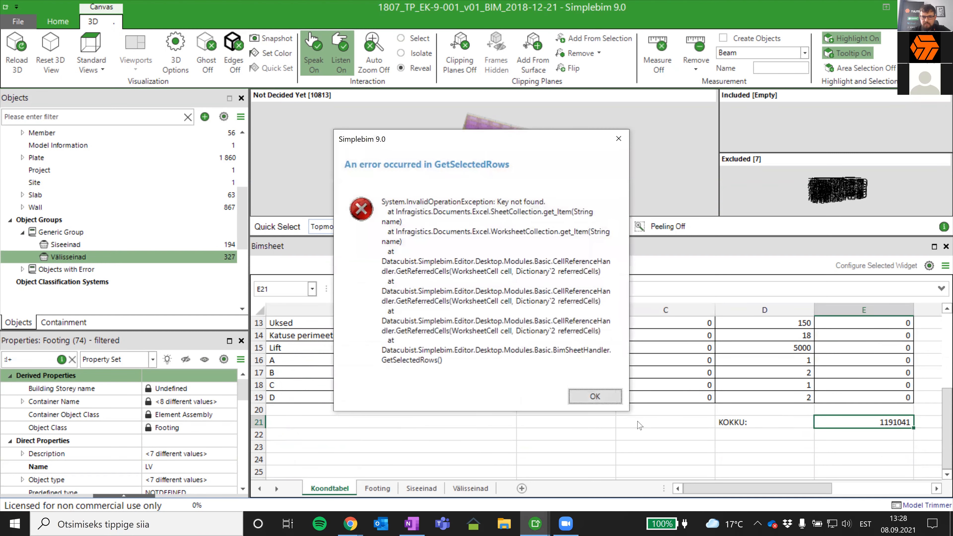
pyautogui.click(594, 397)
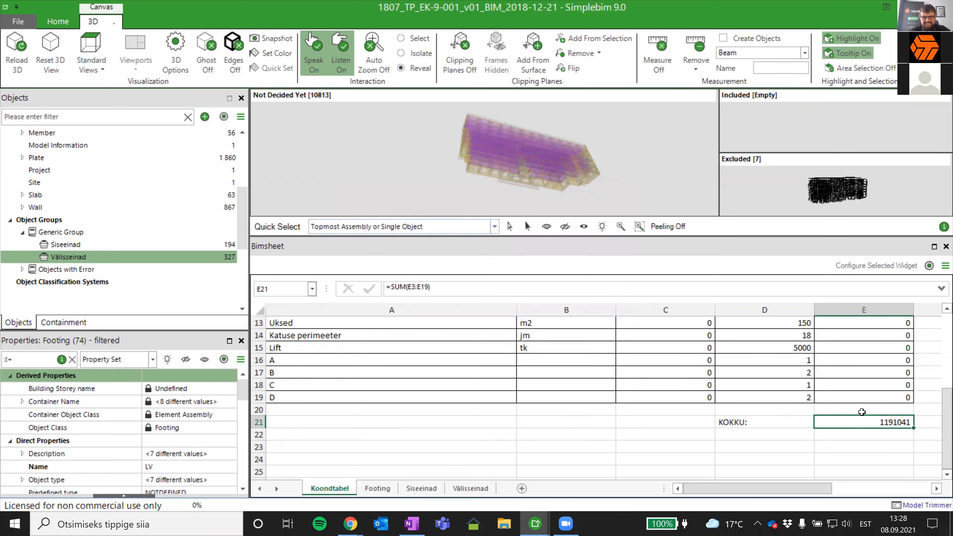
pyautogui.scroll(2, 897, 443)
pyautogui.scroll(-2, 888, 431)
pyautogui.click(888, 434)
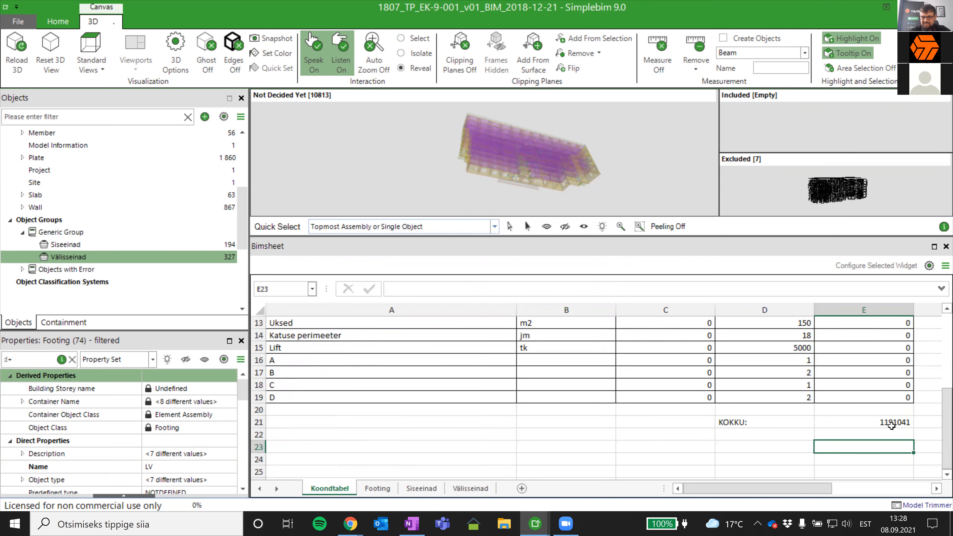
pyautogui.click(890, 423)
pyautogui.click(596, 396)
pyautogui.scroll(3, 825, 401)
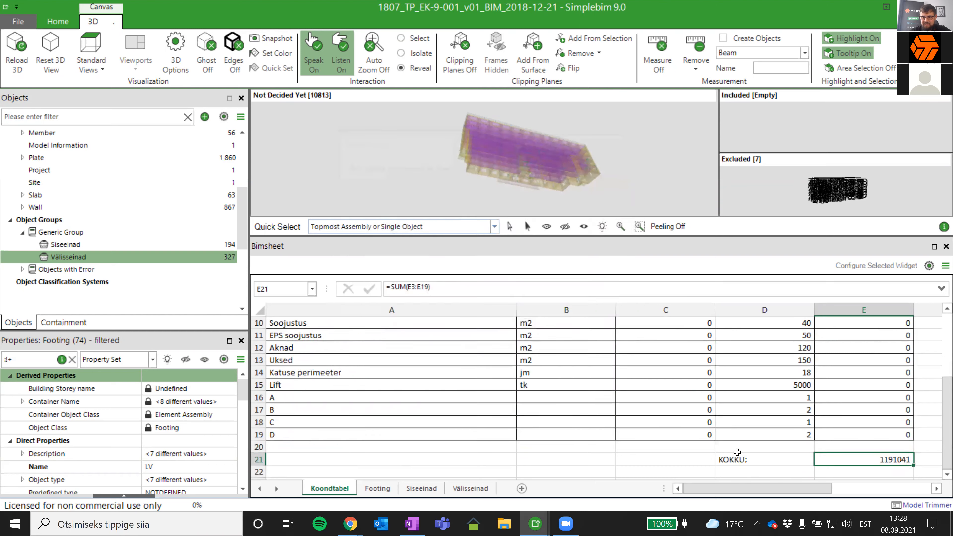
# - Inspect the Kolmekihiline seinapaneel and Siseseinapaneel prices in E7 and E6 for their linked model objects
pyautogui.click(865, 359)
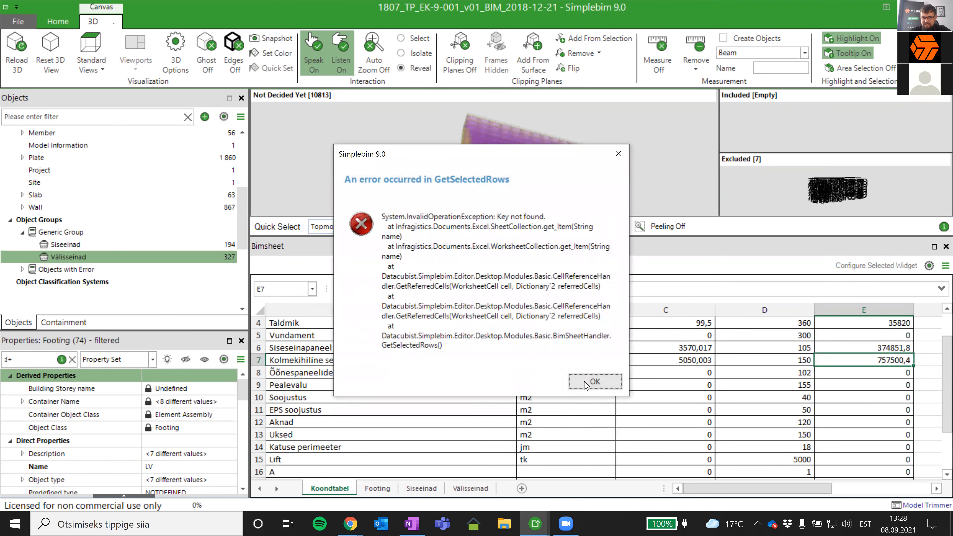
pyautogui.click(594, 380)
pyautogui.click(843, 347)
pyautogui.moveTo(797, 422); pyautogui.dragTo(791, 431)
pyautogui.scroll(-3, 706, 432)
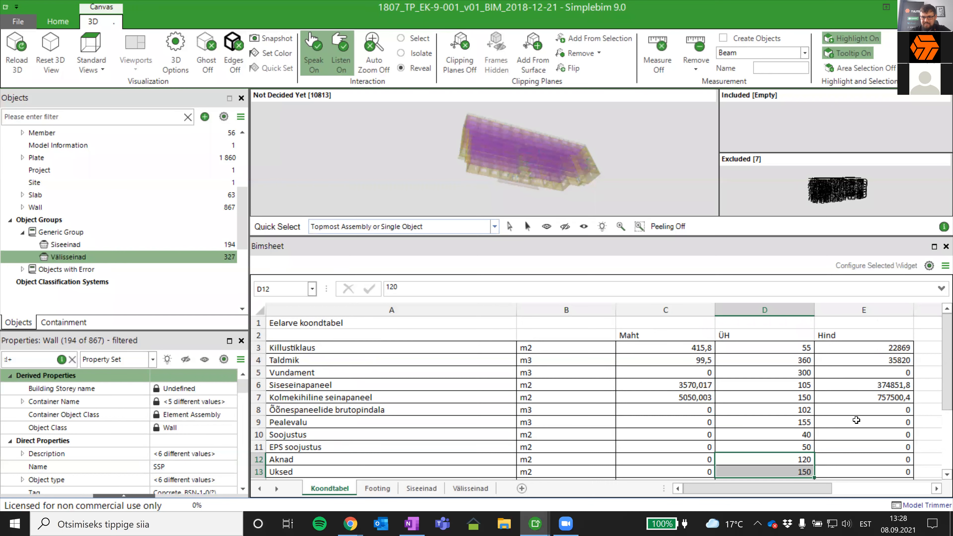
# - Reveal the footings and inner walls behind the individual prices, finishing with price range E3:E6 selected
pyautogui.click(876, 385)
pyautogui.click(894, 361)
pyautogui.click(896, 349)
pyautogui.click(896, 361)
pyautogui.click(893, 346)
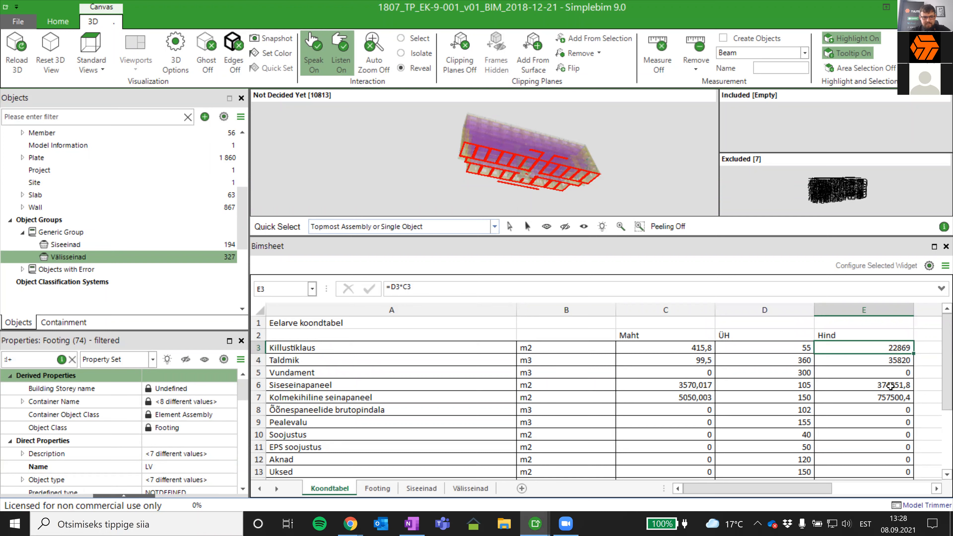
pyautogui.keyDown('shift'); pyautogui.click(890, 385); pyautogui.keyUp('shift')
pyautogui.moveTo(617, 166); pyautogui.dragTo(636, 288)
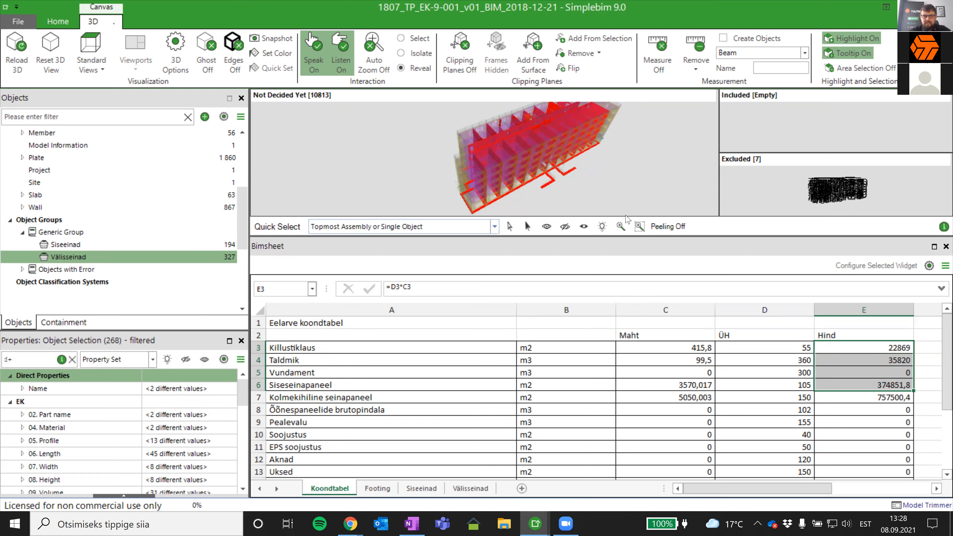
# - Set the 3D interaction to Select and highlight the objects behind price cells E3:E6
pyautogui.click(416, 39)
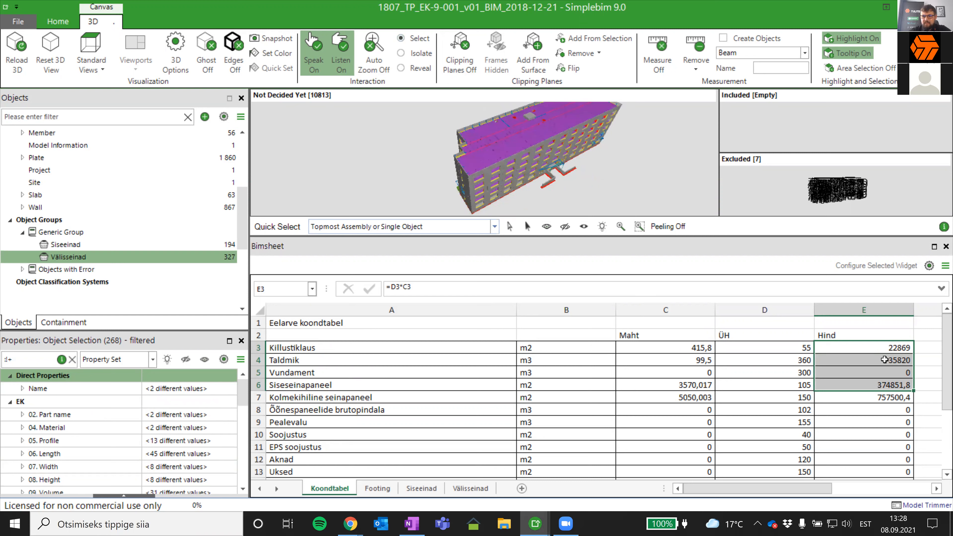
pyautogui.click(889, 347)
pyautogui.keyDown('shift'); pyautogui.click(898, 390); pyautogui.keyUp('shift')
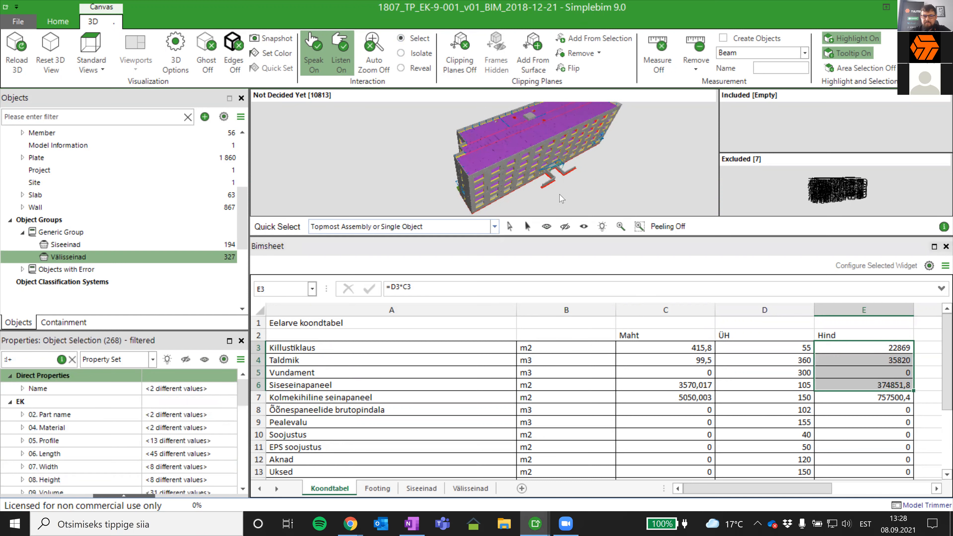
# - Set the 3D interaction to Isolate and show only the objects behind price cells E3:E6
pyautogui.click(416, 56)
pyautogui.click(884, 351)
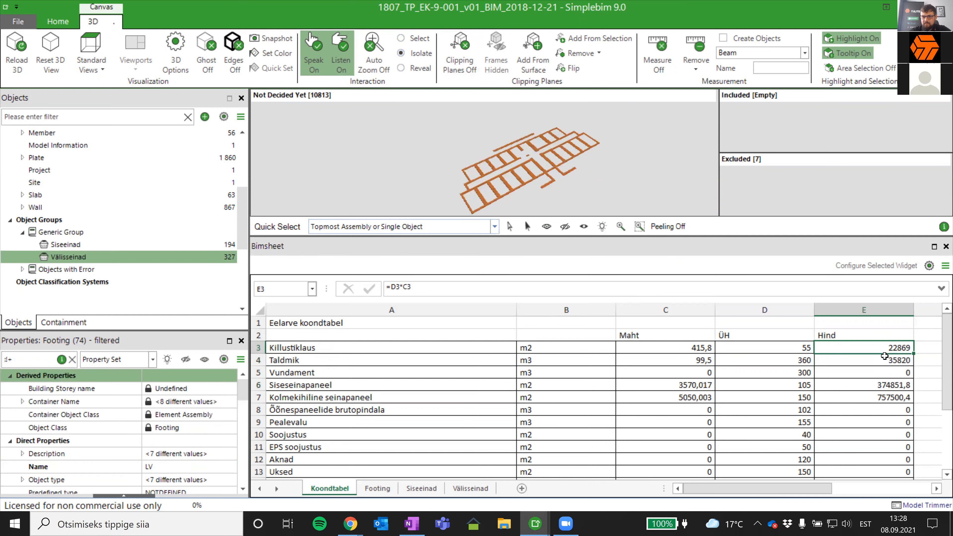
pyautogui.keyDown('shift'); pyautogui.click(891, 387); pyautogui.keyUp('shift')
pyautogui.moveTo(555, 174)
pyautogui.mouseDown()
pyautogui.moveTo(596, 145)
pyautogui.moveTo(542, 172)
pyautogui.mouseUp()
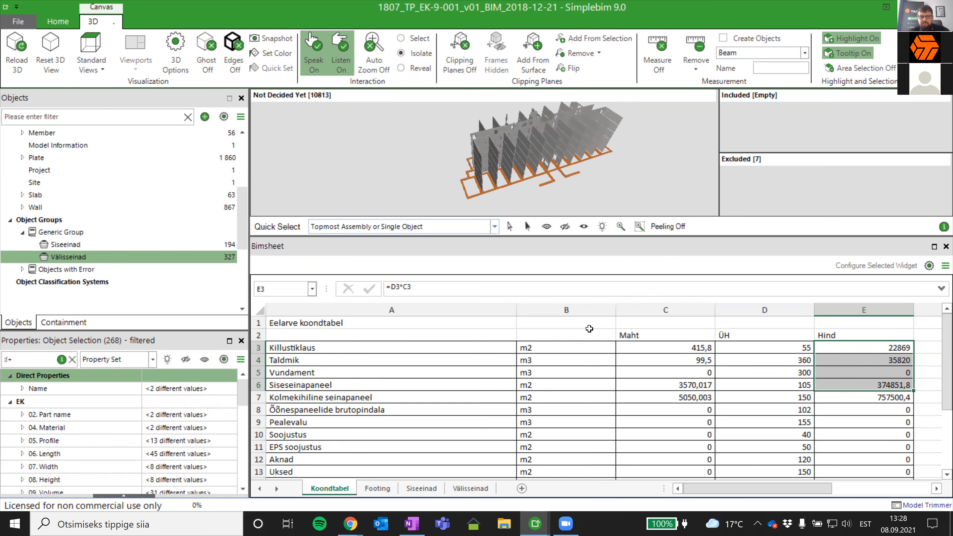
# - Save the model as 1807_TP_EK-9-001_v01_BIM_2018-12-21M.cube, overwriting the existing file
pyautogui.scroll(-1, 510, 426)
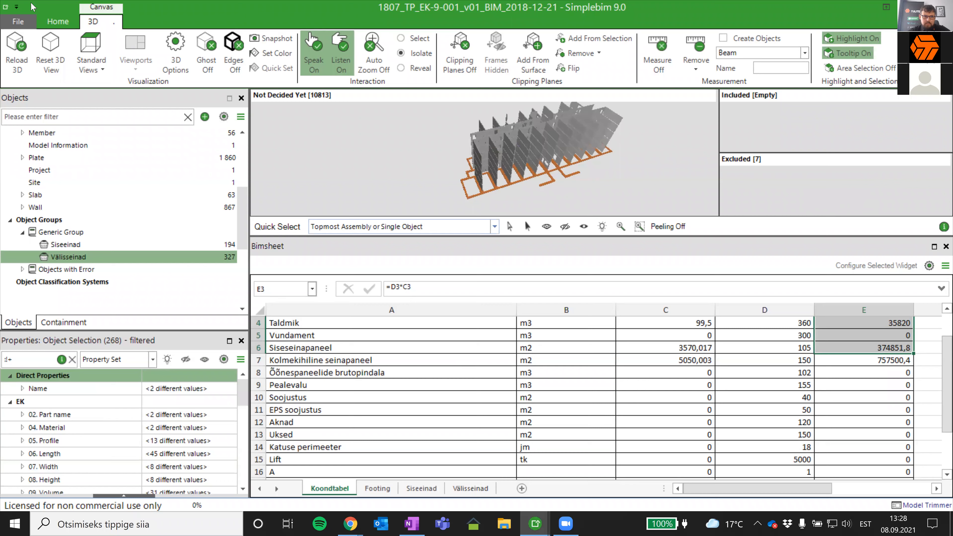
pyautogui.click(15, 22)
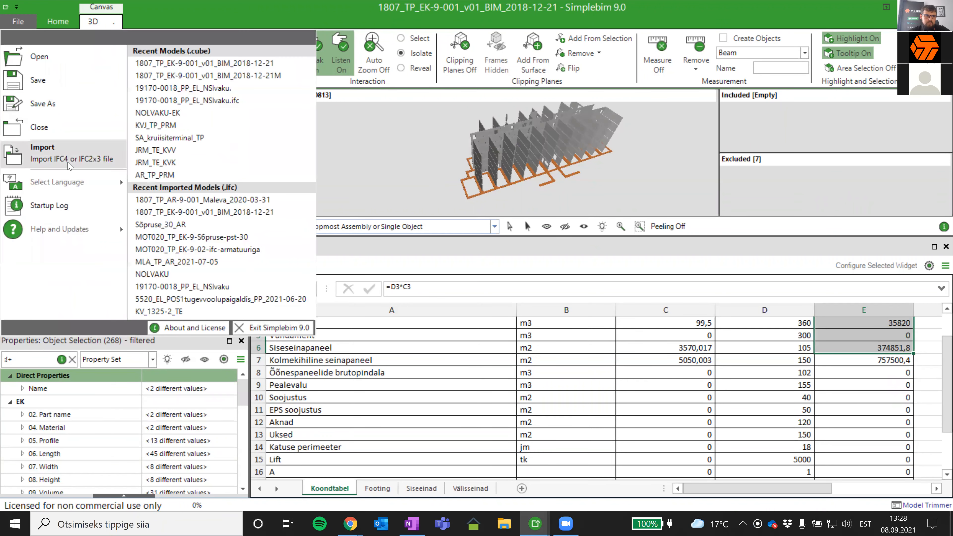
pyautogui.click(49, 99)
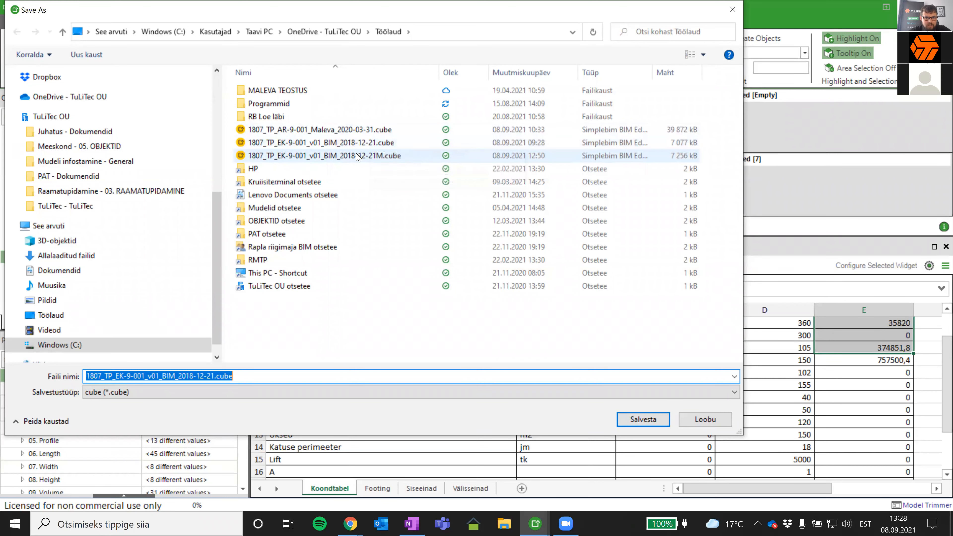
pyautogui.click(362, 156)
pyautogui.click(658, 422)
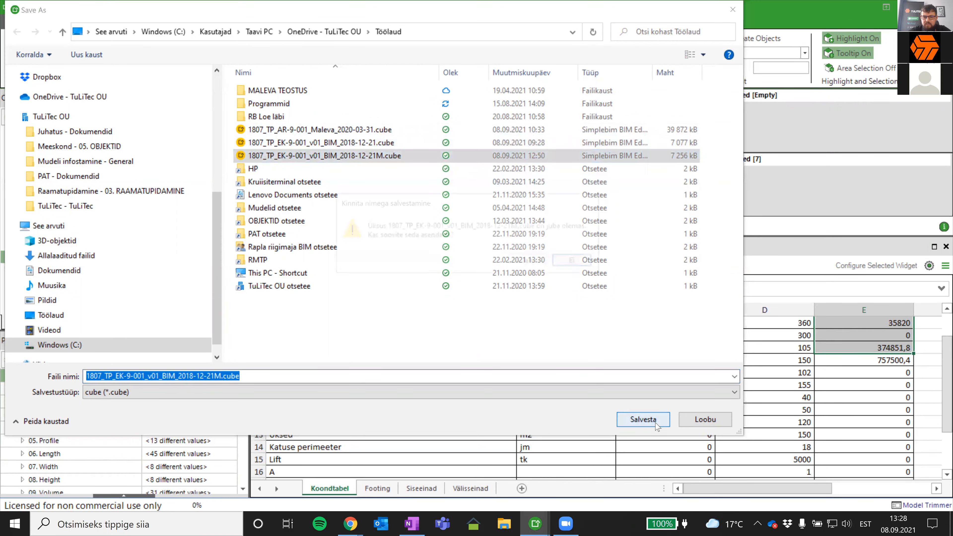
pyautogui.click(534, 262)
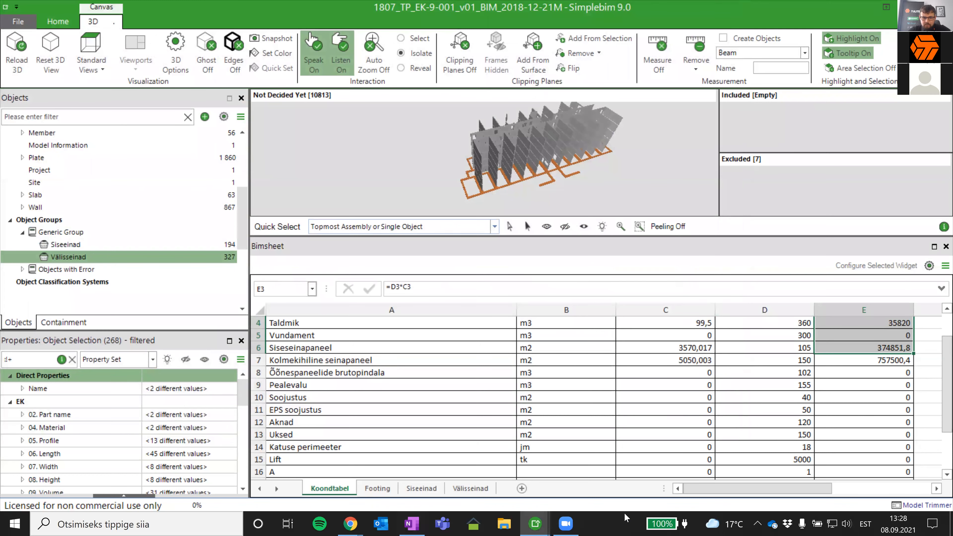
# - Save the Bimsheet logic as EK DEMO in the BIMSheet DEMO folder, overwriting the existing one
pyautogui.click(944, 266)
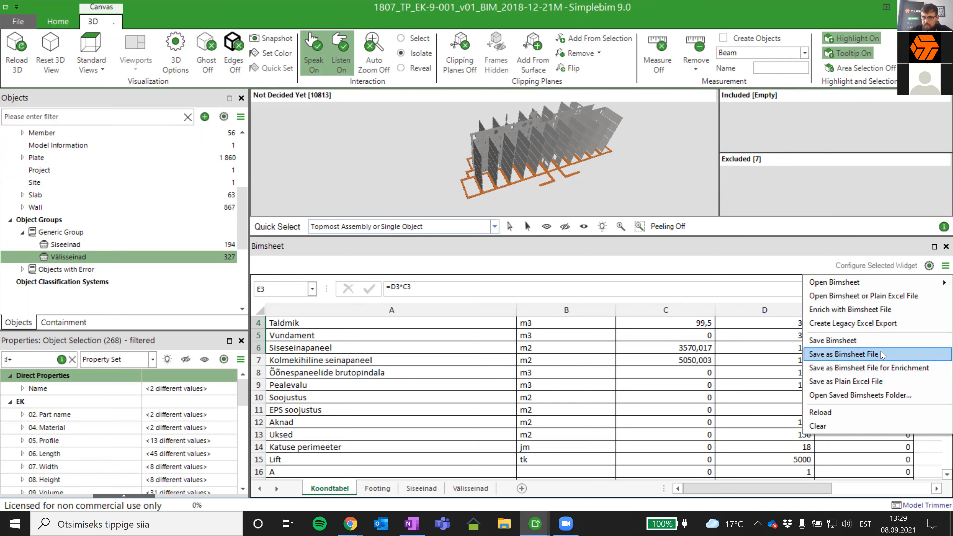
pyautogui.click(857, 342)
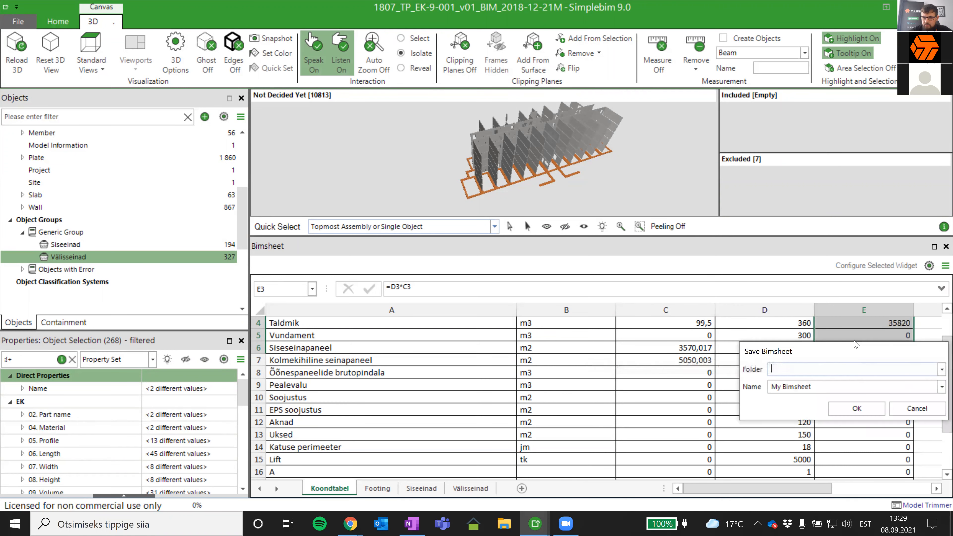
pyautogui.click(941, 369)
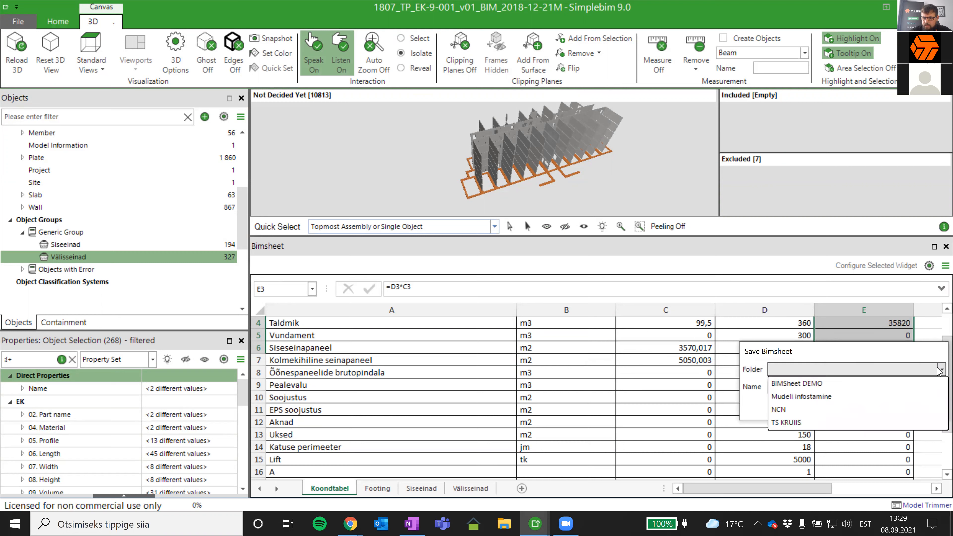
pyautogui.click(796, 385)
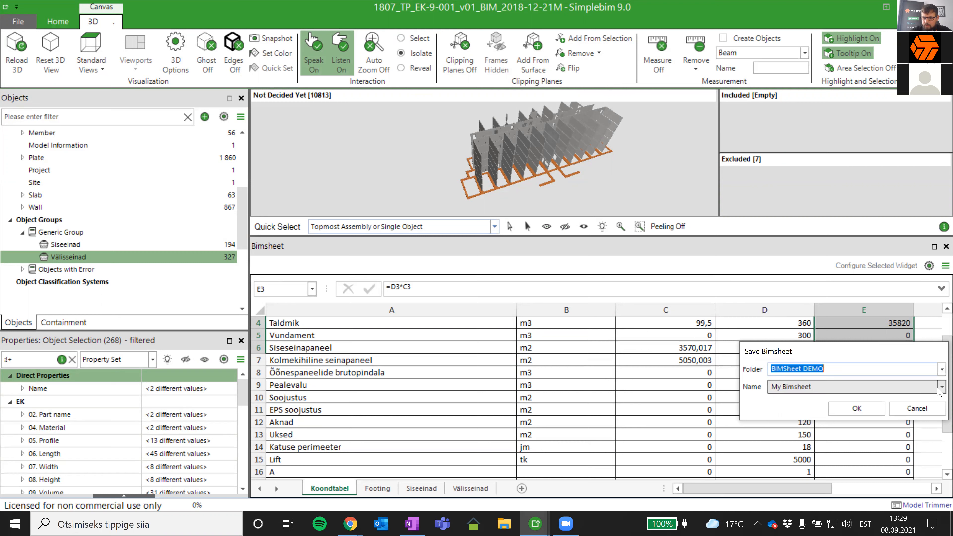
pyautogui.click(784, 400)
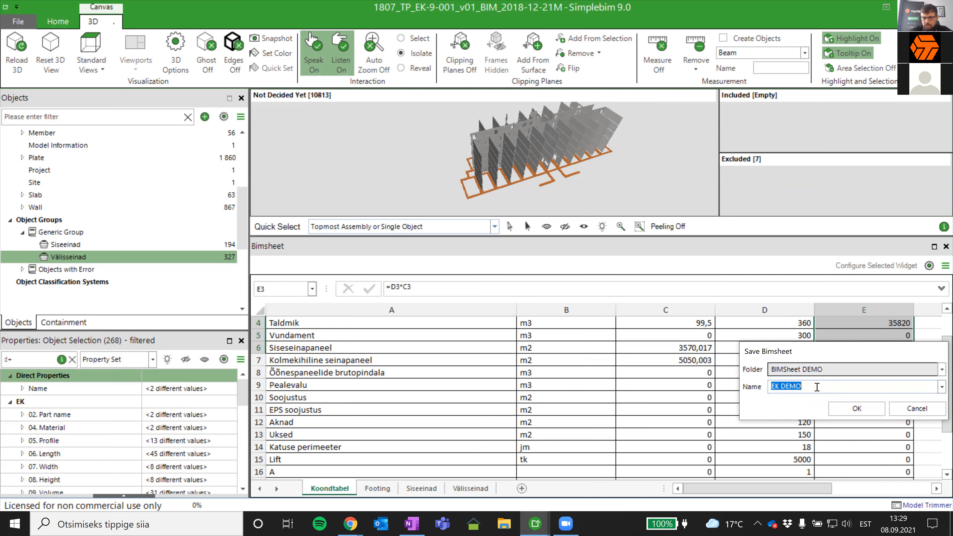
pyautogui.click(851, 409)
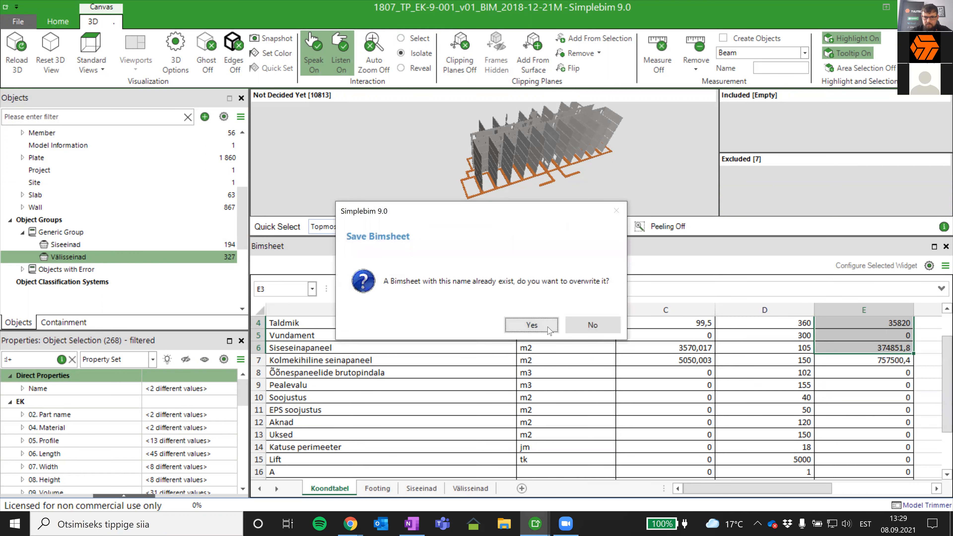
pyautogui.click(544, 325)
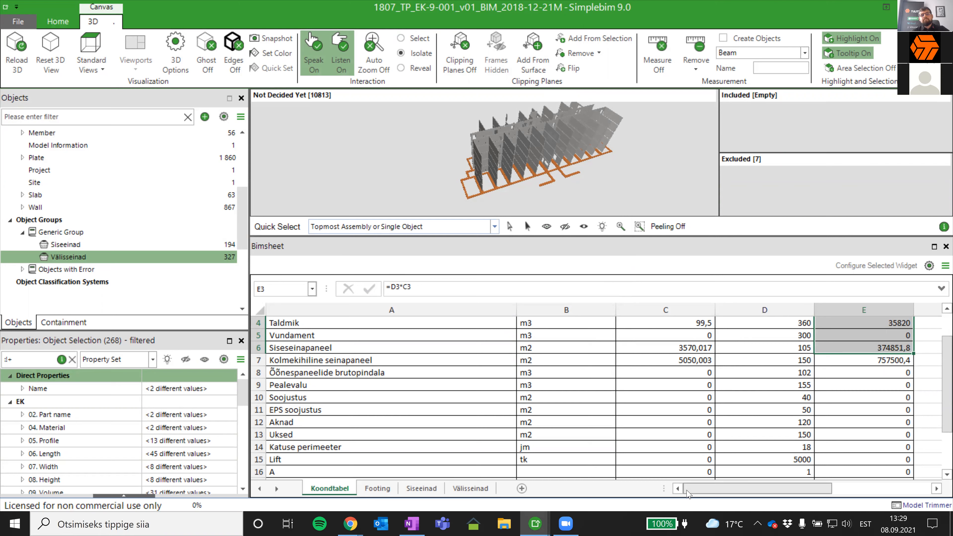
pyautogui.scroll(1, 675, 425)
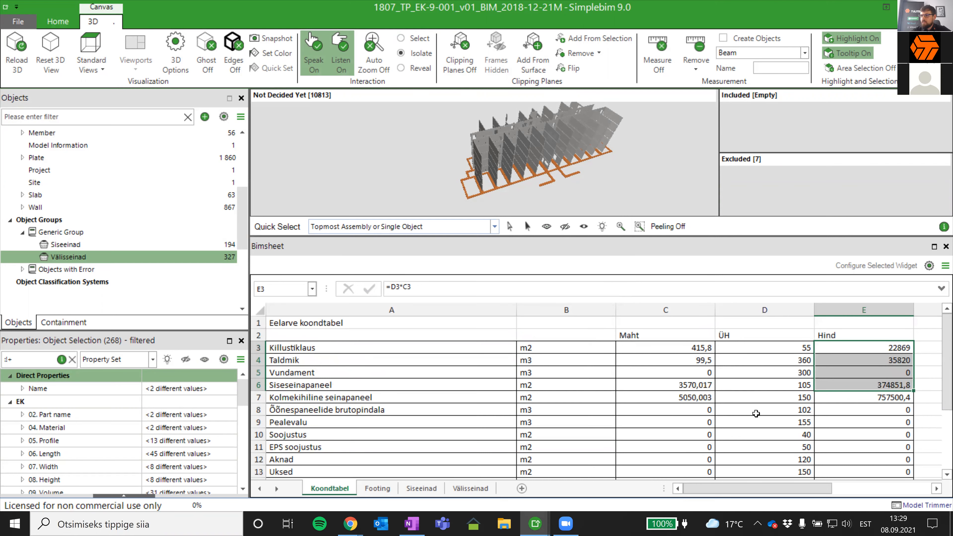
pyautogui.hotkey('alt', 'Tab')
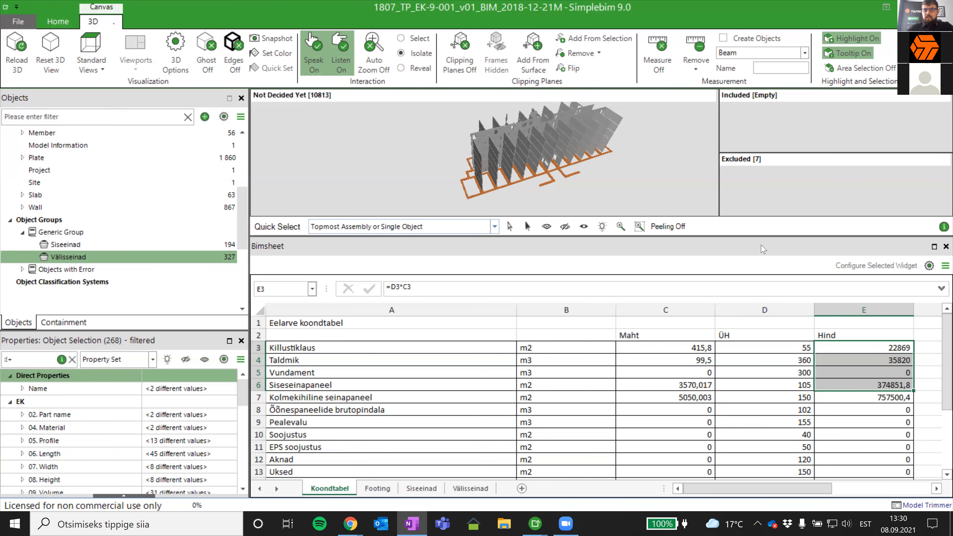
# - Enlarge the 3D view by shrinking the Bimsheet area and look through the Koondtabel rows
pyautogui.moveTo(638, 238); pyautogui.dragTo(580, 306)
pyautogui.scroll(-2, 570, 399)
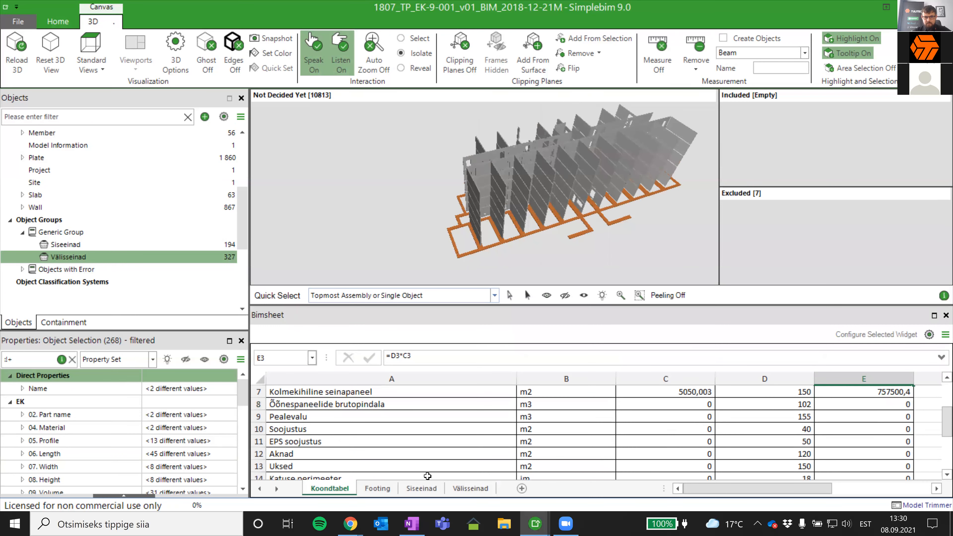
pyautogui.scroll(-1, 449, 447)
pyautogui.scroll(3, 439, 462)
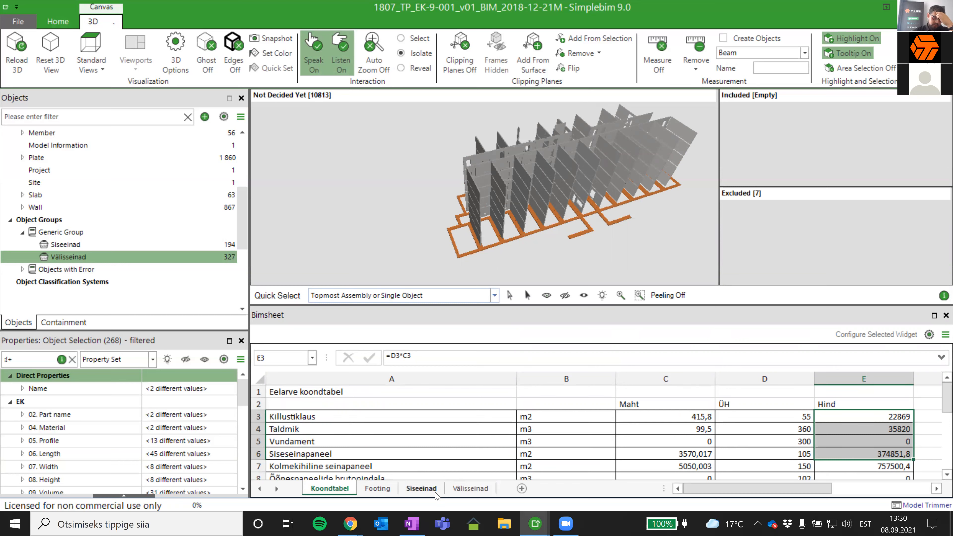
# - Isolate the first four inner wall panels in 3D by selecting part names A3:A6 on the Siseeinad sheet
pyautogui.click(421, 488)
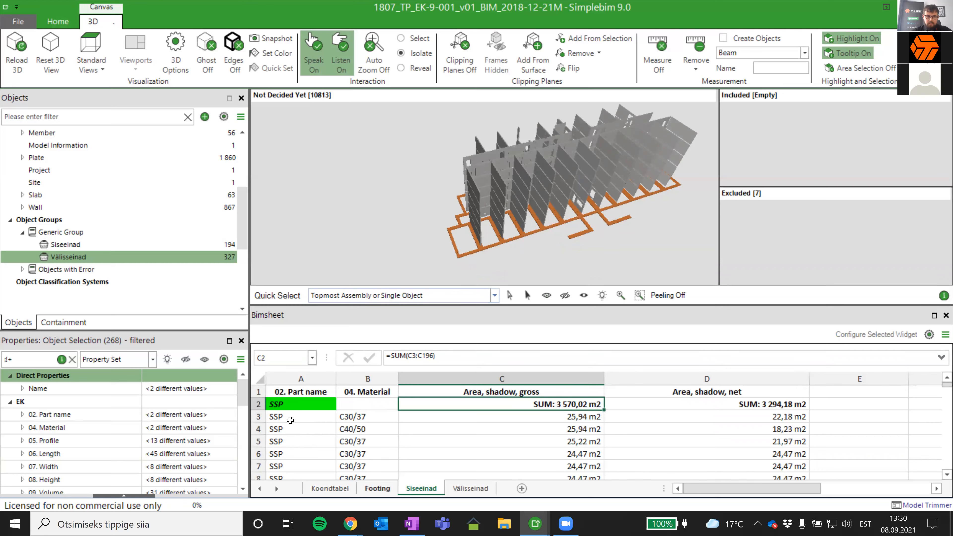
pyautogui.click(286, 453)
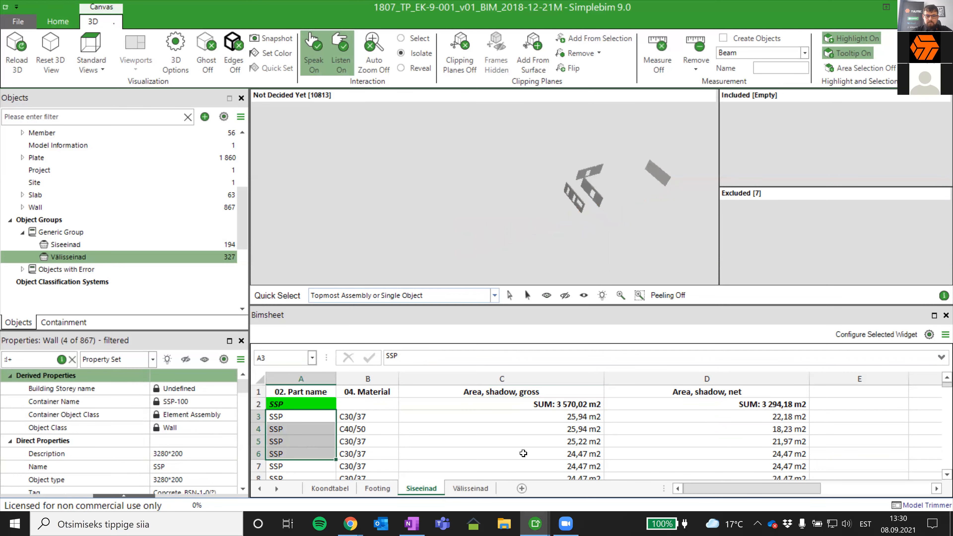
# - Change the part name in cell A3 of the Siseeinad sheet to Sisesein
pyautogui.click(469, 453)
pyautogui.doubleClick(299, 414)
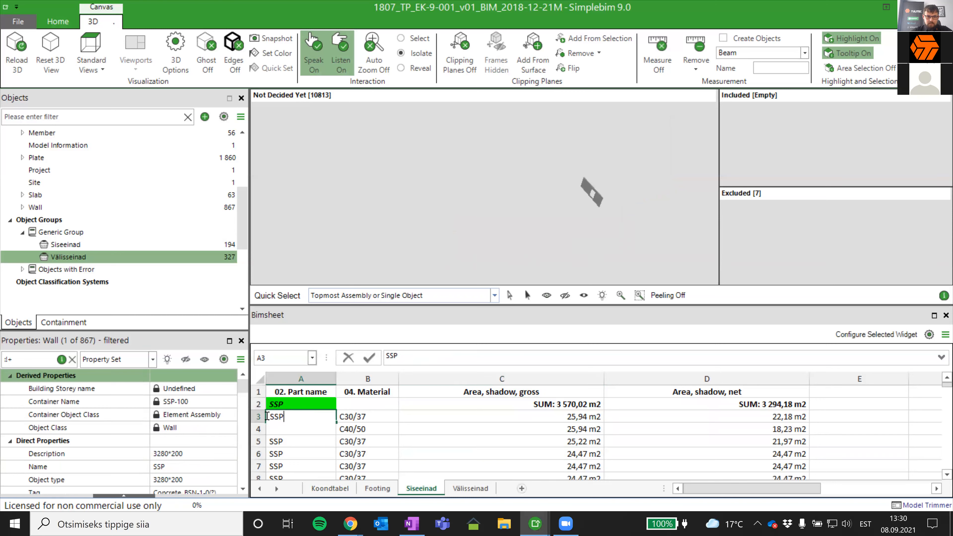
pyautogui.write('Si')
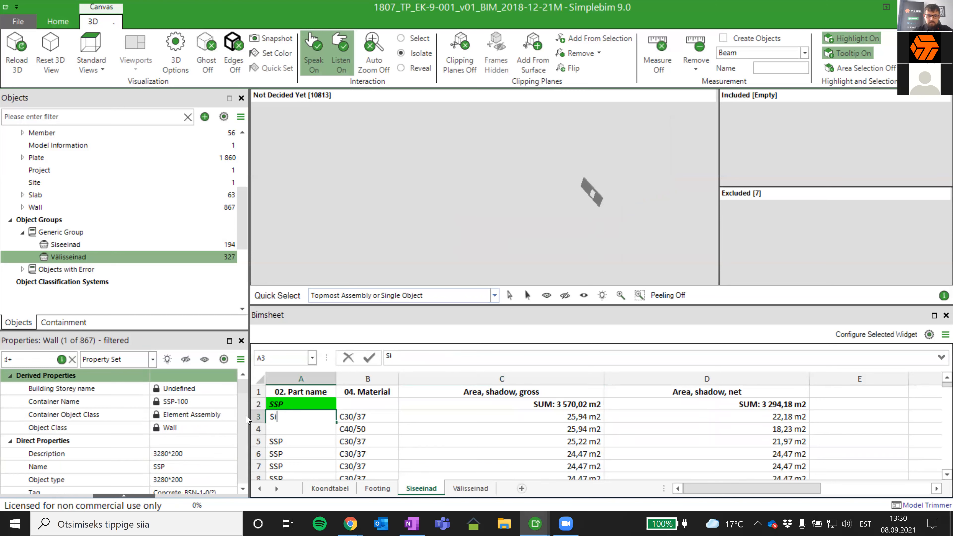
pyautogui.write('sesein')
pyautogui.press('Return')
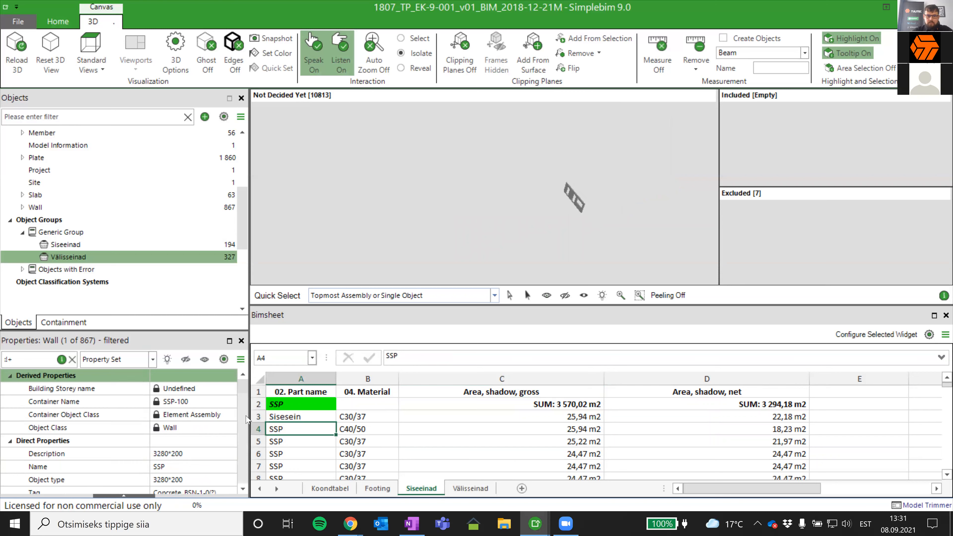
# - Select the row 4 wall panel's assembly in 3D and examine its EK, level and quantity properties
pyautogui.click(579, 204)
pyautogui.scroll(-5, 149, 430)
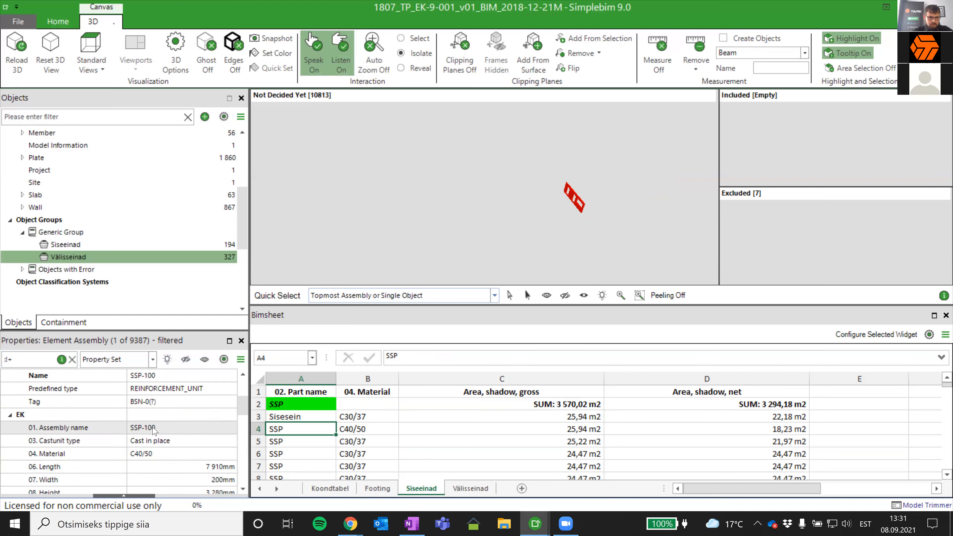
pyautogui.scroll(-2, 154, 430)
pyautogui.scroll(4, 225, 432)
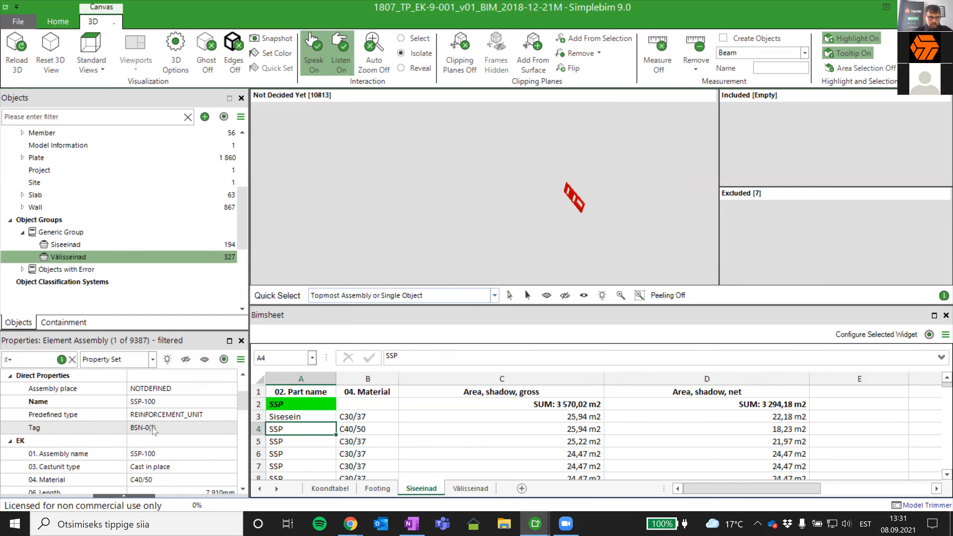
pyautogui.scroll(-5, 161, 431)
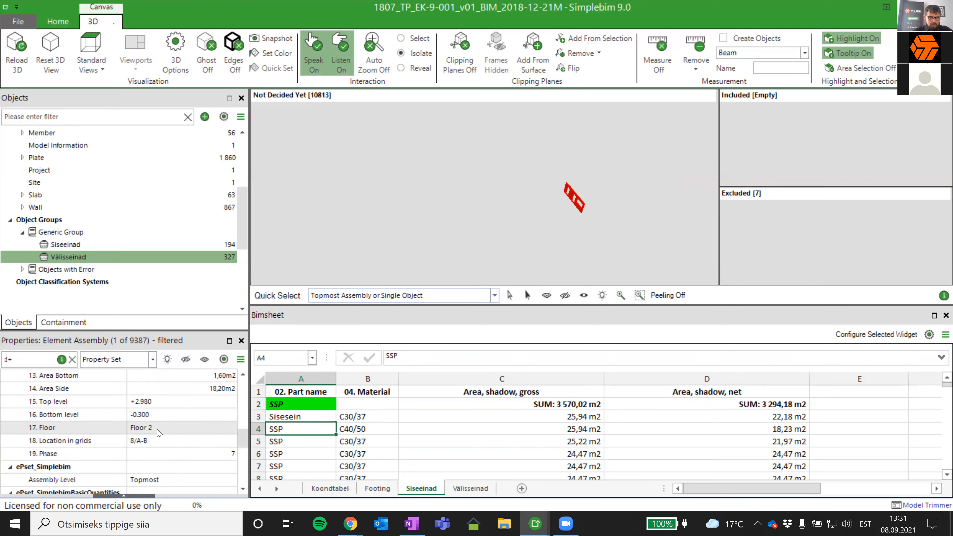
pyautogui.scroll(2, 157, 432)
pyautogui.scroll(3, 157, 432)
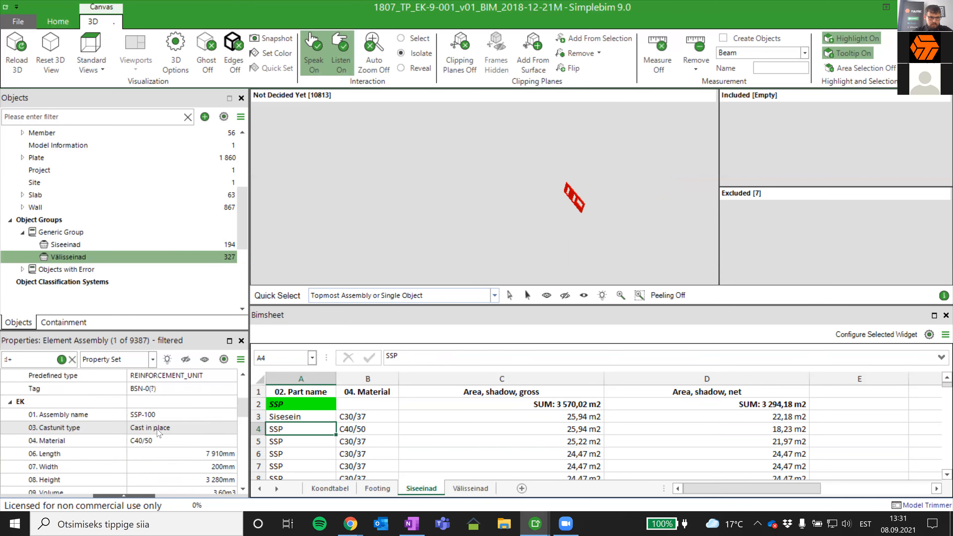
pyautogui.click(569, 194)
pyautogui.scroll(-2, 29, 459)
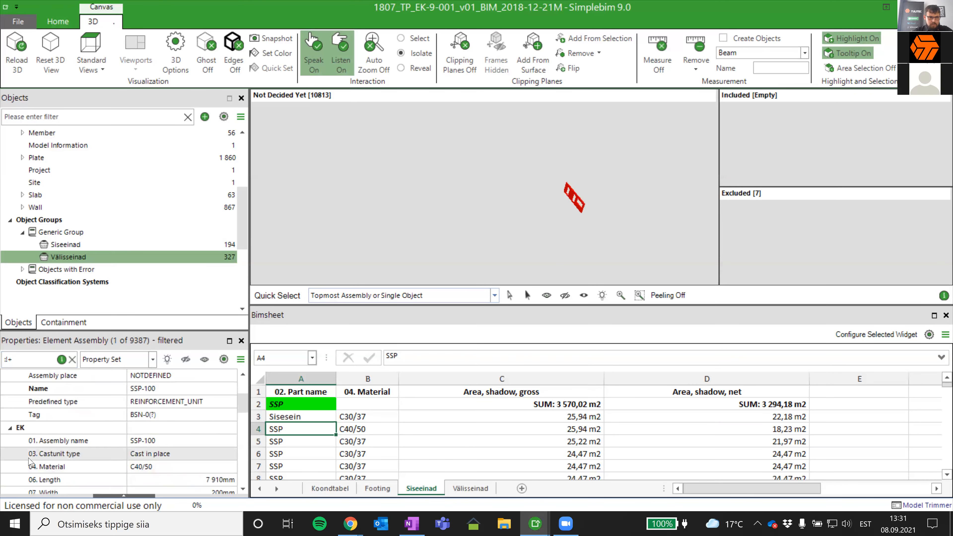
pyautogui.scroll(-6, 34, 458)
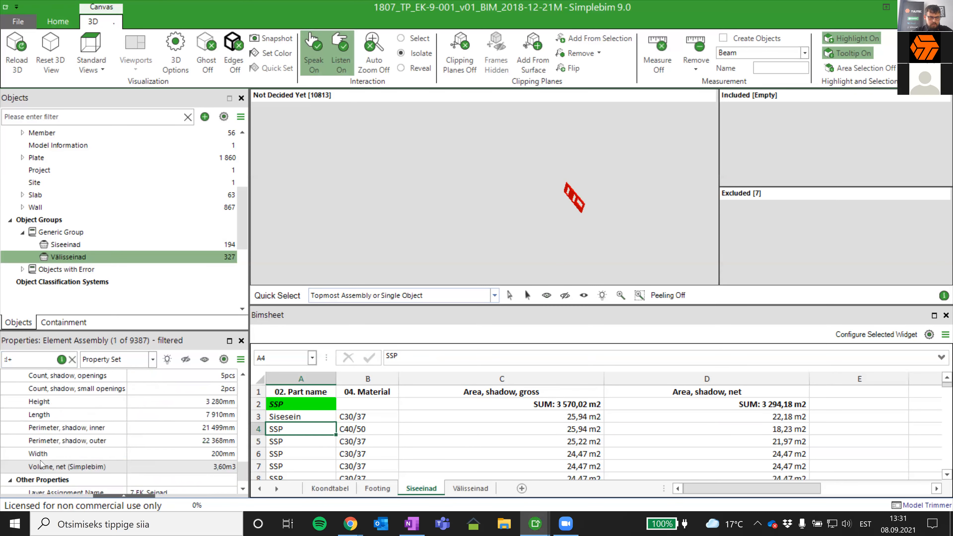
pyautogui.scroll(6, 48, 476)
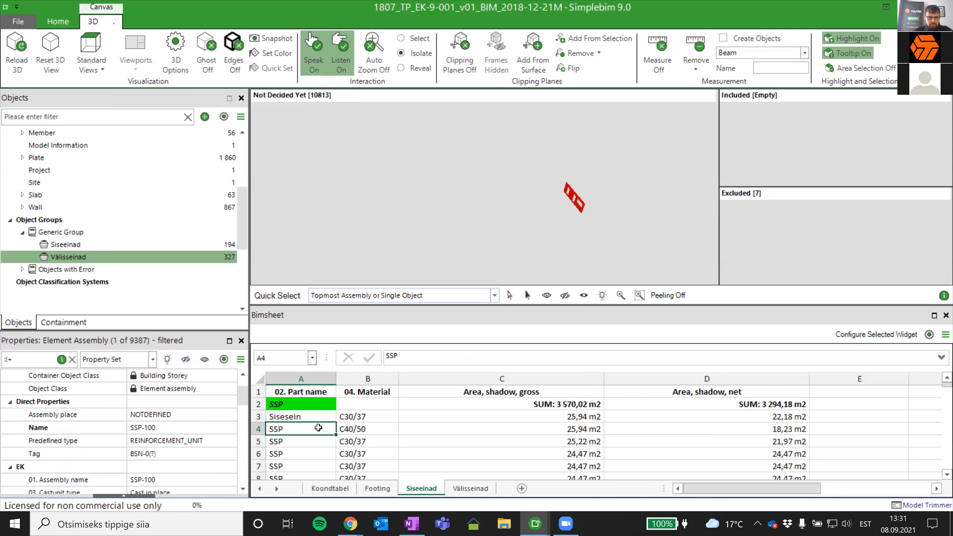
# - Isolate the Sisesein wall from row 3, set Quick Select to Single Object and check the wall's EK part name
pyautogui.click(345, 431)
pyautogui.click(306, 417)
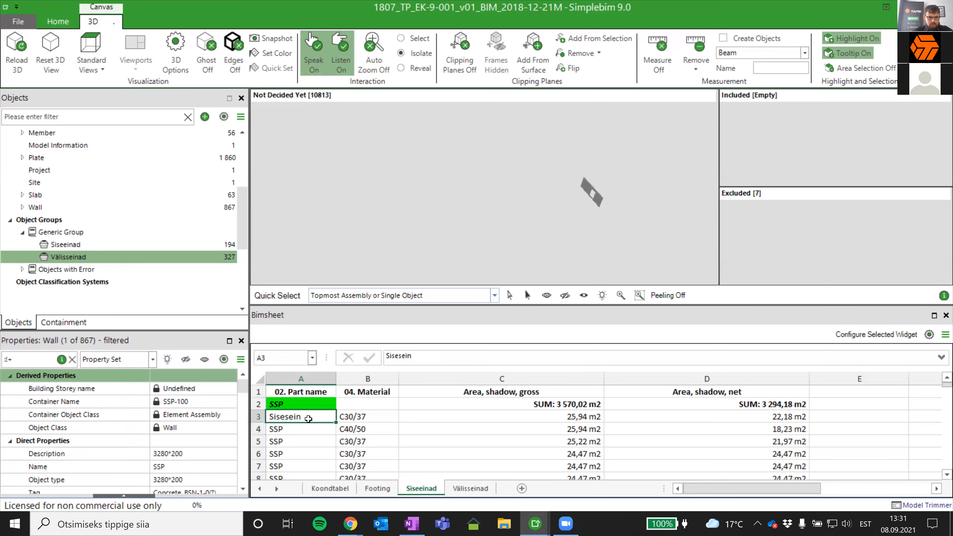
pyautogui.click(338, 296)
pyautogui.click(336, 318)
pyautogui.click(595, 189)
pyautogui.scroll(-3, 116, 434)
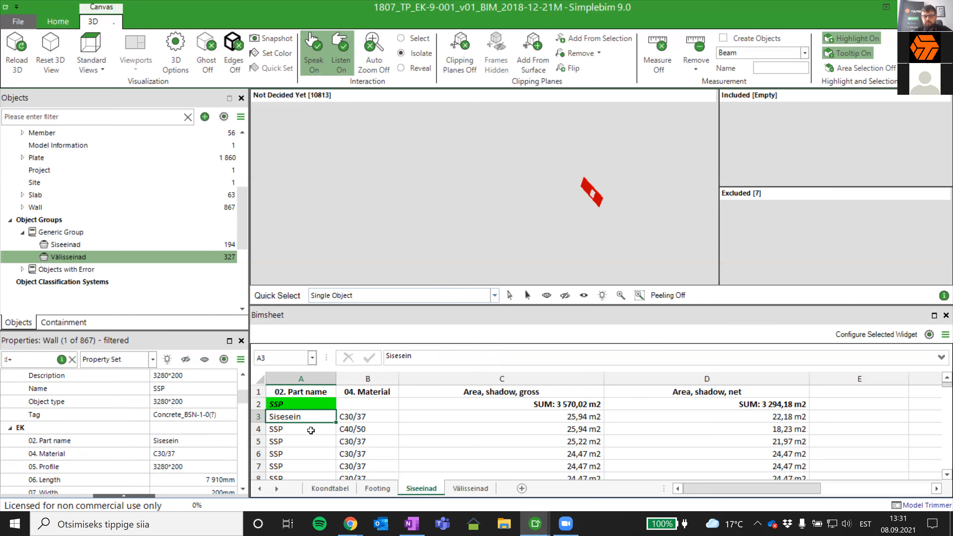
pyautogui.scroll(-2, 291, 432)
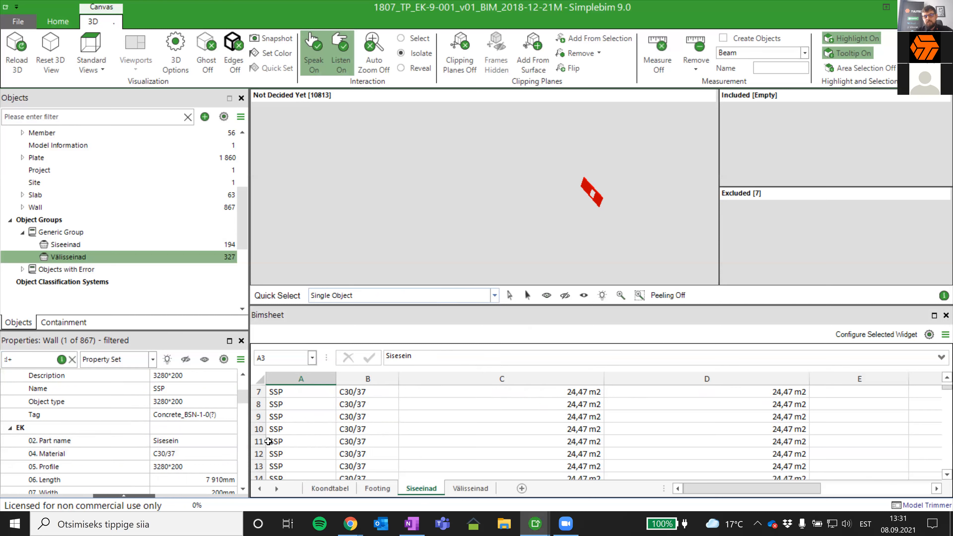
pyautogui.scroll(2, 306, 454)
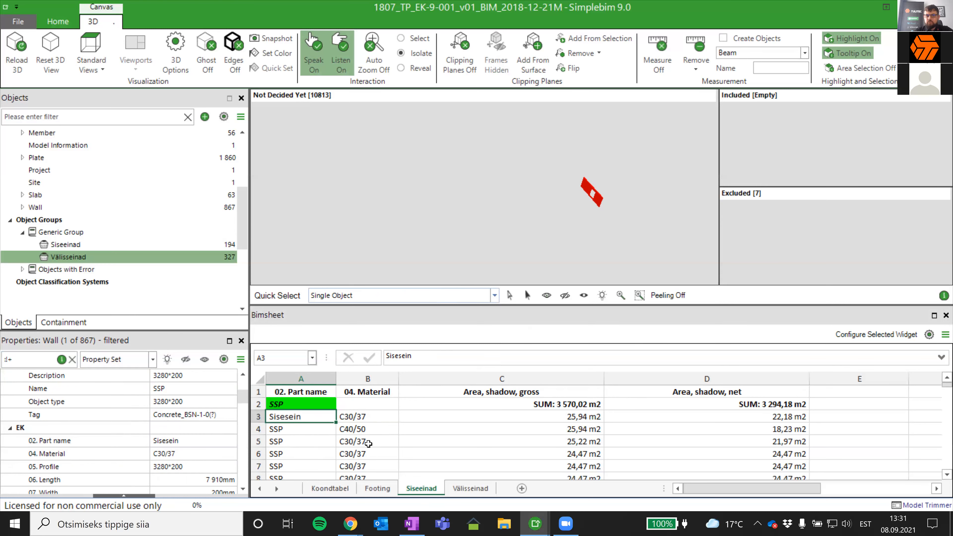
# - Copy the C30/37 material from cell B3 into cell B4 for the second inner wall panel
pyautogui.click(371, 417)
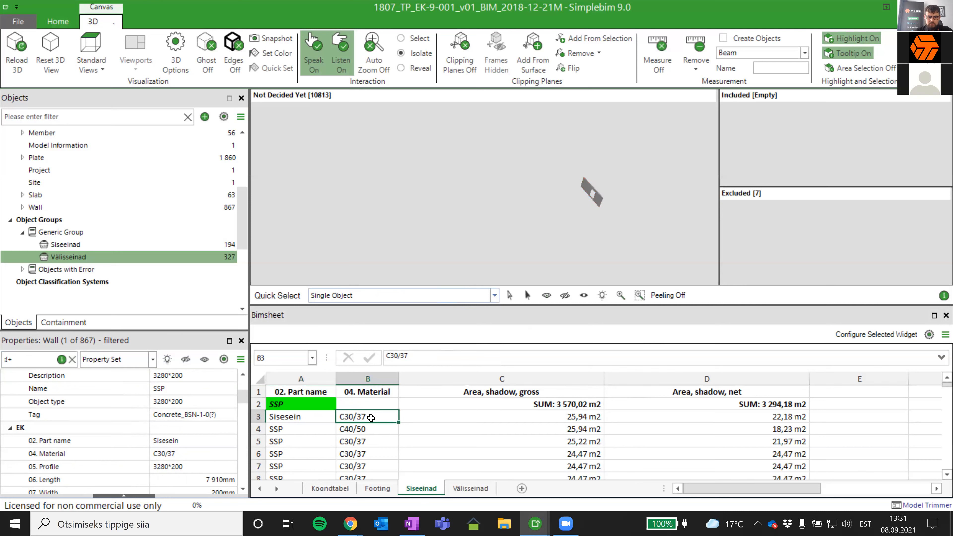
pyautogui.click(353, 429)
pyautogui.click(362, 417)
pyautogui.click(363, 429)
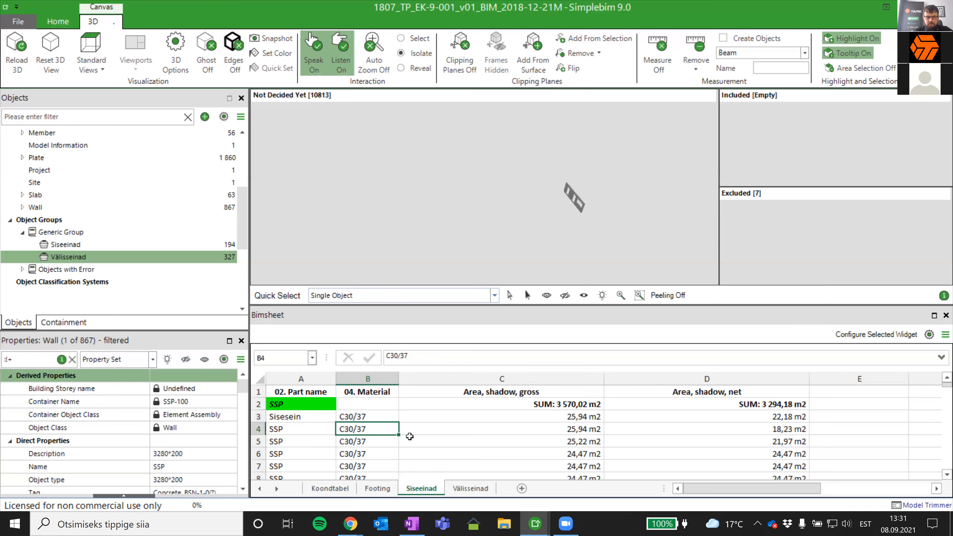
pyautogui.click(418, 442)
pyautogui.click(342, 430)
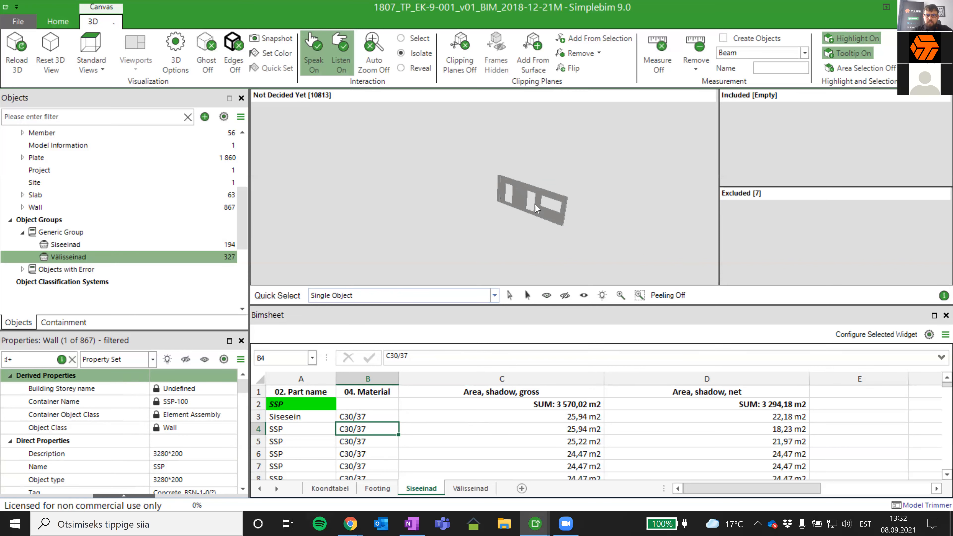
# - Bring all model objects back into the 3D view and turn the building to see it as a whole
pyautogui.hotkey('ctrl', 'a')
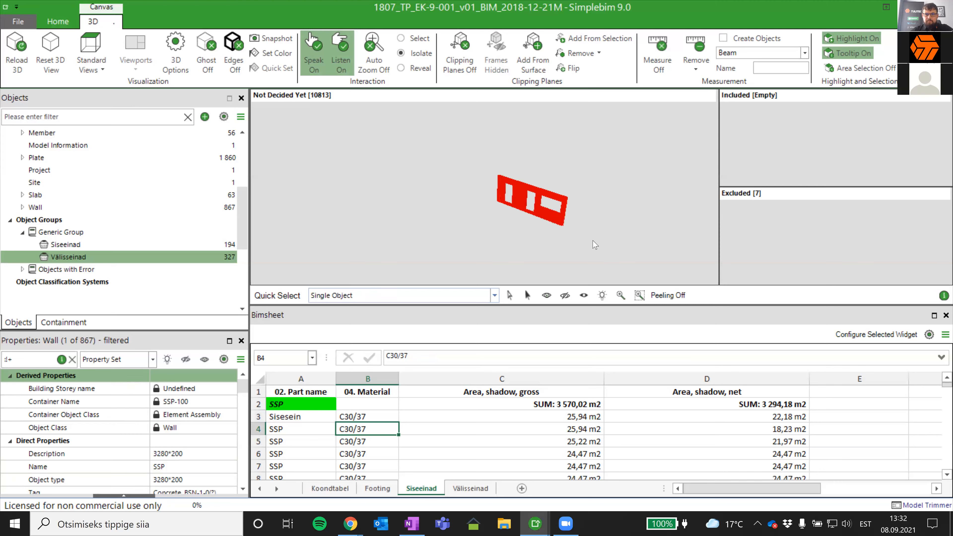
pyautogui.rightClick(537, 252)
pyautogui.click(508, 286)
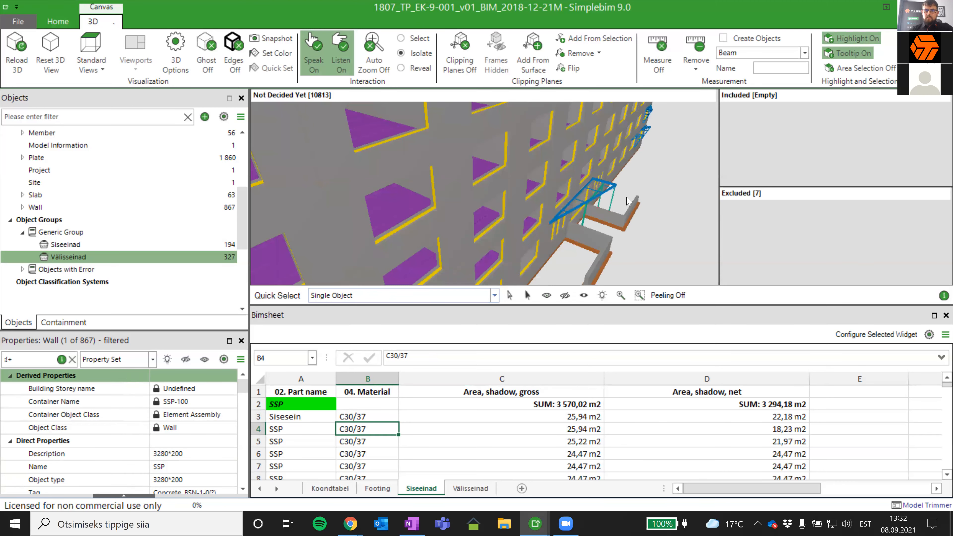
pyautogui.scroll(-5, 648, 221)
pyautogui.moveTo(648, 222); pyautogui.dragTo(458, 215)
pyautogui.moveTo(581, 213); pyautogui.dragTo(584, 223)
pyautogui.moveTo(584, 223); pyautogui.dragTo(586, 229, button='middle')
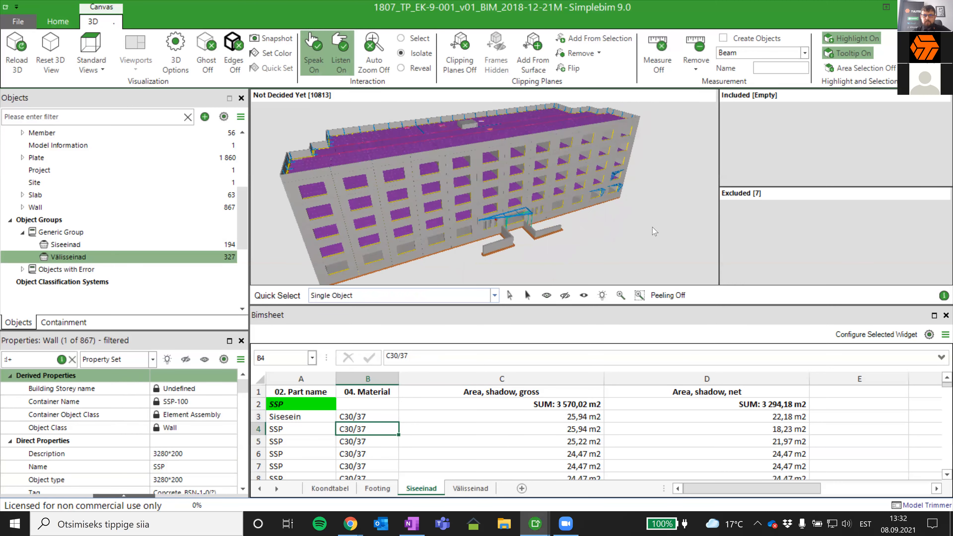
pyautogui.moveTo(674, 237); pyautogui.dragTo(622, 270, button='middle')
# - Show the Koondtabel sheet's budget rows and resize the Bimsheet area so the table and building fit together
pyautogui.moveTo(594, 311); pyautogui.dragTo(592, 353)
pyautogui.moveTo(520, 297); pyautogui.dragTo(564, 269, button='middle')
pyautogui.scroll(-1, 514, 463)
pyautogui.scroll(1, 475, 462)
pyautogui.click(330, 488)
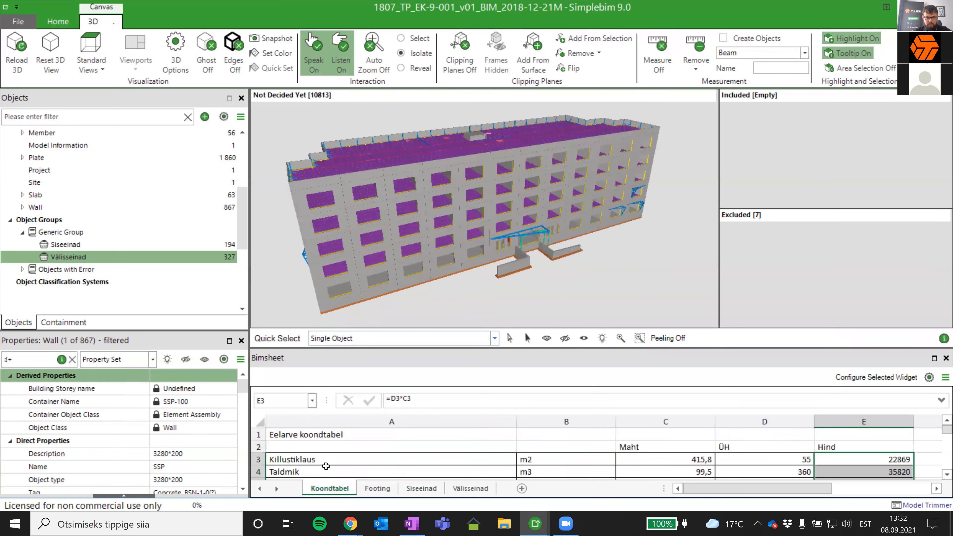
pyautogui.scroll(-1, 325, 466)
pyautogui.moveTo(413, 348); pyautogui.dragTo(375, 257)
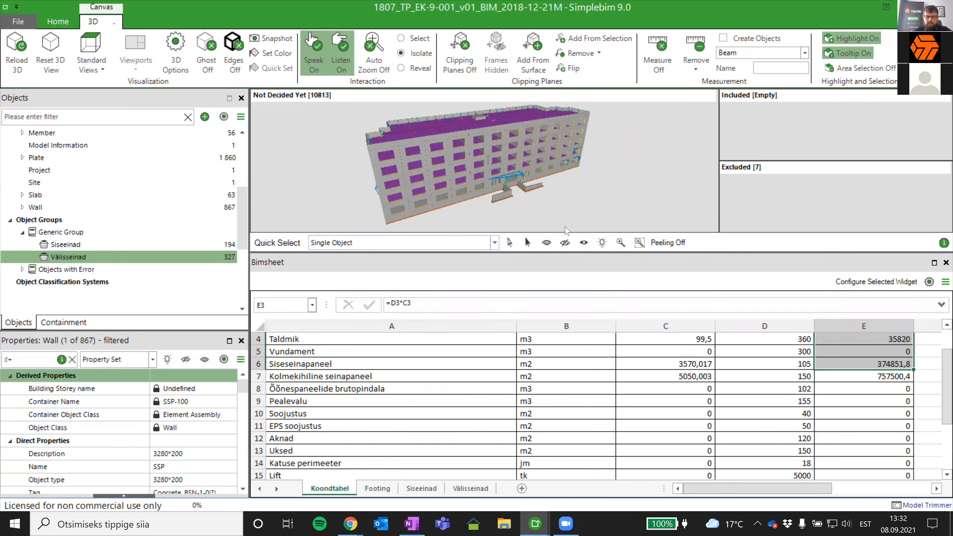
pyautogui.moveTo(572, 192); pyautogui.dragTo(567, 221)
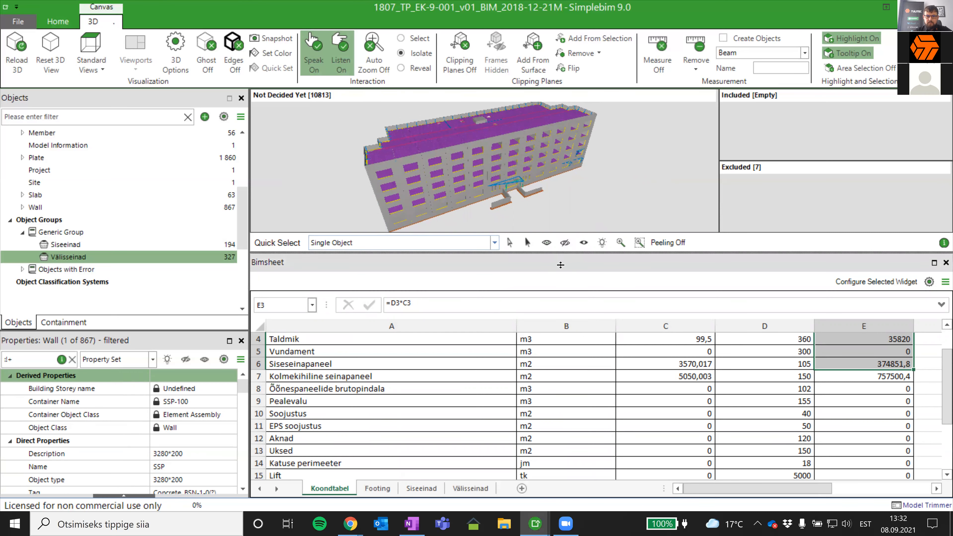
pyautogui.moveTo(562, 256); pyautogui.dragTo(546, 316)
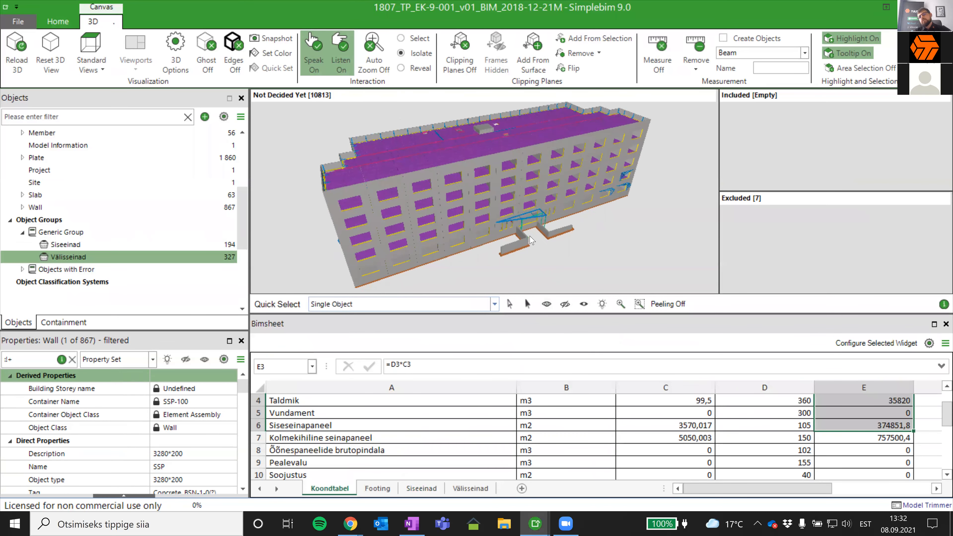
# - Select a narrow hollow-core panel on the roof as a single object and examine its EK profile and dimensions
pyautogui.moveTo(527, 206)
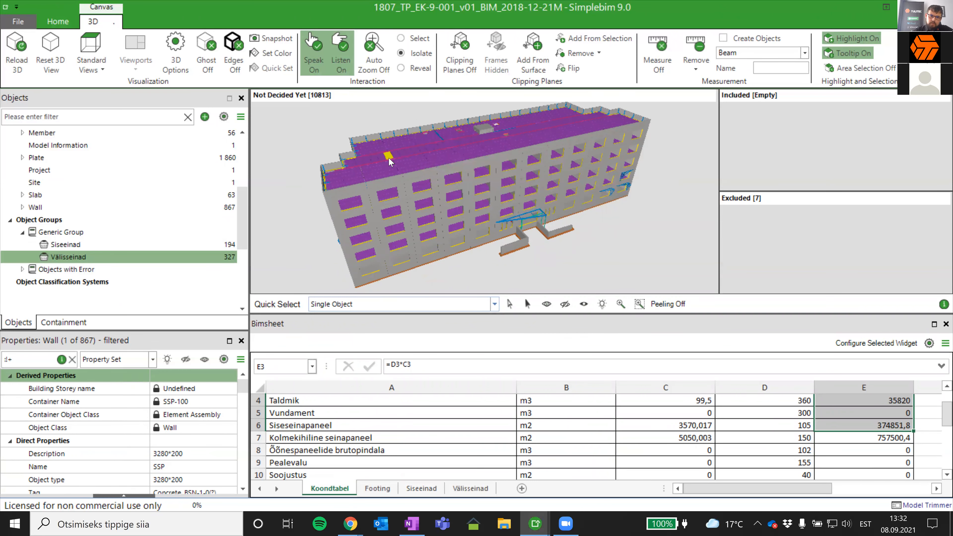
pyautogui.moveTo(389, 168)
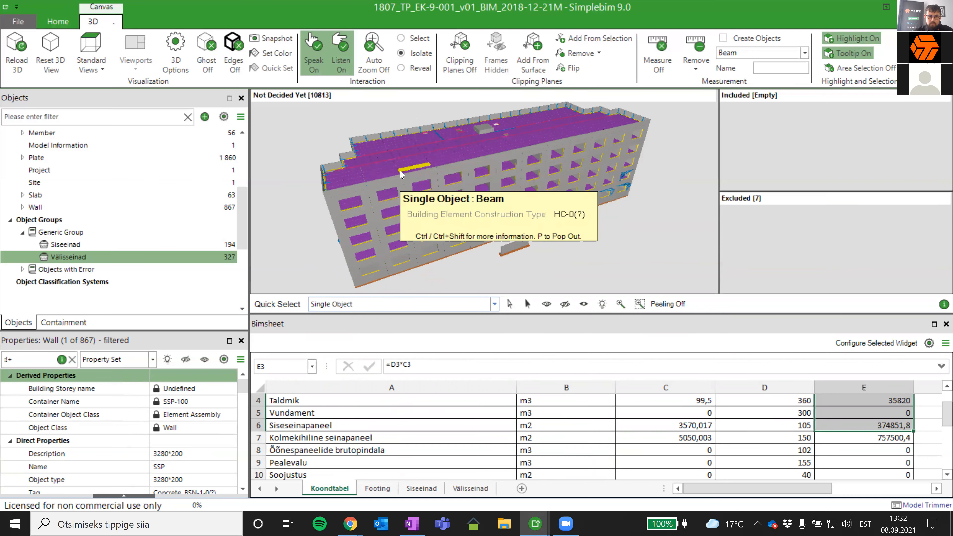
pyautogui.scroll(6, 400, 172)
pyautogui.scroll(8, 389, 195)
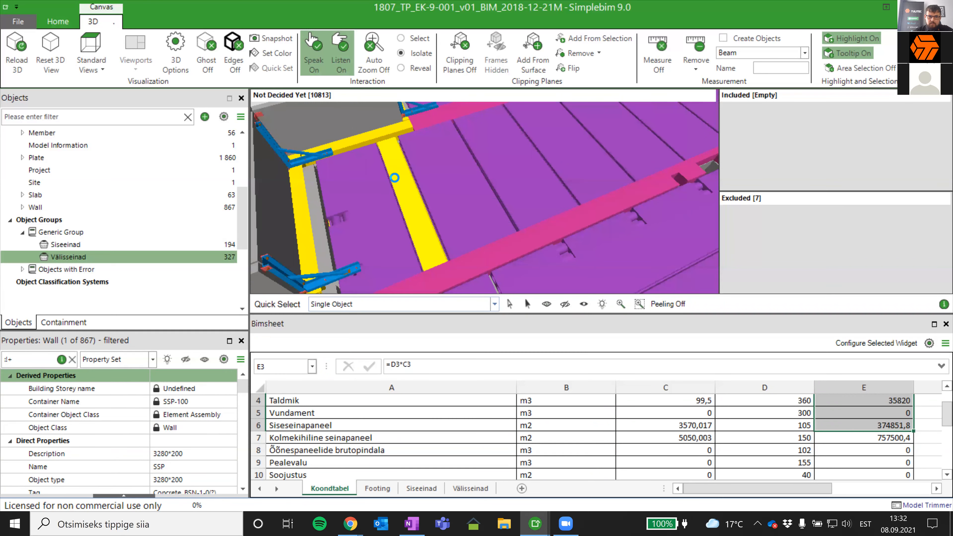
pyautogui.click(394, 177)
pyautogui.scroll(-2, 148, 446)
pyautogui.scroll(-2, 152, 447)
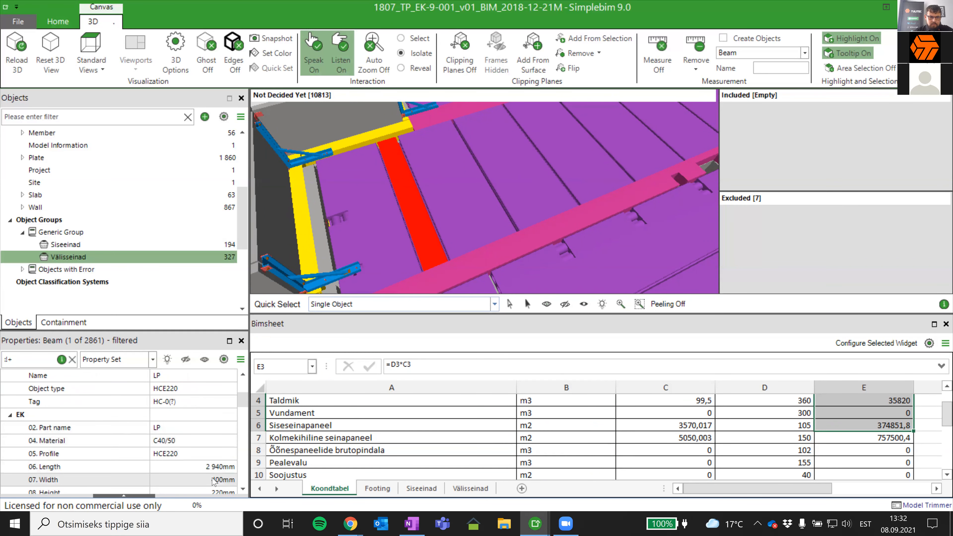
pyautogui.moveTo(435, 239)
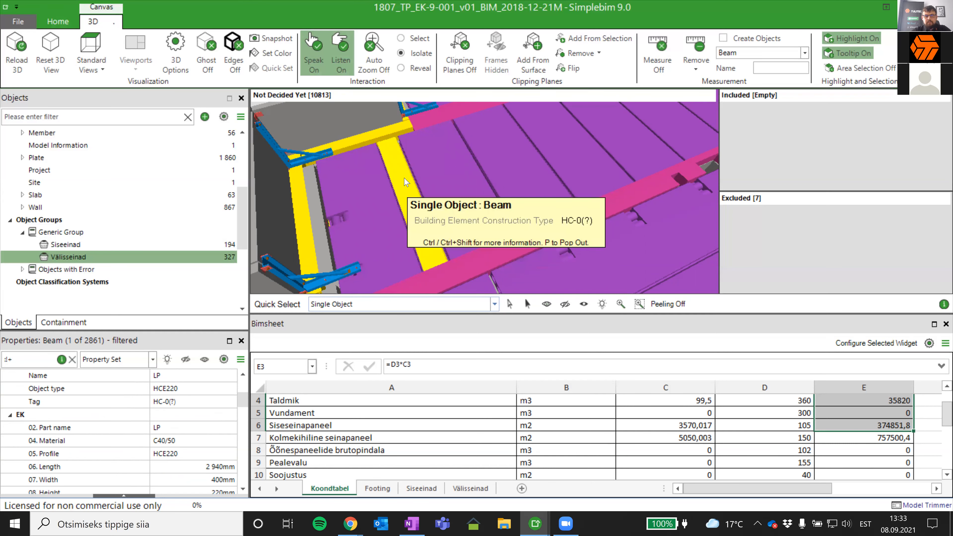
pyautogui.scroll(-4, 410, 170)
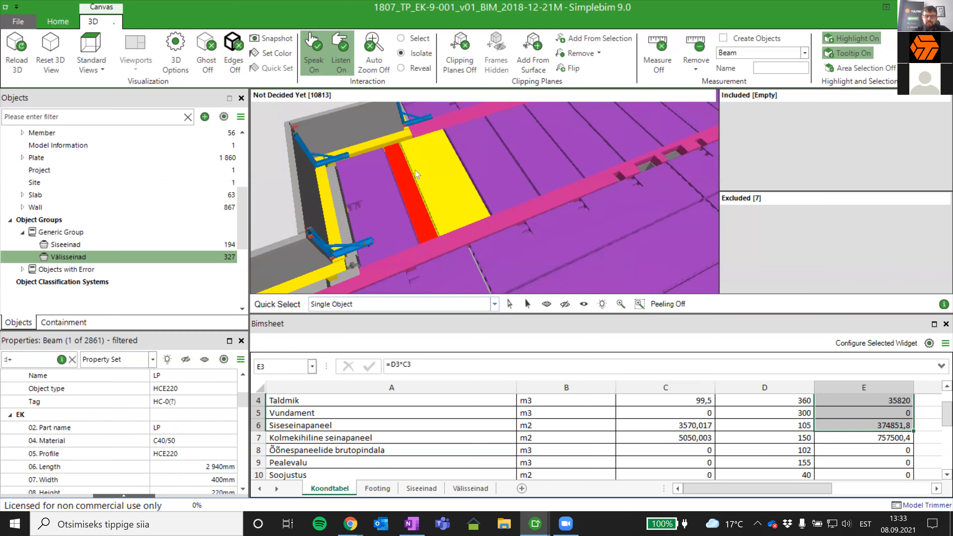
pyautogui.scroll(-5, 457, 195)
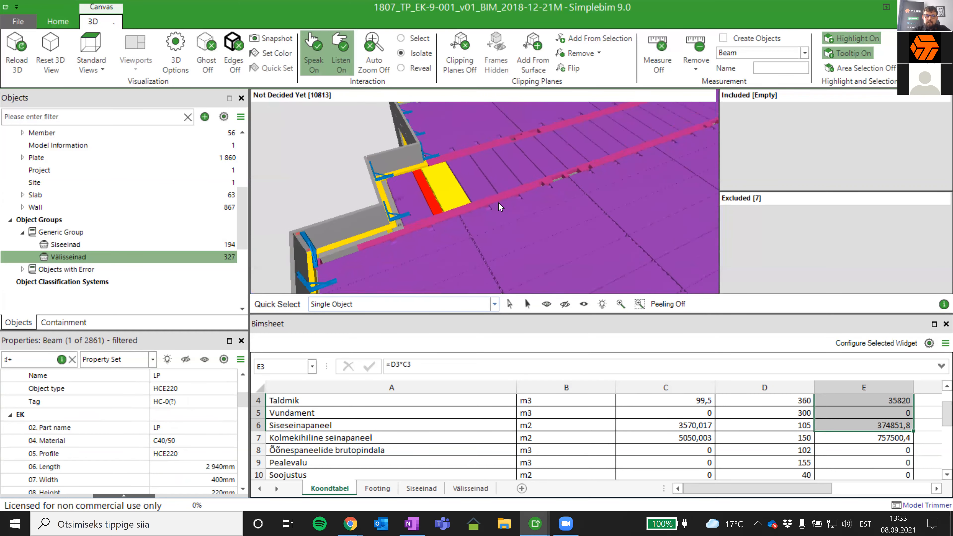
pyautogui.scroll(-4, 457, 197)
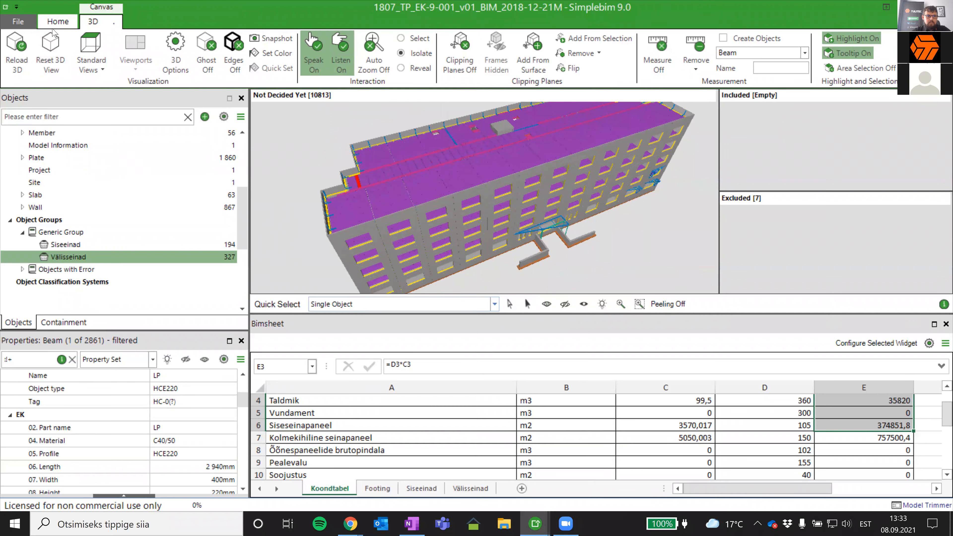
# - Apply the TULITEC template Õõnespaneelide brutopindala v1 to the model
pyautogui.click(57, 21)
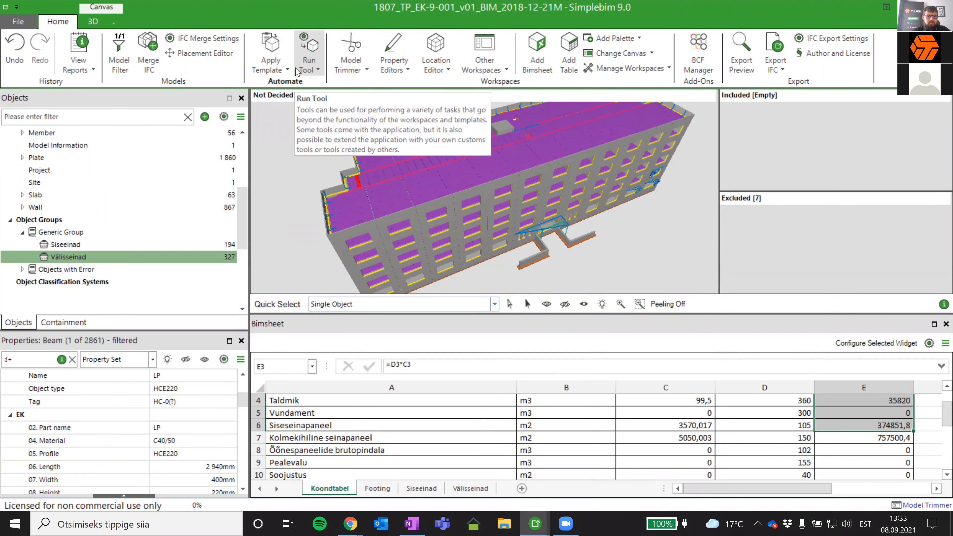
pyautogui.click(287, 71)
pyautogui.moveTo(352, 487)
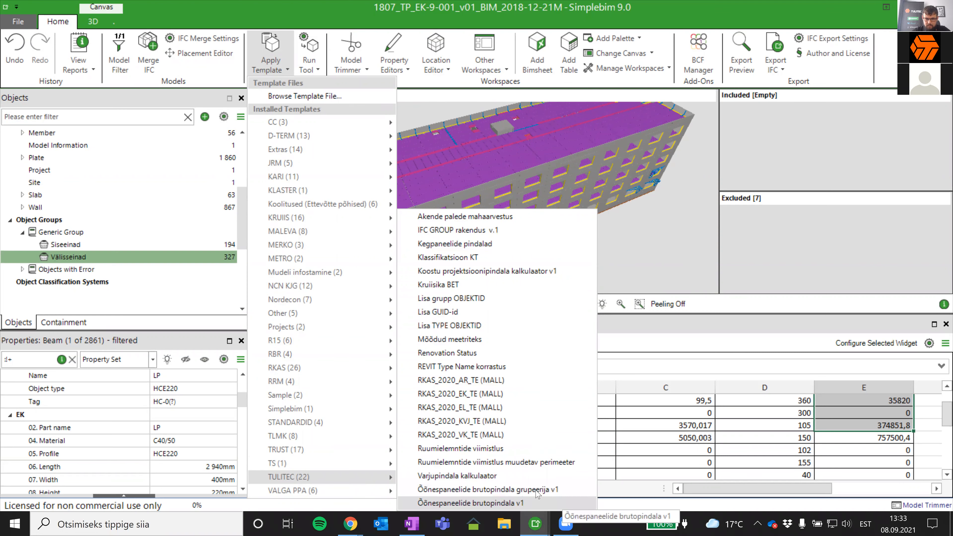
pyautogui.click(536, 499)
pyautogui.click(537, 333)
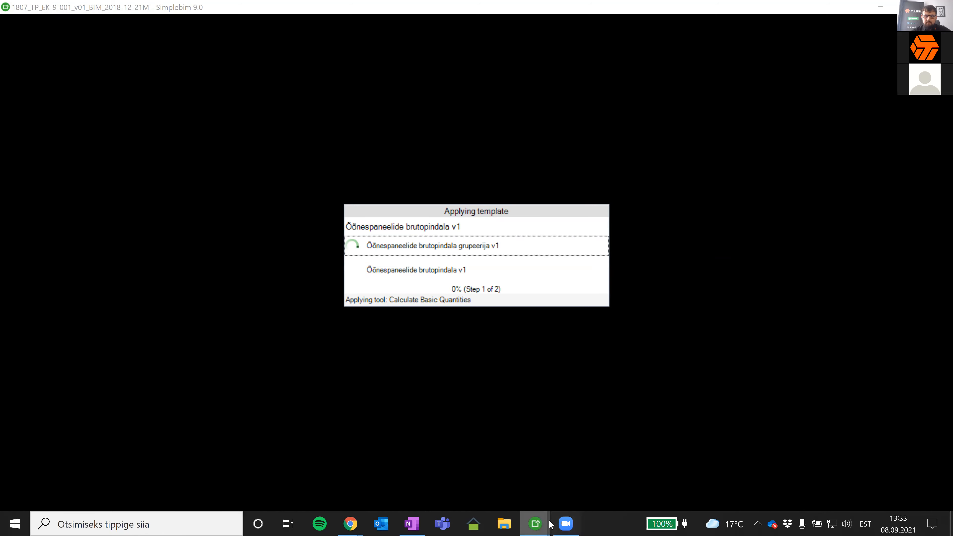
# - Isolate the Õõnespaneel 1200 object group in the 3D view and look over its panels up close
pyautogui.moveTo(550, 524)
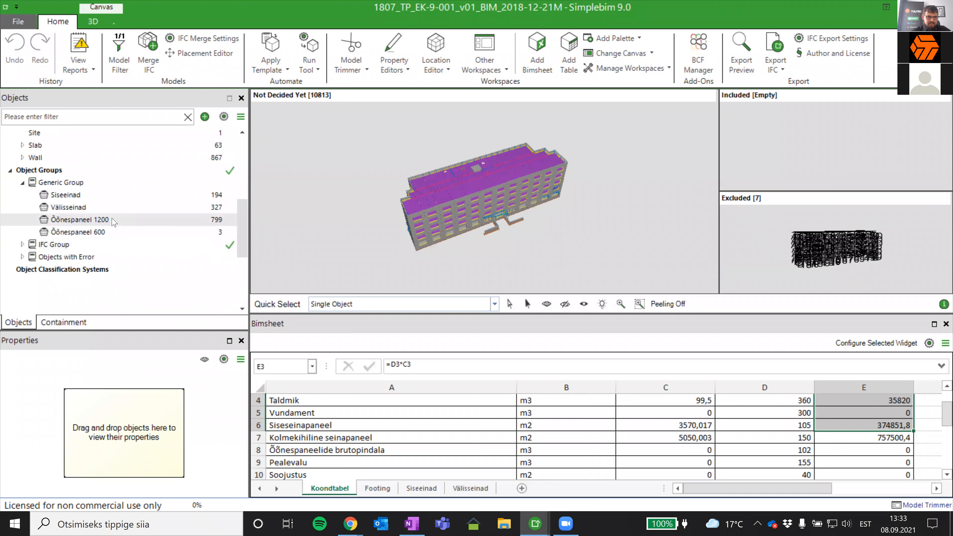
pyautogui.click(114, 220)
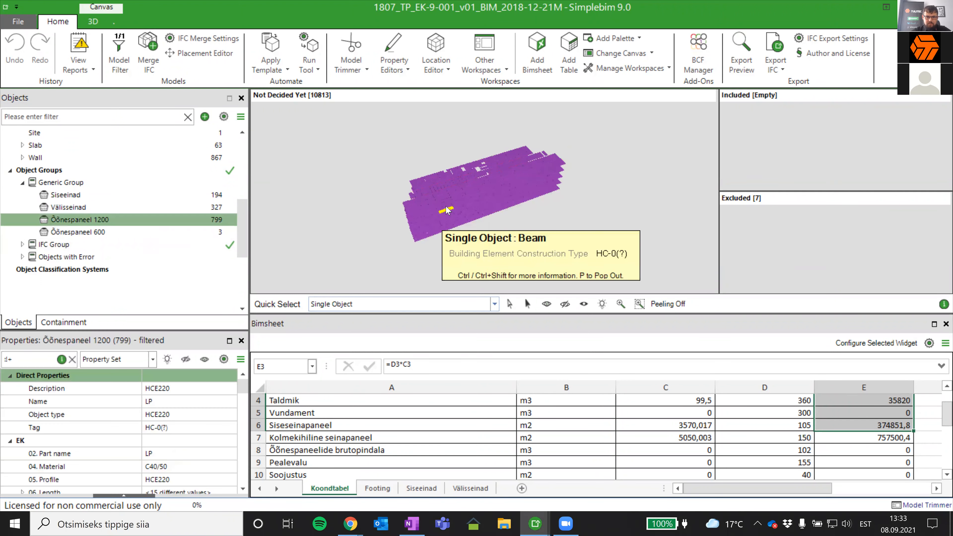
pyautogui.scroll(5, 446, 209)
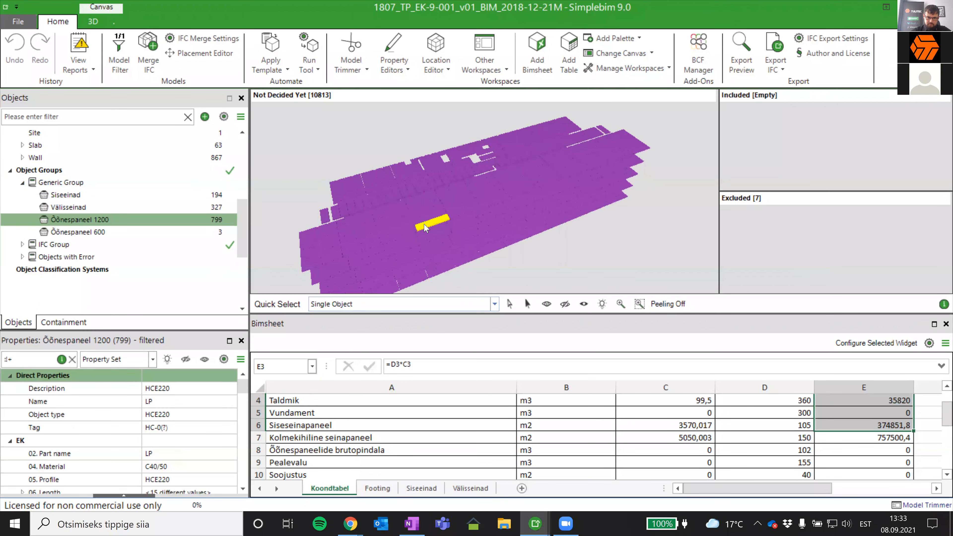
pyautogui.scroll(5, 384, 203)
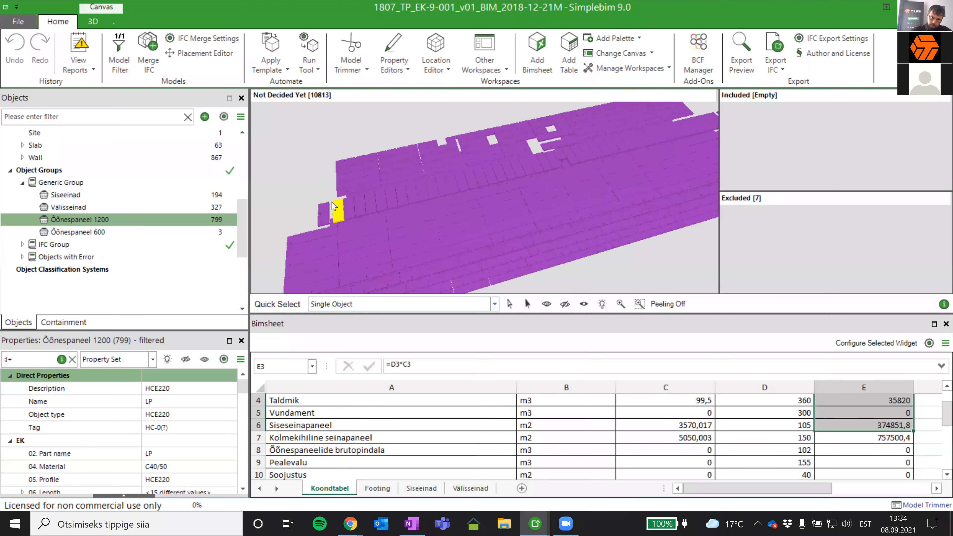
pyautogui.scroll(-2, 36, 462)
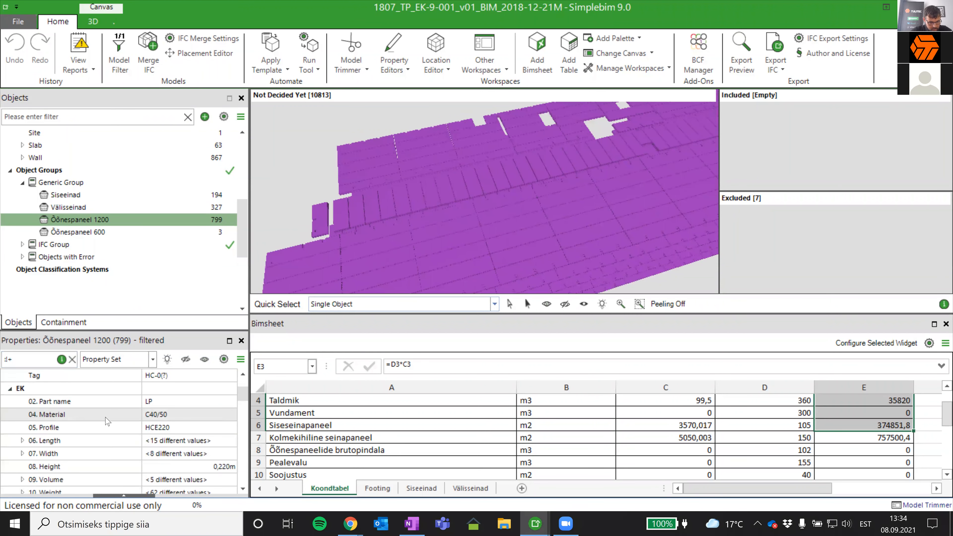
# - List the Width values of the Õõnespaneel 1200 group and isolate the 0,610 m wide panel to examine its shape
pyautogui.click(23, 440)
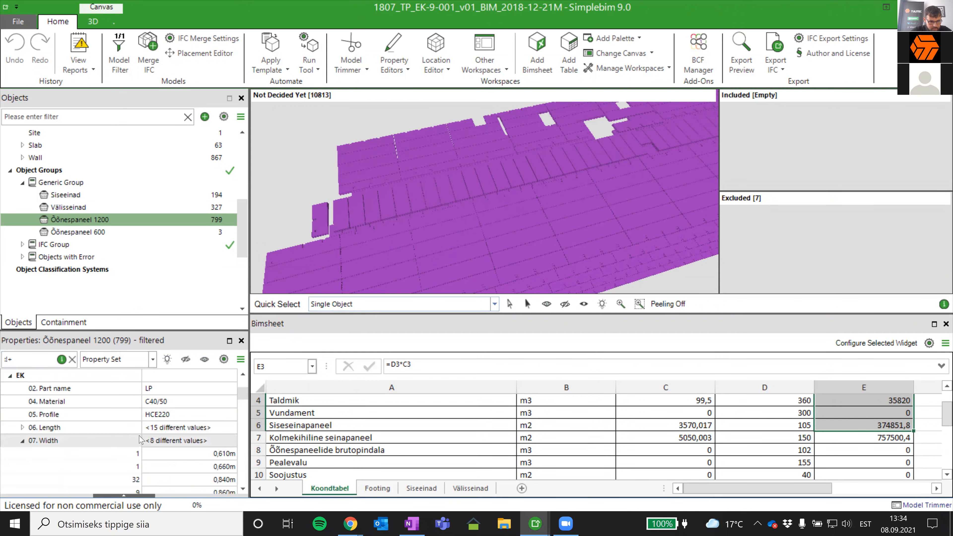
pyautogui.click(224, 428)
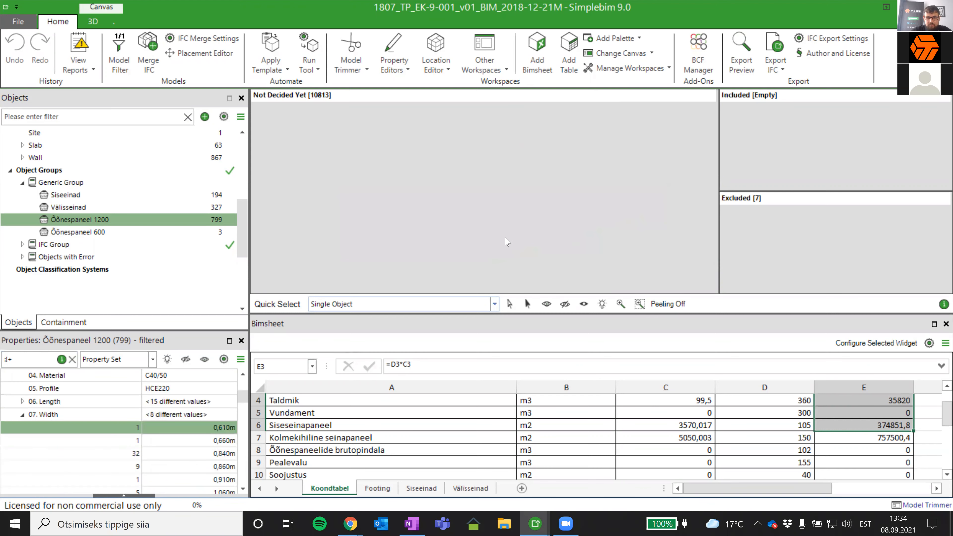
pyautogui.scroll(8, 594, 147)
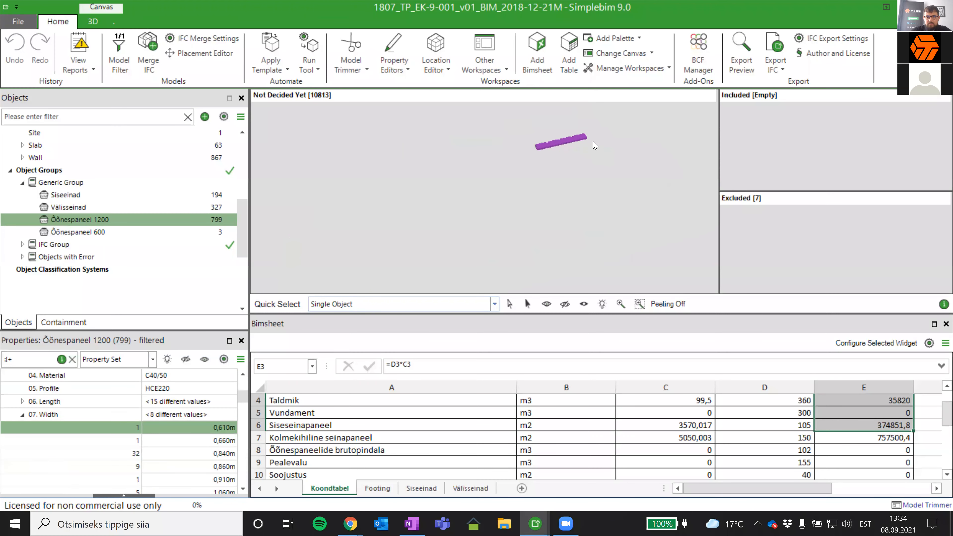
pyautogui.moveTo(554, 146); pyautogui.dragTo(554, 177, button='middle')
pyautogui.scroll(1, 540, 148)
pyautogui.scroll(3, 540, 152)
pyautogui.click(536, 181)
pyautogui.click(524, 225)
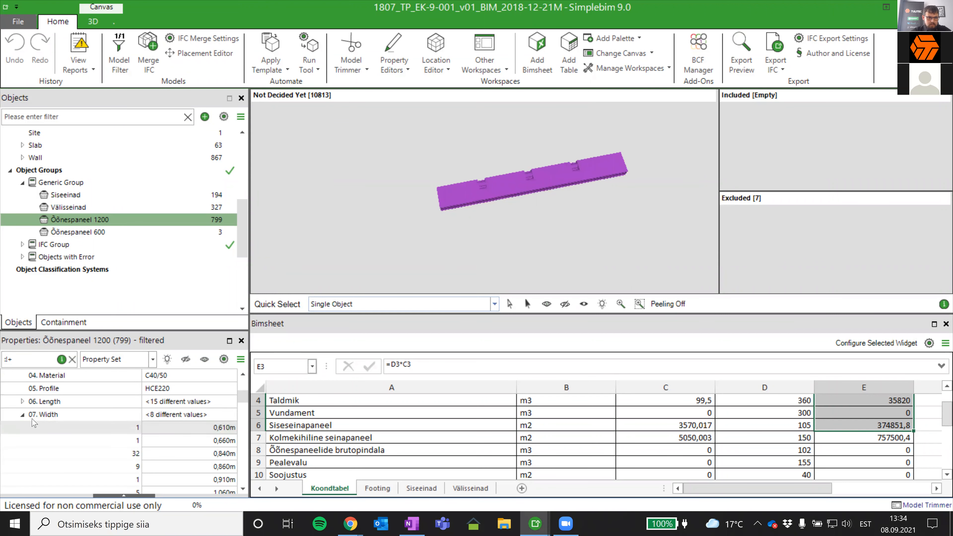
pyautogui.click(23, 414)
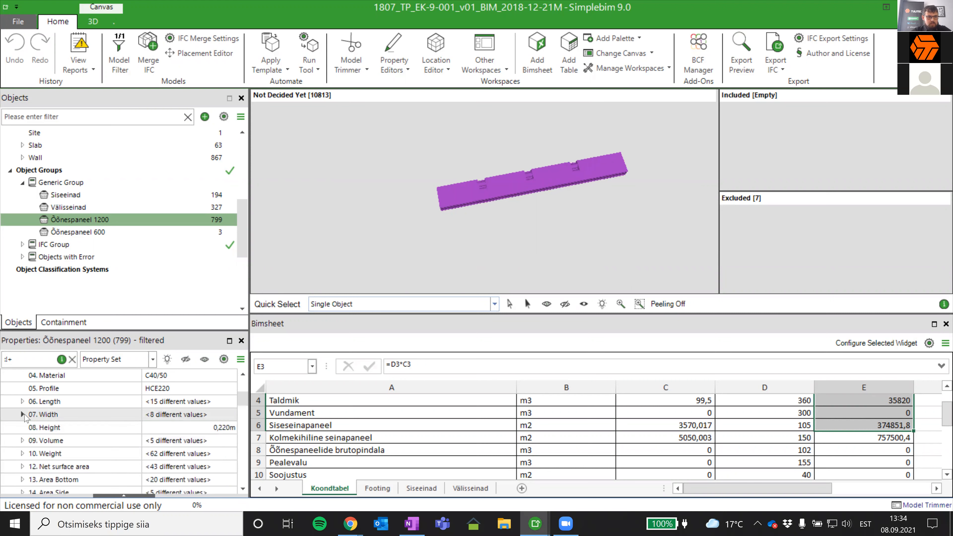
# - Show the Õõnespaneelid IFC group and list its Õõnespaneeli brutolaius values in the TULITEC MAHUD property set
pyautogui.click(23, 244)
pyautogui.click(74, 256)
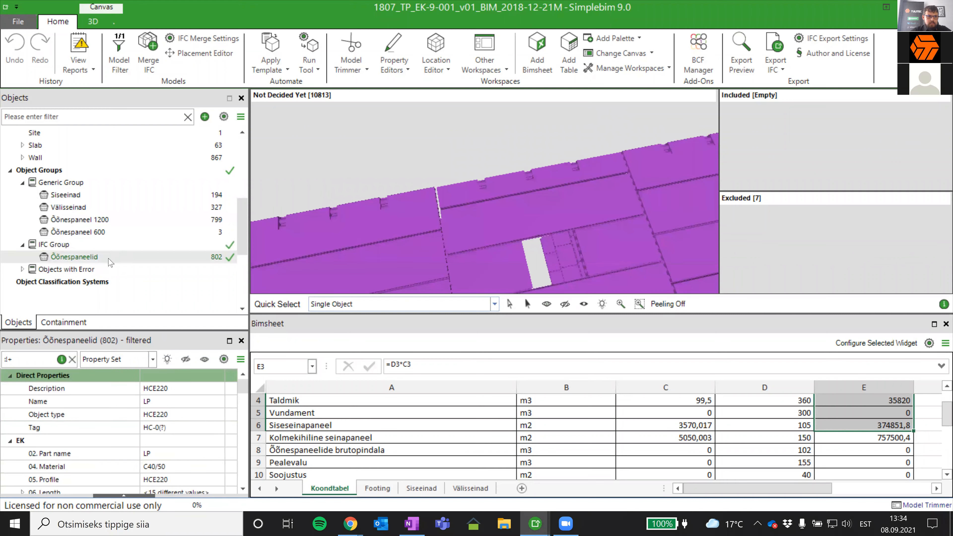
pyautogui.scroll(-10, 175, 437)
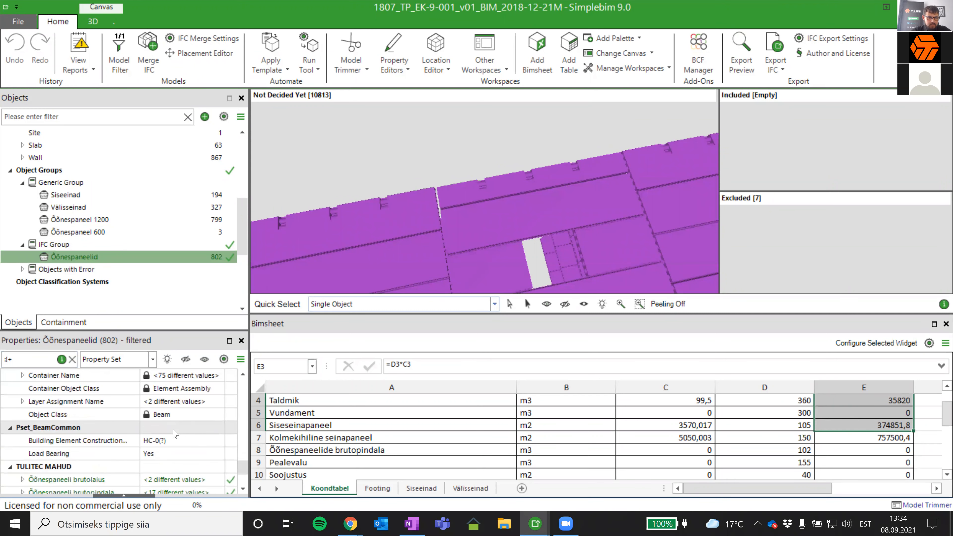
pyautogui.scroll(-1, 175, 434)
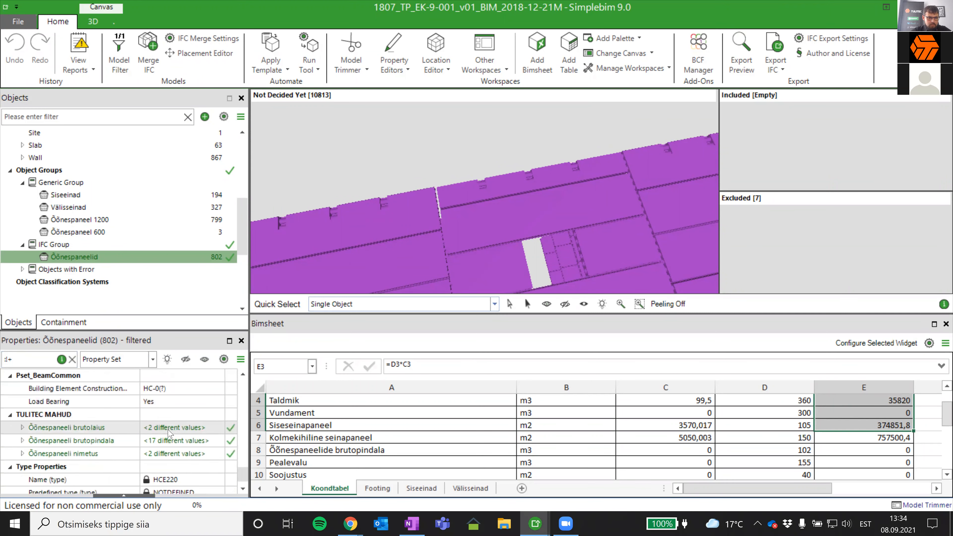
pyautogui.click(23, 427)
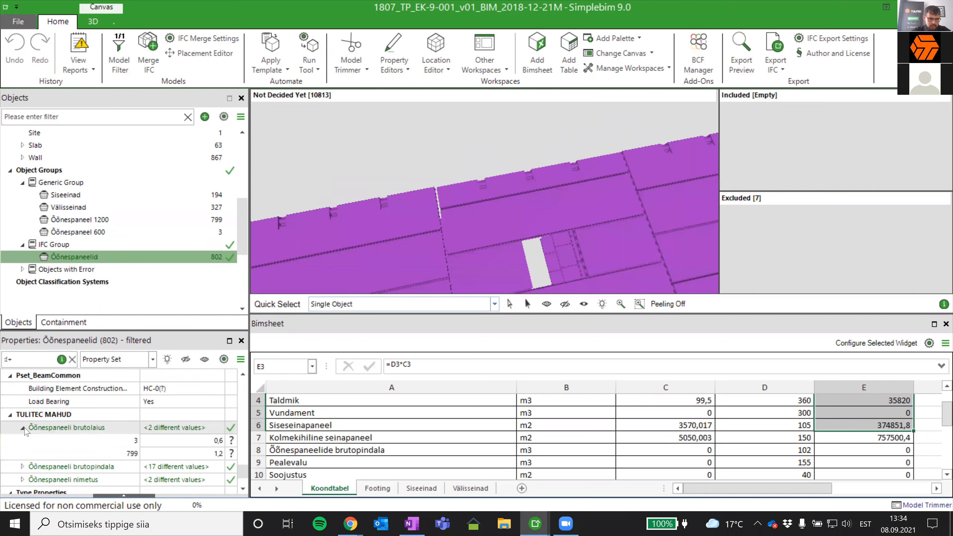
pyautogui.click(25, 430)
# - List the individual Õõnespaneeli brutopindala values of the Õõnespaneelid group
pyautogui.scroll(-1, 20, 439)
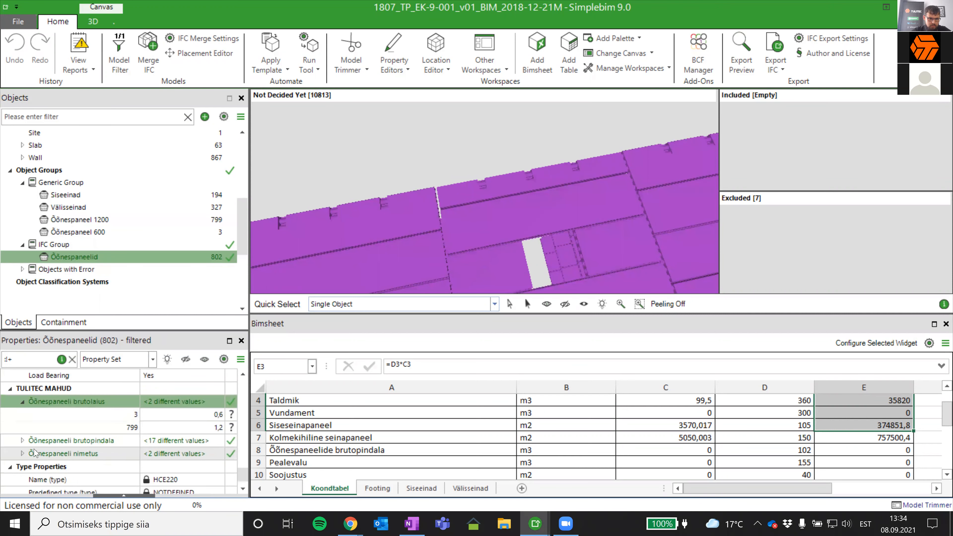
pyautogui.click(23, 440)
pyautogui.click(23, 440)
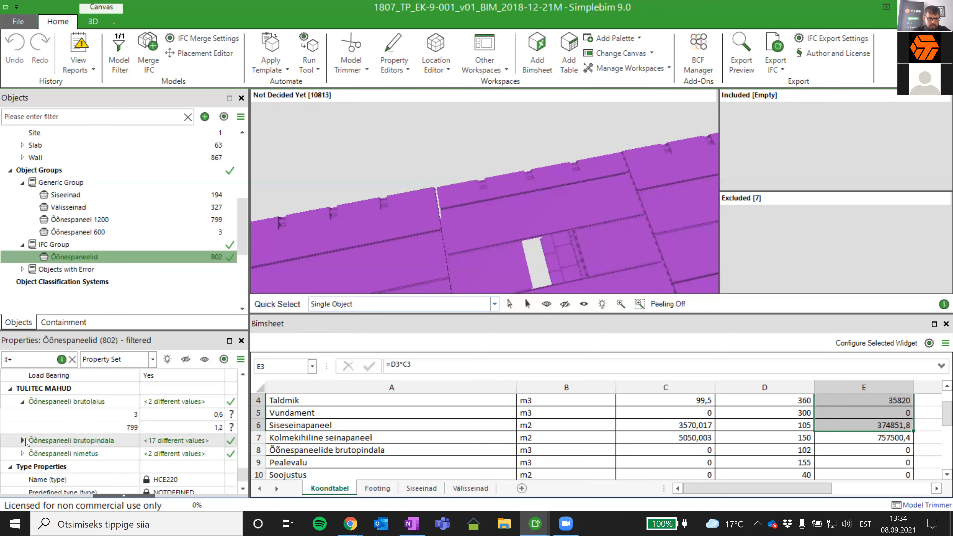
pyautogui.click(23, 452)
pyautogui.scroll(-1, 91, 429)
pyautogui.click(23, 412)
pyautogui.click(22, 413)
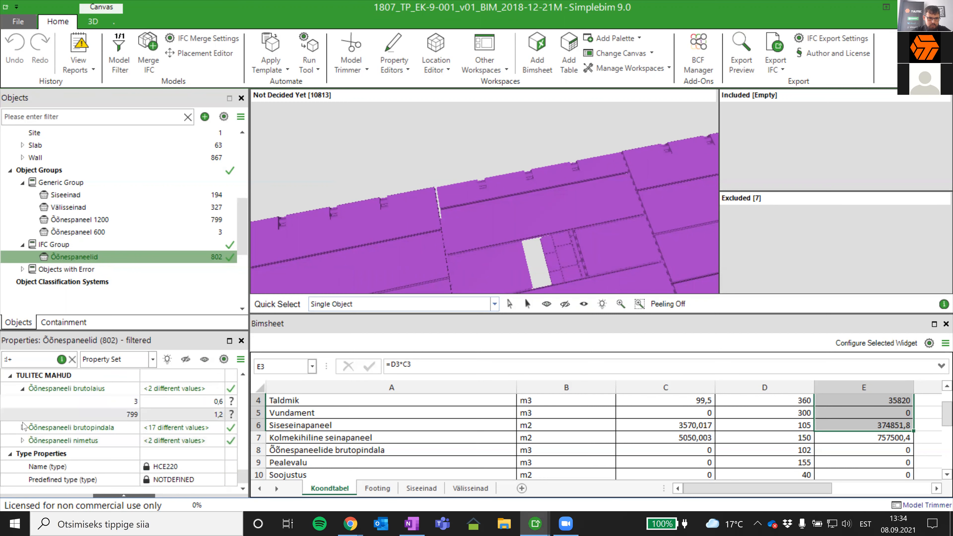
pyautogui.click(23, 424)
pyautogui.click(24, 425)
pyautogui.click(23, 425)
pyautogui.click(41, 424)
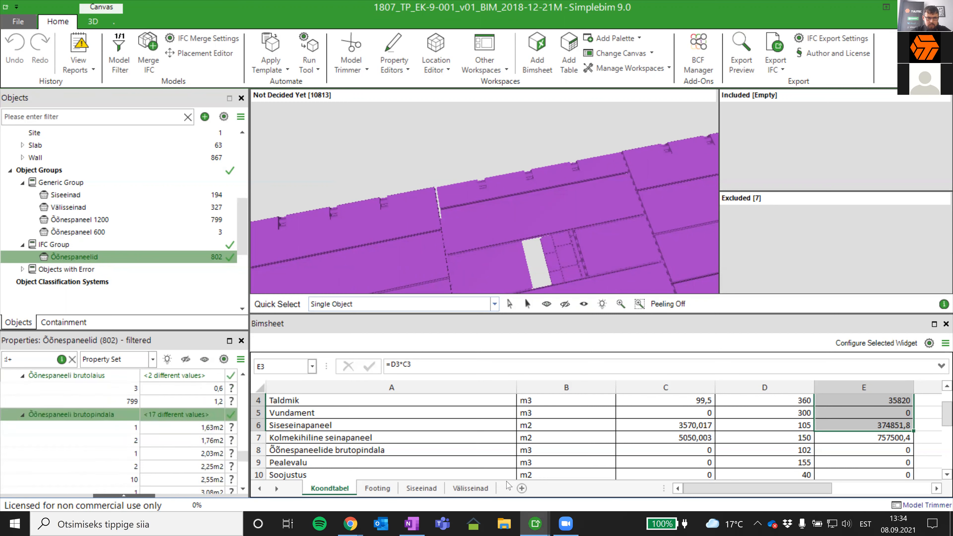
# - Add a new sheet to the Bimsheet and place the Õõnespaneelid group in cell A1
pyautogui.click(522, 488)
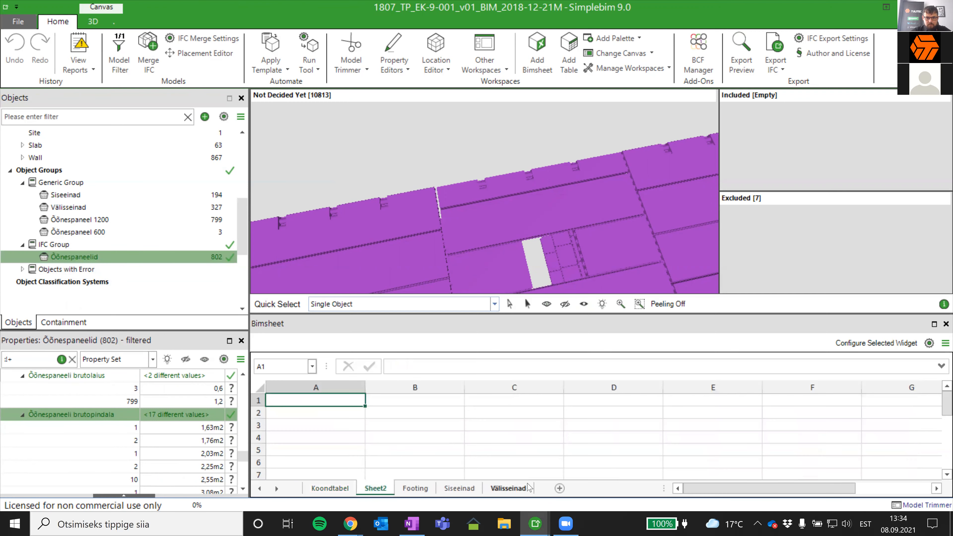
pyautogui.moveTo(68, 258); pyautogui.dragTo(324, 401)
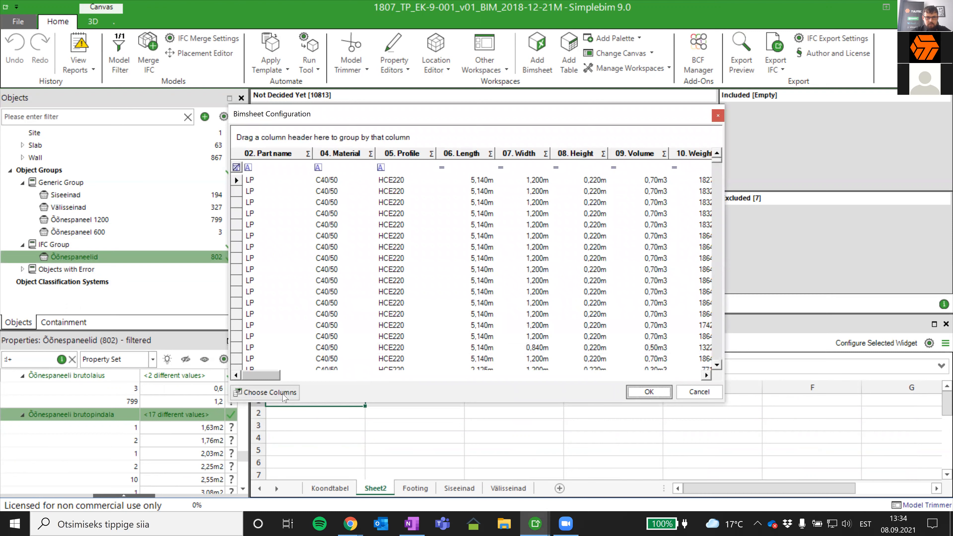
# - Limit the table's columns to 05. Profile, 06. Length, Õõnespaneeli brutolaius, Õõnespaneeli brutopindala and Õõnespaneeli nimetus
pyautogui.click(284, 394)
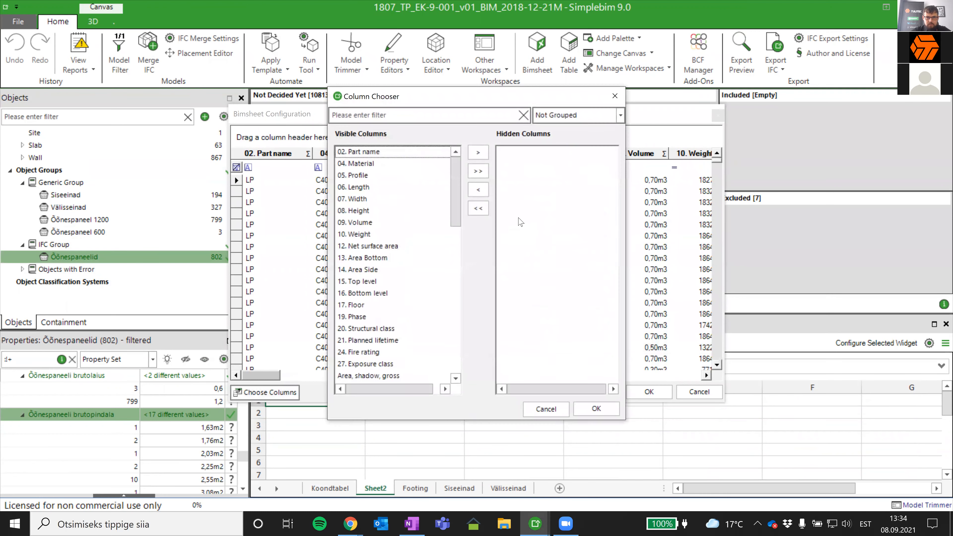
pyautogui.click(478, 171)
pyautogui.doubleClick(528, 175)
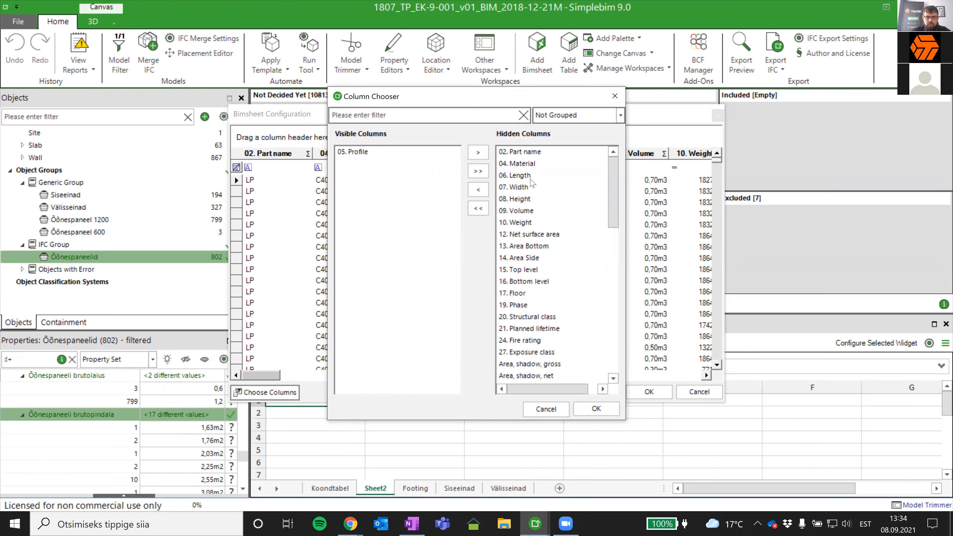
pyautogui.doubleClick(530, 177)
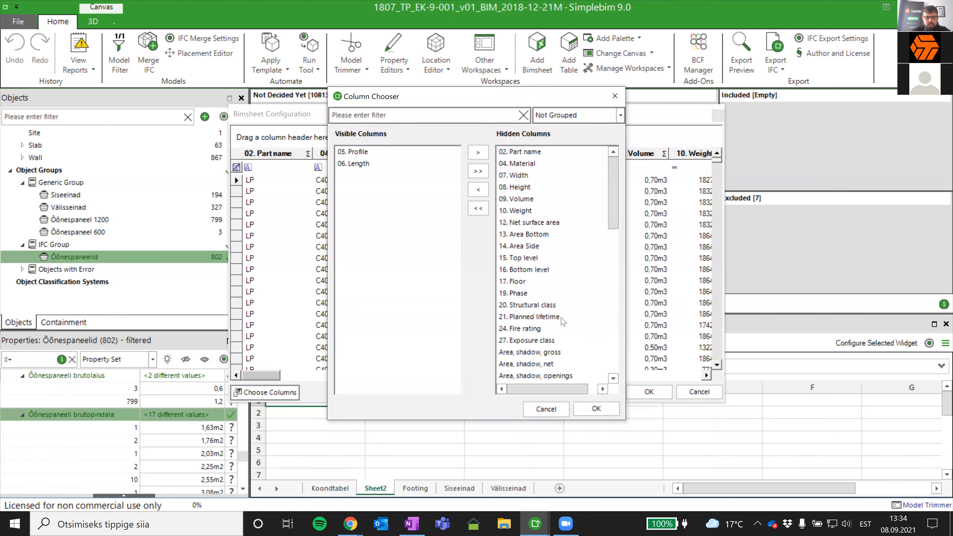
pyautogui.moveTo(612, 188); pyautogui.dragTo(603, 340)
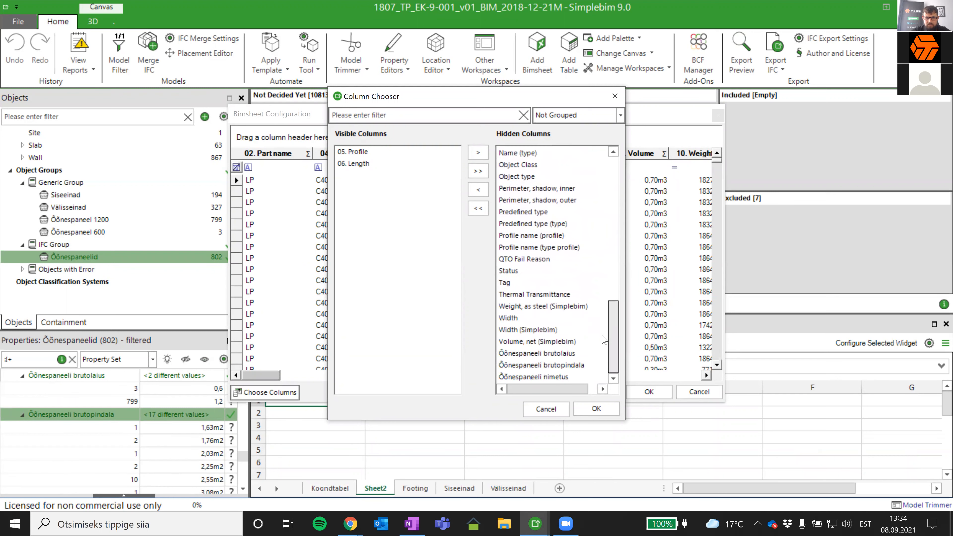
pyautogui.doubleClick(538, 354)
pyautogui.doubleClick(525, 364)
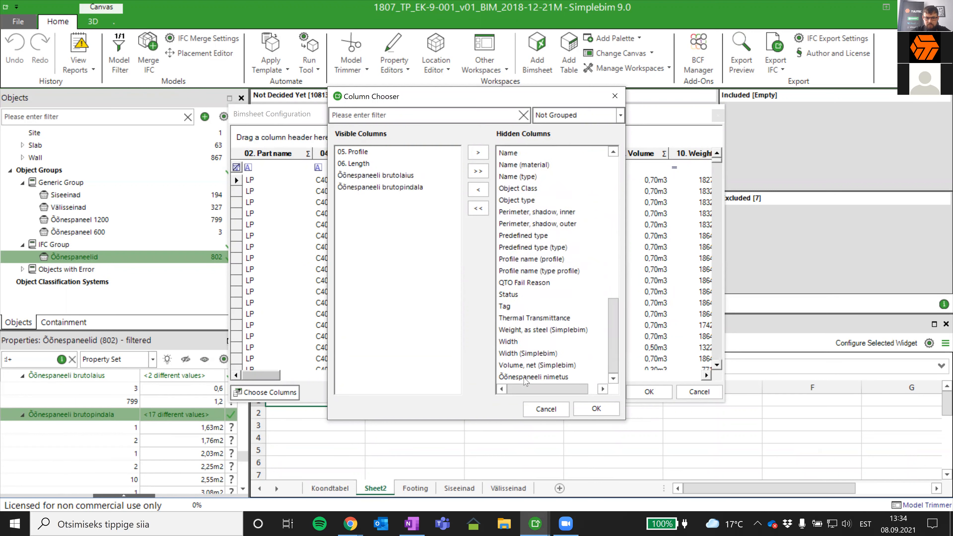
pyautogui.doubleClick(532, 377)
pyautogui.click(595, 408)
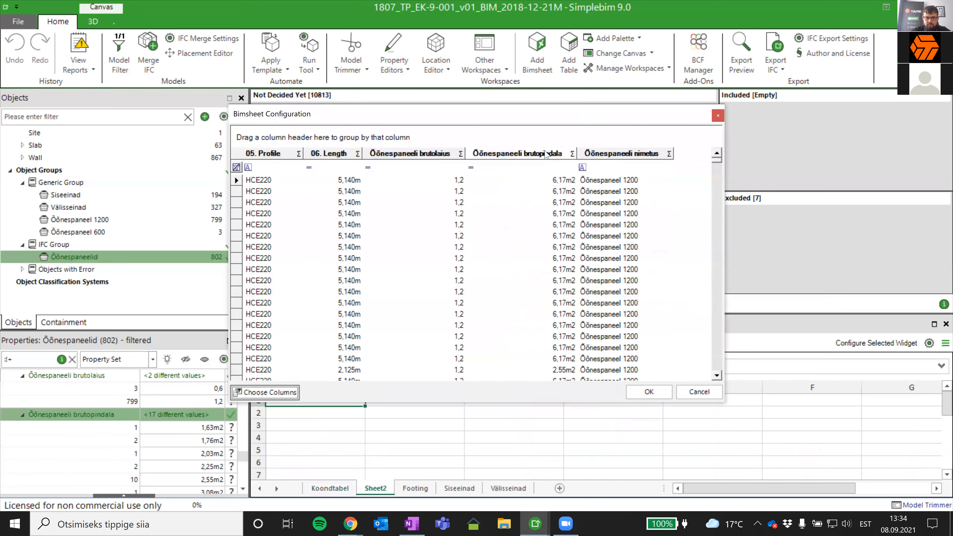
# - Add a Sum summary to the Õõnespaneeli brutopindala column
pyautogui.click(571, 154)
pyautogui.click(506, 257)
pyautogui.click(541, 280)
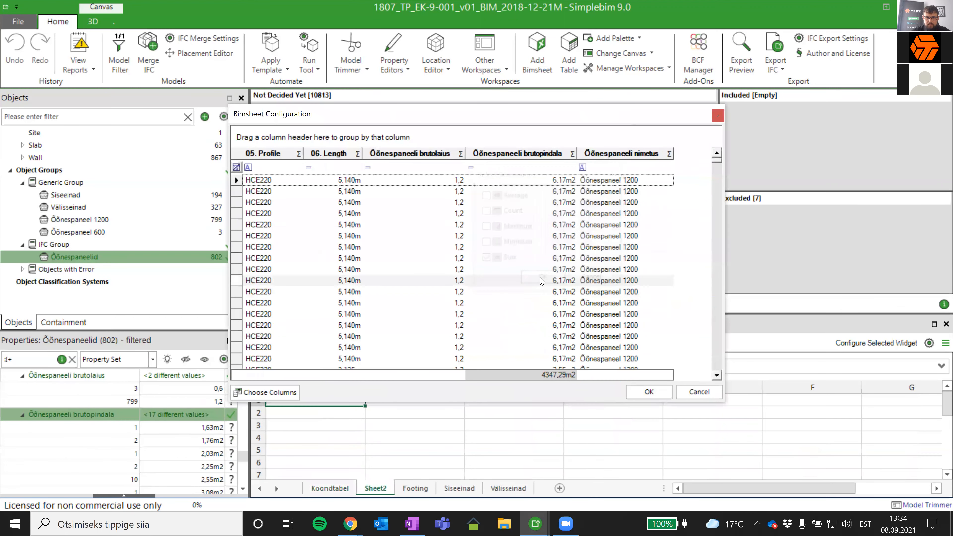
pyautogui.click(266, 391)
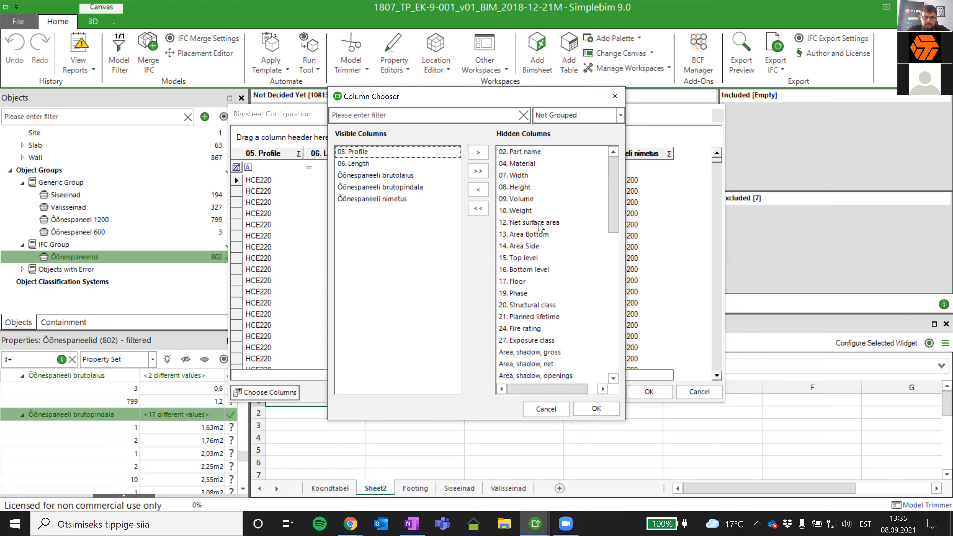
pyautogui.click(540, 235)
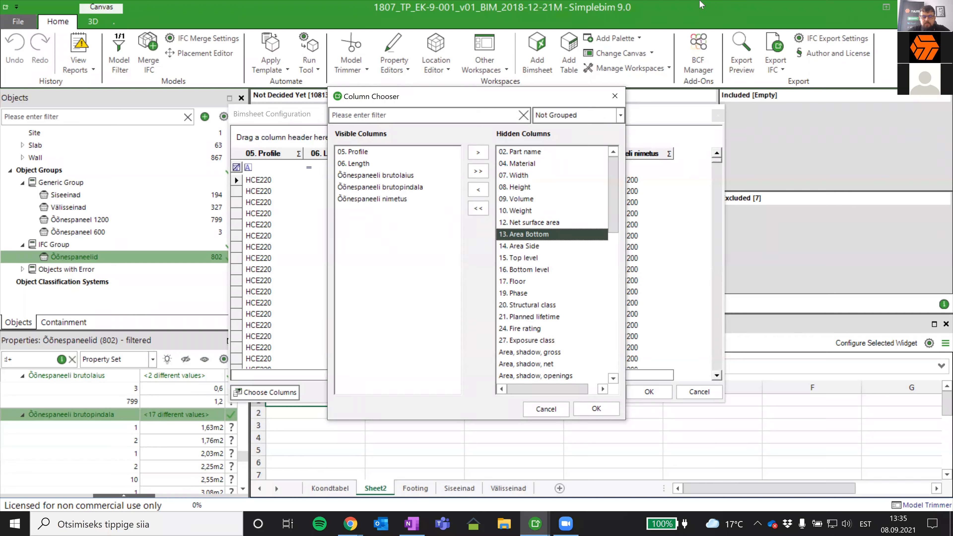
pyautogui.click(608, 412)
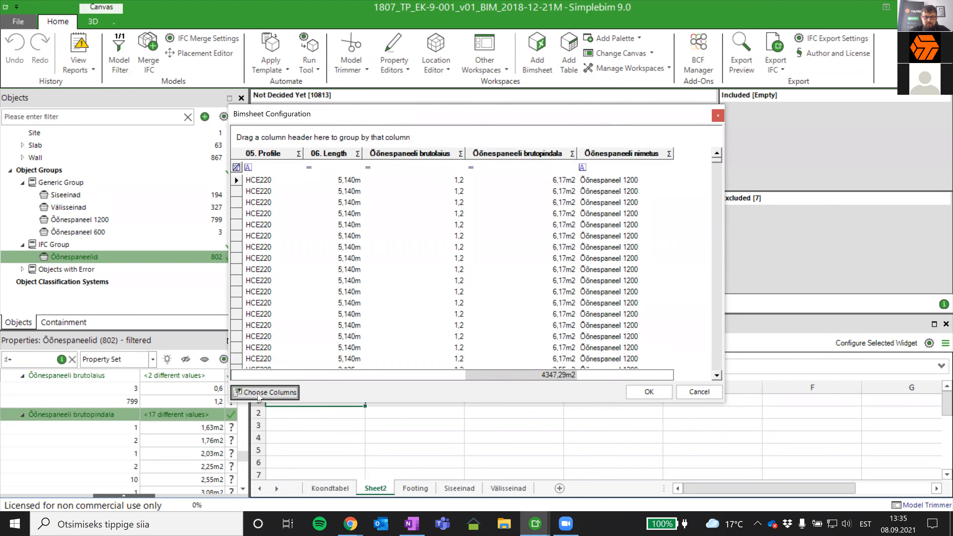
# - Add the 13. Area Bottom column after 06. Length and give it a Sum summary
pyautogui.click(265, 391)
pyautogui.moveTo(532, 237); pyautogui.dragTo(366, 245)
pyautogui.click(596, 408)
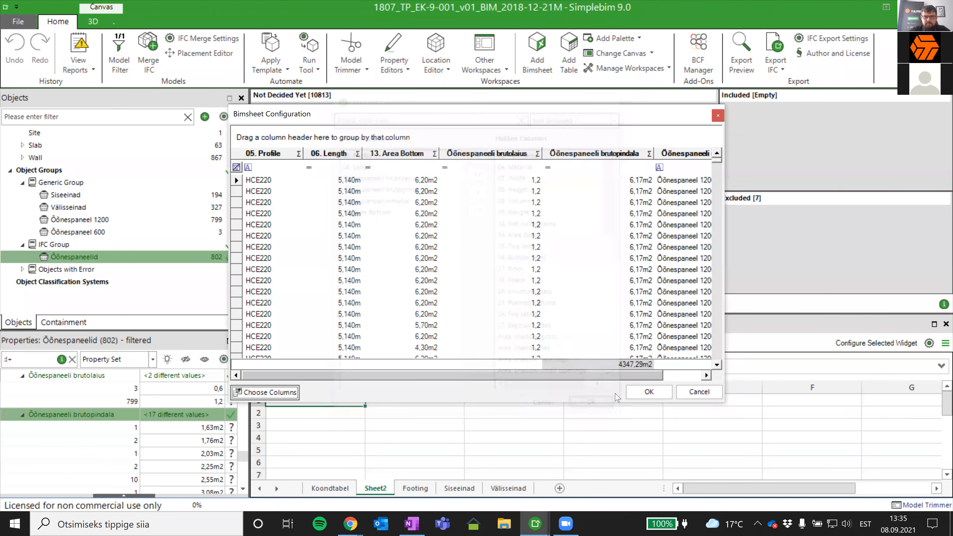
pyautogui.click(433, 154)
pyautogui.click(427, 278)
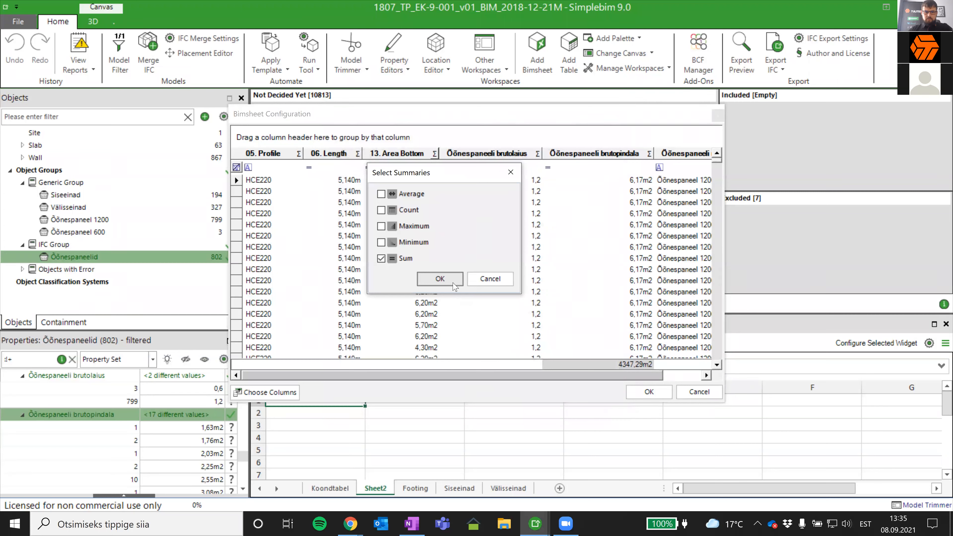
pyautogui.click(455, 285)
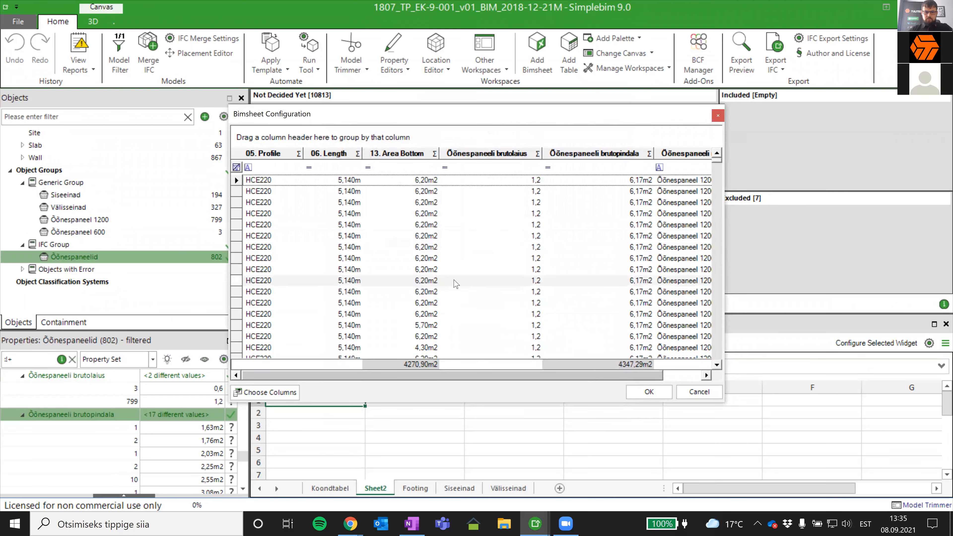
# - Group the table by 05. Profile and move the Õõnespaneeli brutopindala column directly after 13. Area Bottom
pyautogui.moveTo(263, 153); pyautogui.dragTo(275, 137)
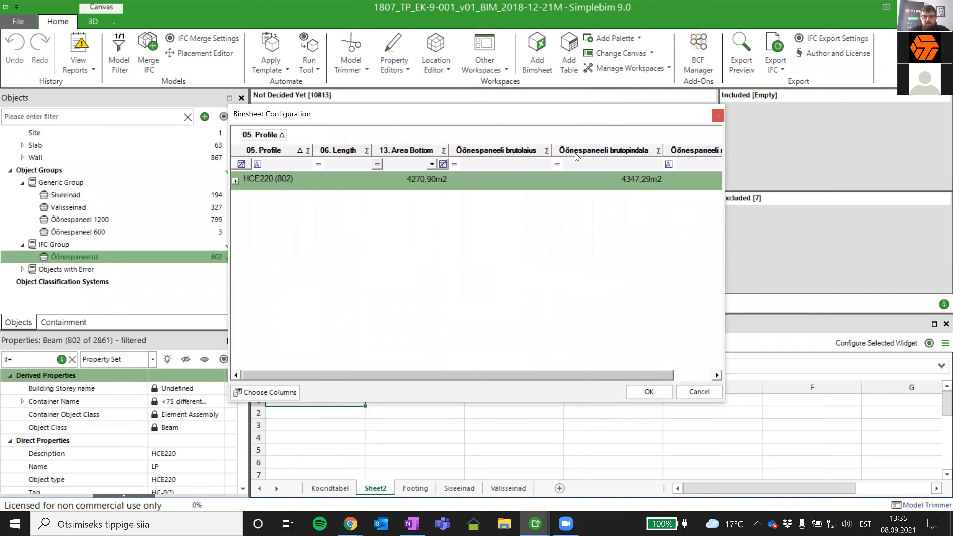
pyautogui.moveTo(596, 150); pyautogui.dragTo(446, 157)
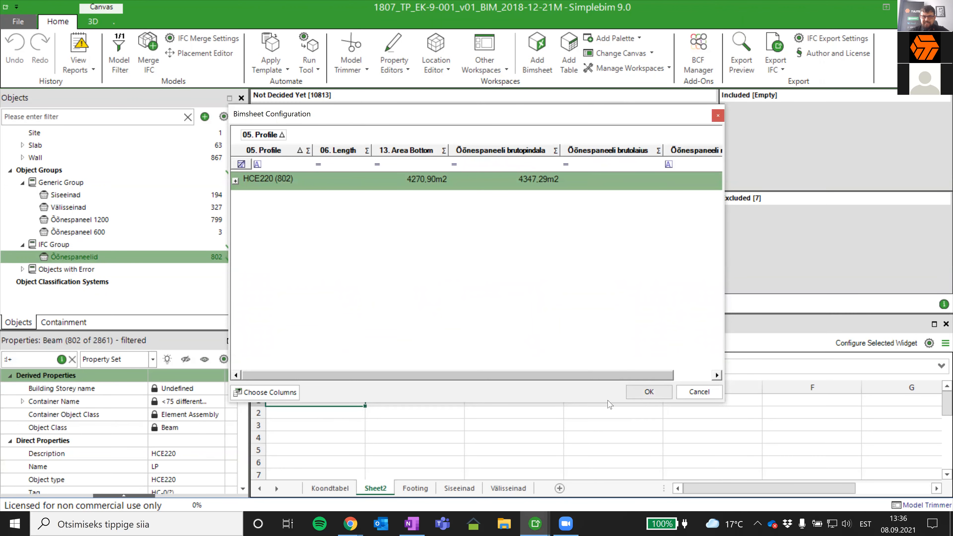
# - Apply the table configuration to the Õõnespaneelid sheet and widen the Õõnespaneeli brutopindala column until its sum fits
pyautogui.click(659, 392)
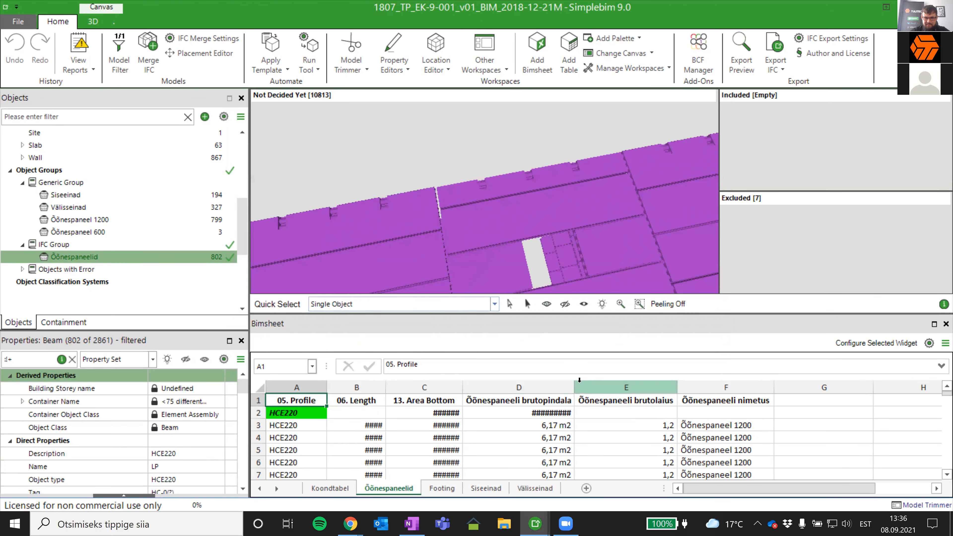
pyautogui.moveTo(574, 387); pyautogui.dragTo(678, 385)
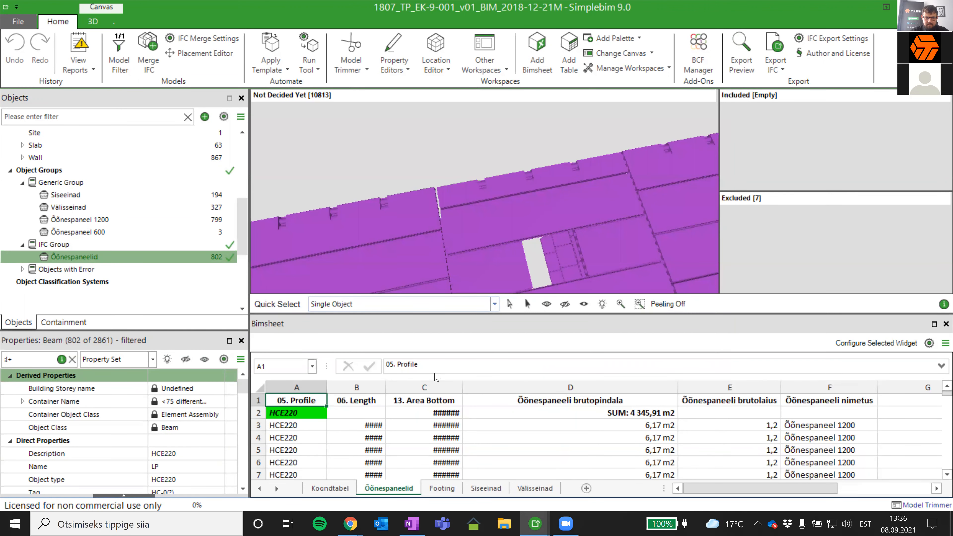
# - On the Koondtabel sheet, change the unit of the Õõnespaneelide brutopindala row to m2
pyautogui.click(331, 488)
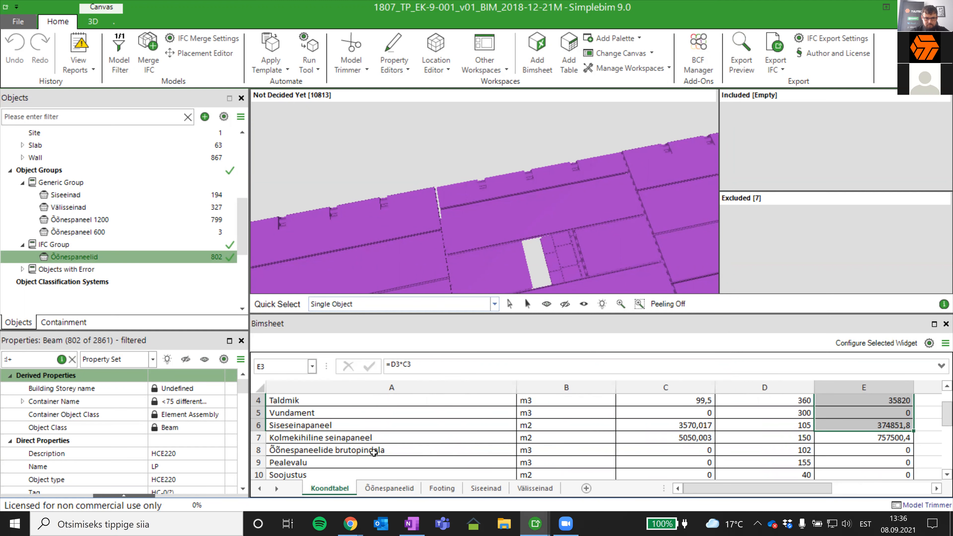
pyautogui.doubleClick(570, 449)
pyautogui.press('BackSpace')
pyautogui.write('2')
pyautogui.press('Return')
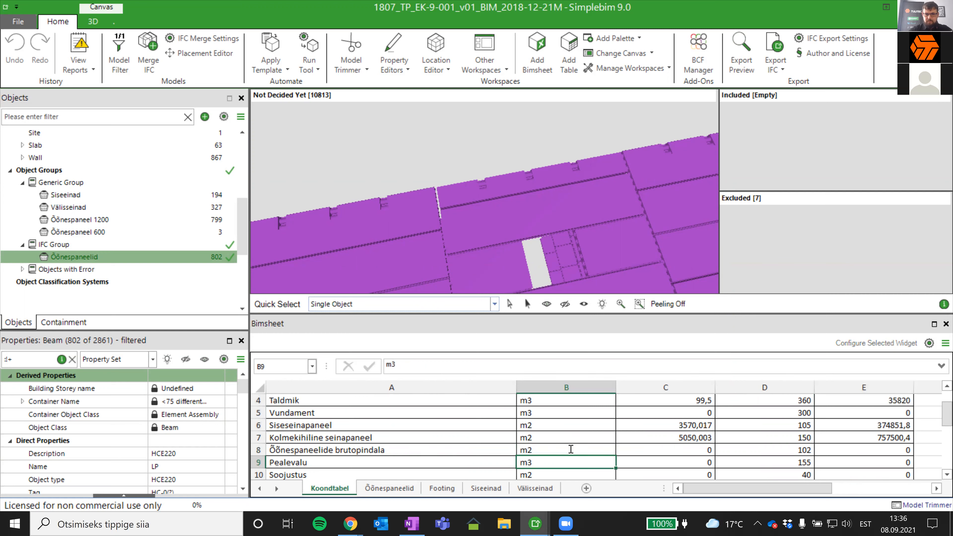
# - Link the Maht cell C8 of Õõnespaneelide brutopindala to the gross-area sum in Õõnespaneelid!D2
pyautogui.click(684, 452)
pyautogui.write('=')
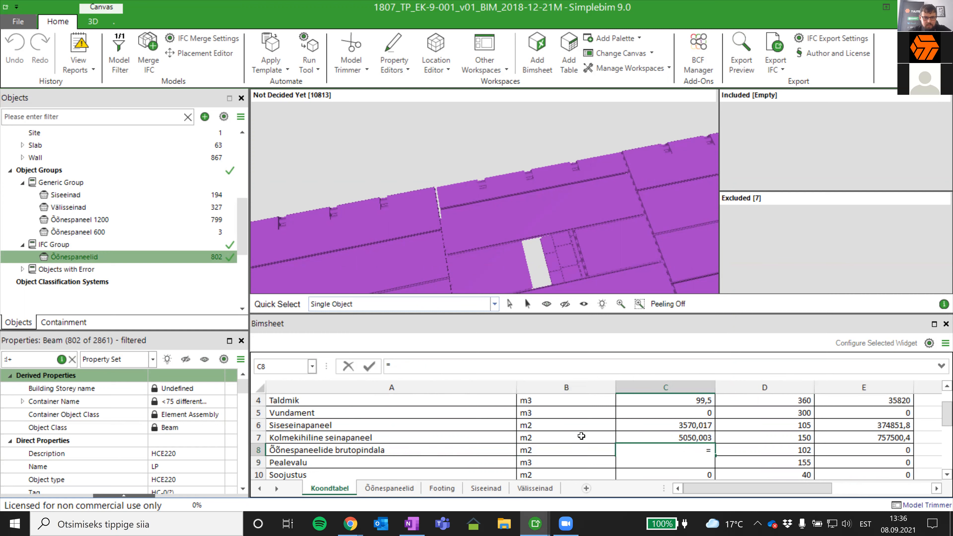
pyautogui.click(389, 488)
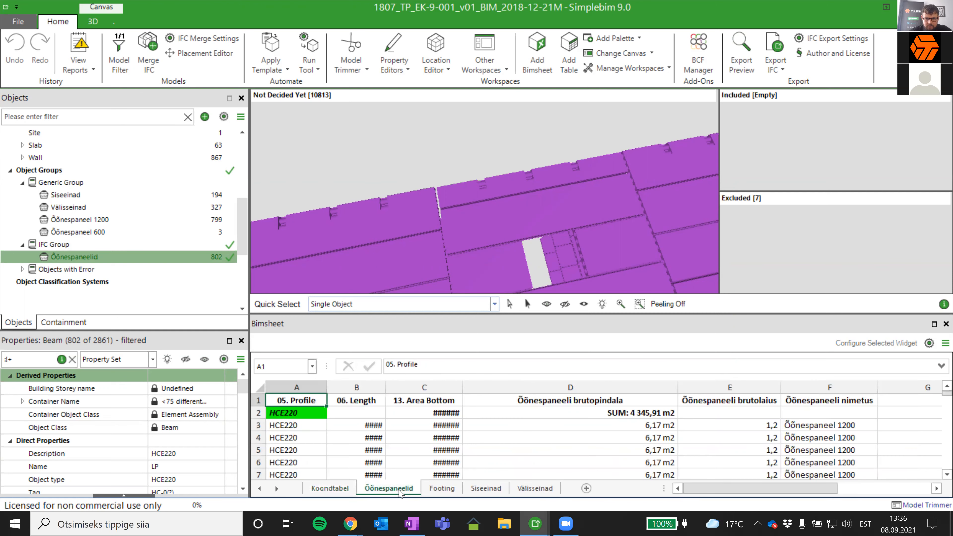
pyautogui.click(608, 412)
pyautogui.press('Return')
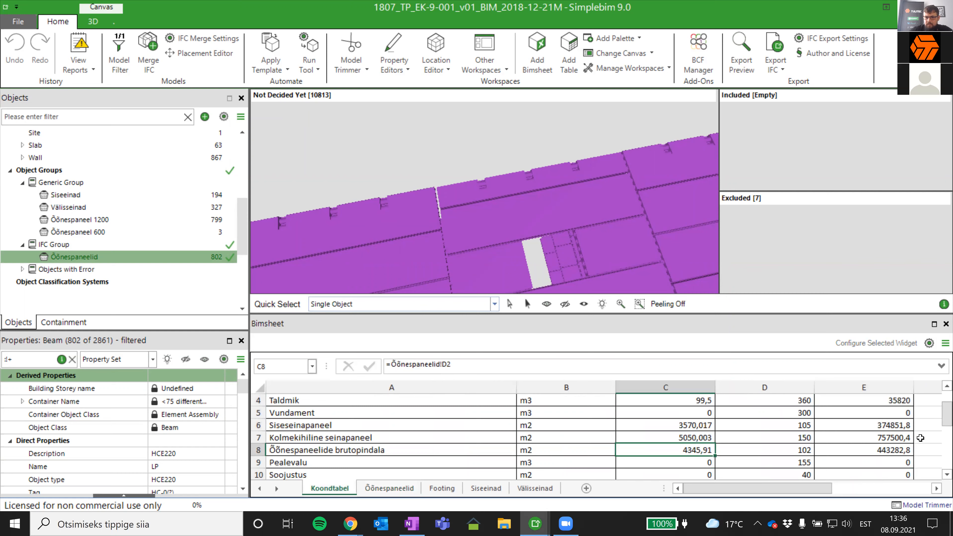
# - Try to show the model objects behind the Hind price cells E8 and E7 of the Koondtabel sheet
pyautogui.scroll(-1, 905, 434)
pyautogui.scroll(1, 904, 434)
pyautogui.click(898, 450)
pyautogui.click(592, 381)
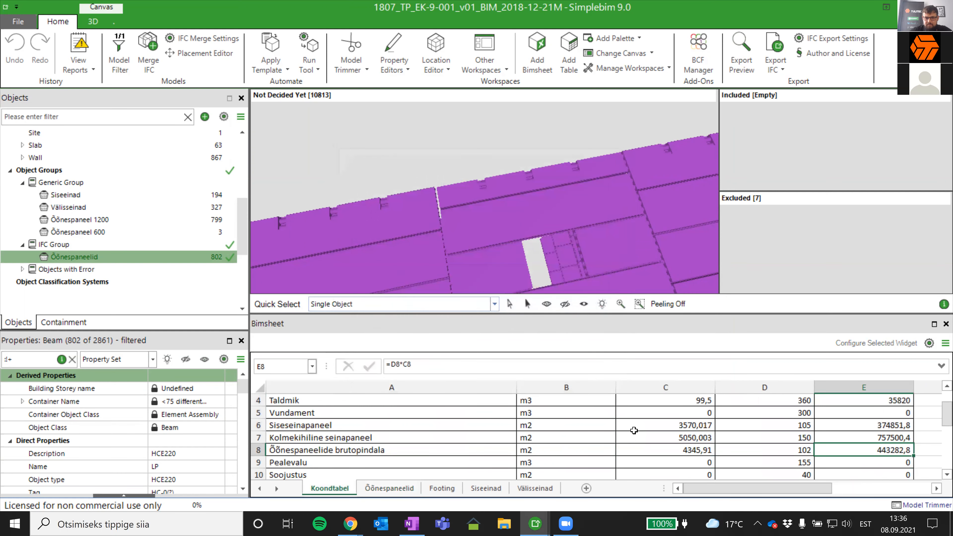
pyautogui.scroll(1, 759, 433)
pyautogui.scroll(-1, 806, 437)
pyautogui.click(855, 437)
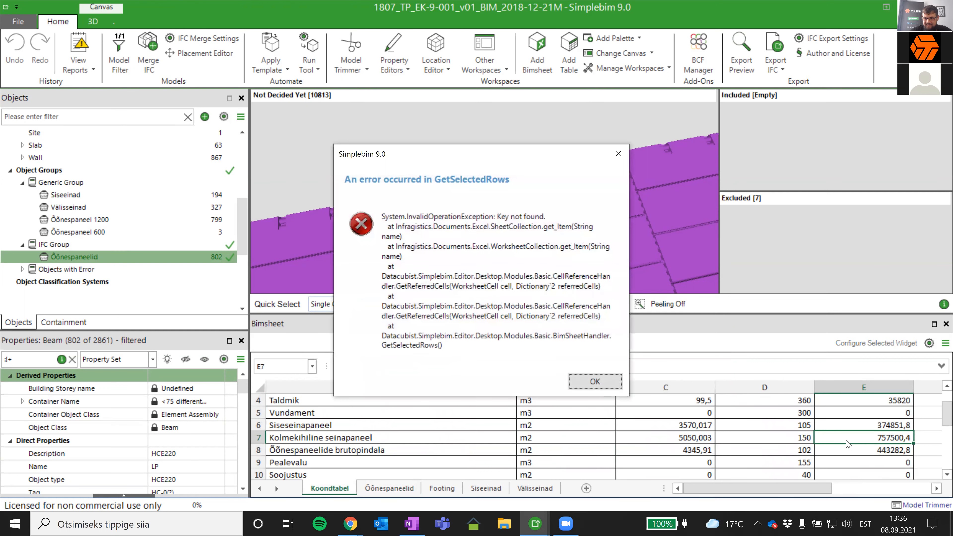
pyautogui.click(580, 384)
# - Show the model objects behind the Hind prices in E3:E6 and examine them from several angles in 3D
pyautogui.click(899, 425)
pyautogui.scroll(1, 899, 423)
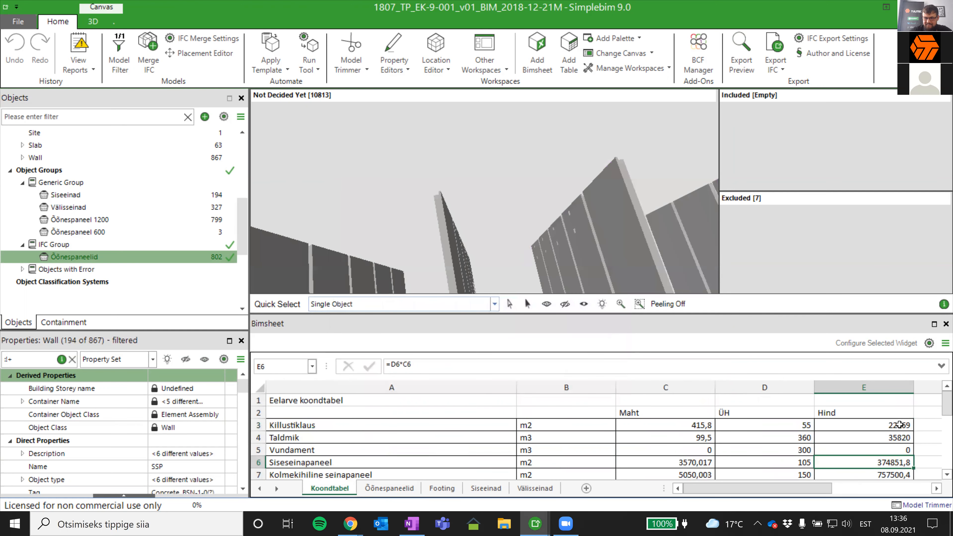
pyautogui.keyDown('shift'); pyautogui.click(898, 424); pyautogui.keyUp('shift')
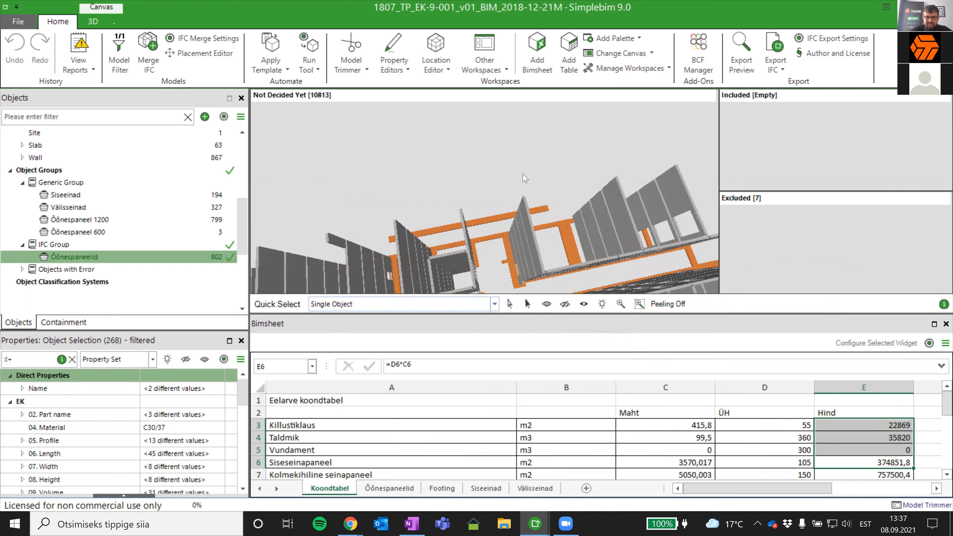
pyautogui.moveTo(523, 174); pyautogui.dragTo(517, 148, button='middle')
pyautogui.scroll(-7, 521, 147)
pyautogui.moveTo(481, 239); pyautogui.dragTo(540, 212)
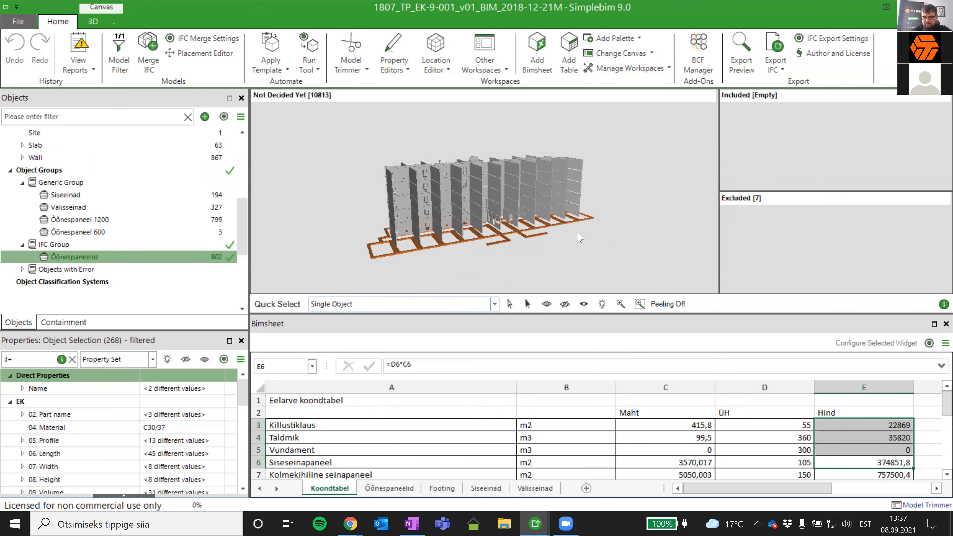
pyautogui.moveTo(579, 237); pyautogui.dragTo(572, 243, button='middle')
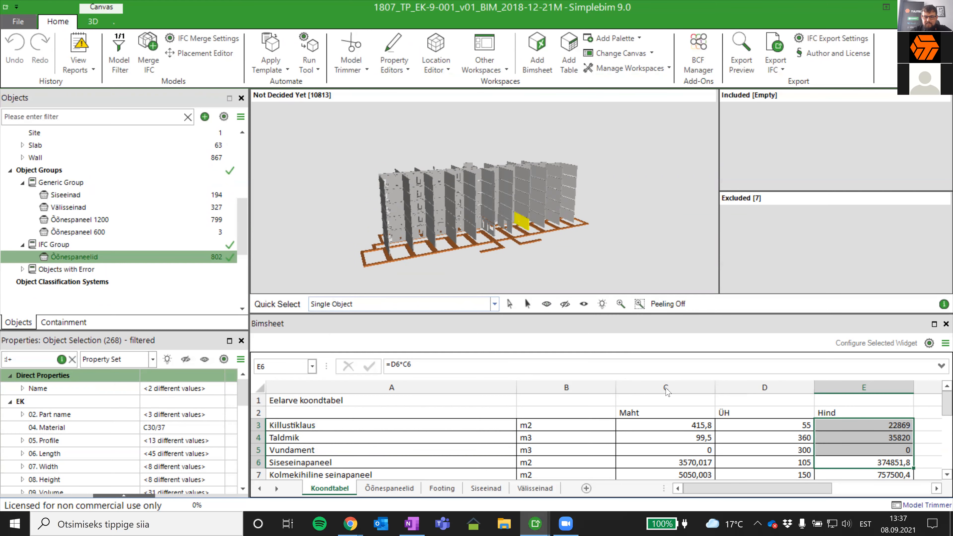
# - Make all model objects visible again, with none selected, in an enlarged 3D view
pyautogui.moveTo(634, 319); pyautogui.dragTo(633, 267)
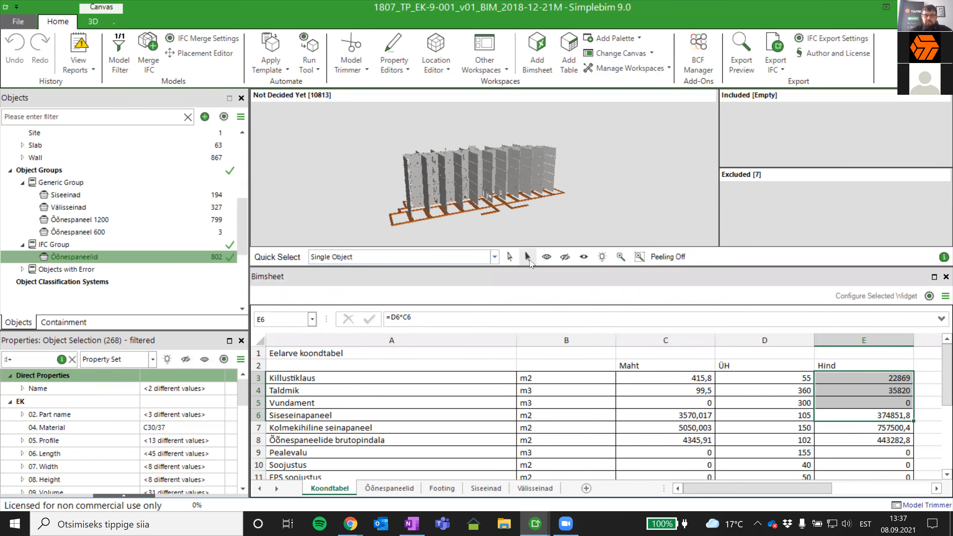
pyautogui.doubleClick(576, 214)
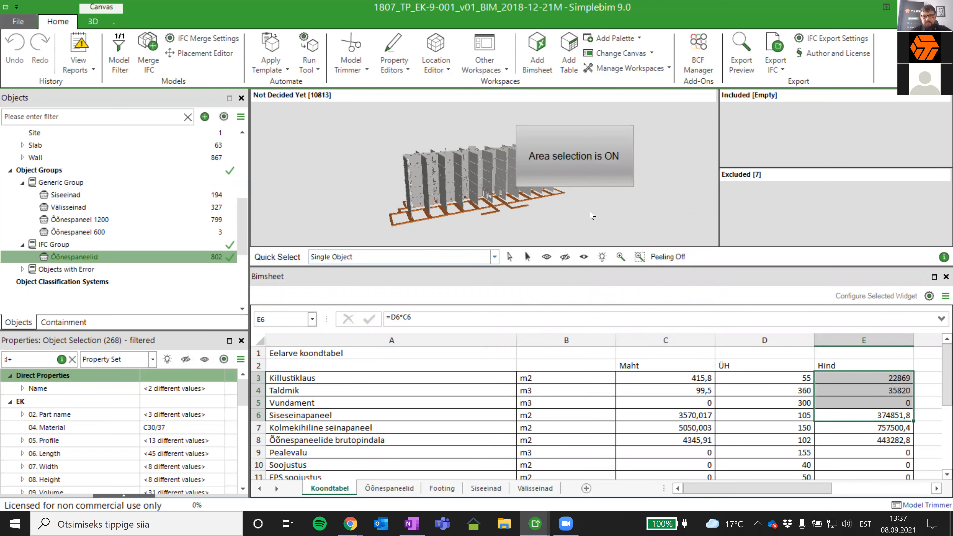
pyautogui.rightClick(546, 220)
pyautogui.click(516, 255)
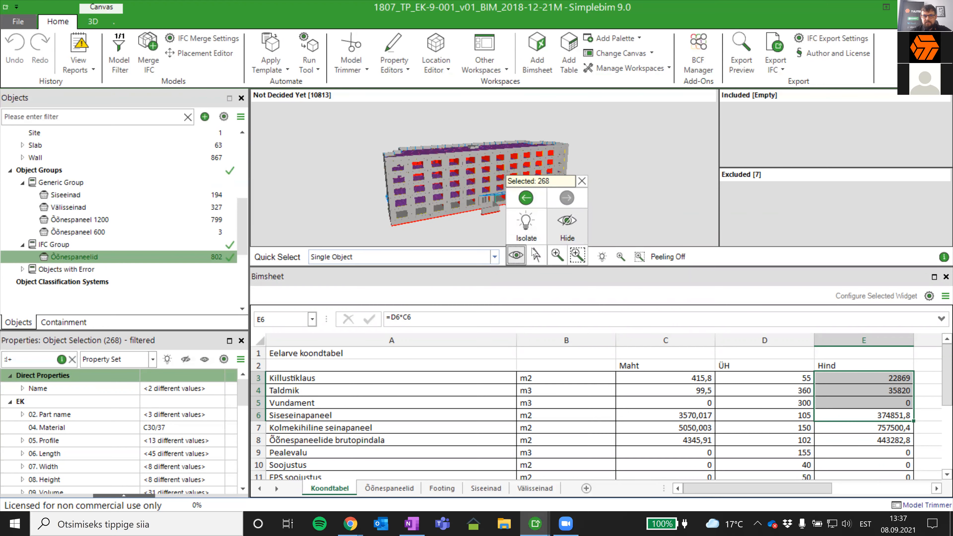
pyautogui.moveTo(590, 188); pyautogui.dragTo(570, 207)
pyautogui.moveTo(570, 207); pyautogui.dragTo(558, 241, button='middle')
pyautogui.moveTo(557, 267); pyautogui.dragTo(553, 349)
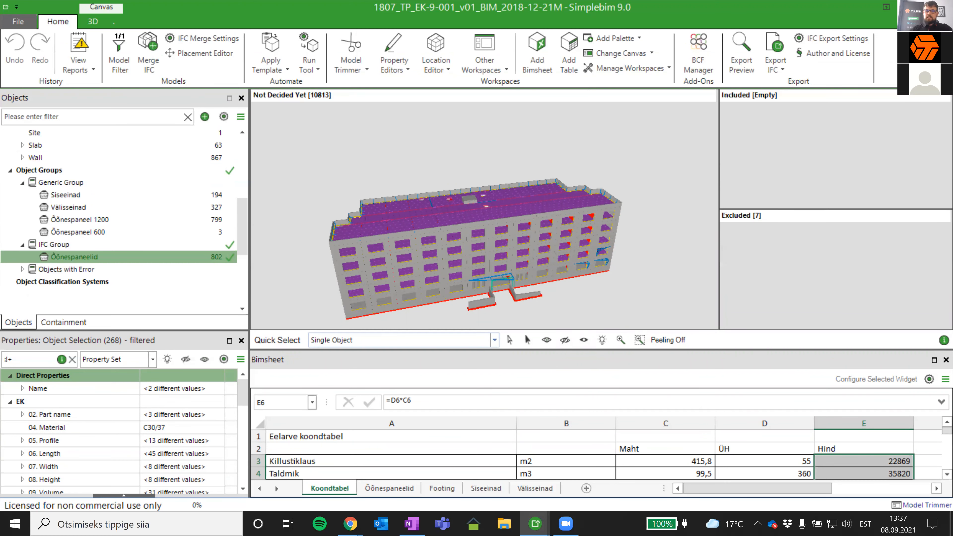
pyautogui.click(670, 263)
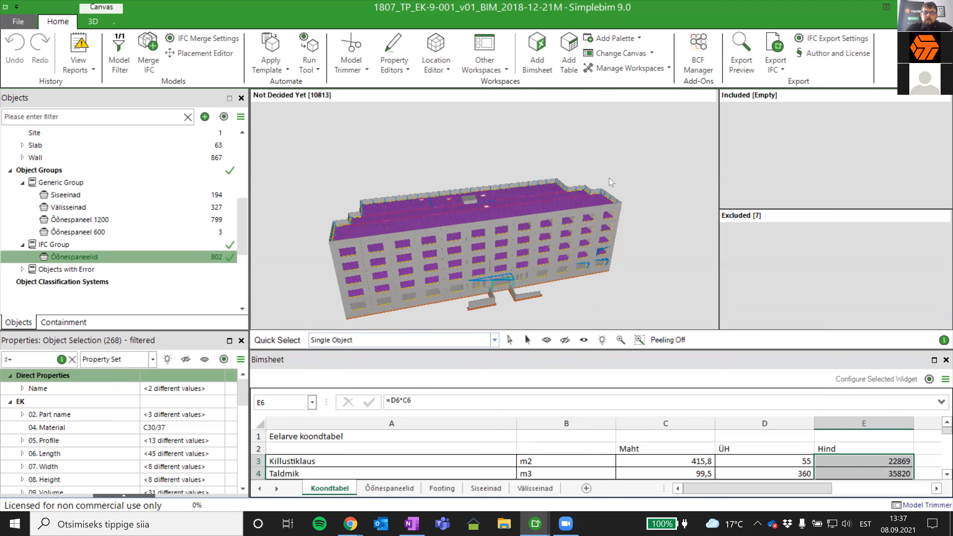
# - Open the Location Editor workspace and enable the location tools
pyautogui.moveTo(583, 202); pyautogui.dragTo(558, 249)
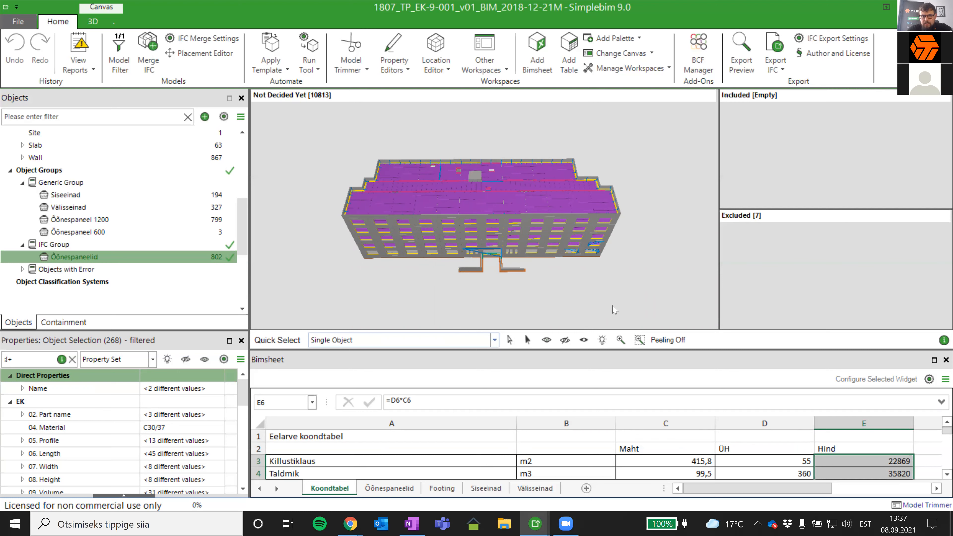
pyautogui.moveTo(580, 290)
pyautogui.mouseDown()
pyautogui.moveTo(577, 370)
pyautogui.moveTo(578, 355)
pyautogui.mouseUp()
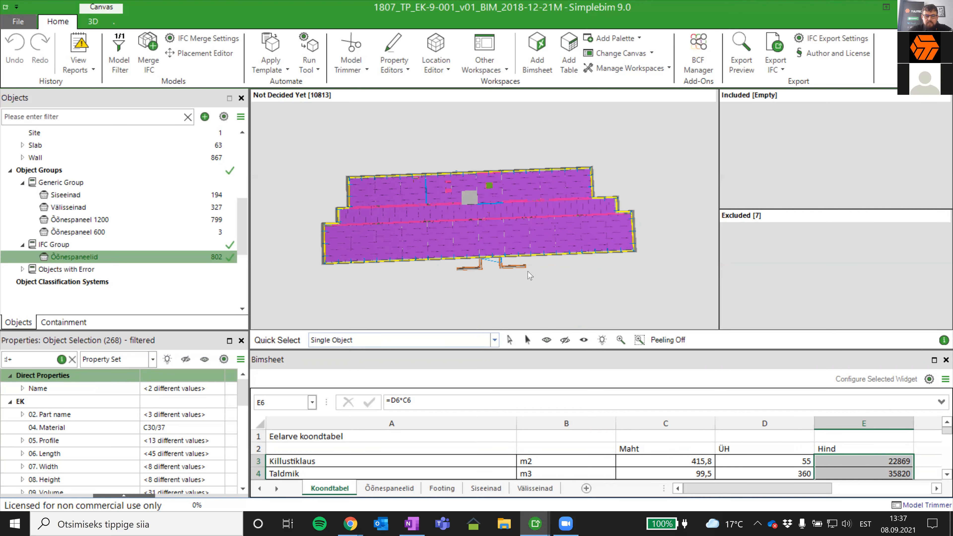
pyautogui.moveTo(525, 273); pyautogui.dragTo(524, 276)
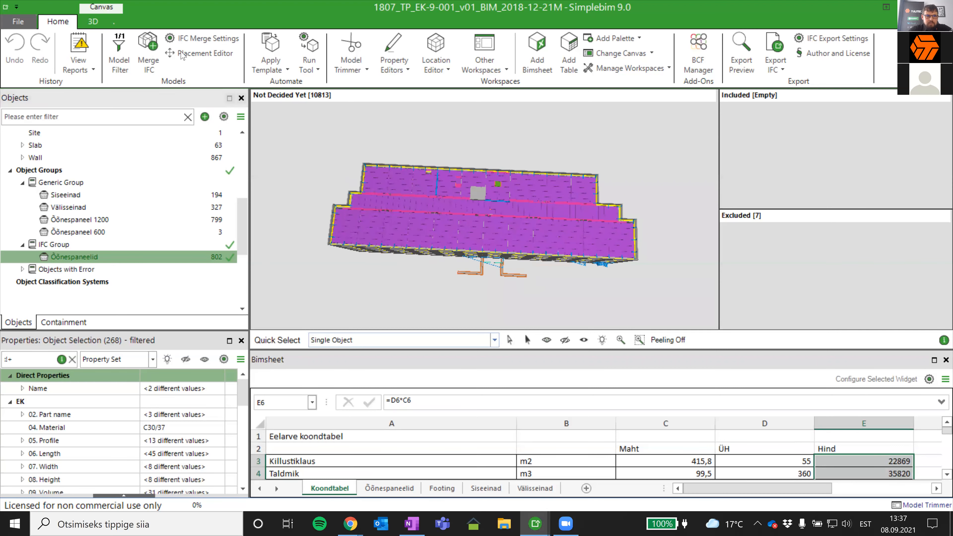
pyautogui.click(431, 47)
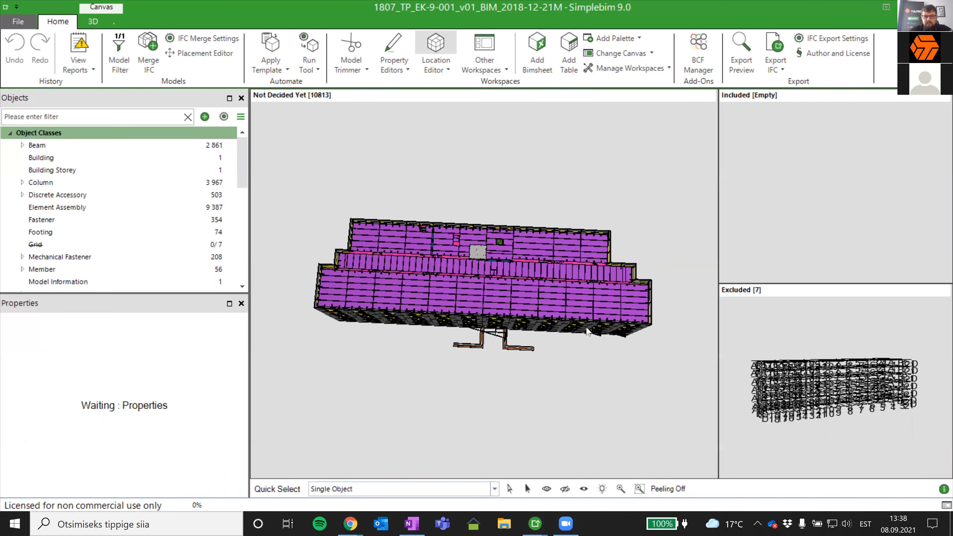
pyautogui.moveTo(517, 327); pyautogui.dragTo(516, 330, button='middle')
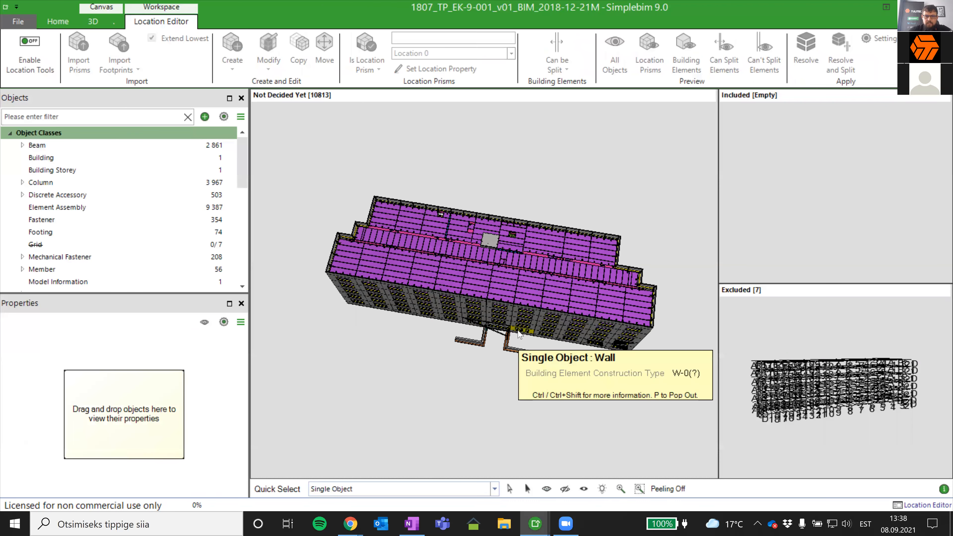
pyautogui.scroll(2, 538, 350)
pyautogui.scroll(3, 555, 274)
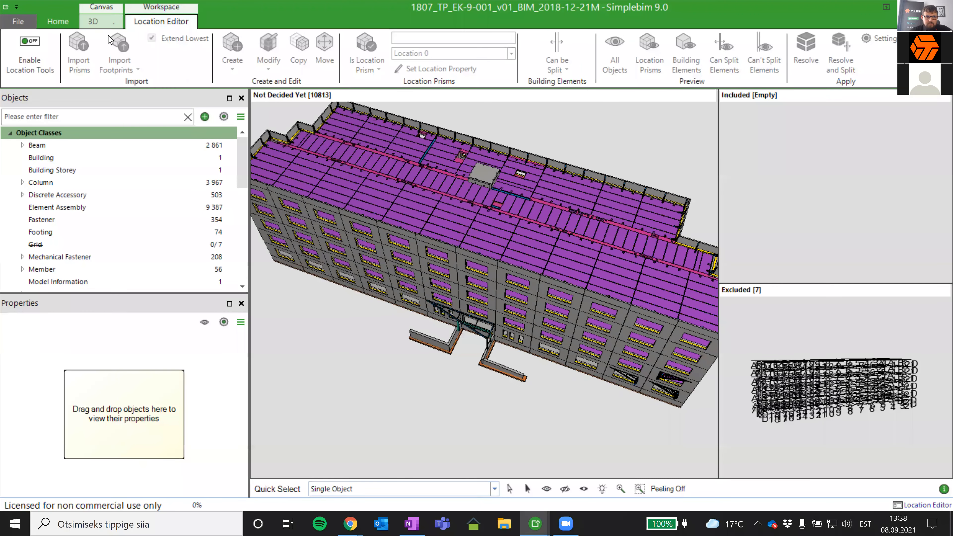
pyautogui.click(93, 22)
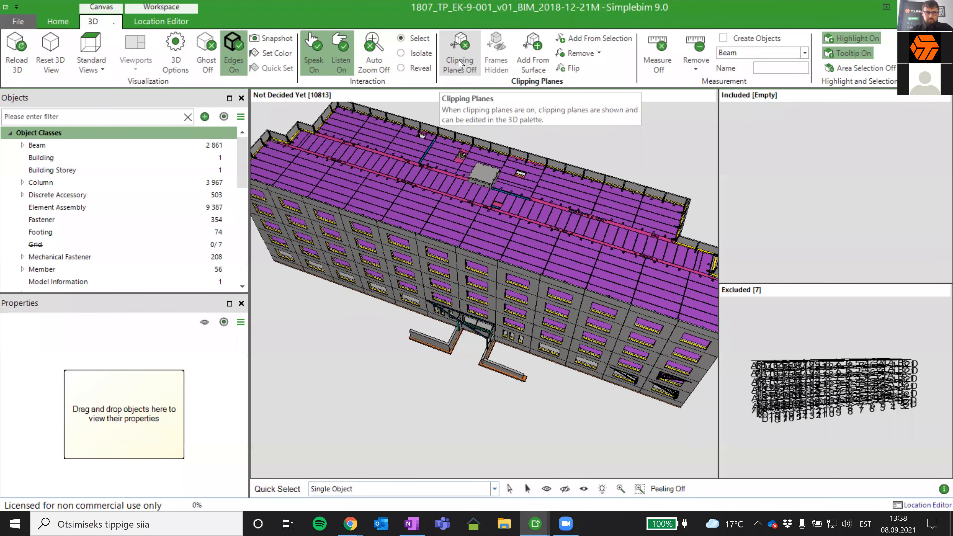
pyautogui.click(161, 21)
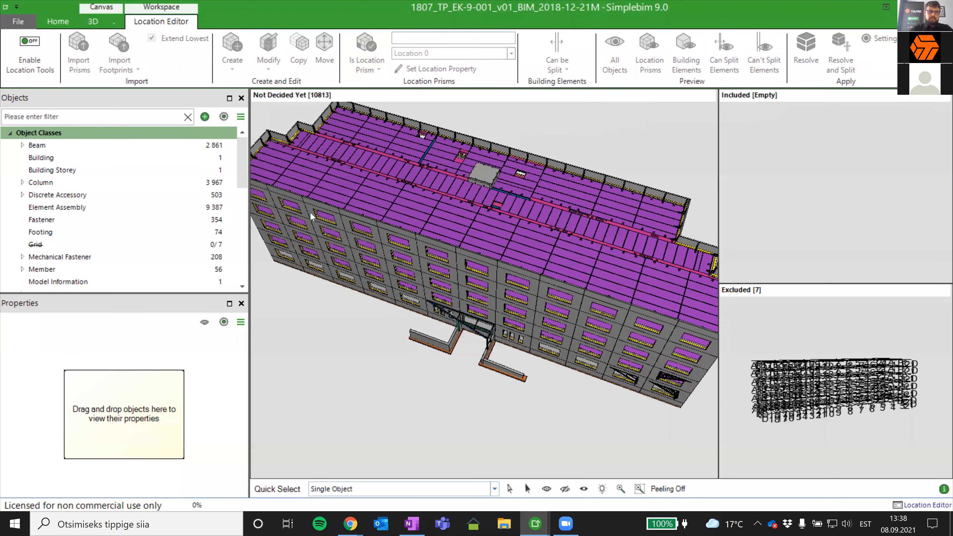
pyautogui.click(53, 62)
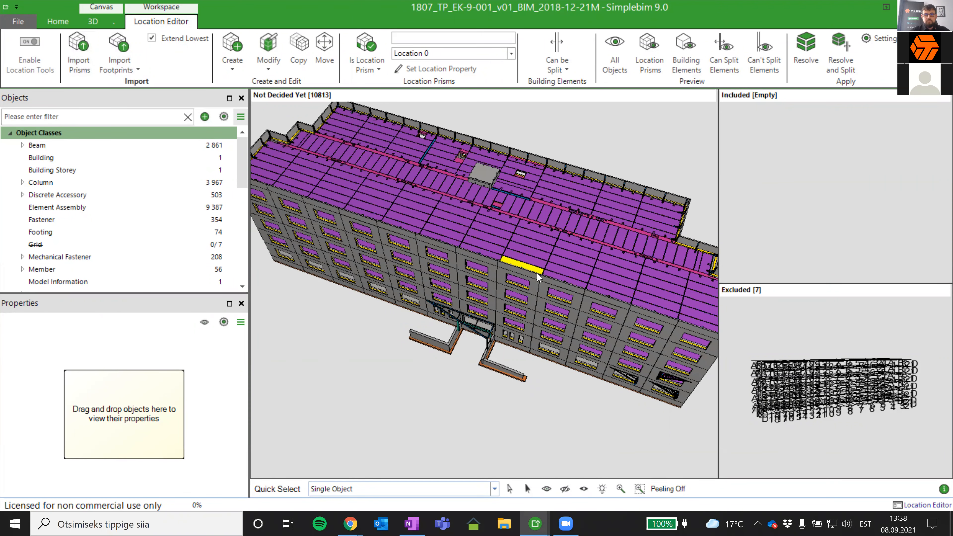
# - Set up a new horizontal location prism with Location 0 as Pool maja, 15000 mm top distance from the bottom elevation and a -1000 bottom offset
pyautogui.moveTo(530, 278); pyautogui.dragTo(536, 301, button='middle')
pyautogui.scroll(-2, 535, 300)
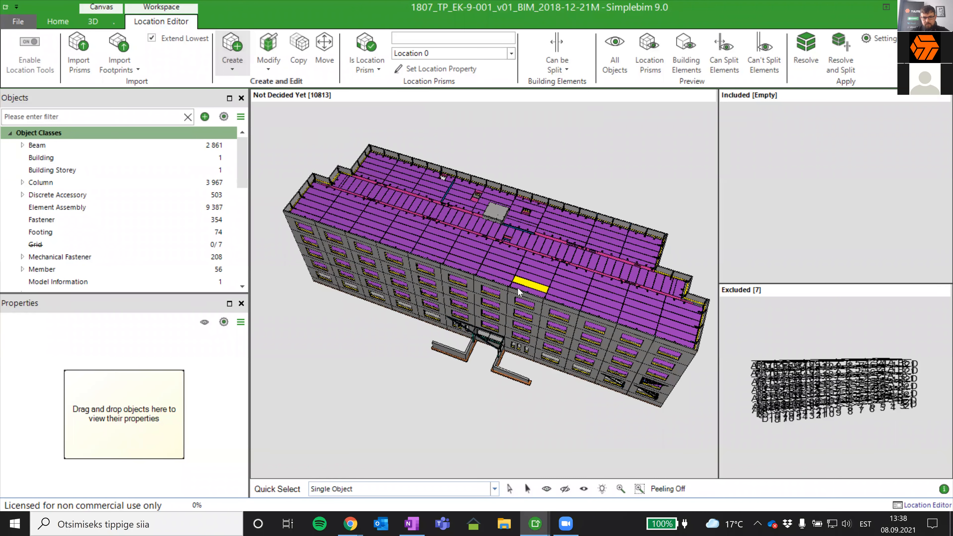
pyautogui.click(232, 70)
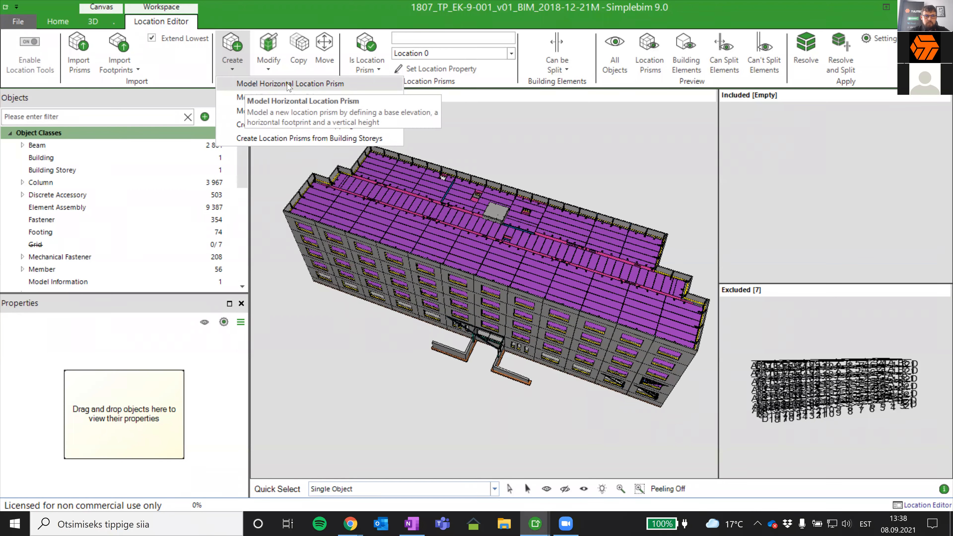
pyautogui.click(308, 85)
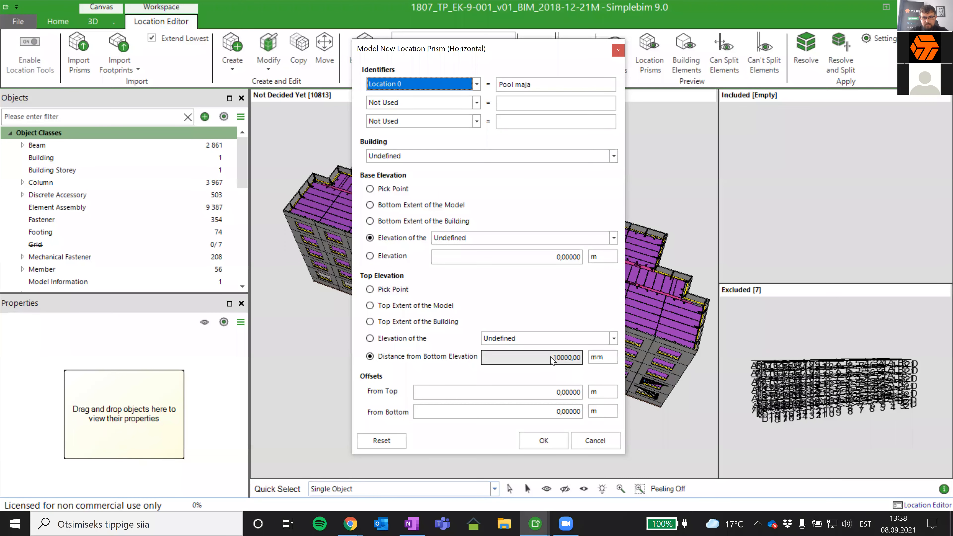
pyautogui.click(614, 239)
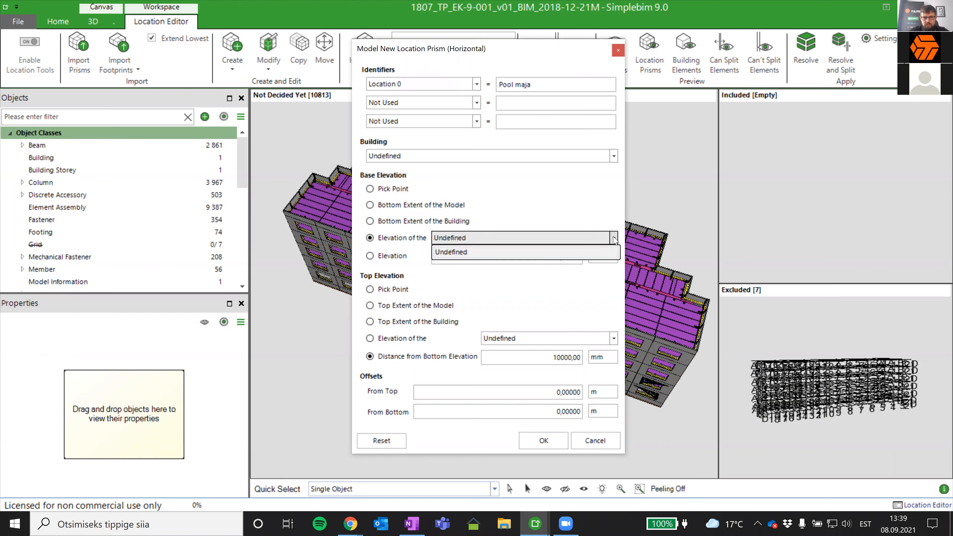
pyautogui.click(548, 252)
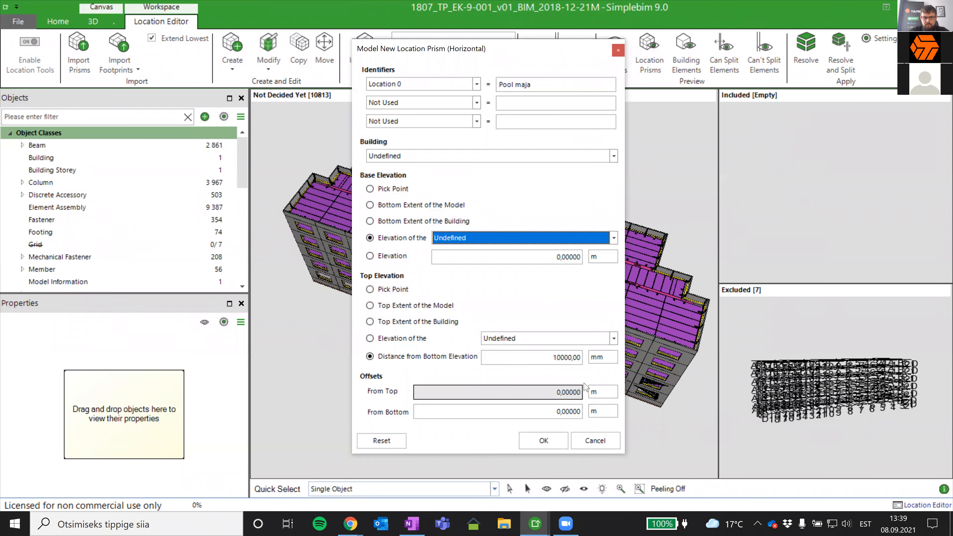
pyautogui.click(559, 357)
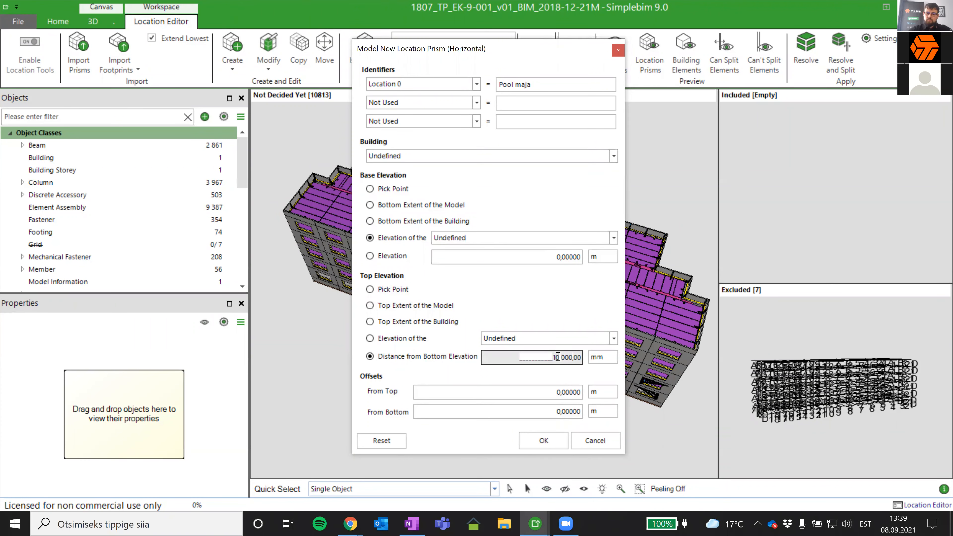
pyautogui.write('5')
pyautogui.click(544, 413)
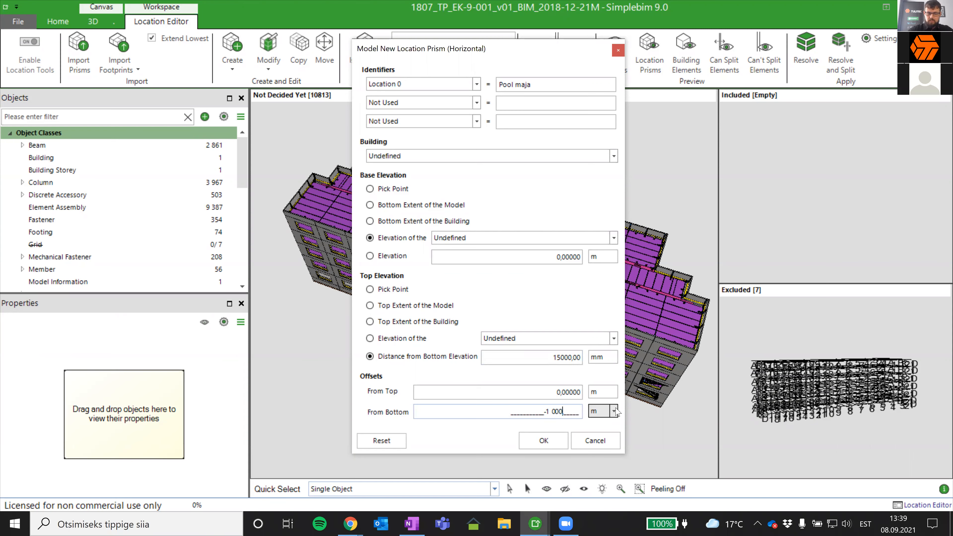
pyautogui.click(543, 441)
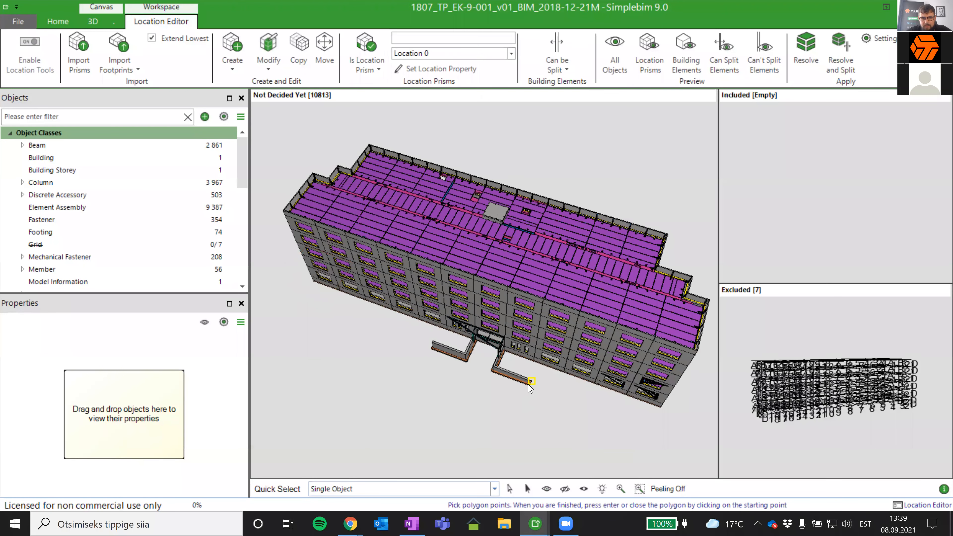
pyautogui.scroll(2, 530, 387)
pyautogui.scroll(2, 530, 386)
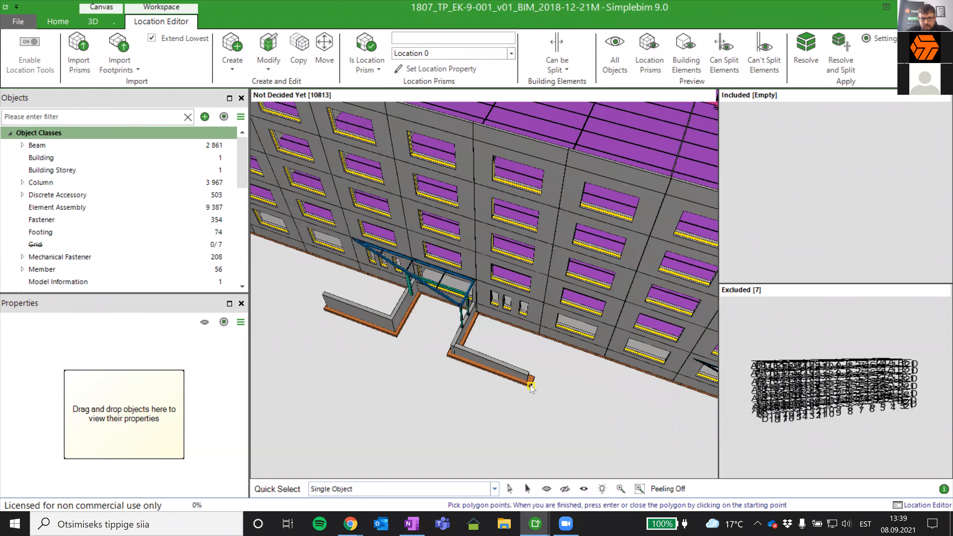
pyautogui.scroll(-3, 549, 399)
pyautogui.moveTo(566, 433); pyautogui.dragTo(574, 414, button='middle')
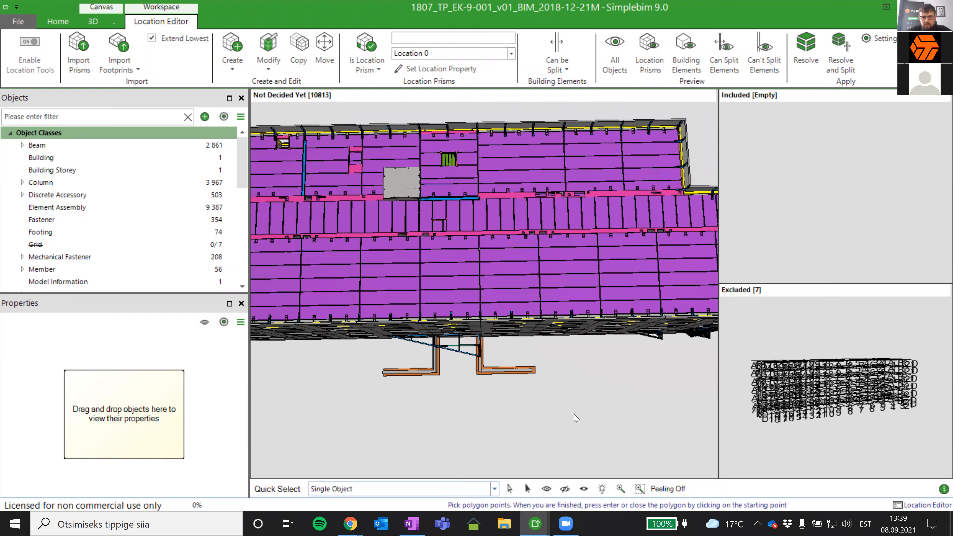
pyautogui.scroll(-3, 549, 427)
pyautogui.moveTo(263, 366); pyautogui.dragTo(433, 309, button='middle')
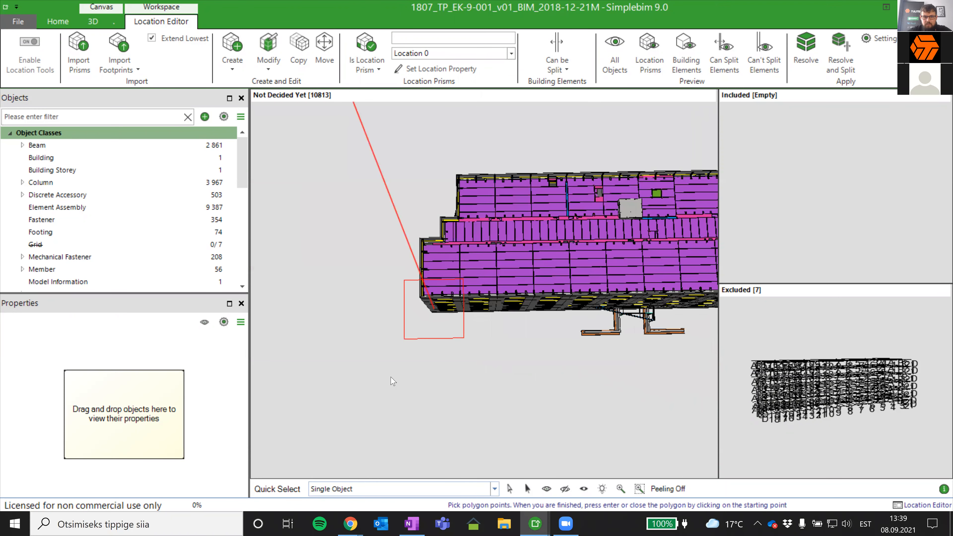
pyautogui.scroll(-2, 372, 391)
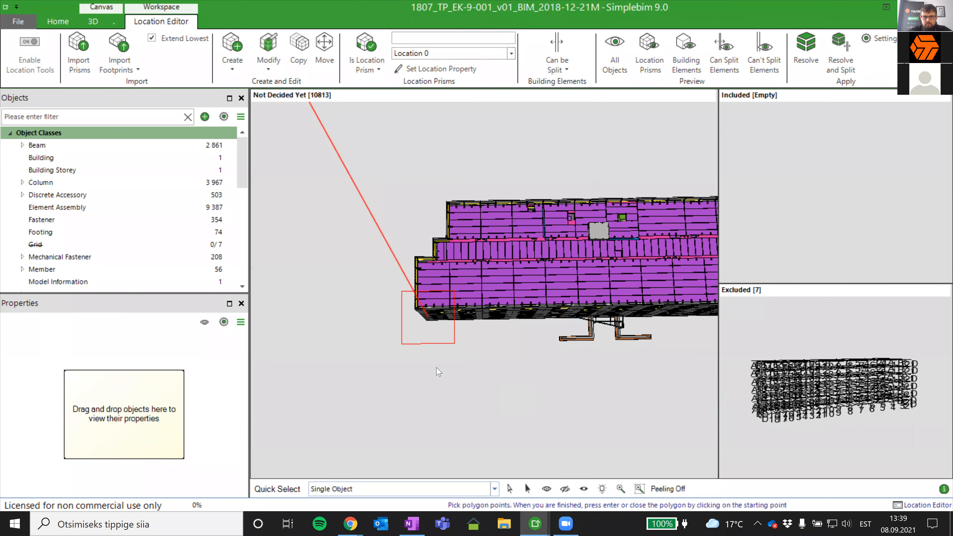
pyautogui.moveTo(524, 304)
pyautogui.mouseDown(button='middle')
pyautogui.moveTo(485, 363)
pyautogui.moveTo(461, 311)
pyautogui.mouseUp(button='middle')
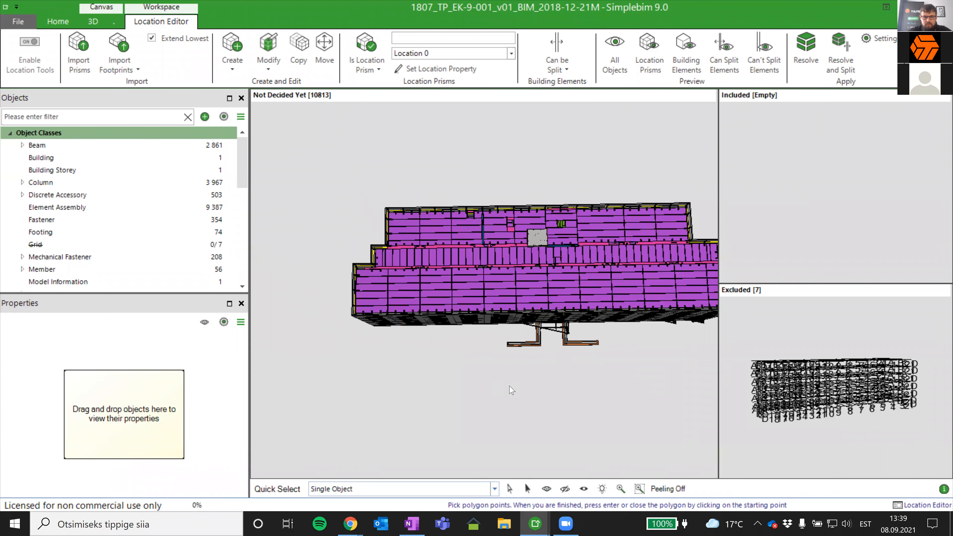
pyautogui.click(240, 57)
pyautogui.click(256, 82)
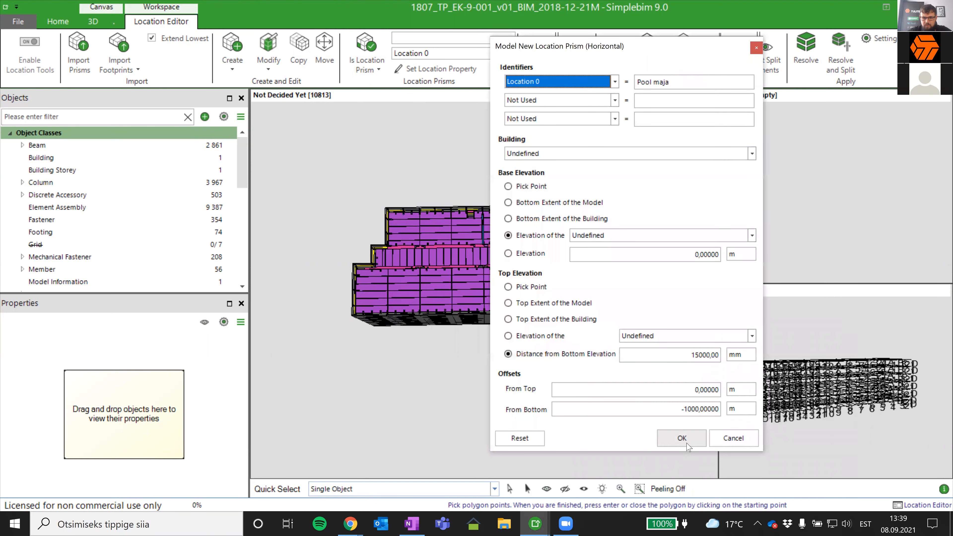
pyautogui.click(677, 438)
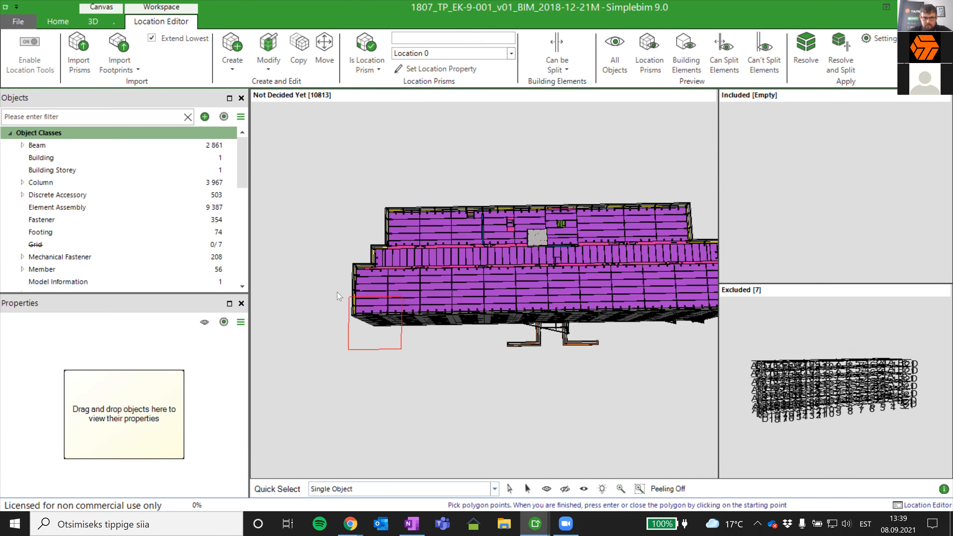
pyautogui.moveTo(411, 317); pyautogui.dragTo(518, 311, button='middle')
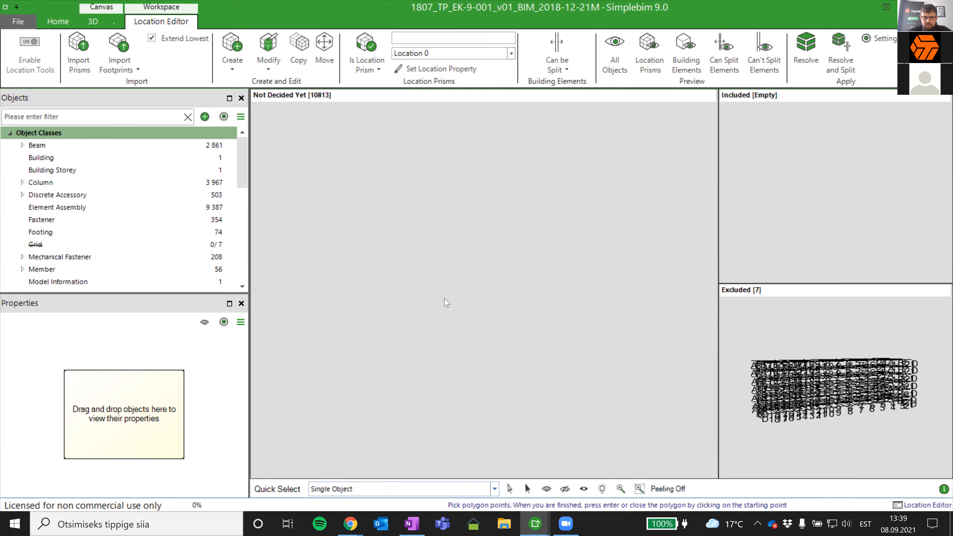
pyautogui.moveTo(528, 348)
pyautogui.mouseDown(button='middle')
pyautogui.moveTo(610, 435)
pyautogui.moveTo(595, 439)
pyautogui.mouseUp(button='middle')
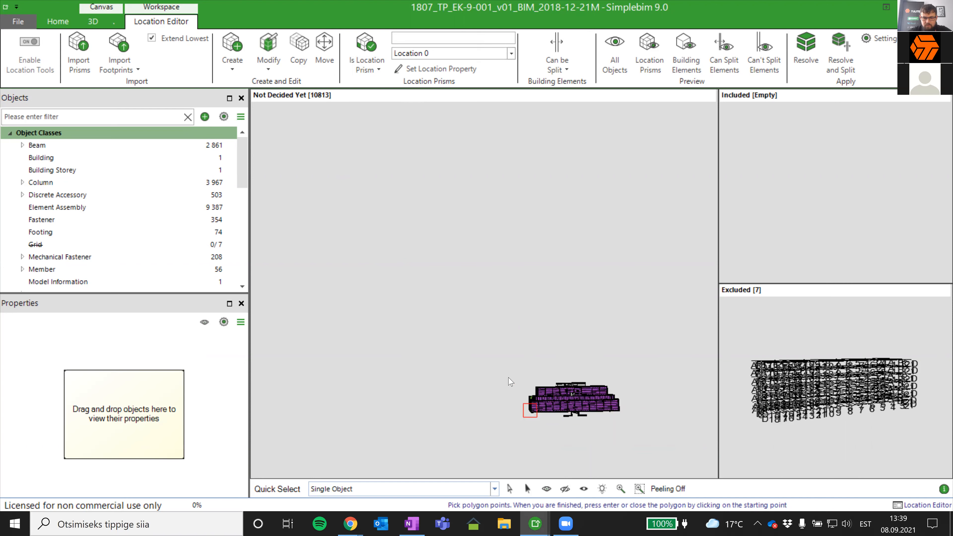
pyautogui.moveTo(527, 377)
pyautogui.mouseDown(button='middle')
pyautogui.moveTo(557, 391)
pyautogui.moveTo(530, 363)
pyautogui.mouseUp(button='middle')
pyautogui.moveTo(531, 419); pyautogui.dragTo(471, 385, button='middle')
pyautogui.scroll(4, 566, 361)
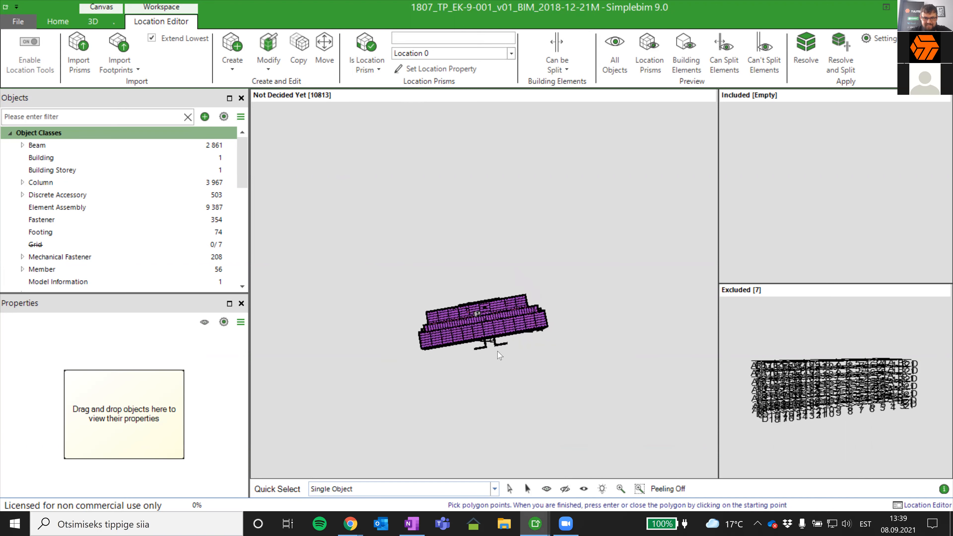
pyautogui.scroll(5, 498, 355)
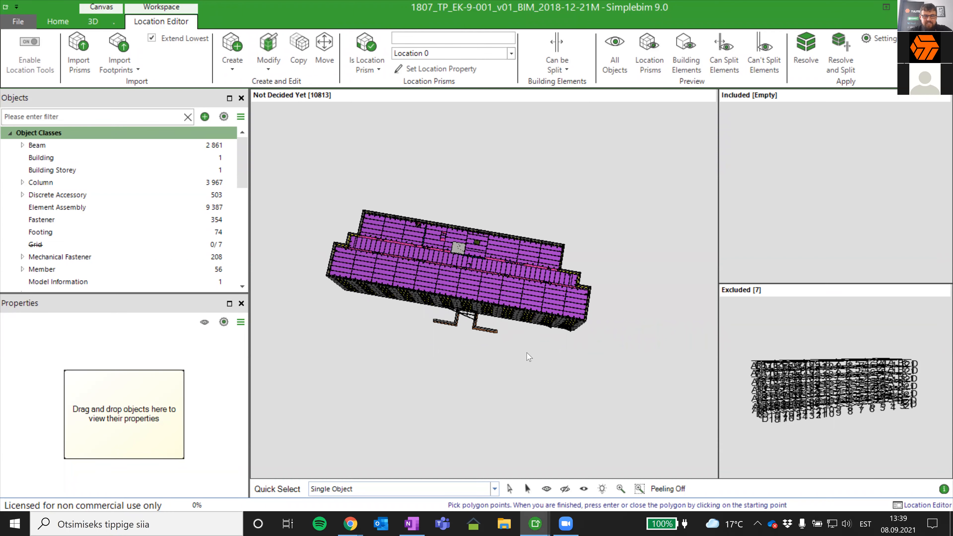
pyautogui.rightClick(497, 363)
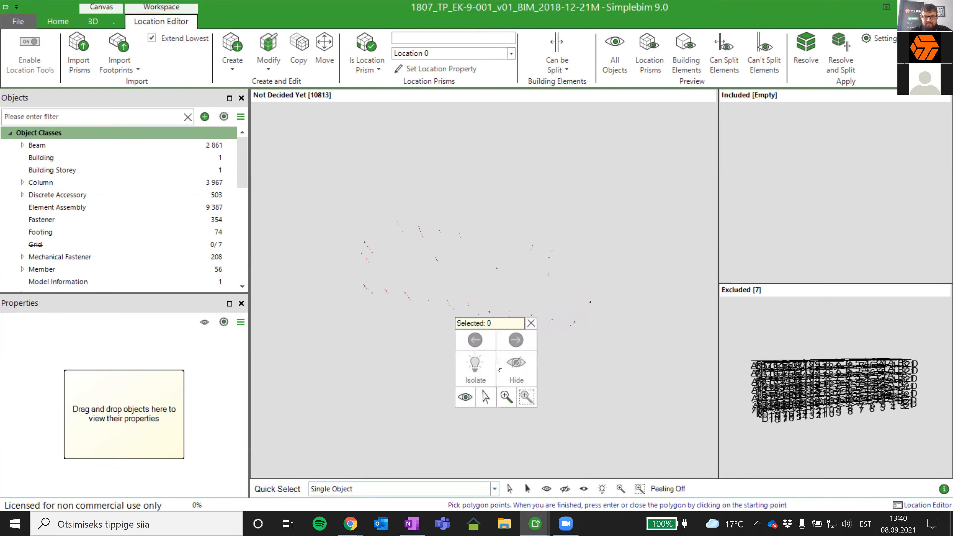
pyautogui.click(467, 395)
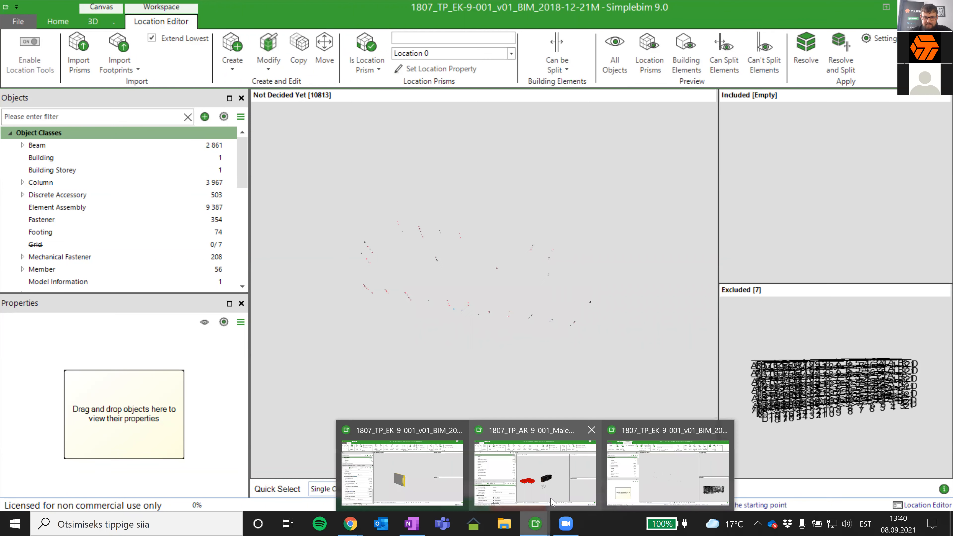
# - Return to the main model window, reopen the Location Editor workspace, enable the location tools, and clear the object selection
pyautogui.click(529, 523)
pyautogui.click(405, 471)
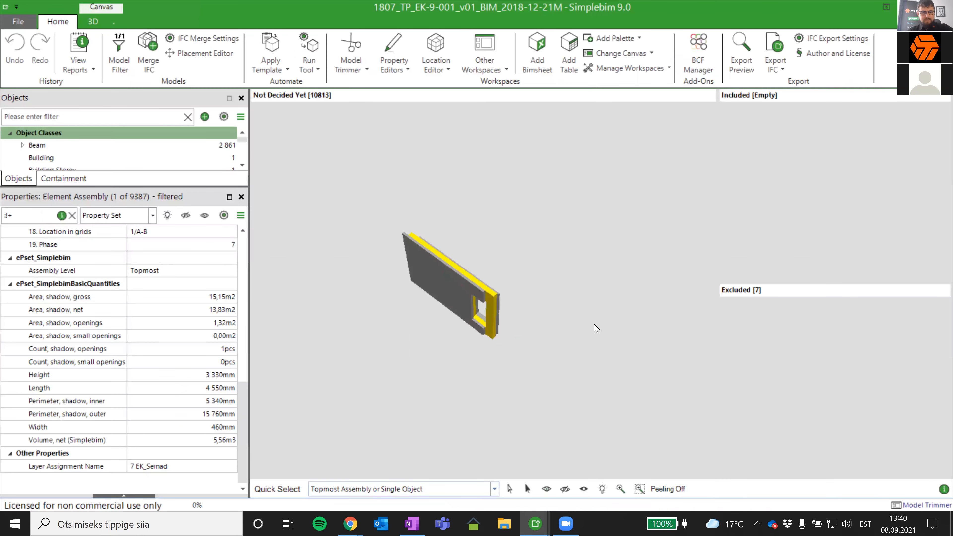
pyautogui.click(93, 21)
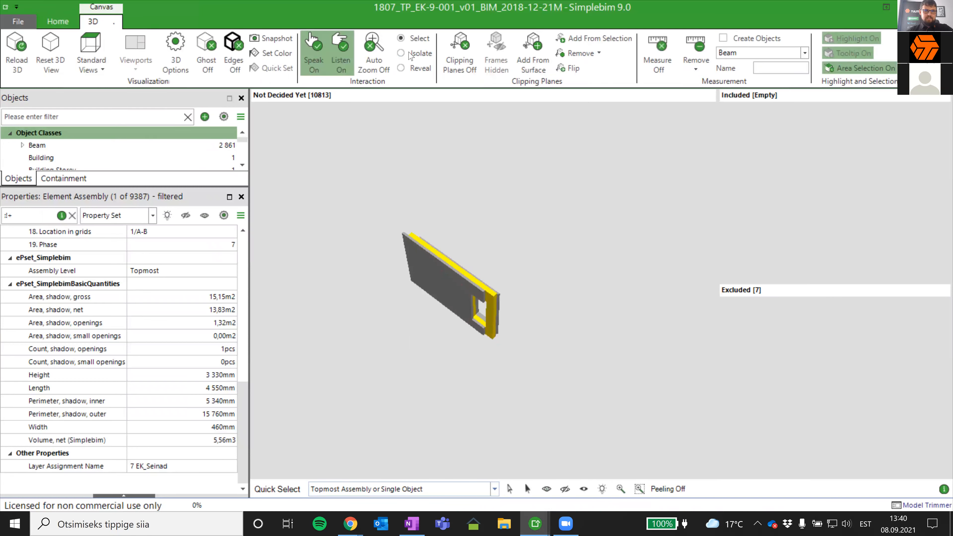
pyautogui.click(60, 21)
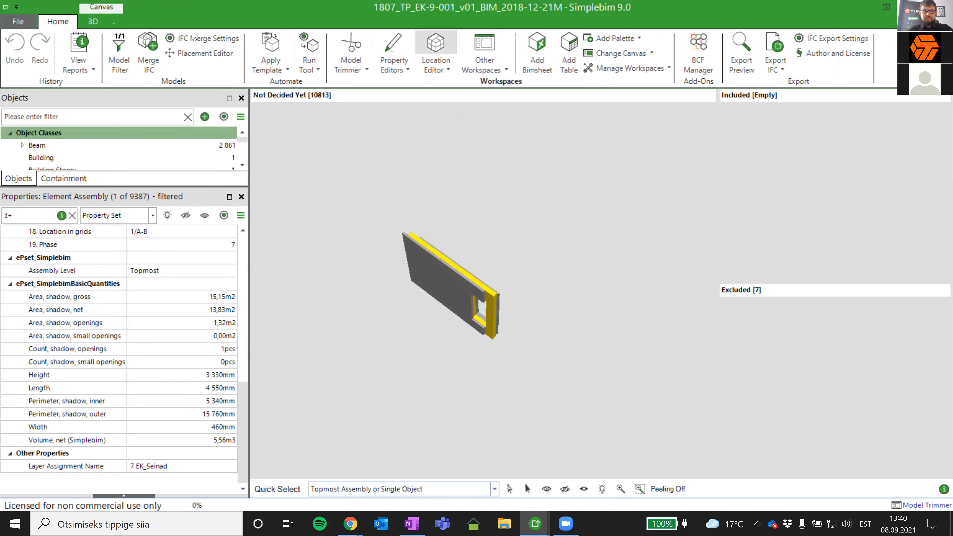
pyautogui.click(457, 42)
pyautogui.click(444, 41)
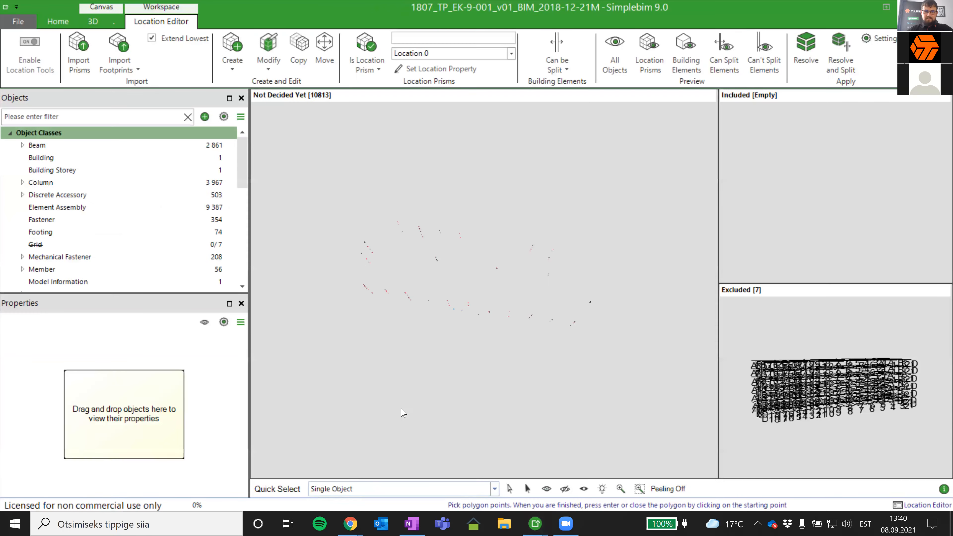
pyautogui.rightClick(401, 408)
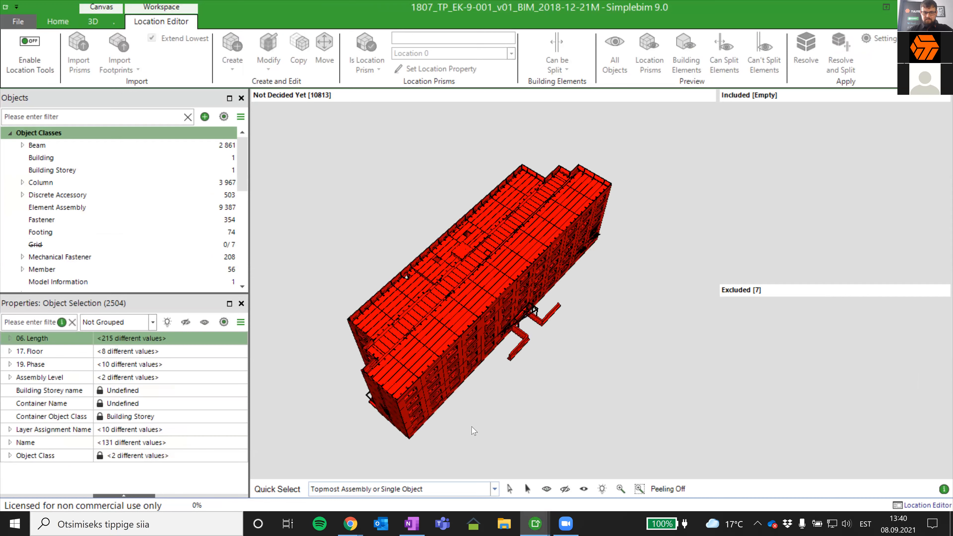
pyautogui.rightClick(471, 426)
pyautogui.moveTo(585, 377); pyautogui.dragTo(336, 214, button='middle')
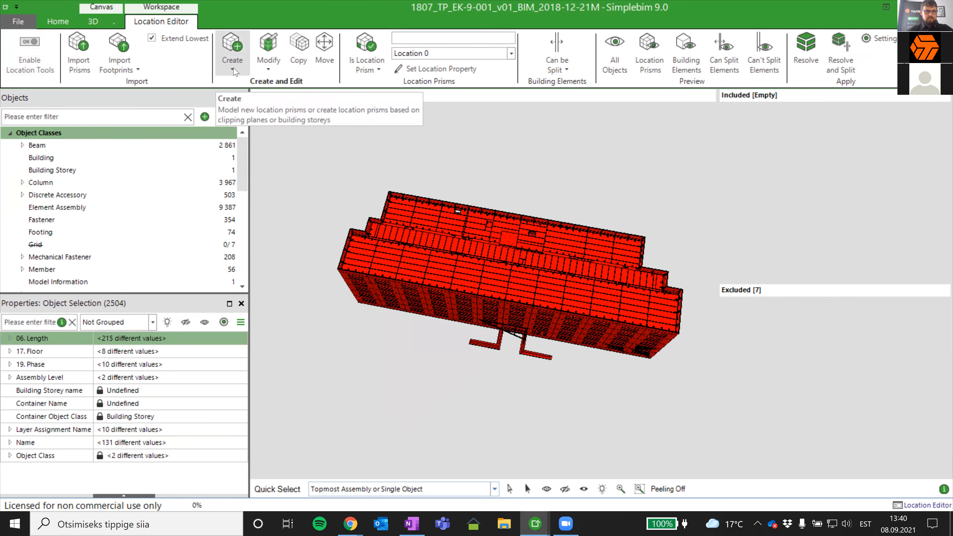
# - Set up a new horizontal location prism with Location 0 set to Pool maja
pyautogui.click(232, 64)
pyautogui.click(331, 307)
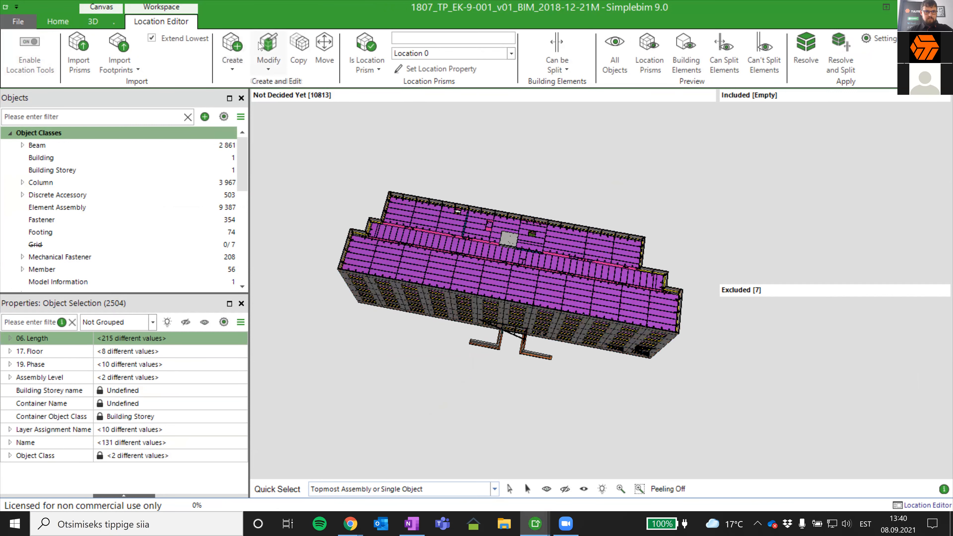
pyautogui.click(232, 62)
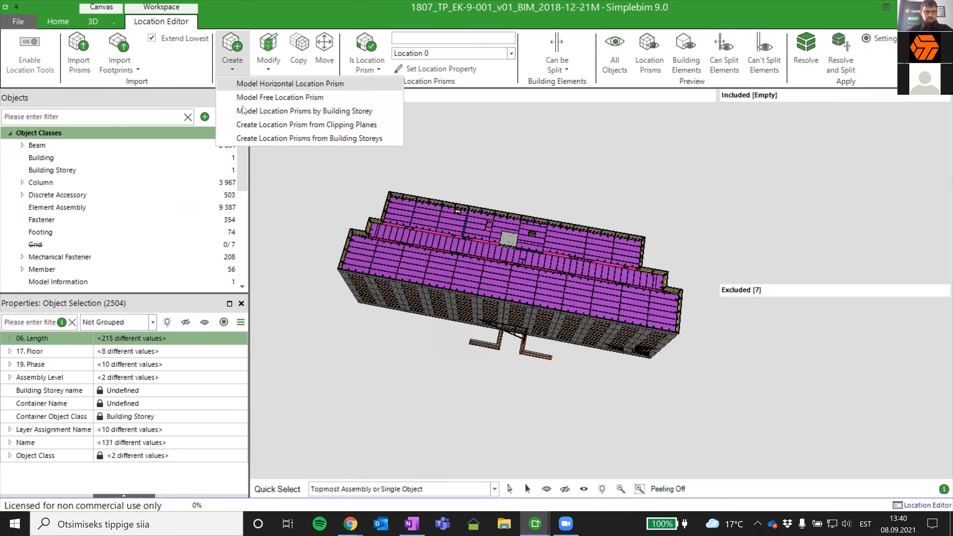
pyautogui.click(253, 89)
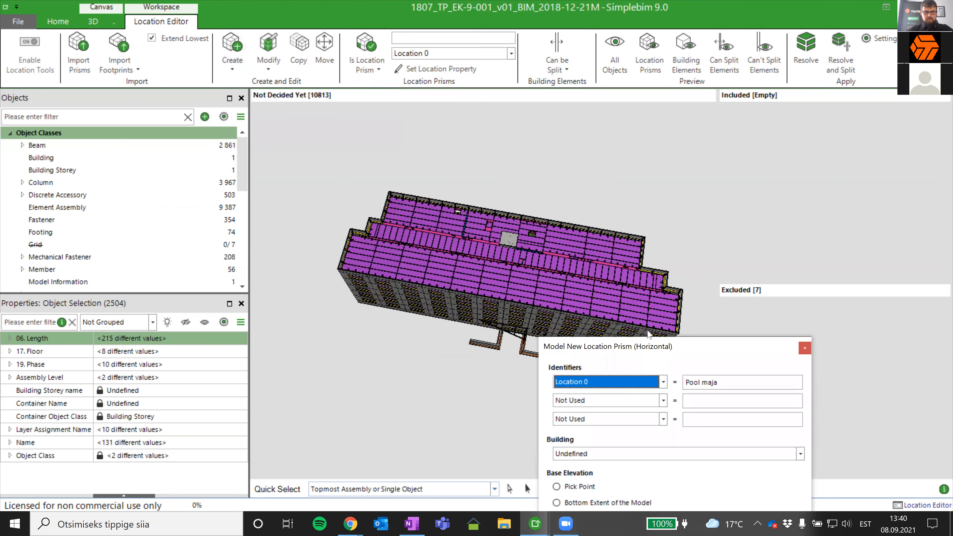
pyautogui.click(622, 501)
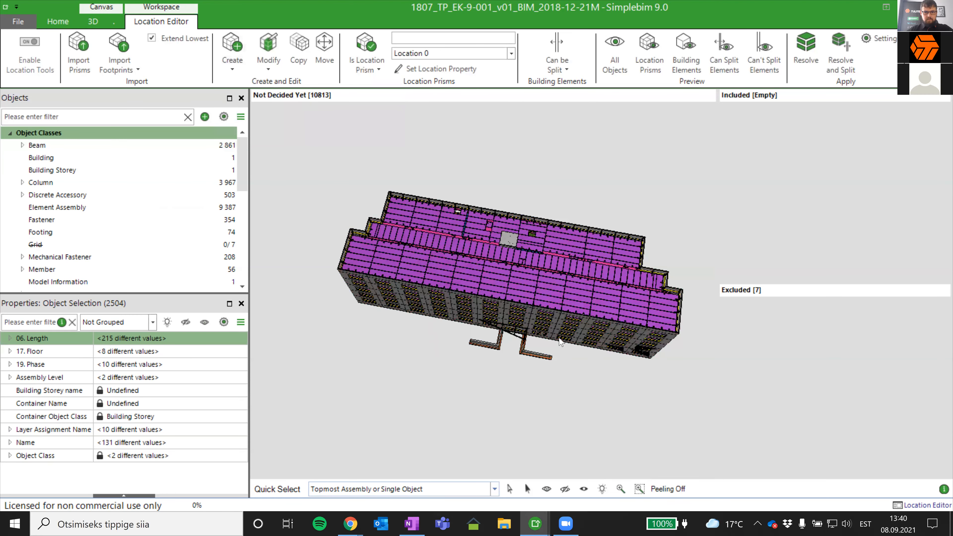
# - Draw the prism's footprint polygon around one half of the building, from the entrance wall's outer corner to the middle of the rear facade, and finish it
pyautogui.click(550, 358)
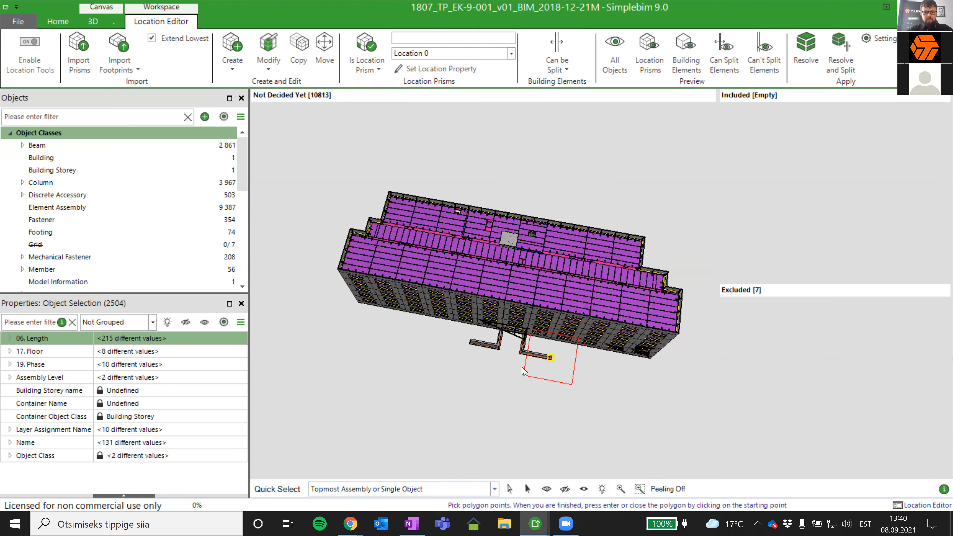
pyautogui.click(499, 379)
pyautogui.click(303, 341)
pyautogui.moveTo(402, 357); pyautogui.dragTo(424, 435, button='middle')
pyautogui.click(303, 138)
pyautogui.click(437, 142)
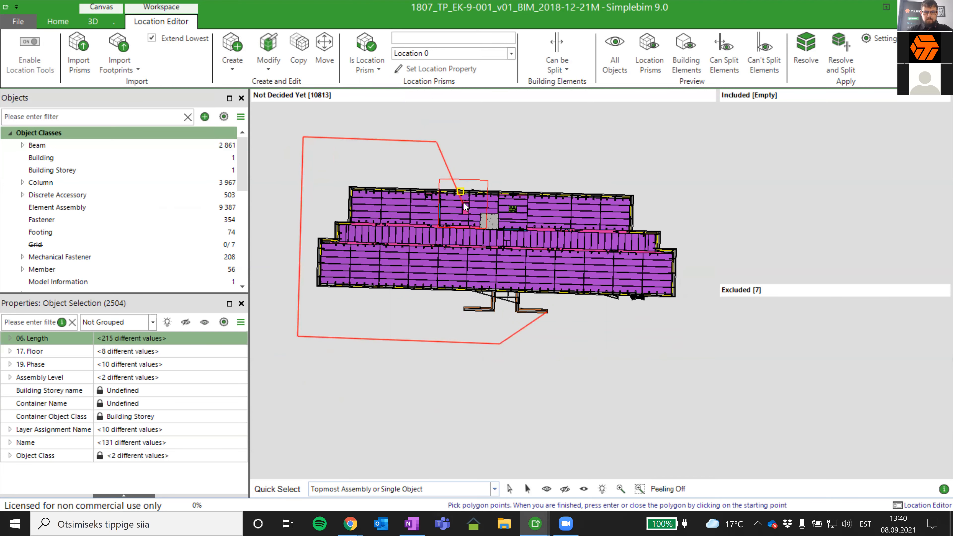
pyautogui.scroll(1, 463, 202)
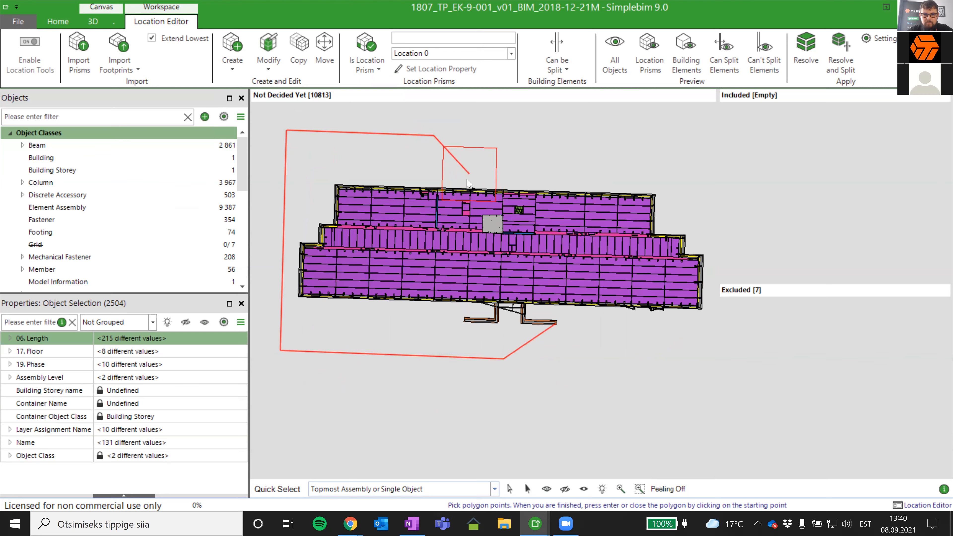
pyautogui.click(470, 192)
pyautogui.moveTo(475, 191); pyautogui.dragTo(483, 227, button='middle')
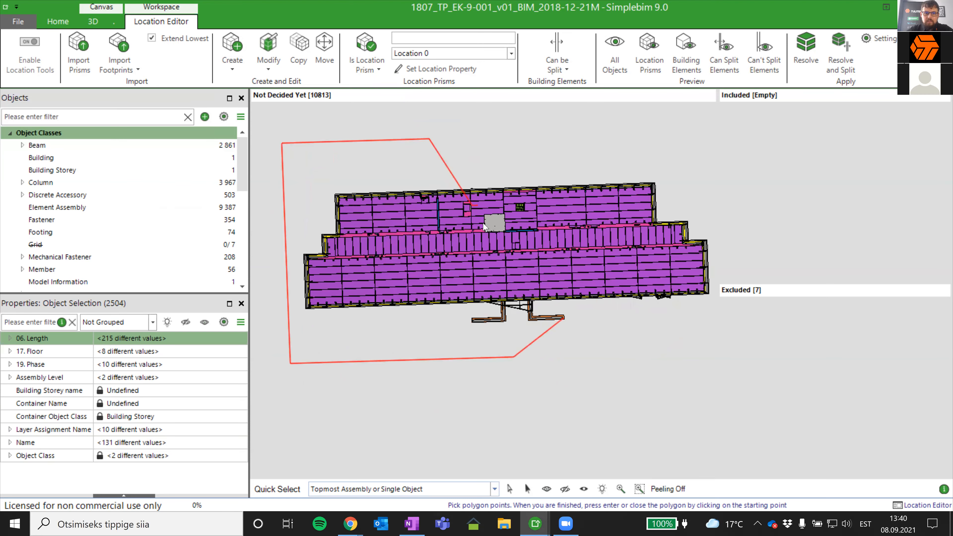
pyautogui.press('Return')
# - Examine the new location prism against the building, then select and isolate it in the 3D view
pyautogui.moveTo(585, 341); pyautogui.dragTo(529, 275, button='middle')
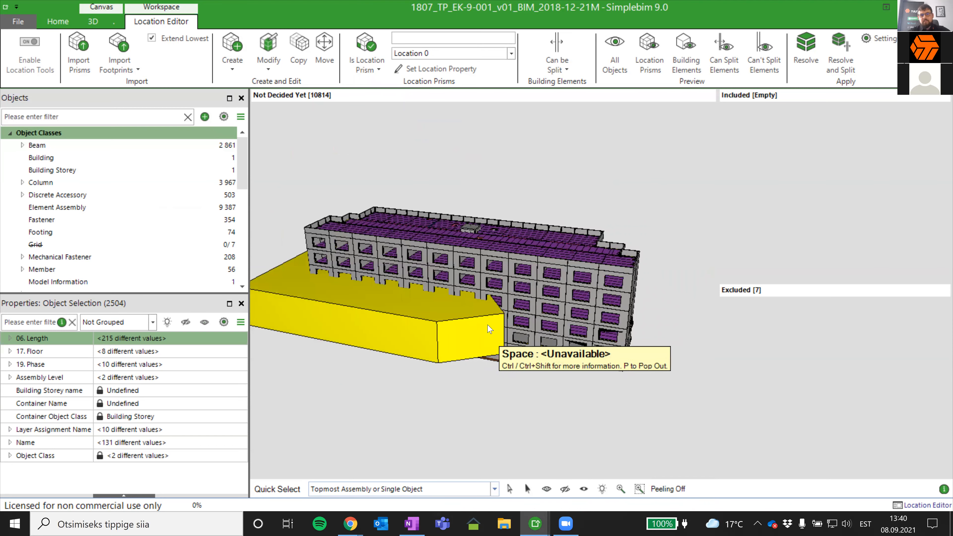
pyautogui.moveTo(488, 324); pyautogui.dragTo(466, 454, button='middle')
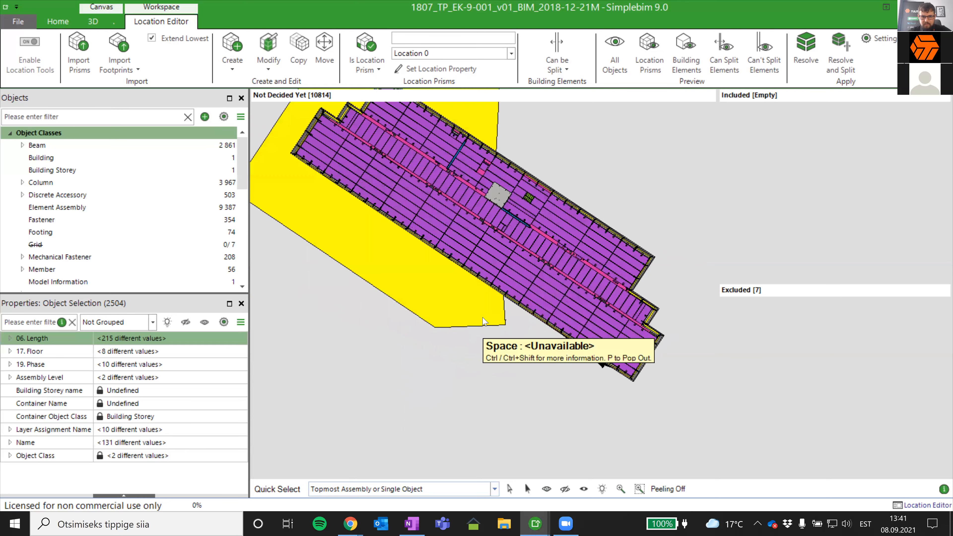
pyautogui.click(483, 319)
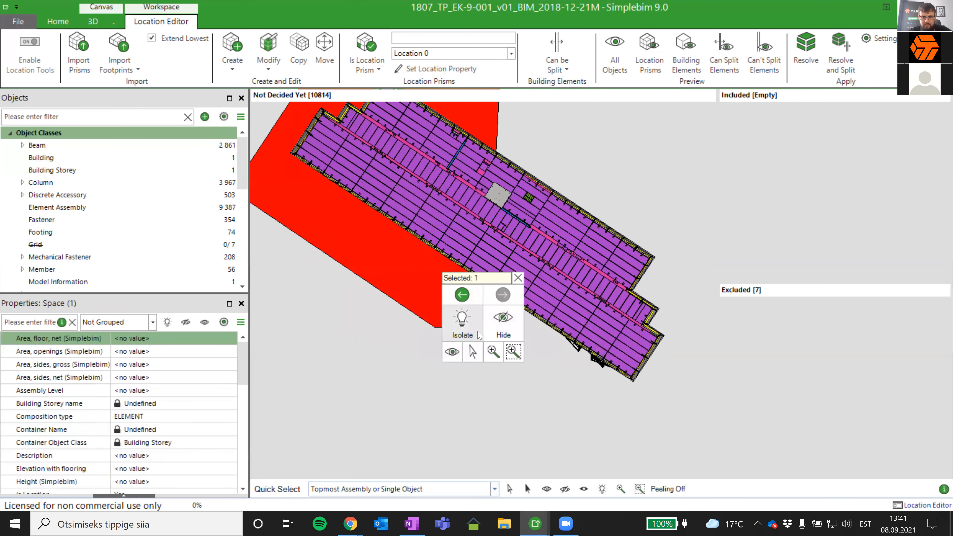
pyautogui.click(480, 330)
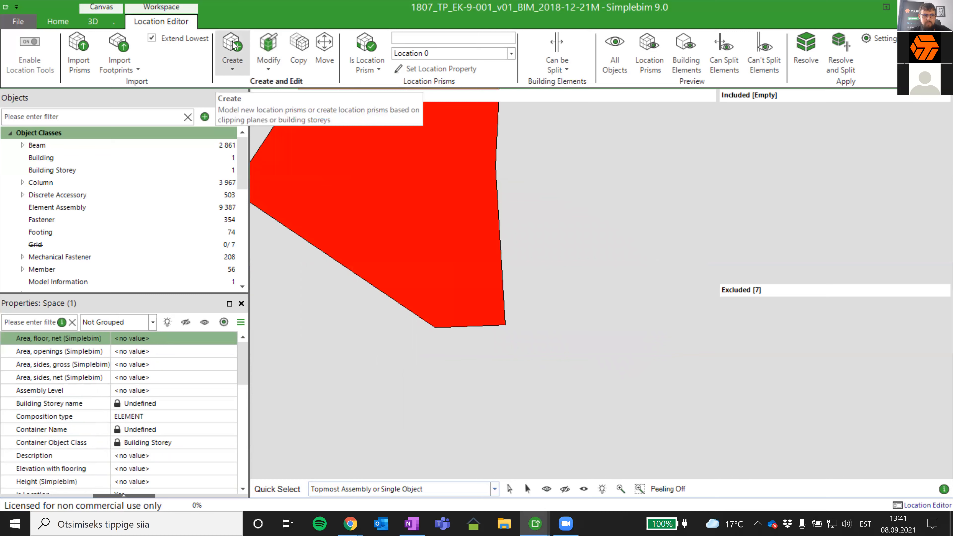
# - Set up another horizontal location prism, keeping Location 0 set to Pool maja and accepting the remaining settings
pyautogui.click(233, 43)
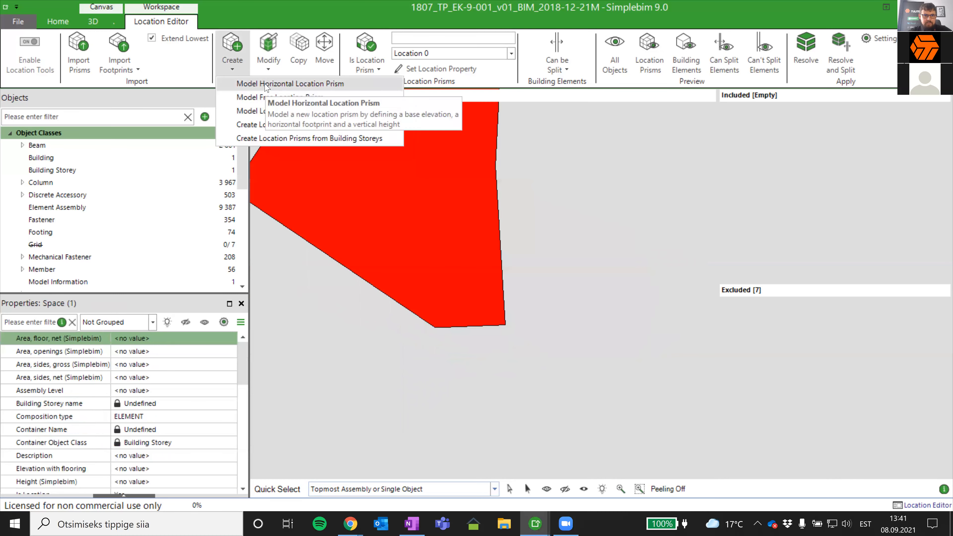
pyautogui.click(265, 85)
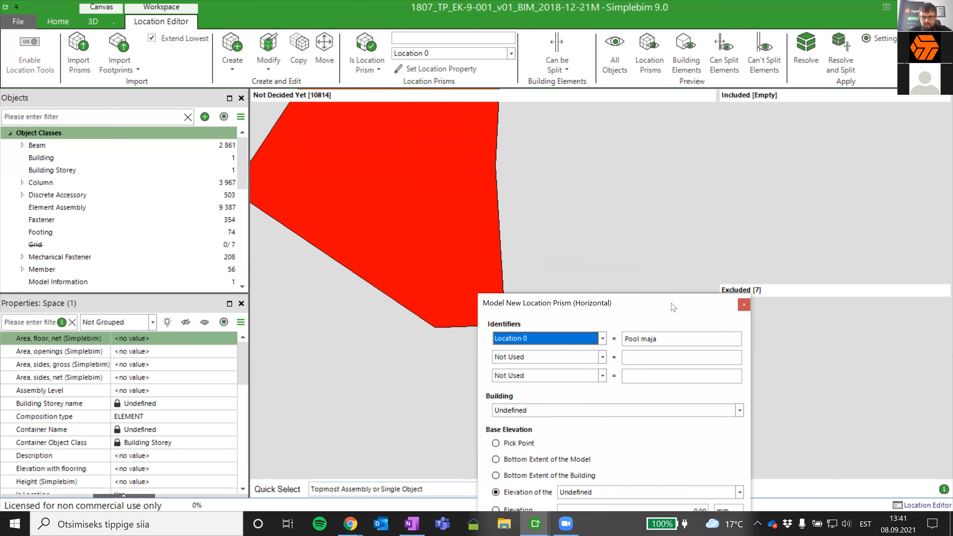
pyautogui.moveTo(673, 307); pyautogui.dragTo(651, 40)
pyautogui.click(642, 480)
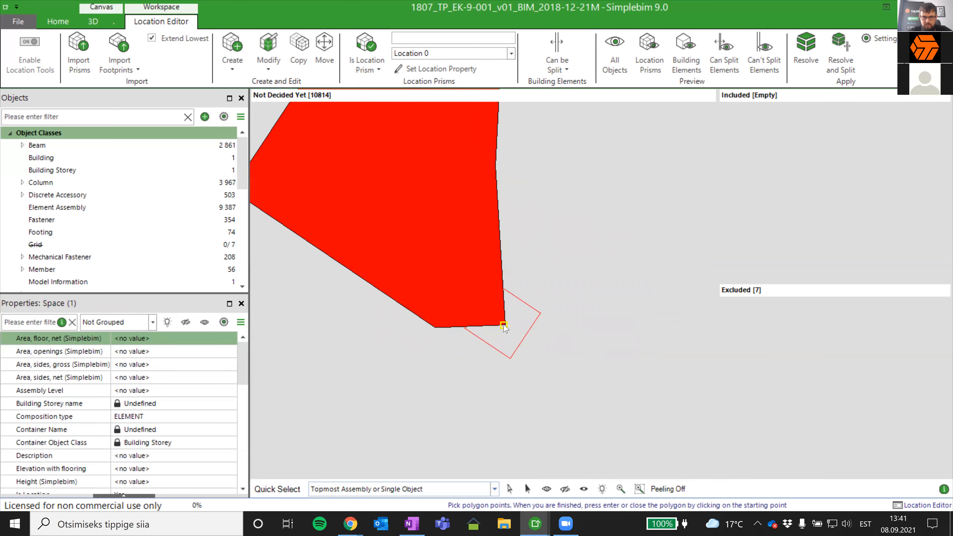
# - Draw a four-point footprint polygon around the other building half, starting and ending on the existing prism's corners along the dividing line, and finish it
pyautogui.click(505, 325)
pyautogui.scroll(-5, 455, 261)
pyautogui.scroll(1, 540, 384)
pyautogui.scroll(-3, 504, 347)
pyautogui.scroll(-2, 503, 350)
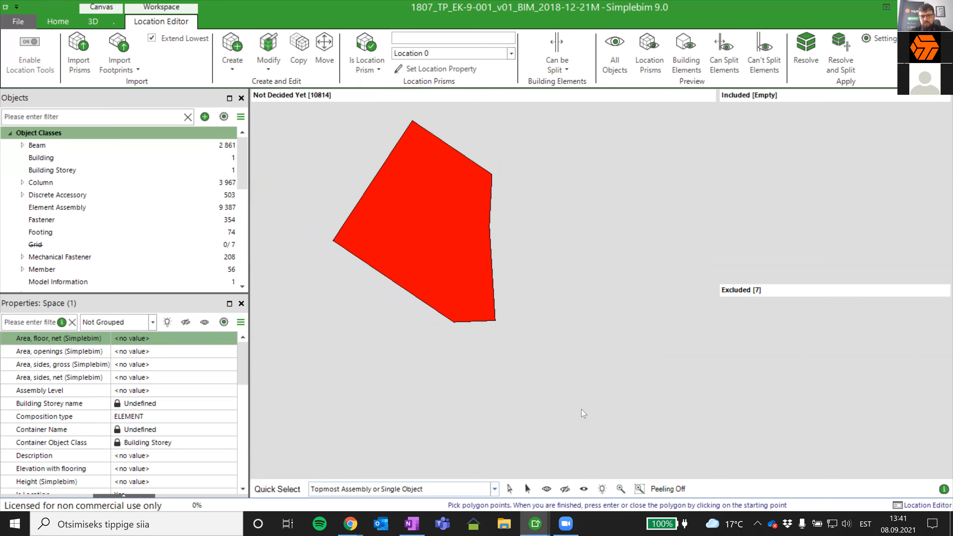
pyautogui.click(624, 447)
pyautogui.moveTo(641, 324); pyautogui.dragTo(565, 372, button='middle')
pyautogui.click(670, 348)
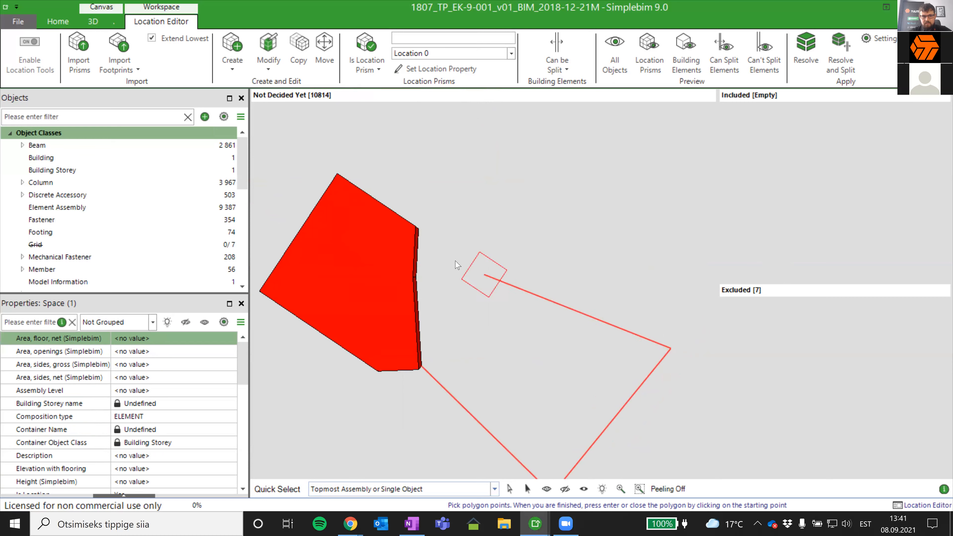
pyautogui.click(418, 230)
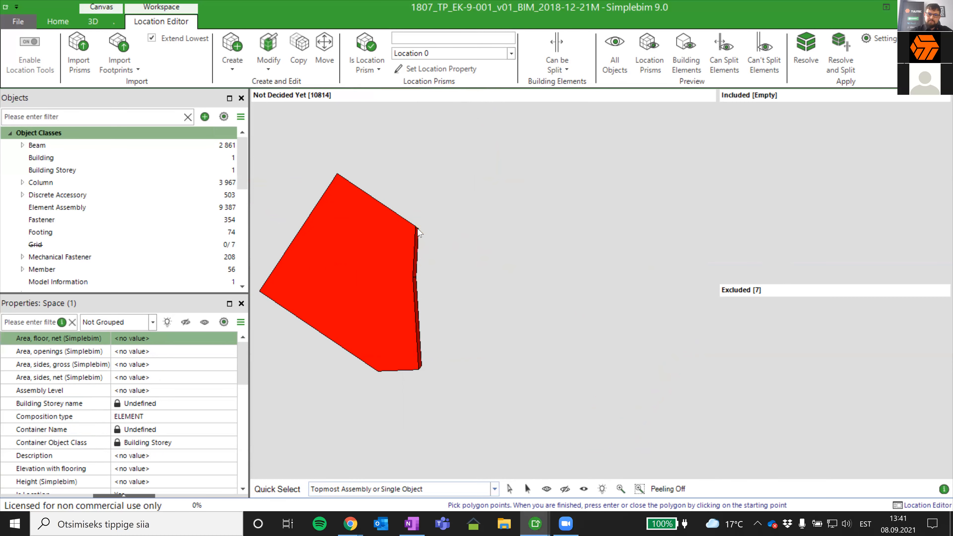
pyautogui.moveTo(429, 316)
pyautogui.mouseDown(button='middle')
pyautogui.moveTo(465, 210)
pyautogui.moveTo(456, 220)
pyautogui.mouseUp(button='middle')
pyautogui.moveTo(443, 333); pyautogui.dragTo(403, 480, button='middle')
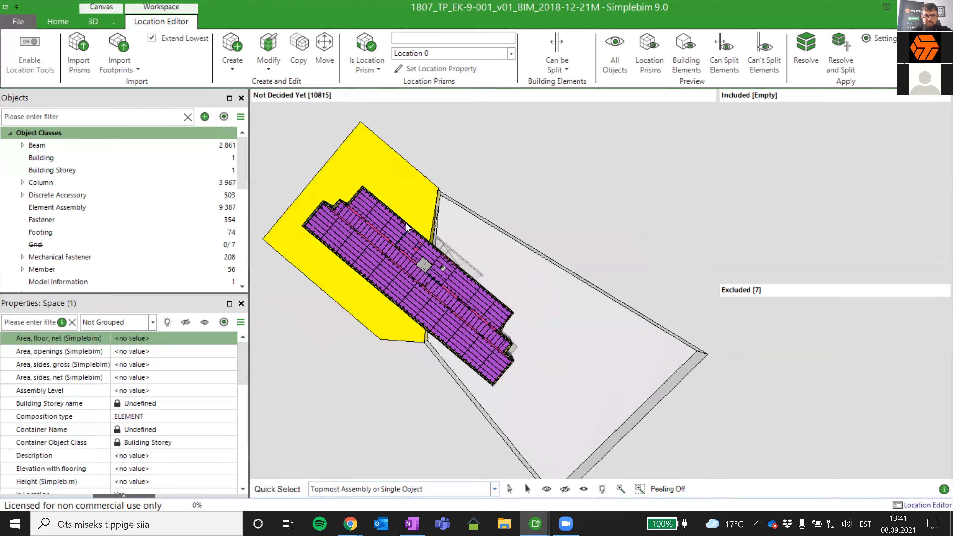
# - Select the new location prism and change its Location 0 property to Teine pool majast
pyautogui.moveTo(463, 189); pyautogui.dragTo(468, 293, button='middle')
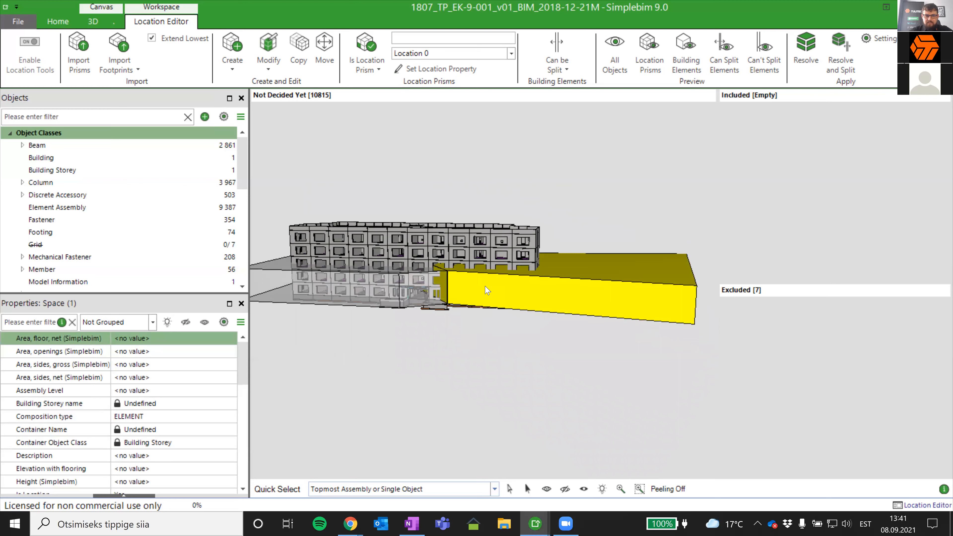
pyautogui.click(471, 293)
pyautogui.scroll(5, 438, 323)
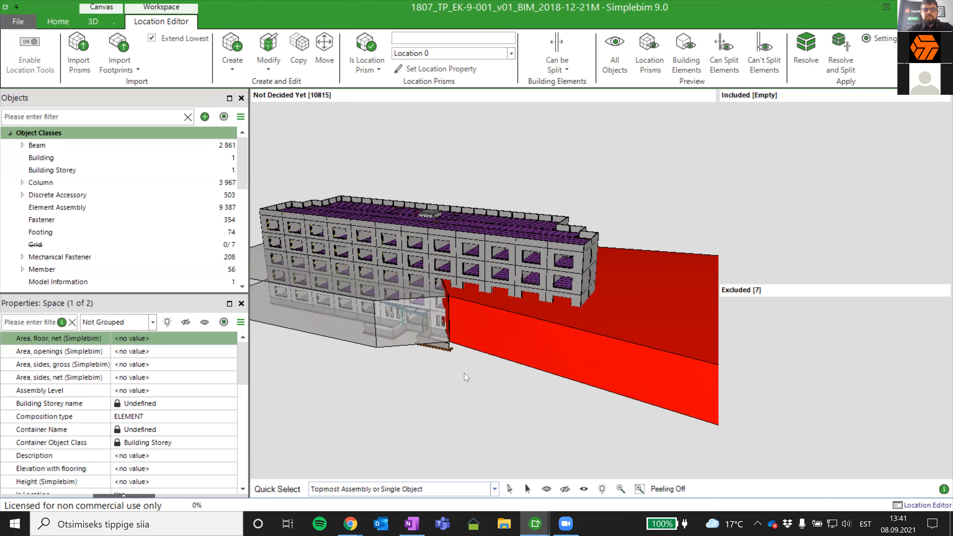
pyautogui.scroll(2, 498, 313)
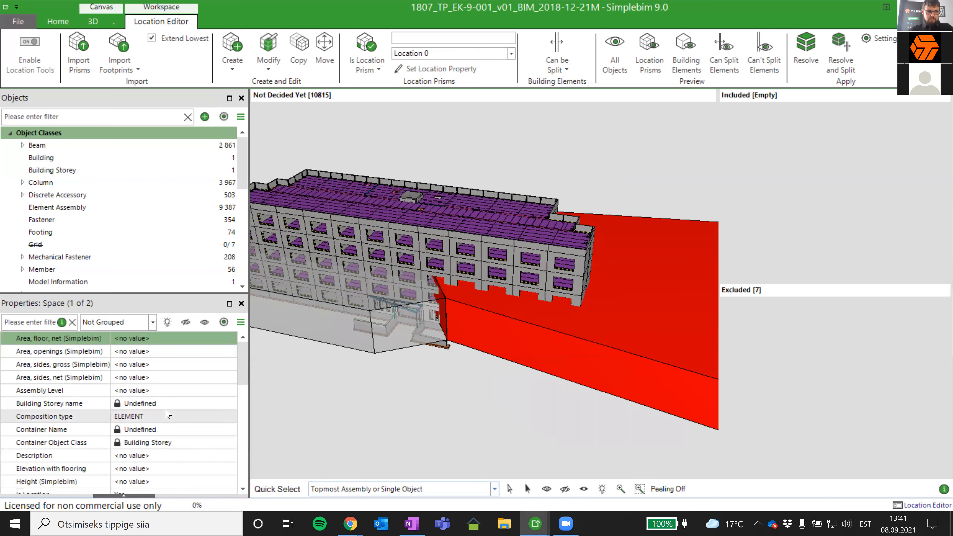
pyautogui.scroll(-2, 167, 414)
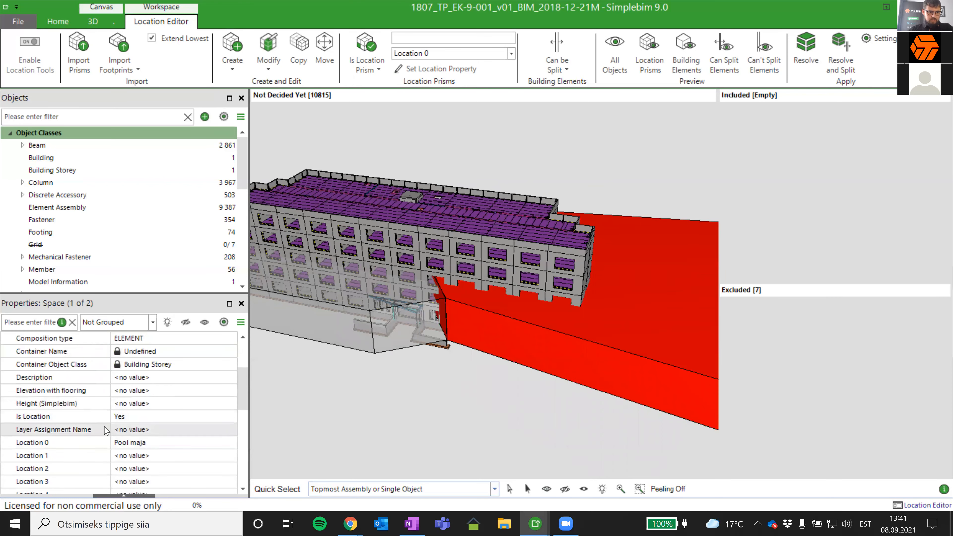
pyautogui.click(128, 442)
pyautogui.click(119, 444)
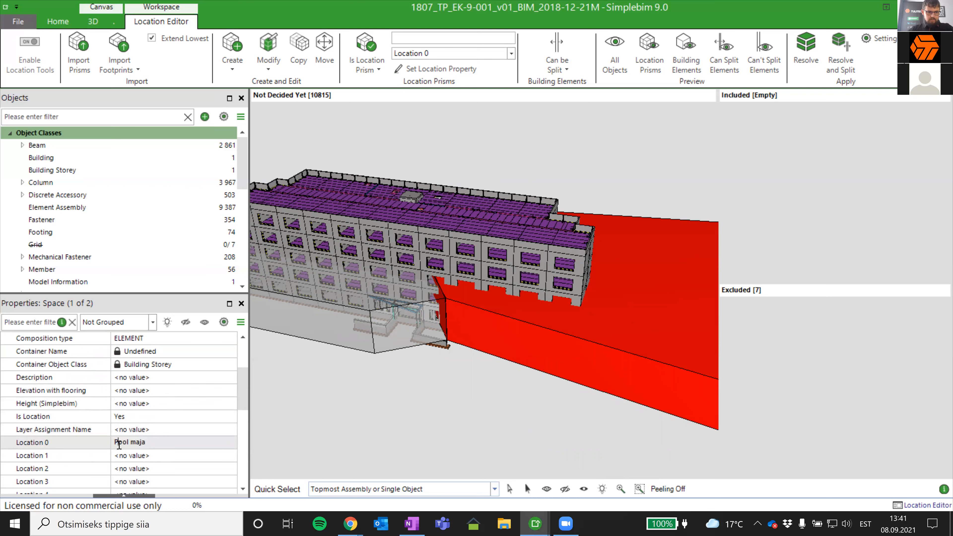
pyautogui.write('Teine p')
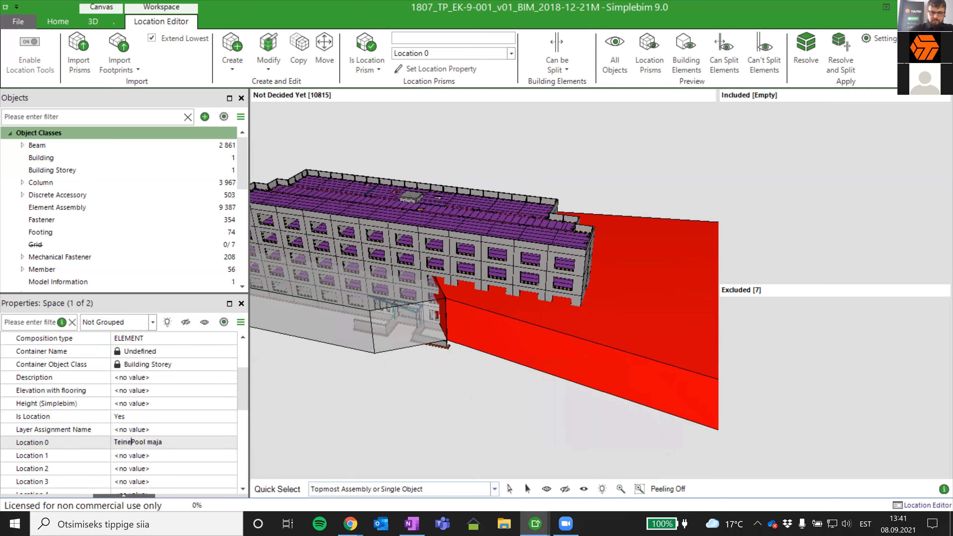
pyautogui.press('BackSpace')
pyautogui.press('BackSpace')
pyautogui.write('p')
pyautogui.press('Return')
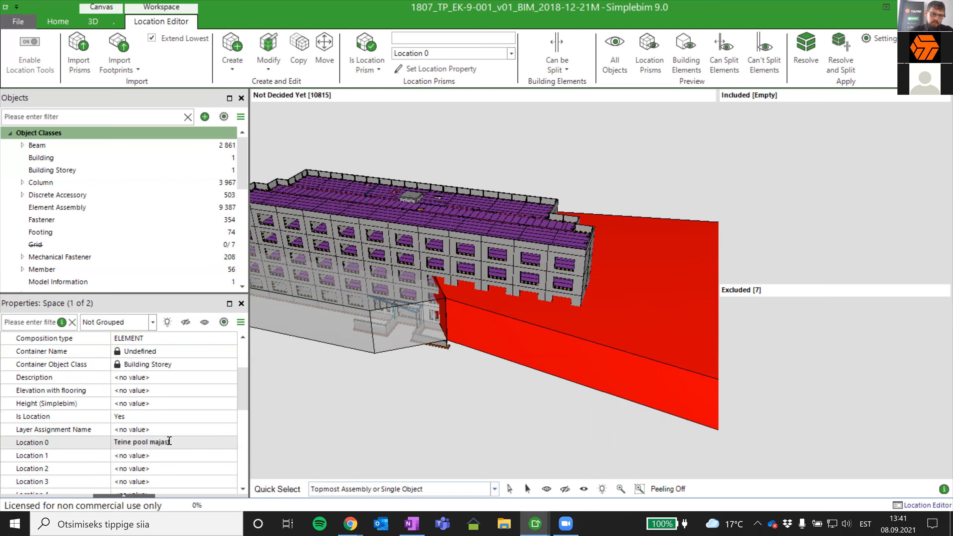
pyautogui.press('Return')
# - Examine how the two location prisms divide the building at the entrance, selecting the new prism to check it
pyautogui.moveTo(475, 417); pyautogui.dragTo(495, 359, button='middle')
pyautogui.scroll(-4, 472, 341)
pyautogui.scroll(1, 480, 292)
pyautogui.scroll(3, 482, 296)
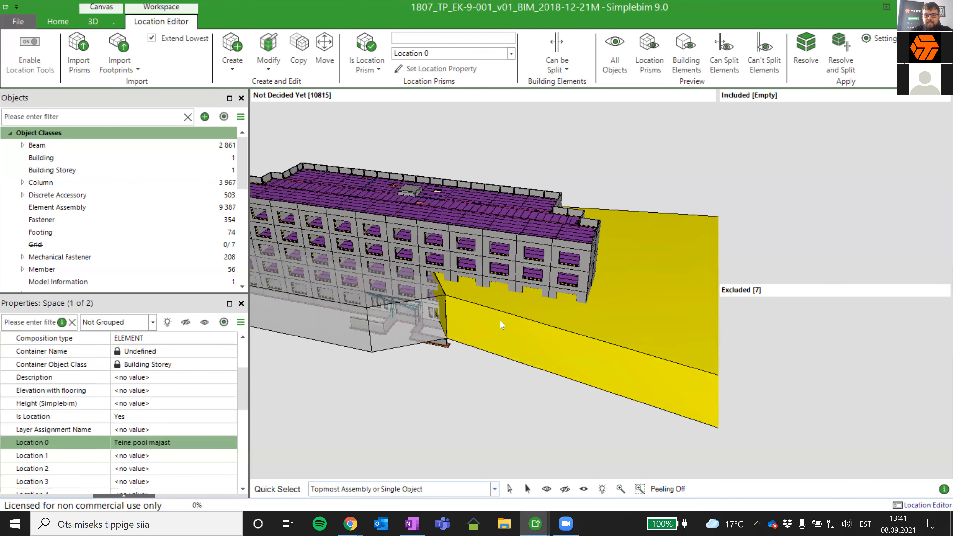
pyautogui.scroll(2, 503, 326)
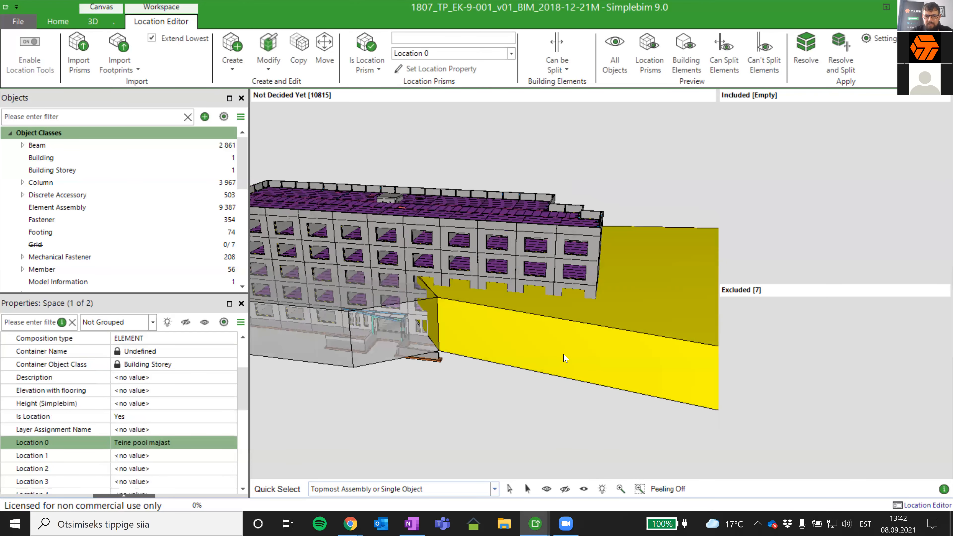
pyautogui.click(566, 357)
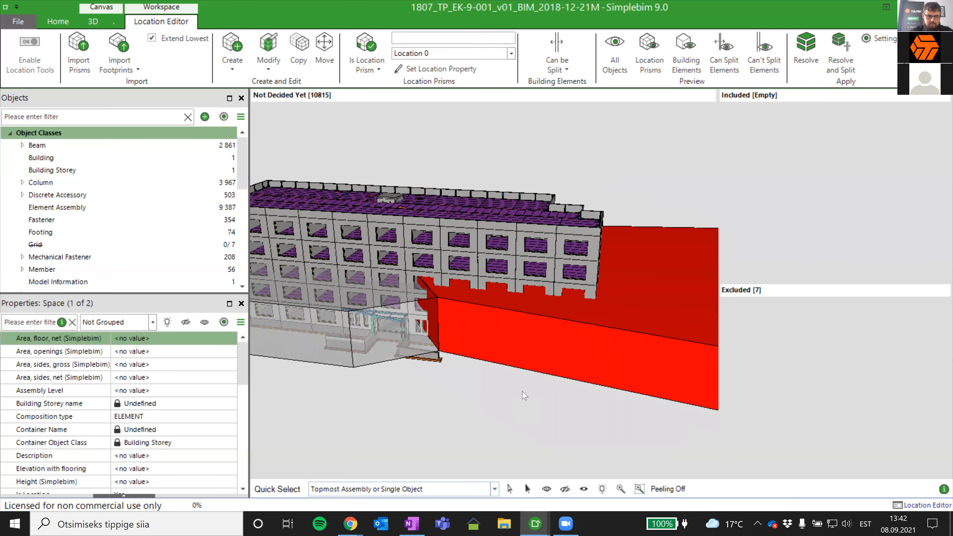
pyautogui.moveTo(485, 391); pyautogui.dragTo(425, 392, button='middle')
pyautogui.click(353, 304)
pyautogui.moveTo(358, 306); pyautogui.dragTo(462, 310, button='middle')
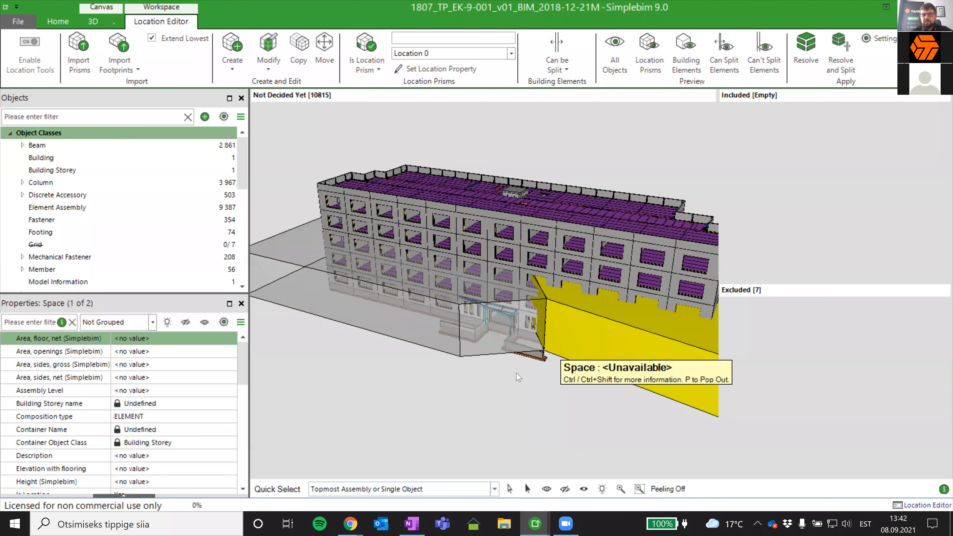
# - Resolve and split the Not Decided Yet building elements by location, using smart splitting with a 300 mm minimum split dimension
pyautogui.moveTo(501, 369); pyautogui.dragTo(472, 355, button='middle')
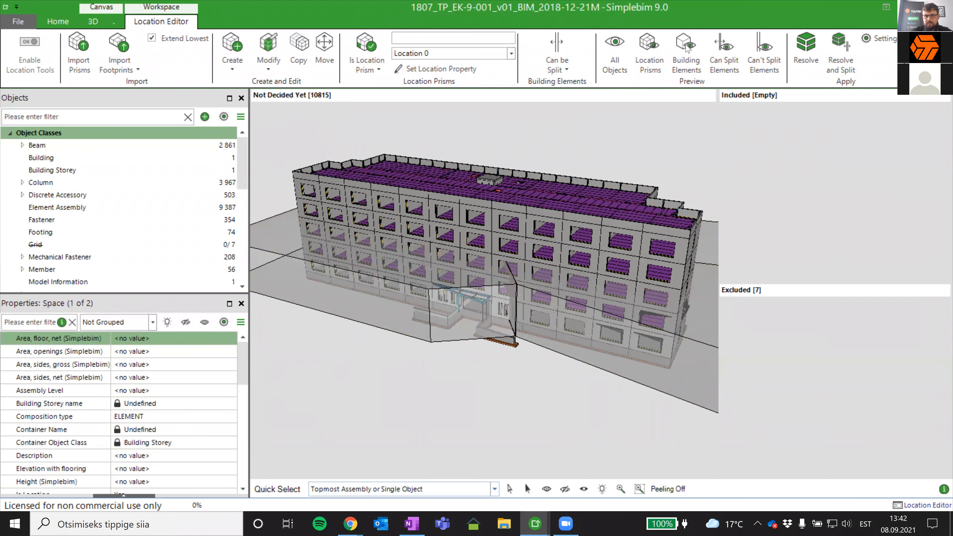
pyautogui.click(841, 48)
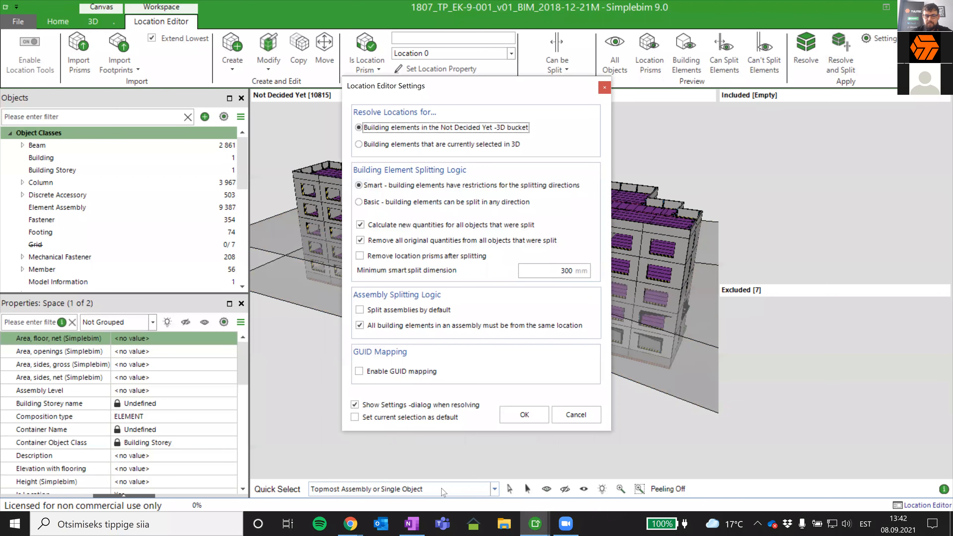
pyautogui.click(525, 417)
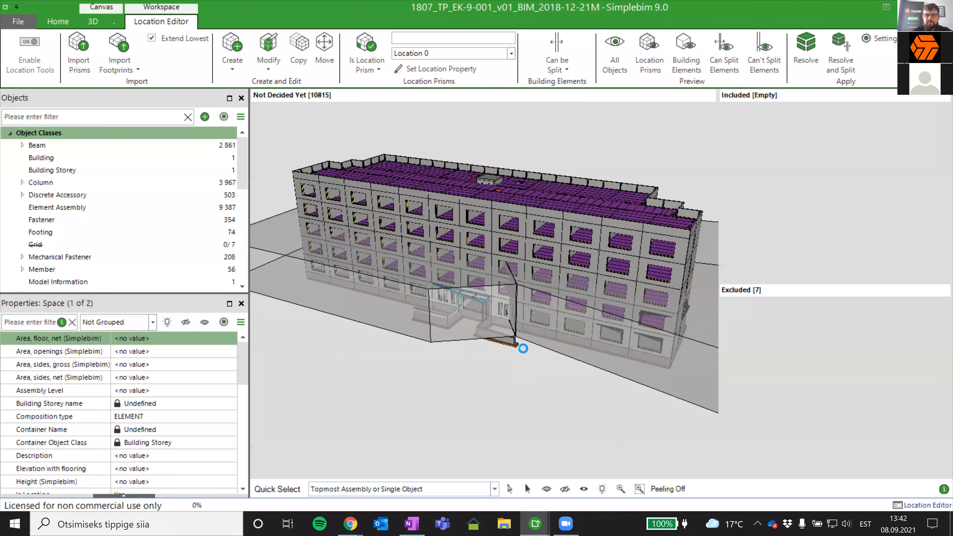
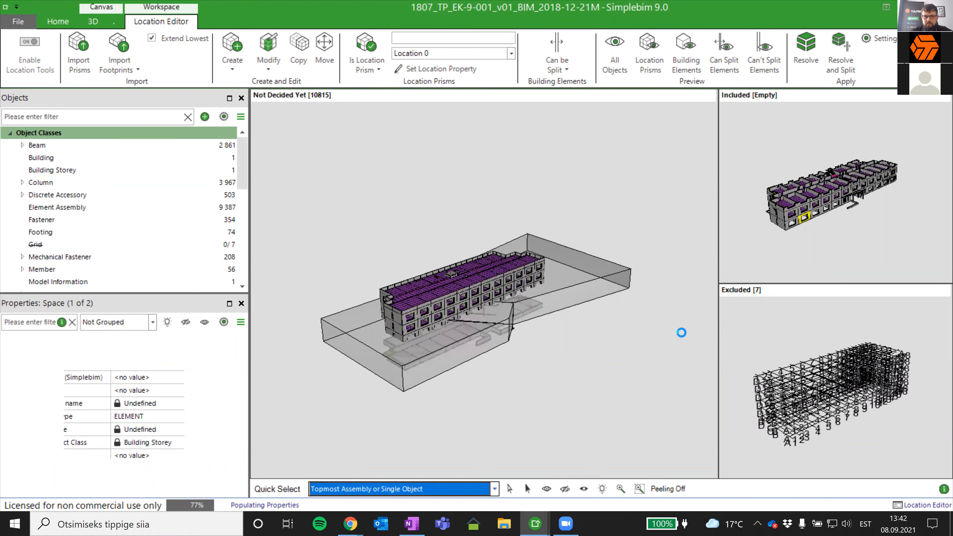
# - Select a corridor wall beside the stairwell in the Included view and check its Location 0 property
pyautogui.click(489, 316)
pyautogui.moveTo(489, 316); pyautogui.dragTo(472, 344, button='middle')
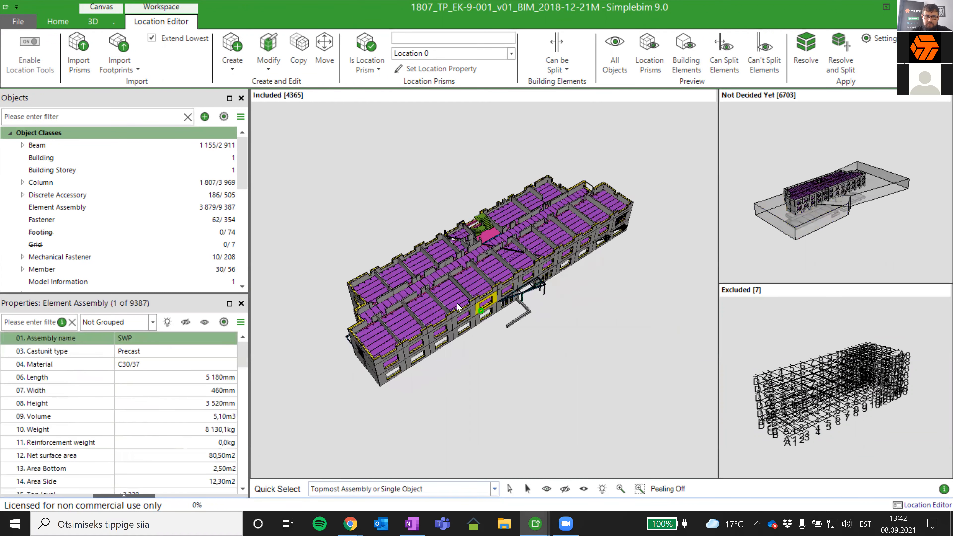
pyautogui.scroll(2, 452, 296)
pyautogui.scroll(2, 521, 249)
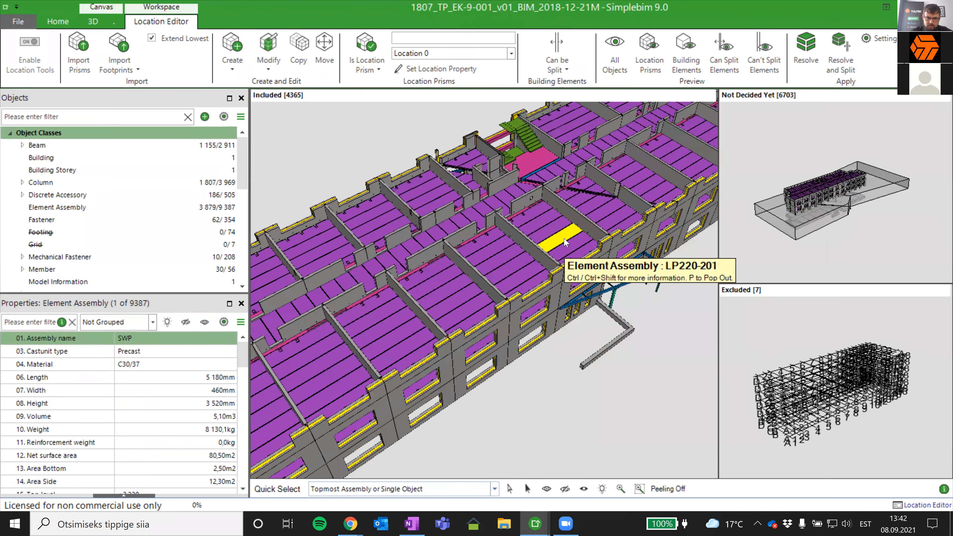
pyautogui.scroll(2, 500, 247)
pyautogui.scroll(2, 500, 247)
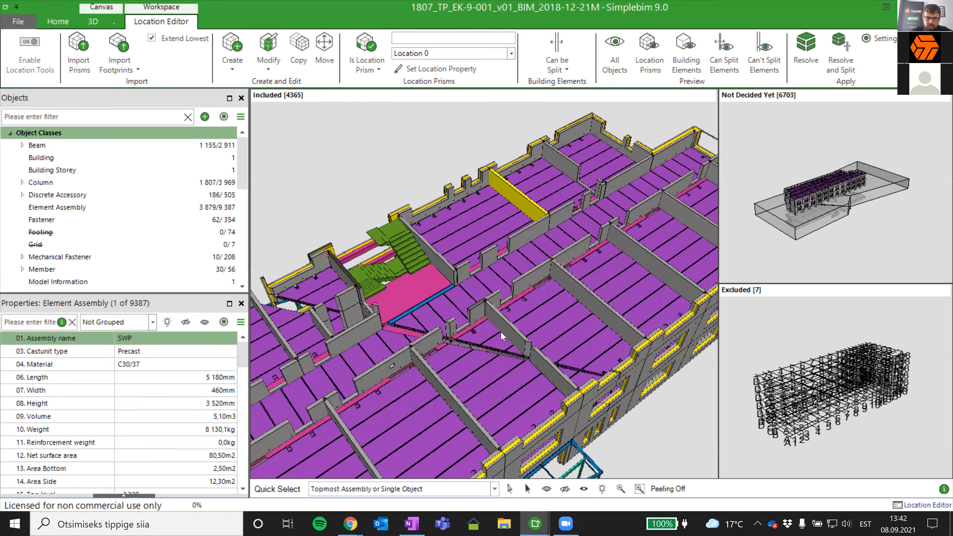
pyautogui.click(502, 328)
pyautogui.scroll(2, 502, 327)
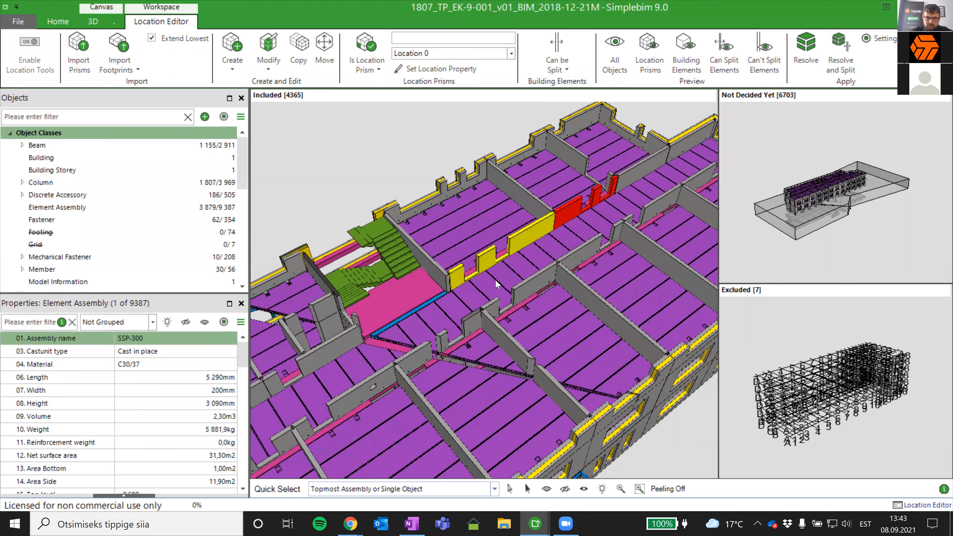
pyautogui.click(512, 243)
pyautogui.scroll(-3, 93, 397)
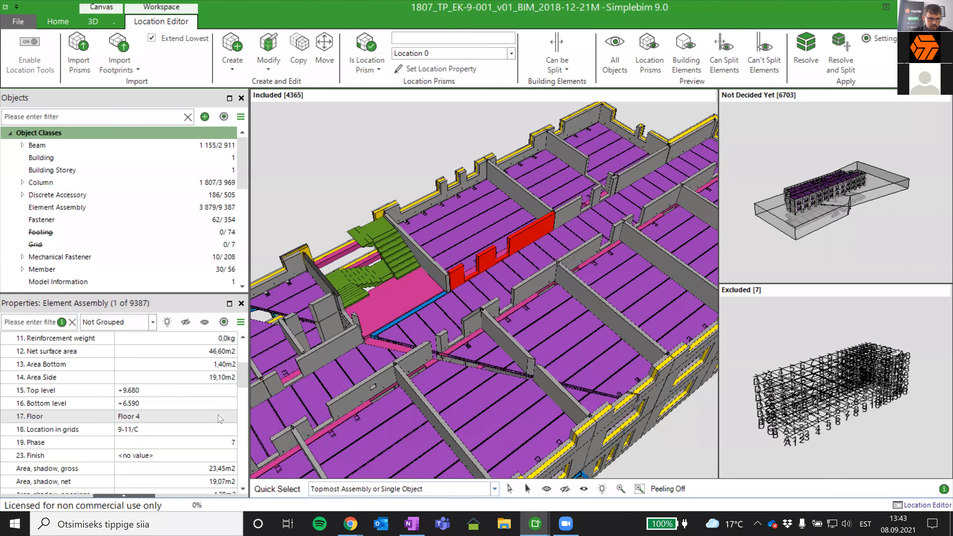
pyautogui.scroll(-2, 93, 411)
pyautogui.scroll(-4, 124, 439)
pyautogui.scroll(-4, 580, 241)
pyautogui.scroll(3, 382, 425)
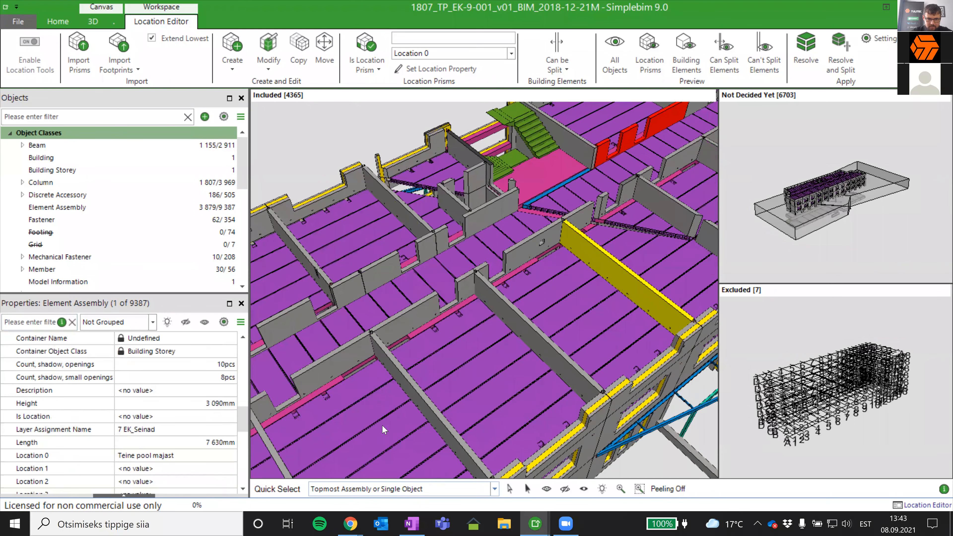
# - Select a cross wall in the opposite half of the building and check its Location 0 property
pyautogui.click(410, 396)
pyautogui.scroll(-8, 156, 449)
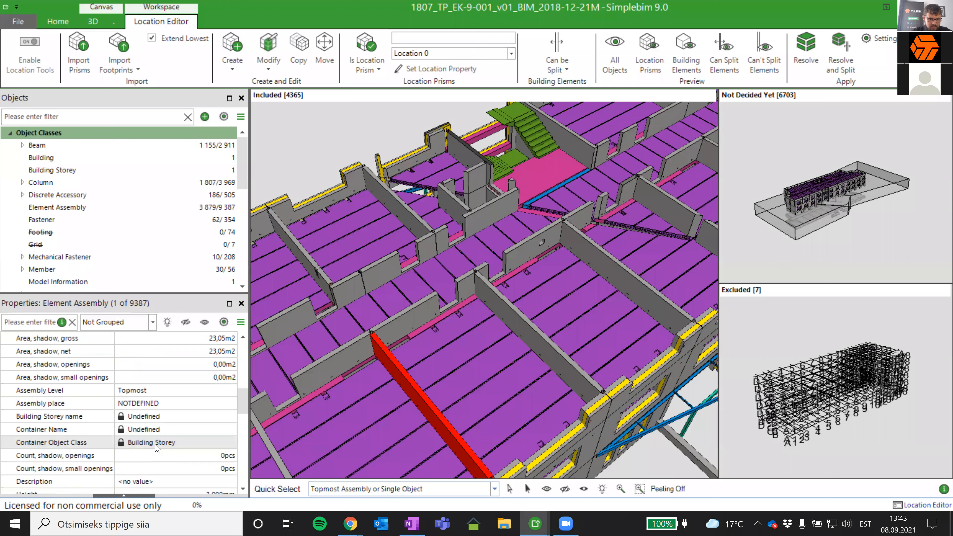
pyautogui.scroll(-6, 156, 449)
pyautogui.scroll(2, 157, 442)
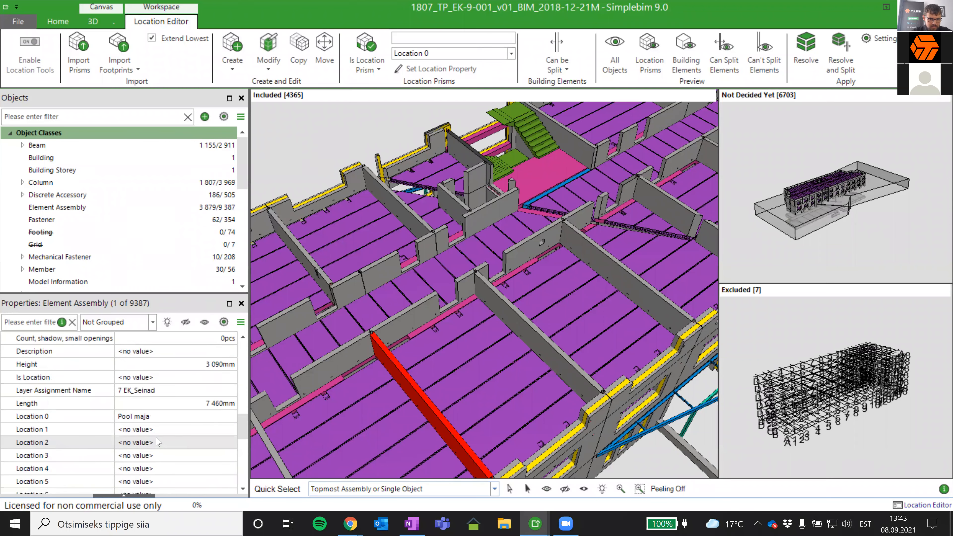
# - Examine the diagonal split line through the walls and floor slabs near the stairwell, including the whole building
pyautogui.moveTo(408, 382); pyautogui.dragTo(430, 354, button='middle')
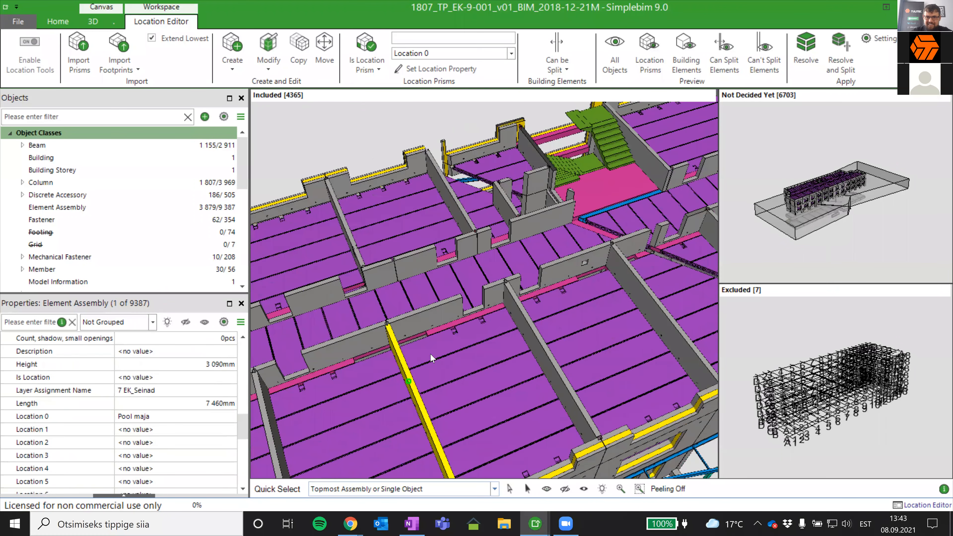
pyautogui.moveTo(567, 221); pyautogui.dragTo(595, 263, button='middle')
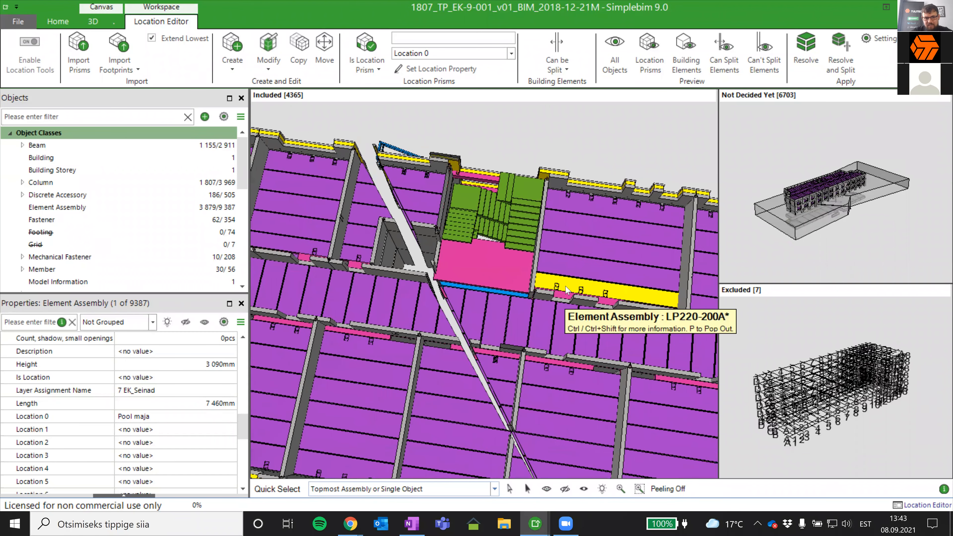
pyautogui.scroll(-3, 595, 152)
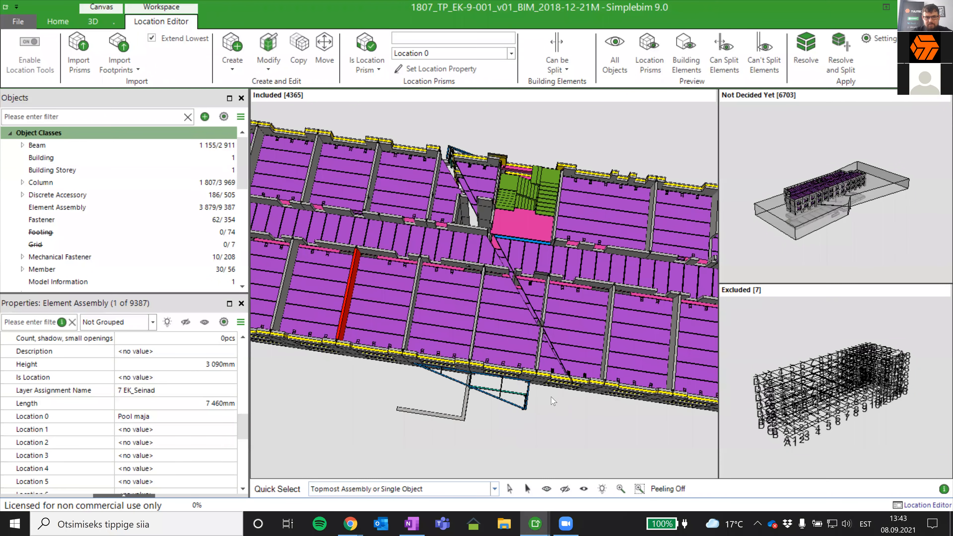
pyautogui.scroll(-6, 529, 416)
pyautogui.scroll(-2, 469, 427)
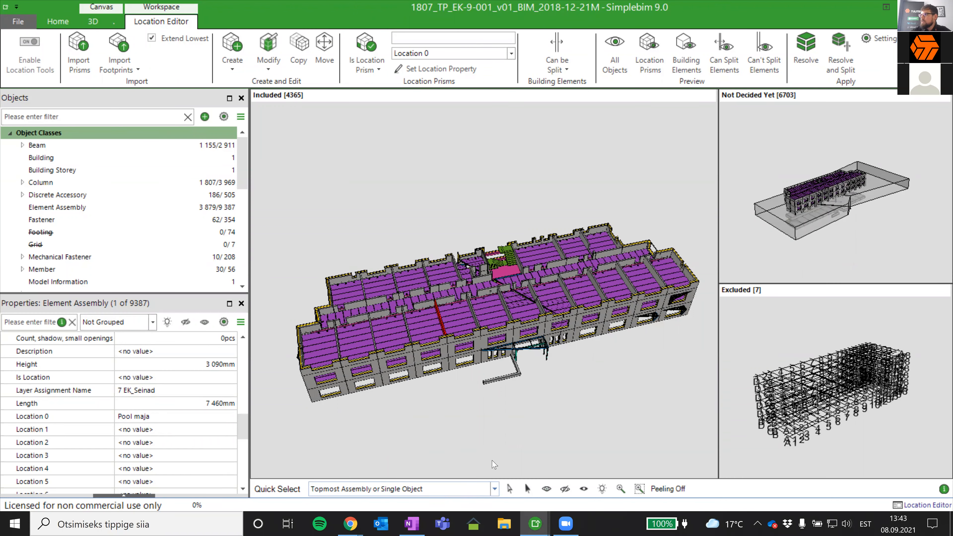
pyautogui.moveTo(442, 433); pyautogui.dragTo(455, 416, button='middle')
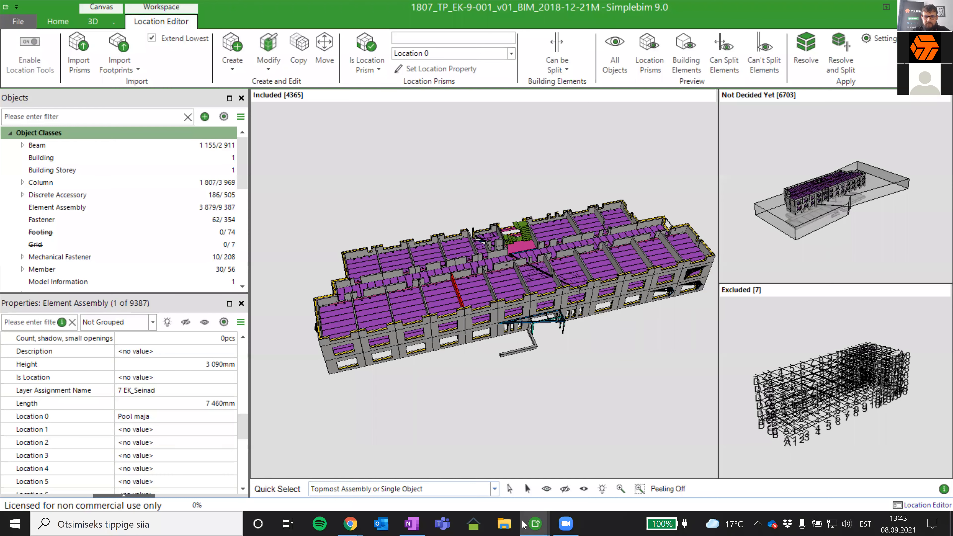
# - Switch to the other open 1807_TP_EK-9-001 structural model window and dismiss the selection pop-up
pyautogui.moveTo(535, 524)
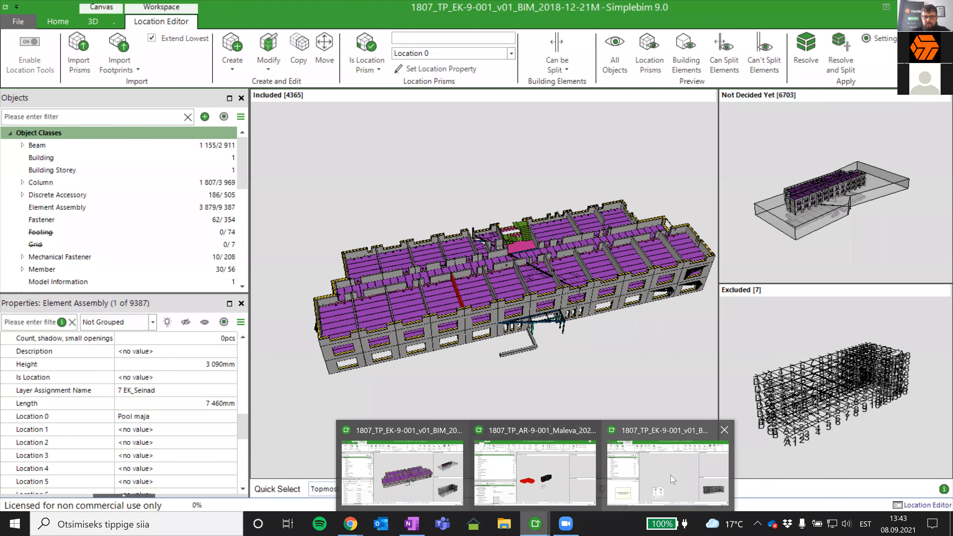
pyautogui.click(672, 454)
pyautogui.moveTo(540, 296); pyautogui.dragTo(510, 324, button='right')
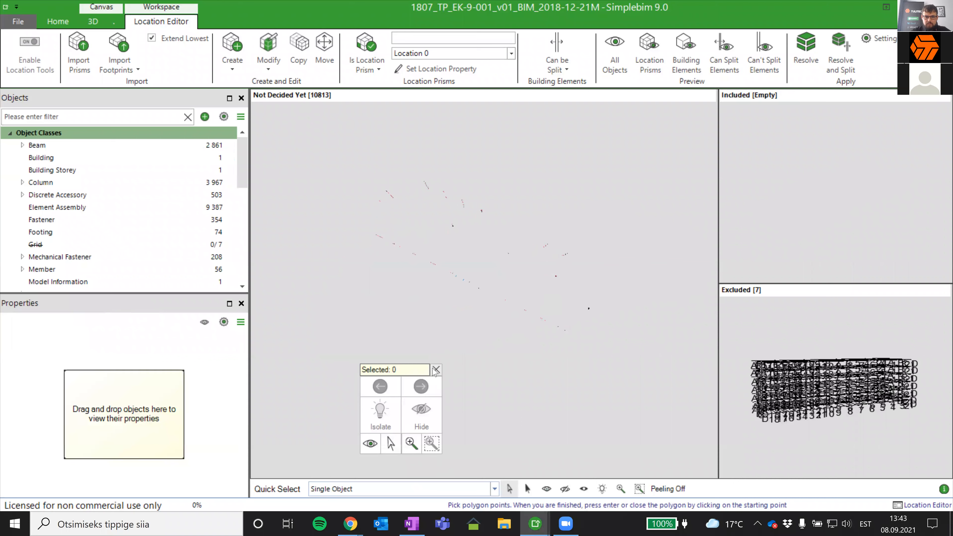
pyautogui.click(433, 368)
pyautogui.rightClick(435, 367)
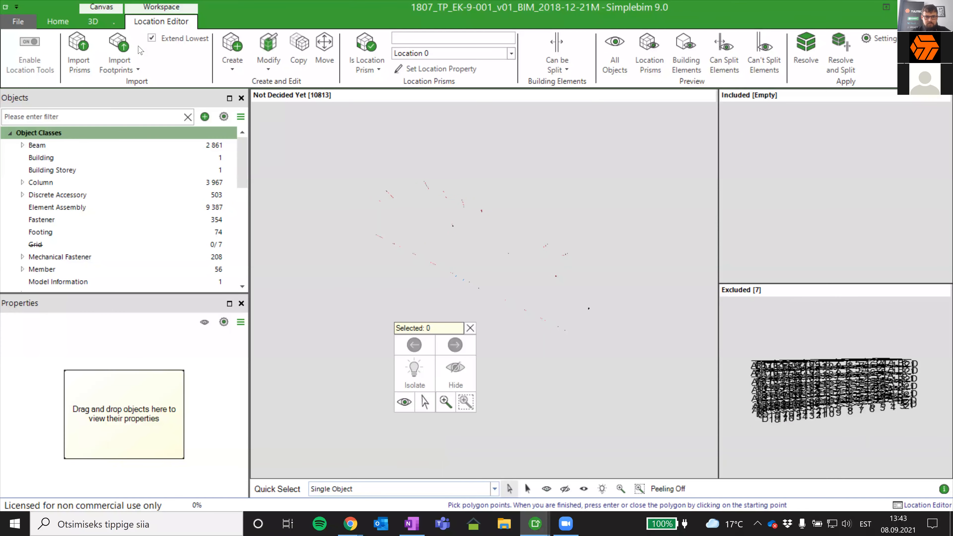
# - Reload the 3D view and bring the Not Decided Yet model into the main viewport
pyautogui.click(93, 22)
pyautogui.moveTo(483, 243); pyautogui.dragTo(583, 315, button='right')
pyautogui.rightClick(539, 344)
pyautogui.click(504, 377)
pyautogui.moveTo(503, 375); pyautogui.dragTo(471, 310, button='right')
pyautogui.moveTo(469, 296); pyautogui.dragTo(540, 330, button='middle')
pyautogui.moveTo(479, 289); pyautogui.dragTo(577, 303)
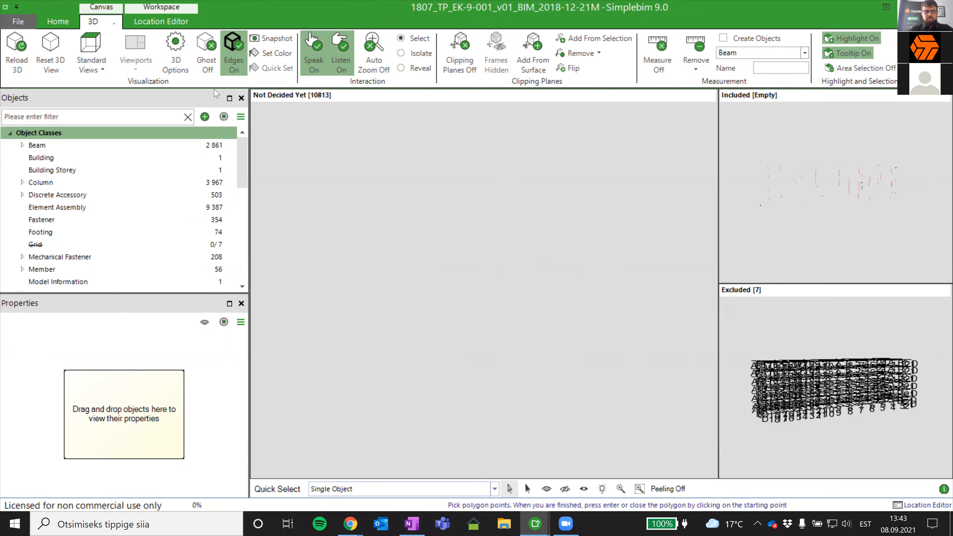
pyautogui.click(5, 47)
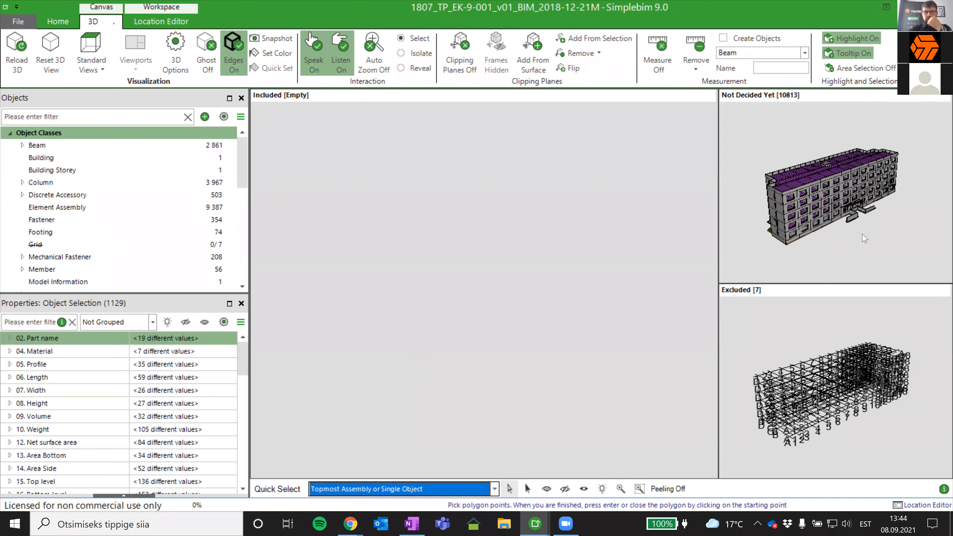
pyautogui.doubleClick(862, 234)
pyautogui.moveTo(625, 295); pyautogui.dragTo(578, 349)
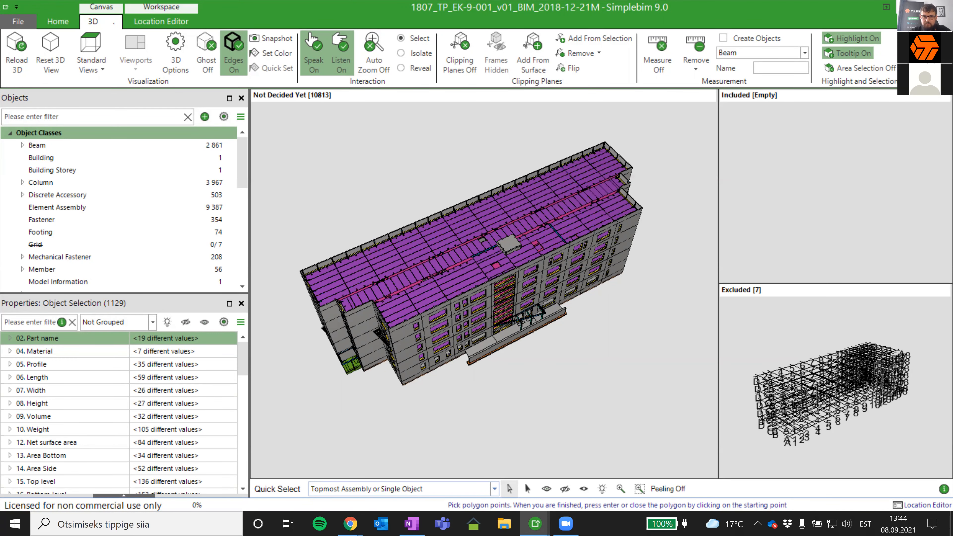
# - Leave the structural models and switch to the 1807_TP_AR-9-001_Maleva_2020-03-31 architectural model window
pyautogui.click(905, 8)
pyautogui.click(536, 524)
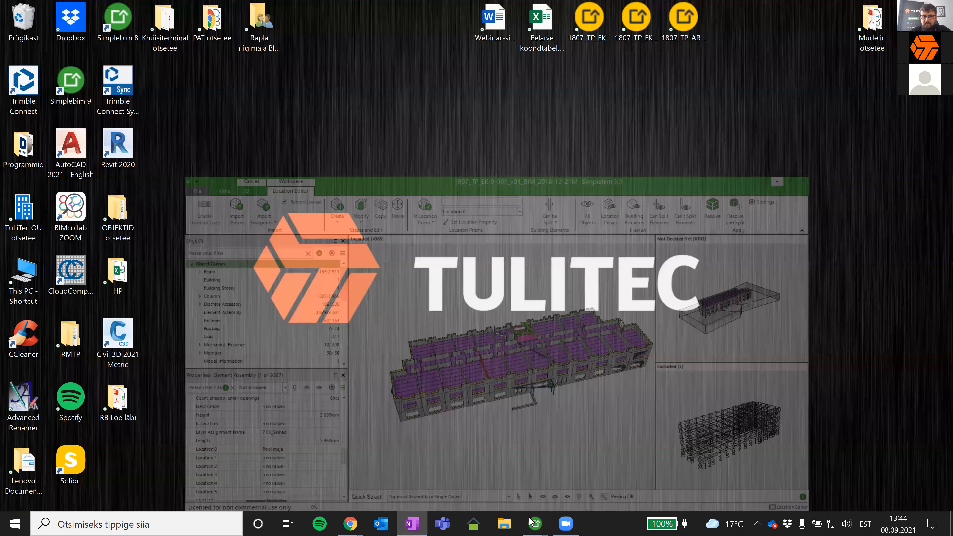
pyautogui.moveTo(537, 524)
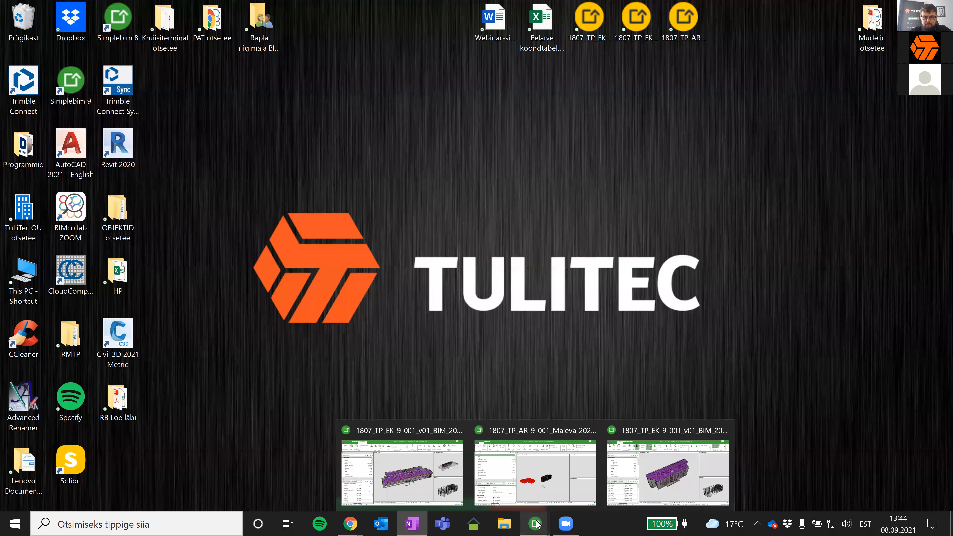
pyautogui.click(536, 487)
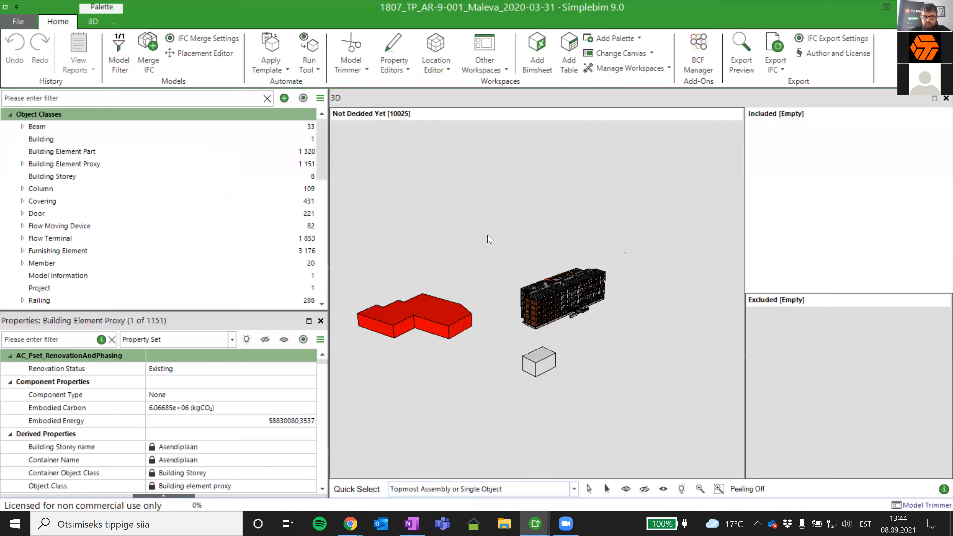
# - Exclude the two box-shaped neighbouring building masses from the model, leaving the main building under Not Decided Yet
pyautogui.click(449, 334)
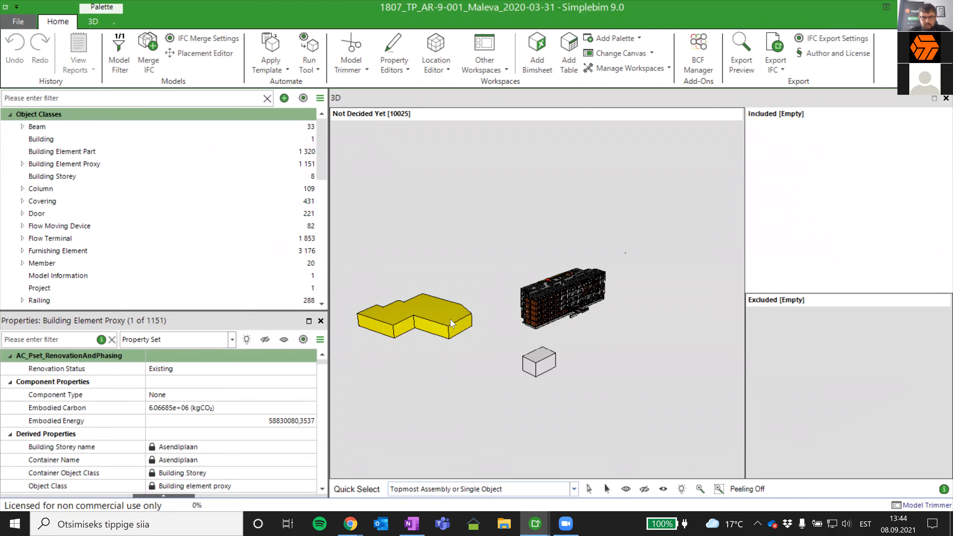
pyautogui.moveTo(451, 323); pyautogui.dragTo(453, 336, button='middle')
pyautogui.moveTo(571, 315); pyautogui.dragTo(486, 356, button='middle')
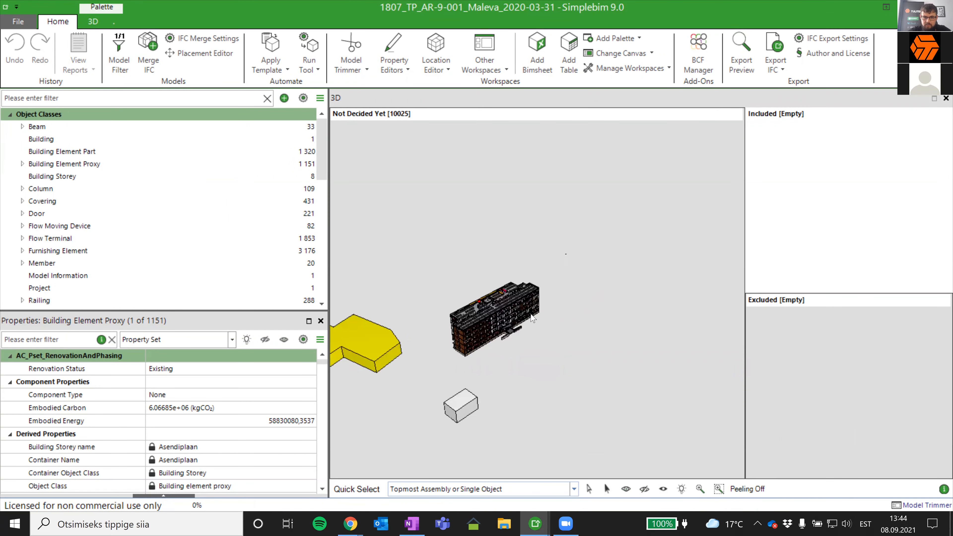
pyautogui.scroll(2, 398, 376)
pyautogui.moveTo(366, 367); pyautogui.dragTo(757, 357)
pyautogui.moveTo(455, 410); pyautogui.dragTo(784, 385)
pyautogui.scroll(5, 601, 371)
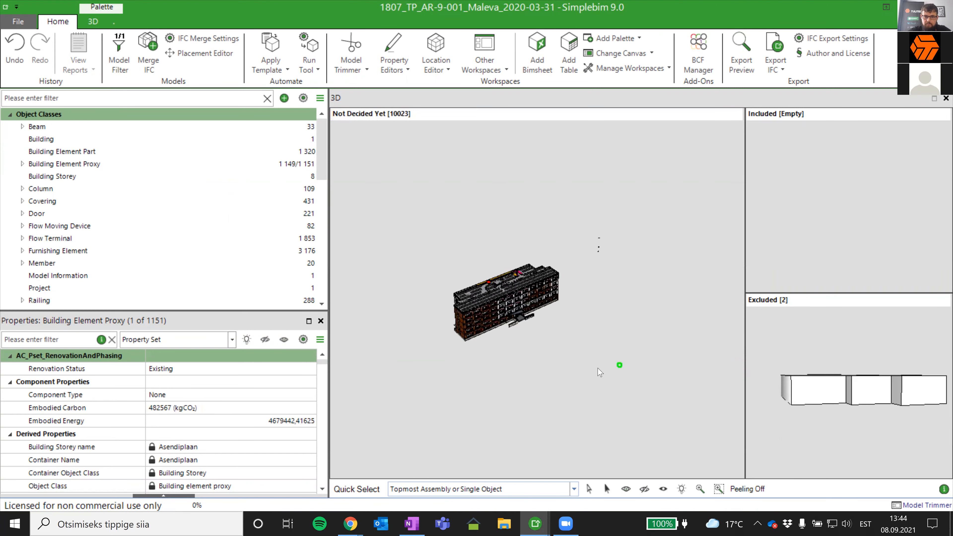
pyautogui.scroll(3, 527, 311)
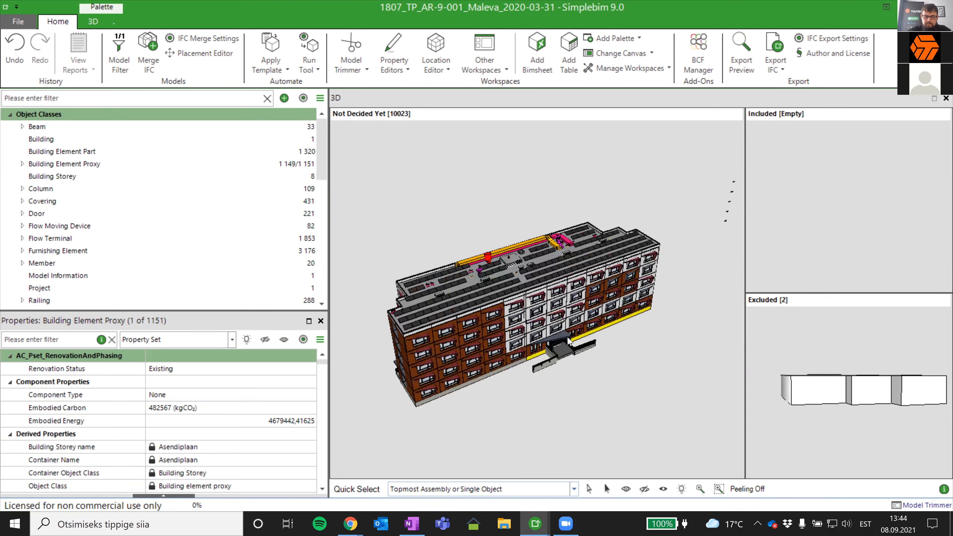
# - Narrow the object and property palettes to enlarge the 3D area, and preview the Space objects
pyautogui.moveTo(328, 286); pyautogui.dragTo(199, 281)
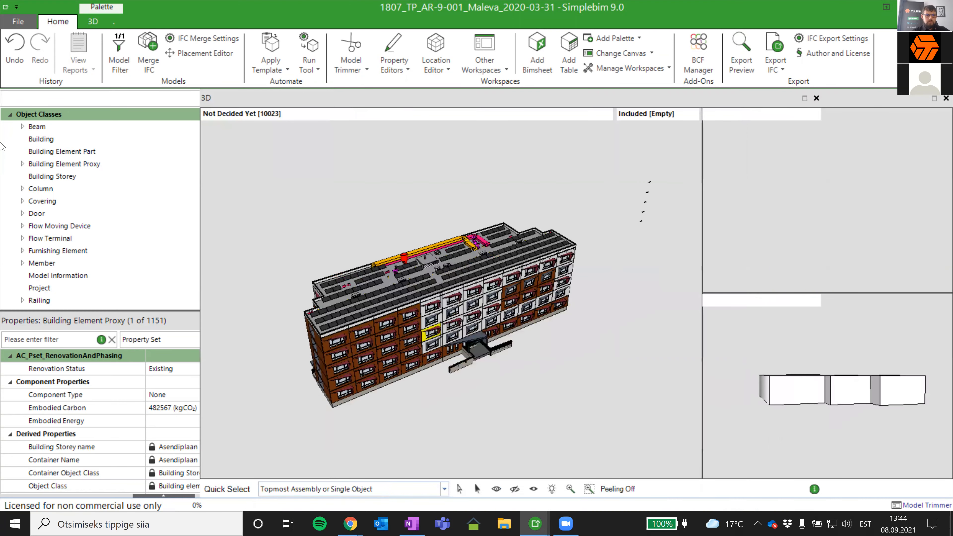
pyautogui.scroll(-2, 60, 278)
pyautogui.rightClick(58, 289)
pyautogui.click(48, 301)
pyautogui.rightClick(46, 300)
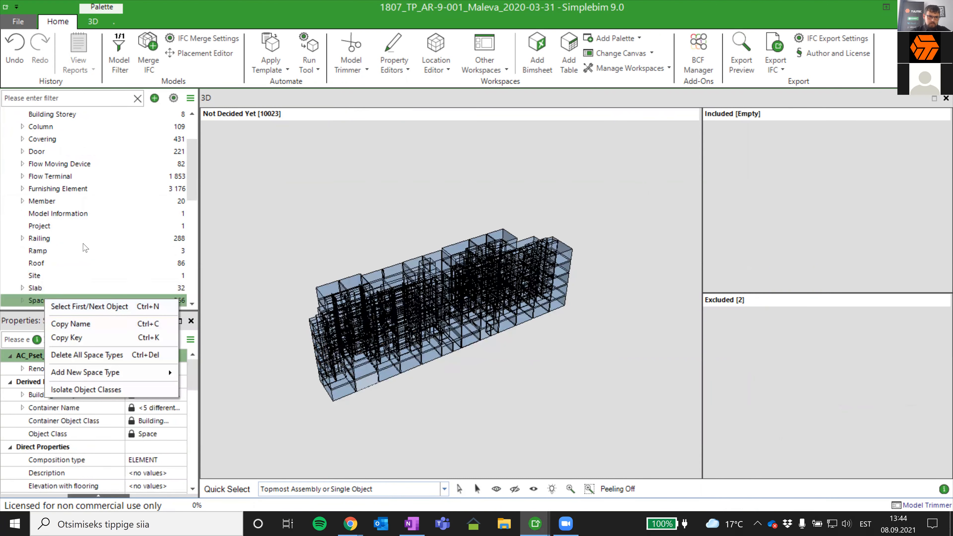
pyautogui.scroll(-2, 44, 263)
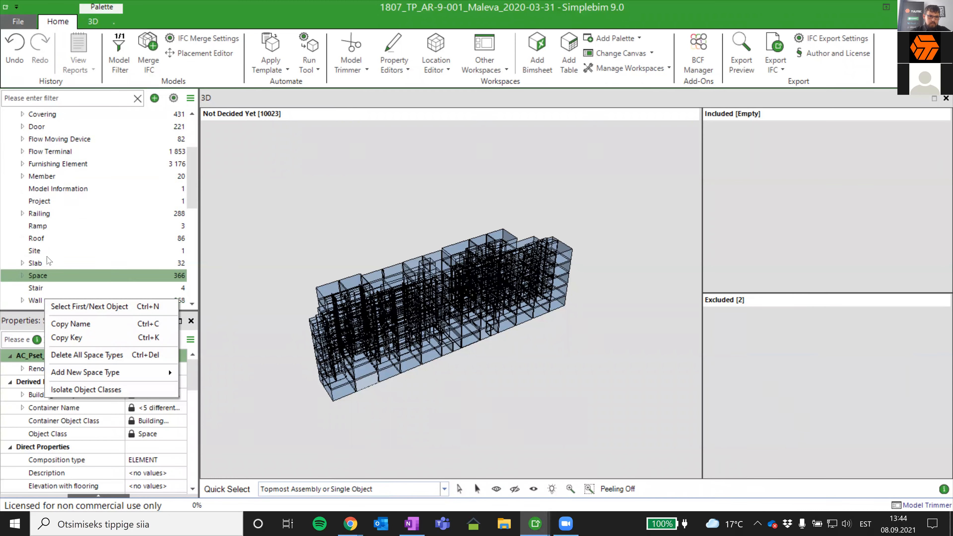
# - Preview the Window and Wall object classes of the architectural model in 3D
pyautogui.click(48, 288)
pyautogui.click(48, 288)
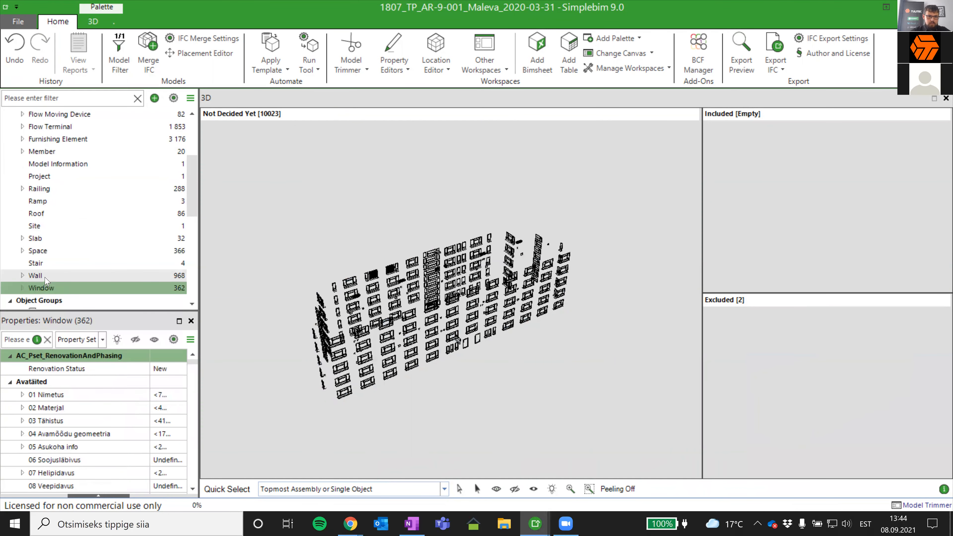
pyautogui.click(46, 277)
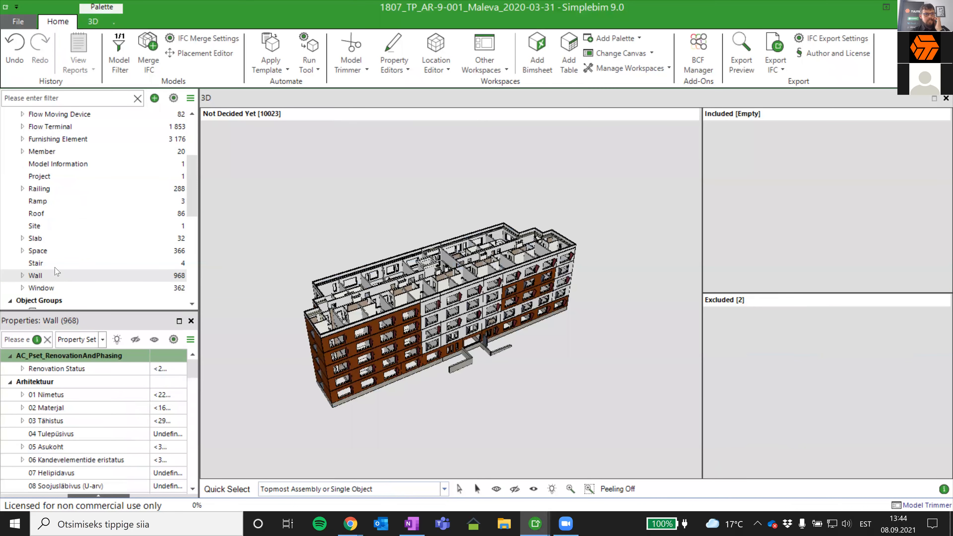
# - Show the Covering objects in 3D and examine the floor and ceiling coverings from the side
pyautogui.click(183, 176)
pyautogui.scroll(2, 75, 165)
pyautogui.click(62, 152)
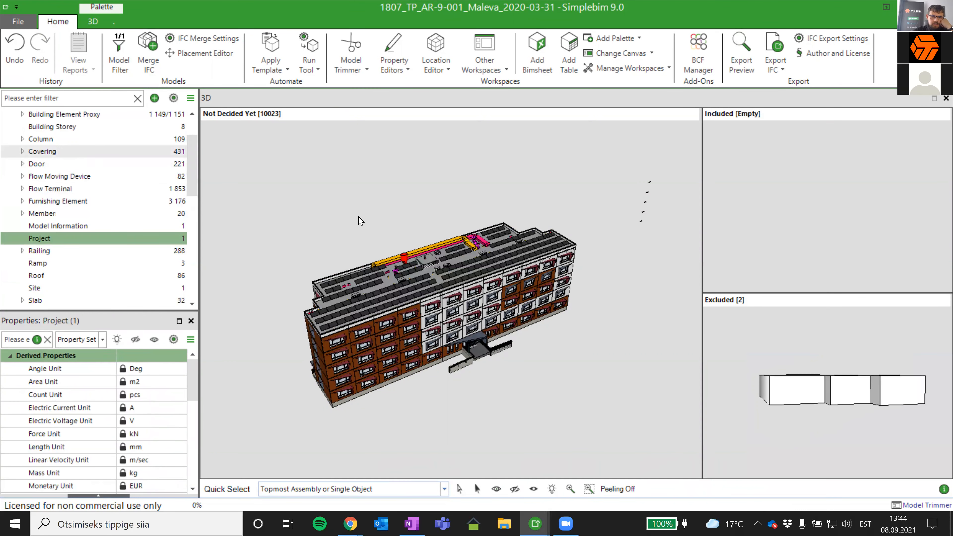
pyautogui.moveTo(438, 311); pyautogui.dragTo(416, 335)
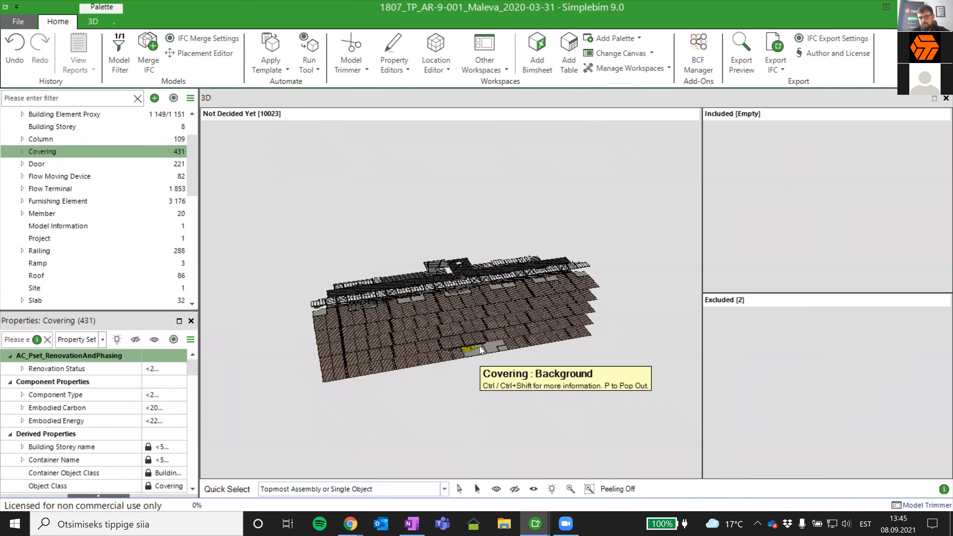
pyautogui.moveTo(482, 333); pyautogui.dragTo(425, 445)
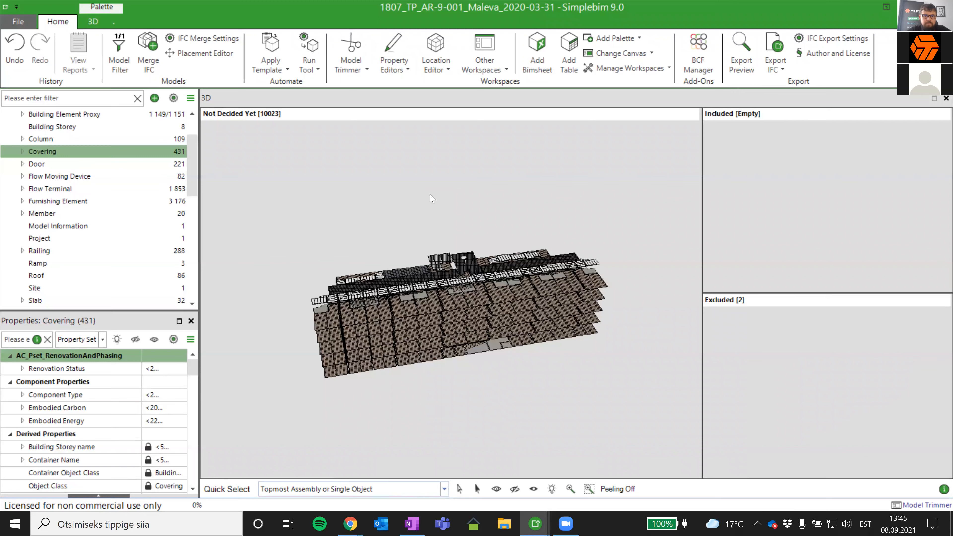
# - Run the Create Space Covering Objects tool on the model, accept that it cannot be undone, and close its report
pyautogui.click(317, 70)
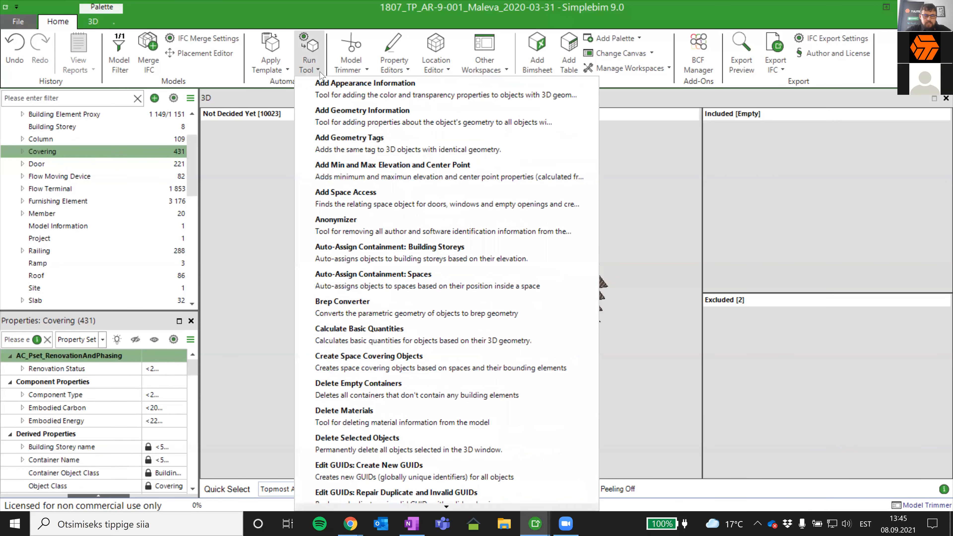
pyautogui.click(408, 361)
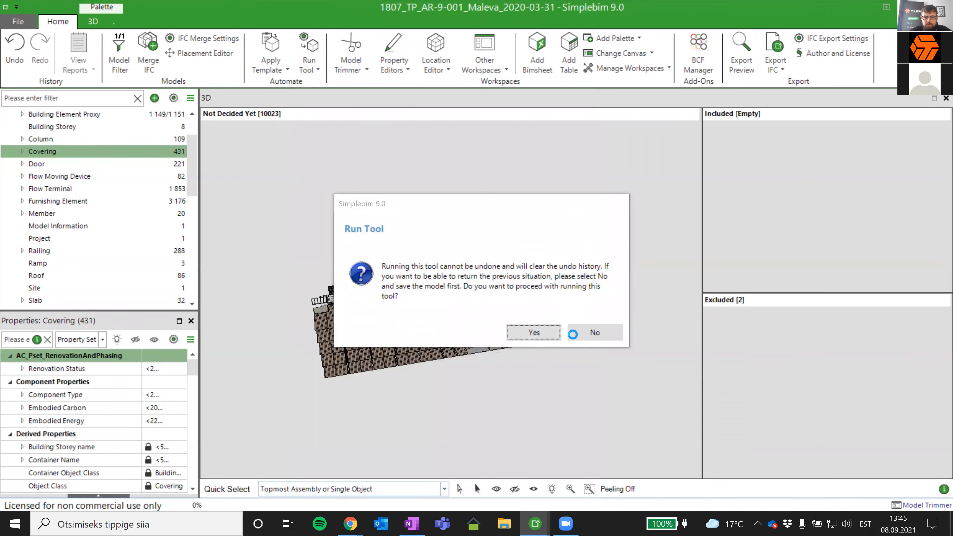
pyautogui.press('Return')
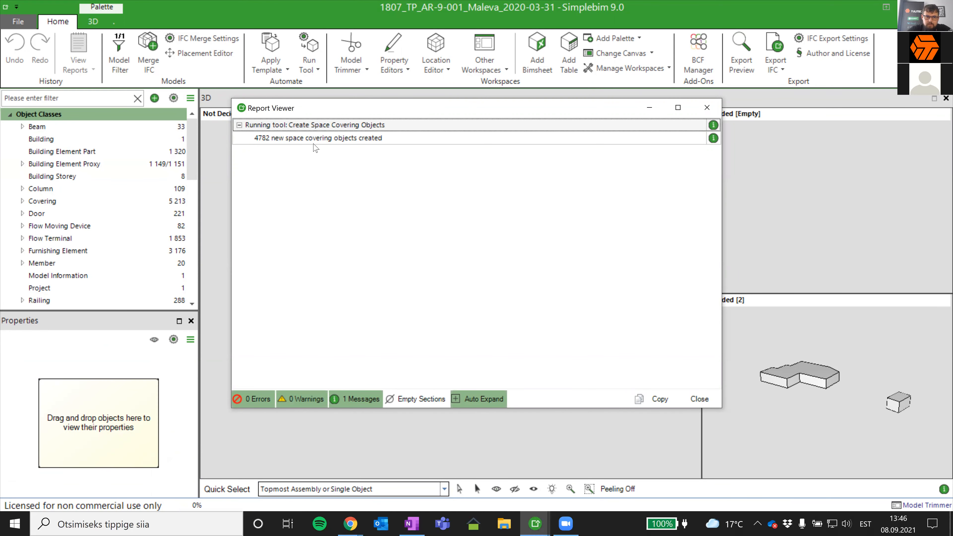
pyautogui.click(706, 401)
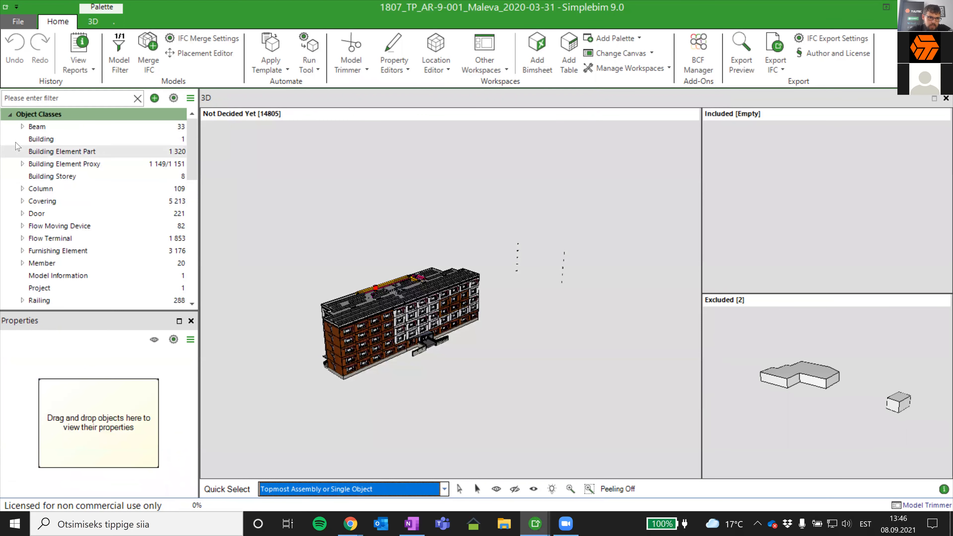
# - Show the enlarged set of Covering objects in 3D and examine it from closer up
pyautogui.click(57, 202)
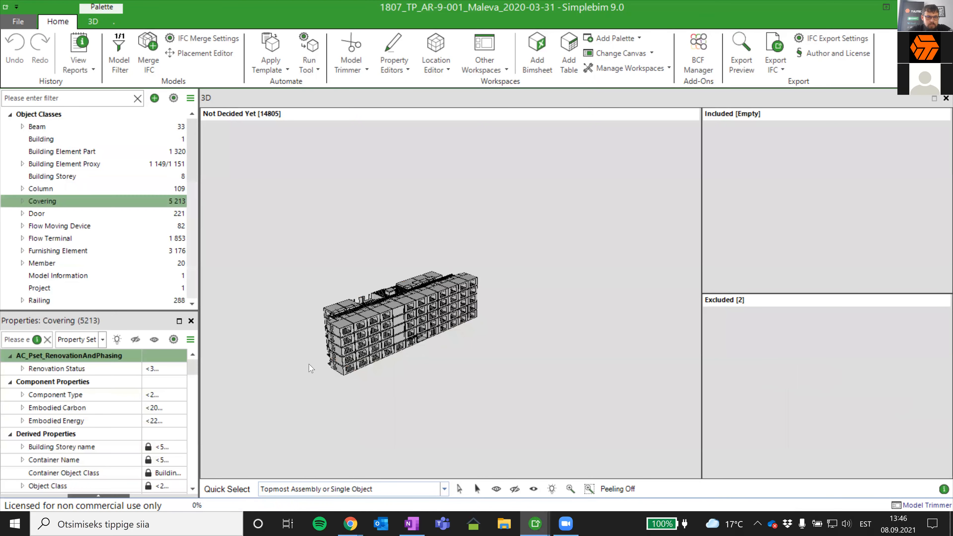
pyautogui.scroll(3, 377, 338)
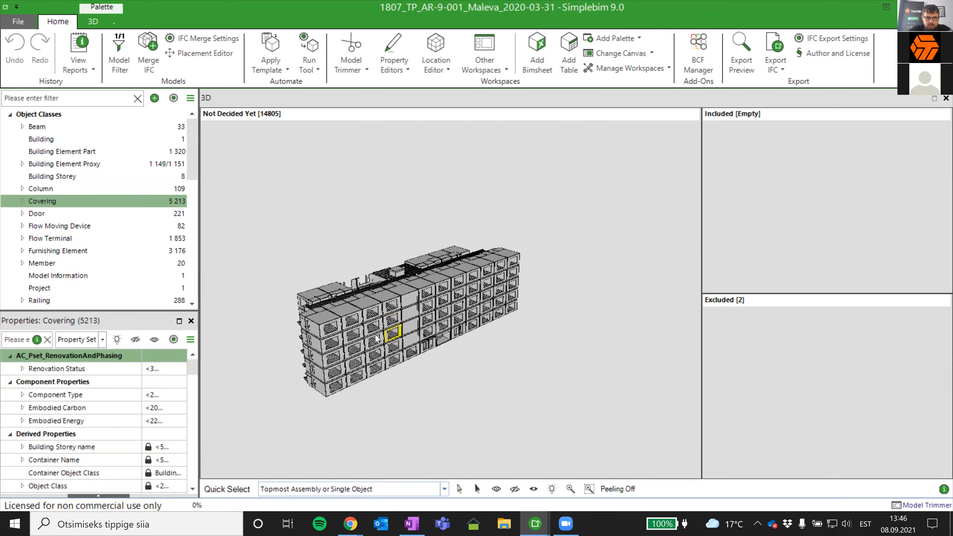
pyautogui.scroll(2, 309, 333)
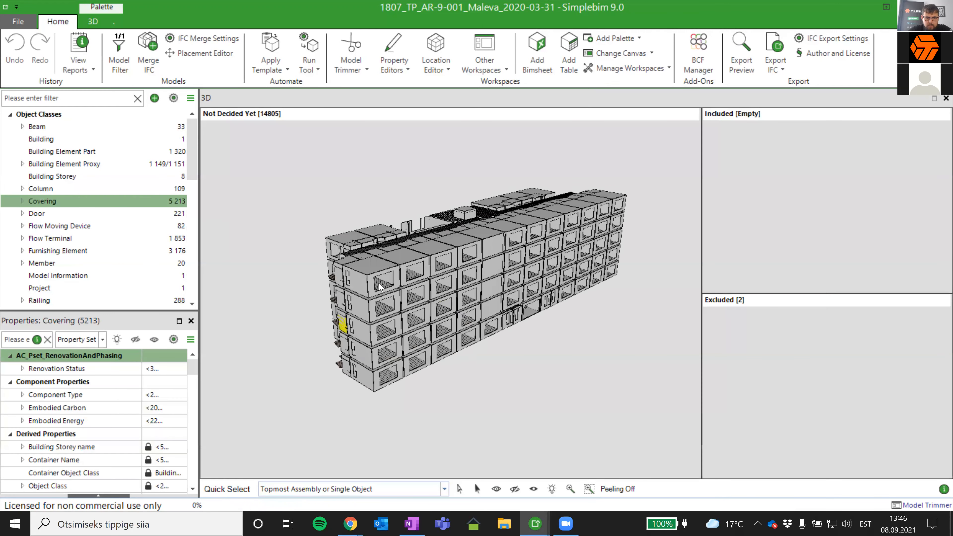
pyautogui.scroll(1, 379, 287)
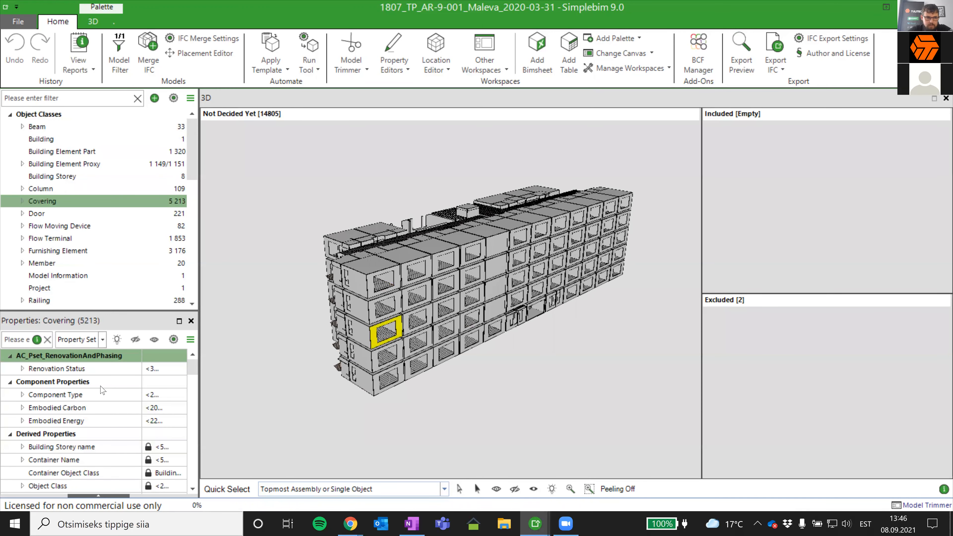
# - Widen the palettes, add the coverings with no Name value to Included, and make Included the main 3D view
pyautogui.scroll(-3, 23, 440)
pyautogui.click(22, 434)
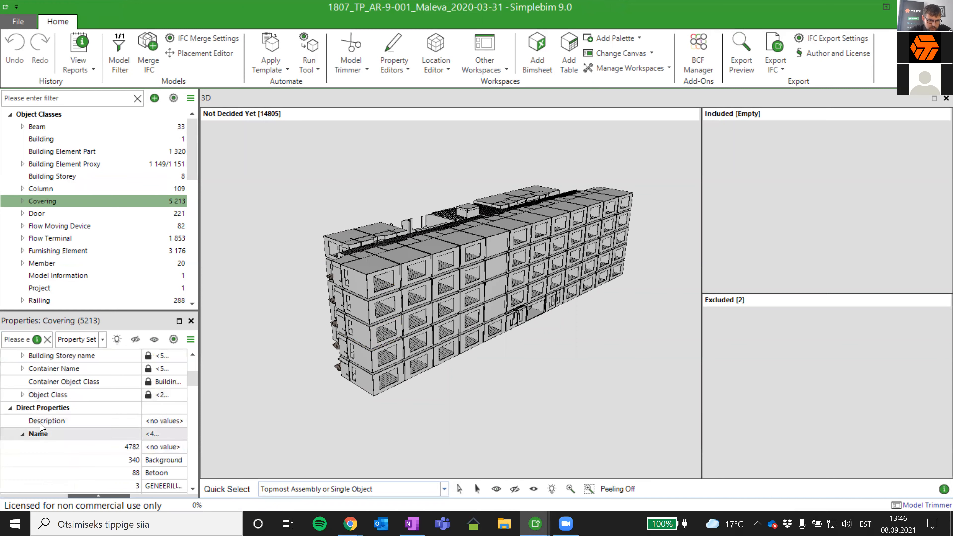
pyautogui.scroll(-1, 24, 435)
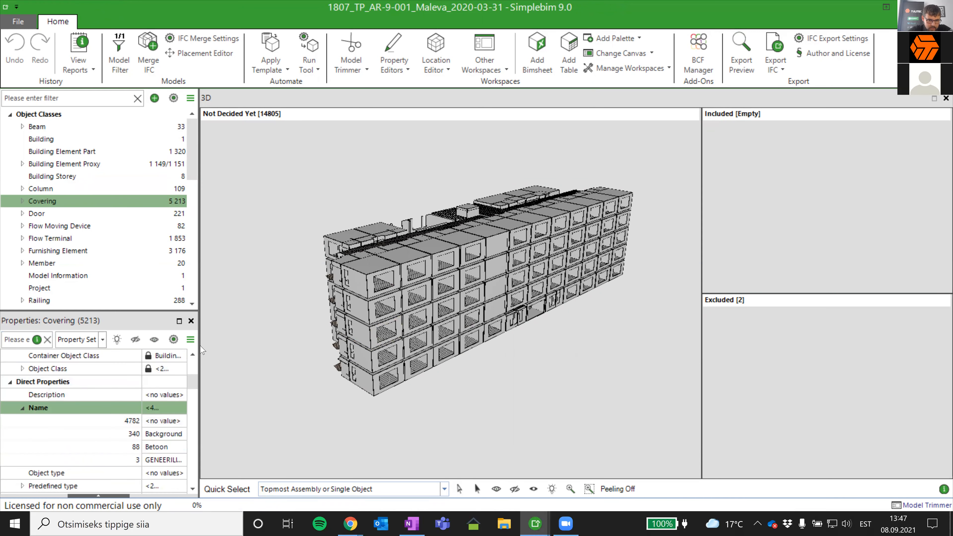
pyautogui.moveTo(199, 348); pyautogui.dragTo(254, 348)
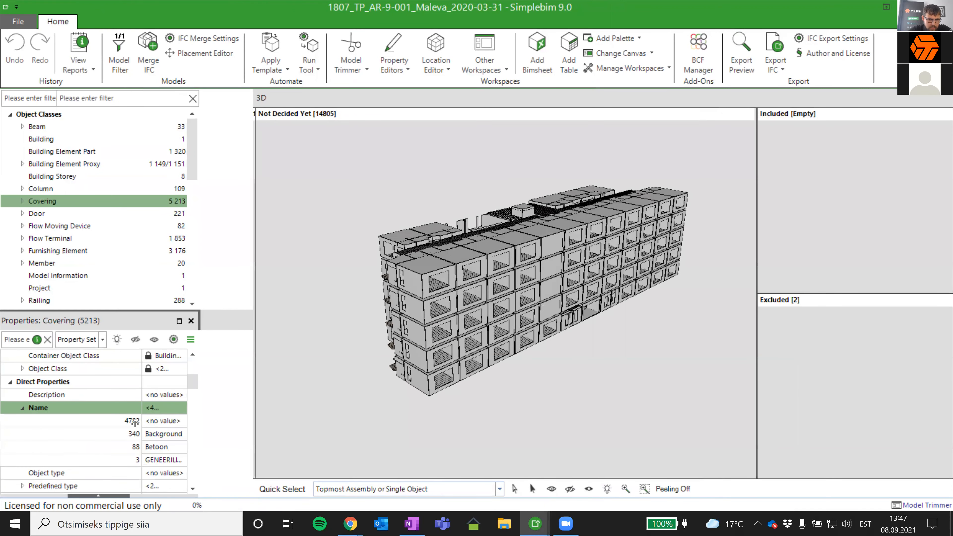
pyautogui.moveTo(132, 424); pyautogui.dragTo(845, 215)
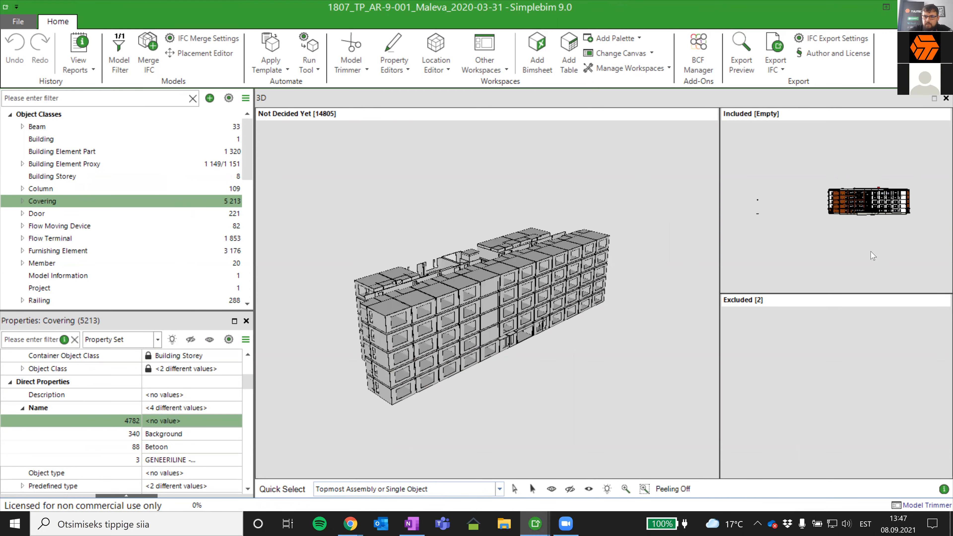
pyautogui.click(878, 264)
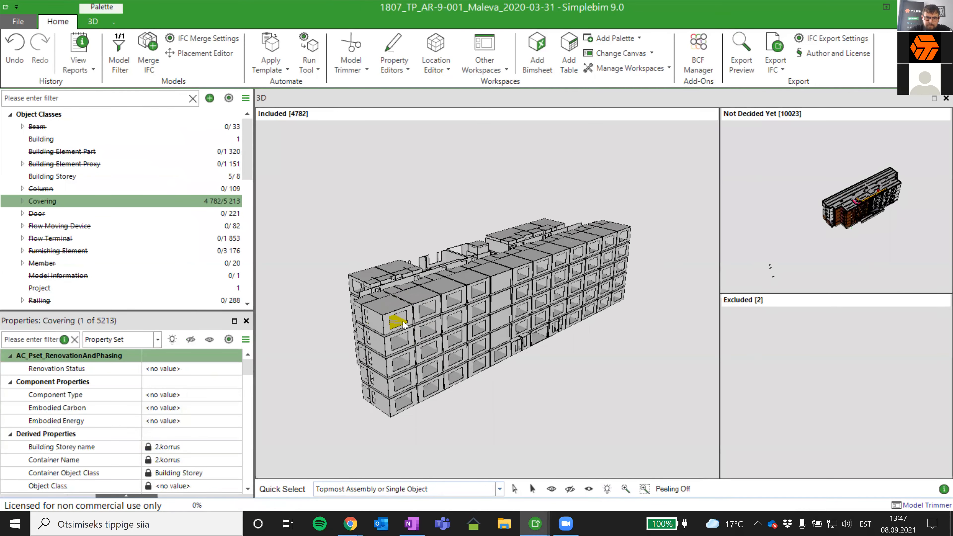
# - Select the top-storey end-wall covering at the building's corner and compare it with the facade coverings
pyautogui.scroll(2, 404, 325)
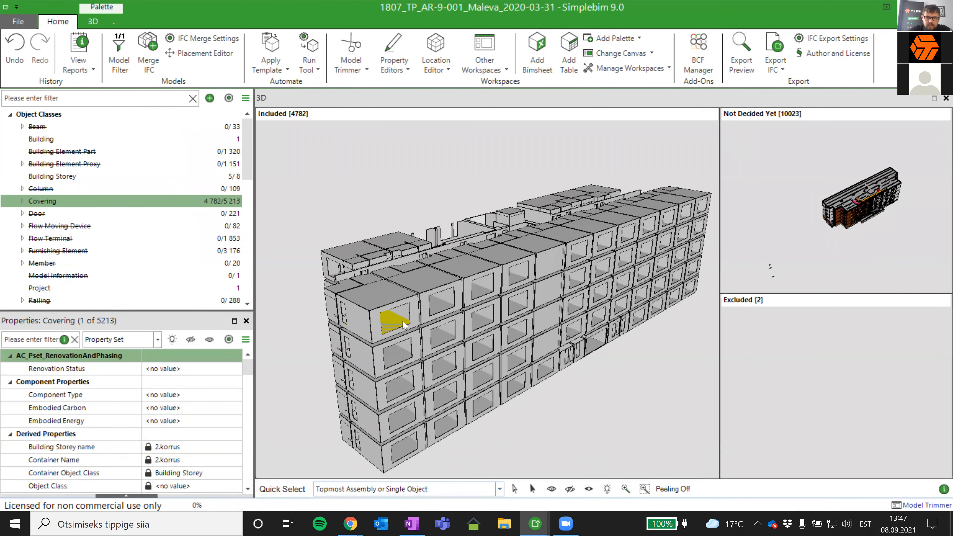
pyautogui.click(375, 327)
pyautogui.click(367, 330)
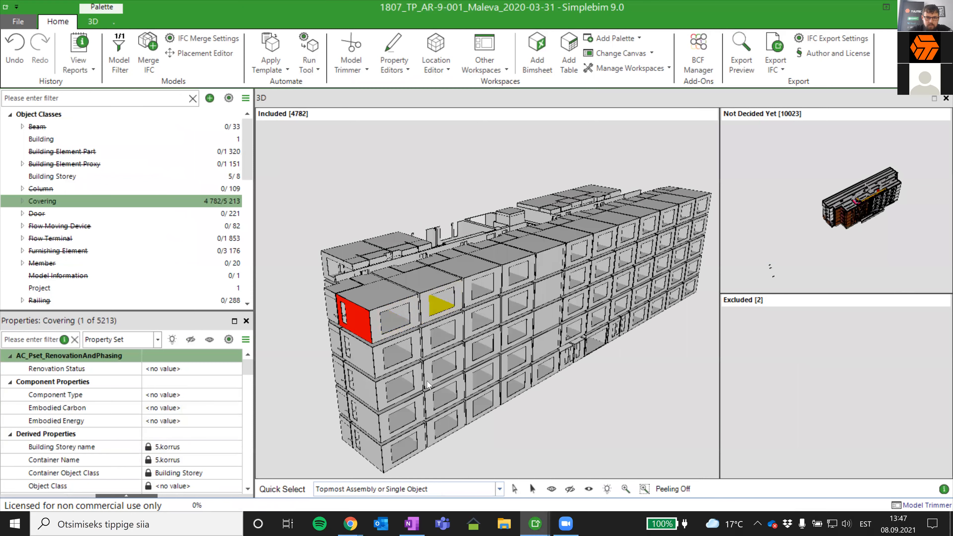
pyautogui.moveTo(564, 307); pyautogui.dragTo(539, 327, button='middle')
pyautogui.moveTo(589, 386); pyautogui.dragTo(559, 337, button='middle')
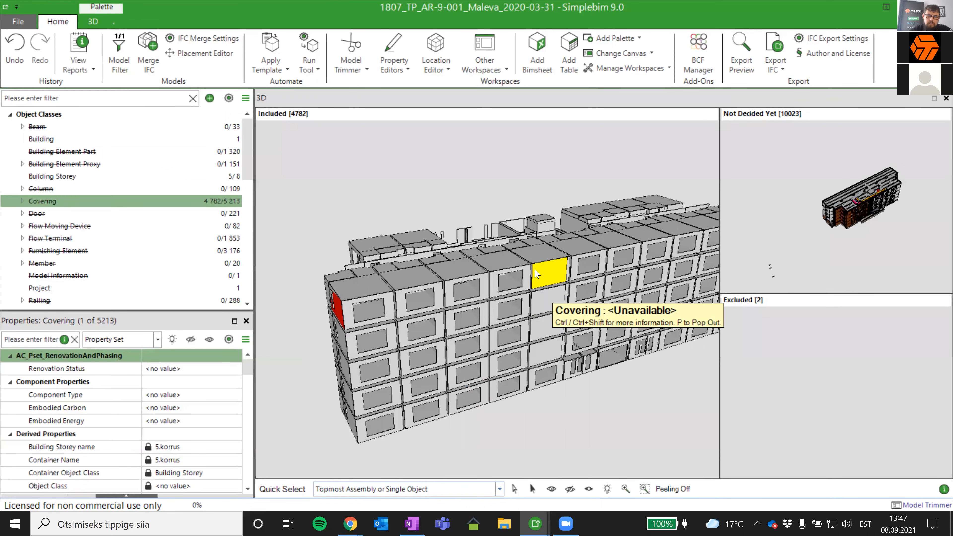
pyautogui.moveTo(536, 273); pyautogui.dragTo(504, 293, button='middle')
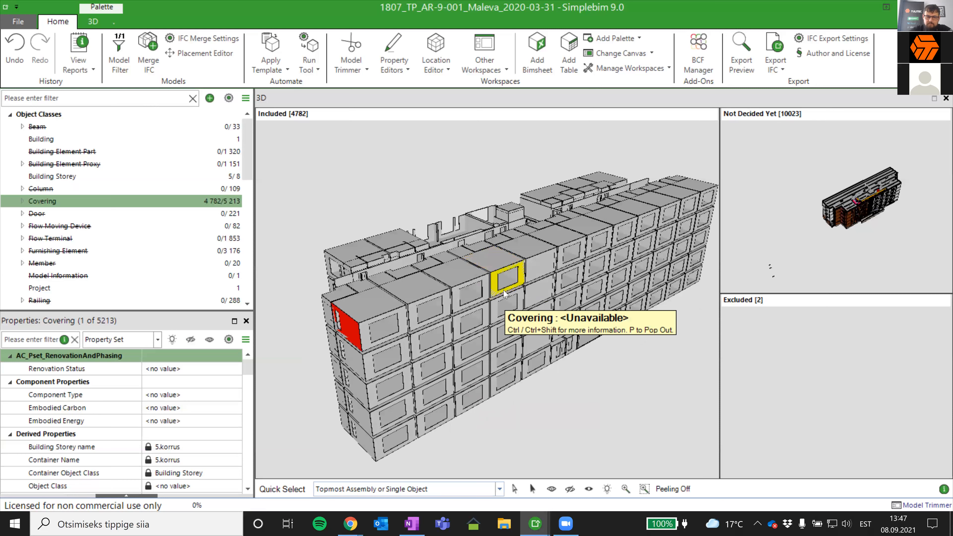
pyautogui.click(351, 325)
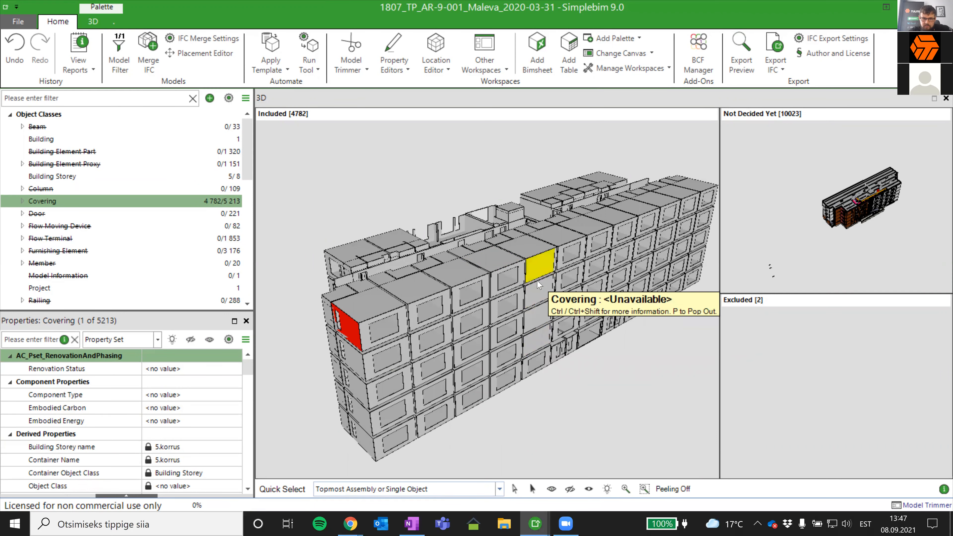
# - Examine the generated wall, floor and ceiling coverings around the building's end, central corridor and rear facade
pyautogui.scroll(2, 482, 340)
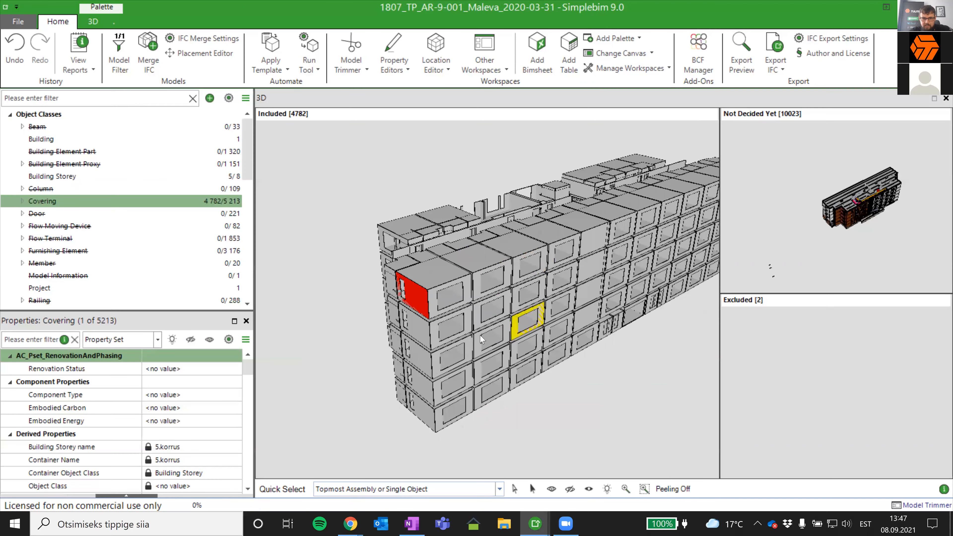
pyautogui.moveTo(417, 337); pyautogui.dragTo(475, 335, button='middle')
pyautogui.moveTo(344, 316); pyautogui.dragTo(391, 337, button='middle')
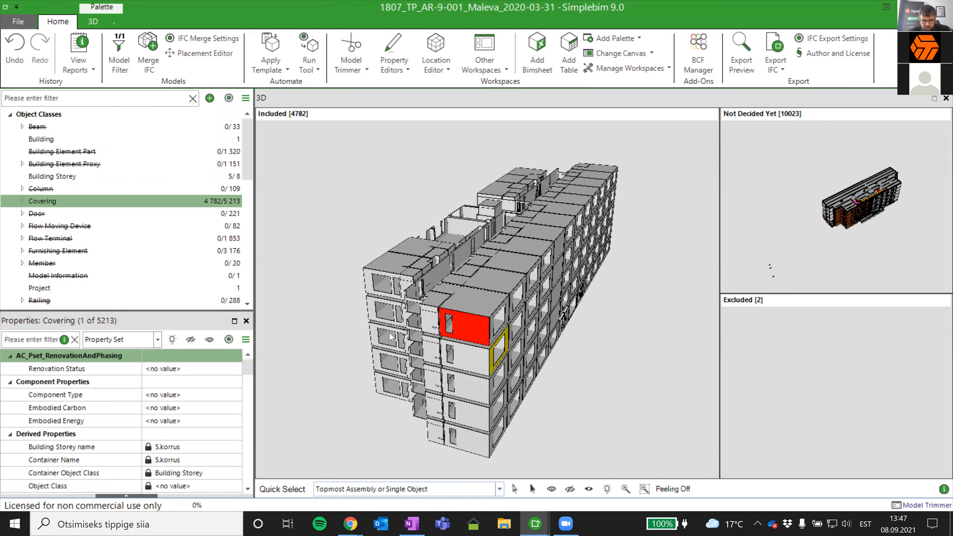
pyautogui.moveTo(461, 318); pyautogui.dragTo(383, 239, button='middle')
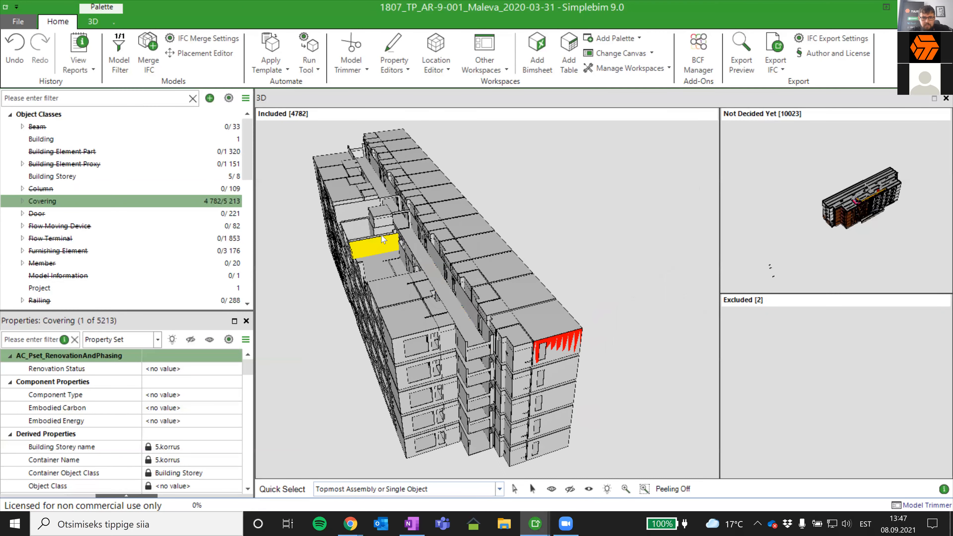
pyautogui.scroll(2, 383, 239)
pyautogui.moveTo(436, 307); pyautogui.dragTo(435, 328, button='middle')
pyautogui.moveTo(435, 386)
pyautogui.mouseDown(button='middle')
pyautogui.moveTo(424, 333)
pyautogui.moveTo(431, 357)
pyautogui.mouseUp(button='middle')
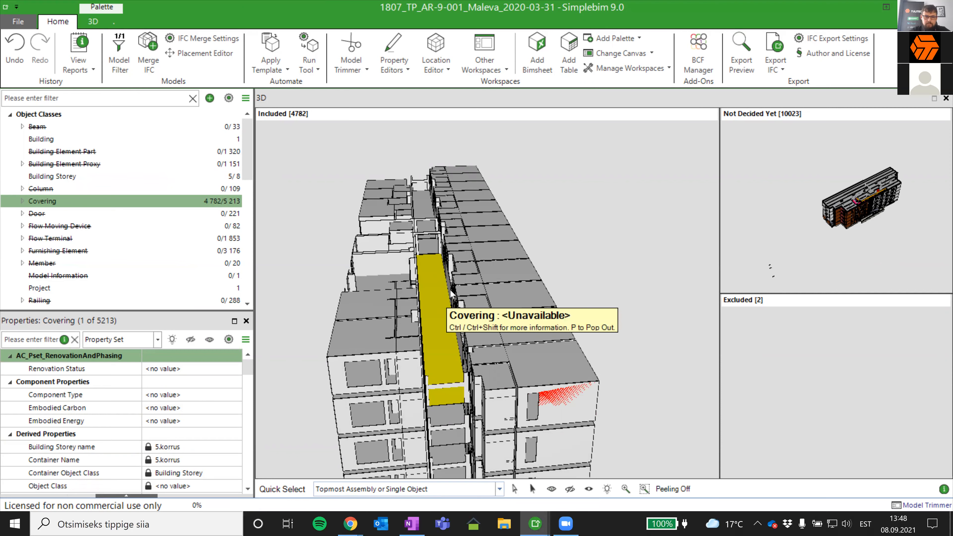
pyautogui.scroll(-1, 450, 292)
pyautogui.moveTo(407, 366); pyautogui.dragTo(562, 299)
pyautogui.moveTo(421, 312); pyautogui.dragTo(545, 307, button='middle')
pyautogui.scroll(3, 449, 221)
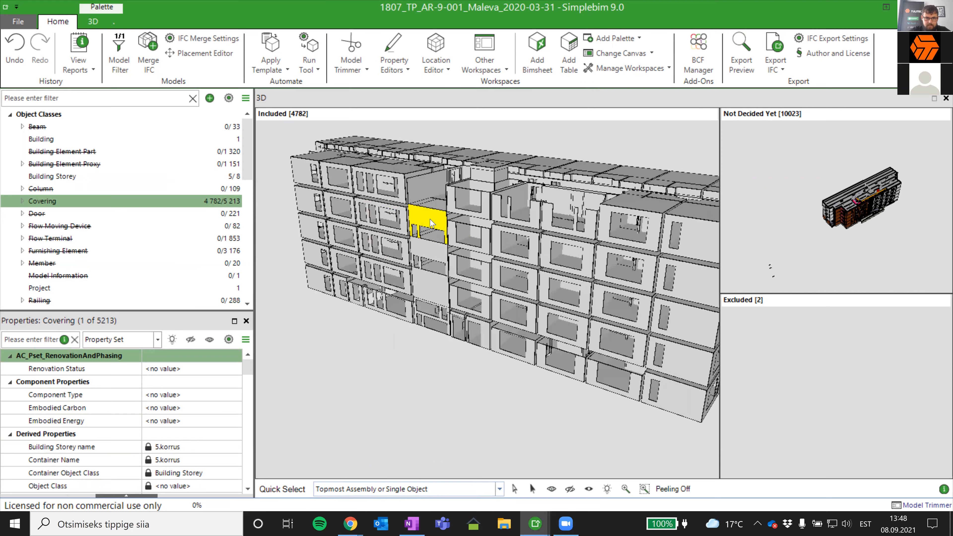
pyautogui.scroll(-5, 430, 343)
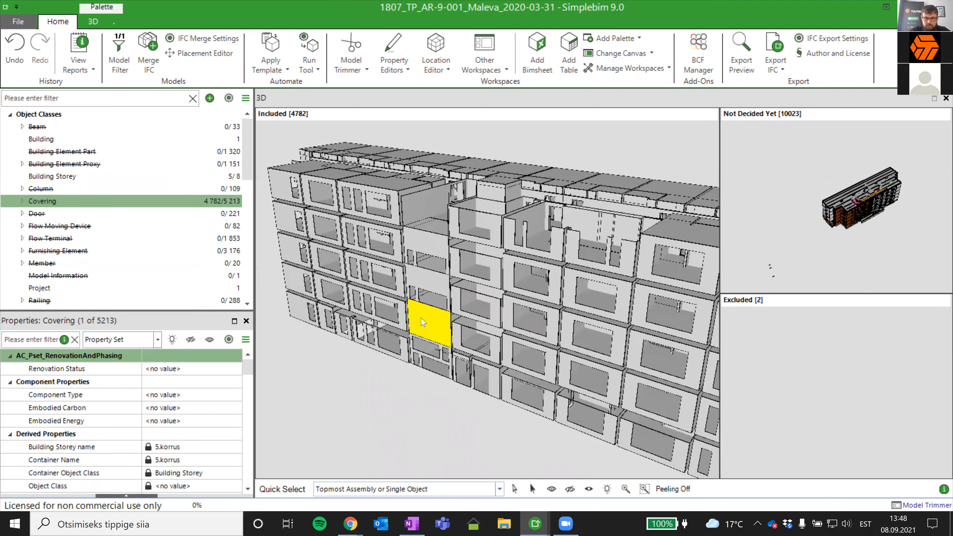
pyautogui.moveTo(542, 311)
pyautogui.mouseDown()
pyautogui.moveTo(673, 305)
pyautogui.moveTo(517, 298)
pyautogui.mouseUp()
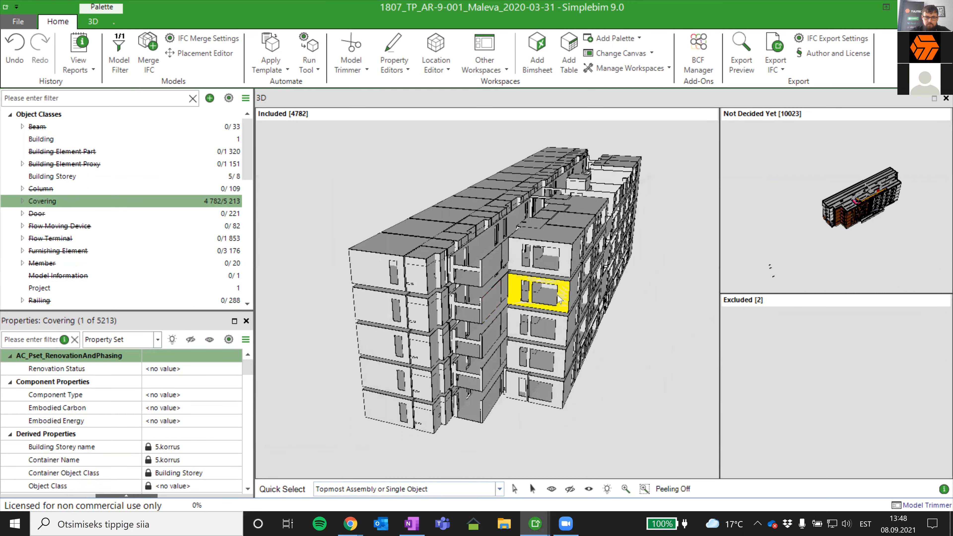
# - Select the top-storey covering on the end wall, enlarge the property palette, and read its bounding box dimensions and Net Area
pyautogui.click(364, 275)
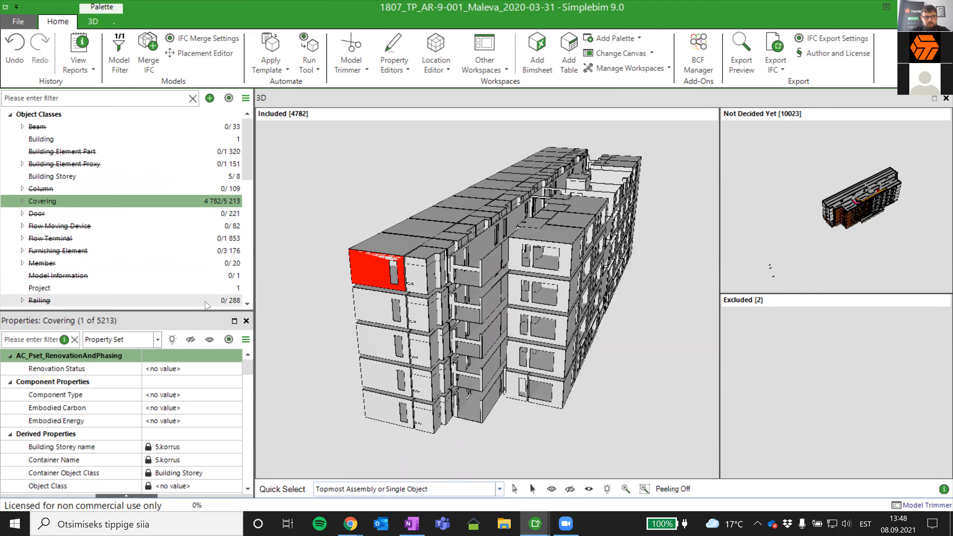
pyautogui.moveTo(178, 311); pyautogui.dragTo(178, 188)
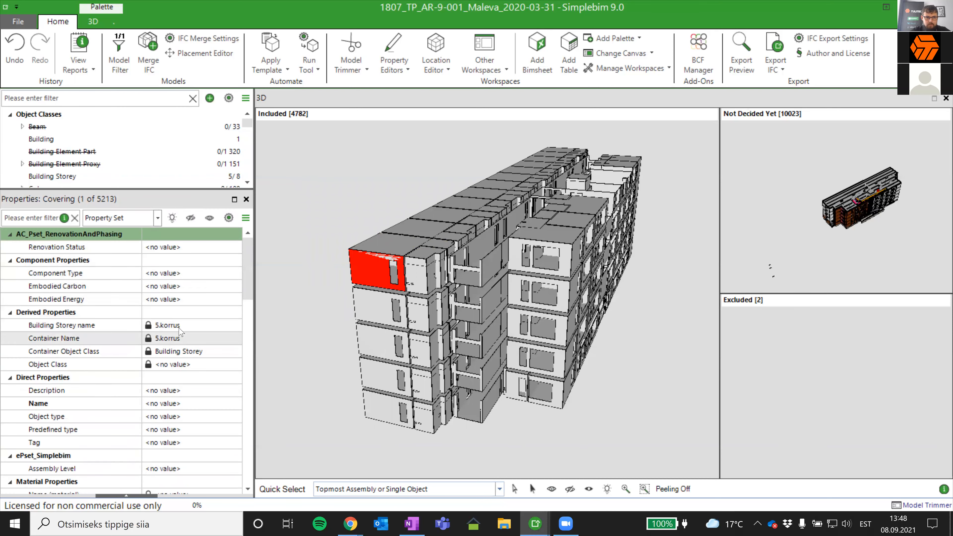
pyautogui.scroll(-2, 189, 378)
pyautogui.scroll(-1, 215, 398)
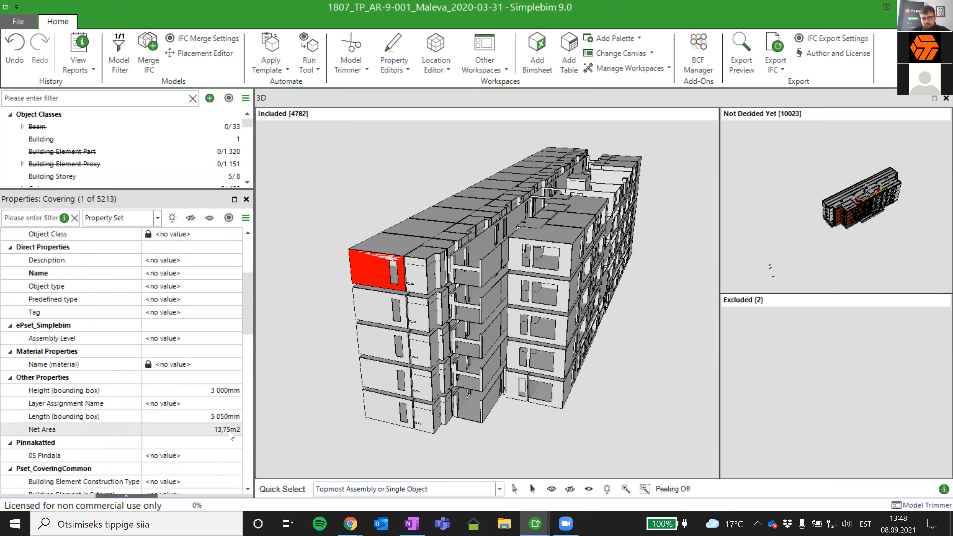
pyautogui.scroll(-3, 230, 436)
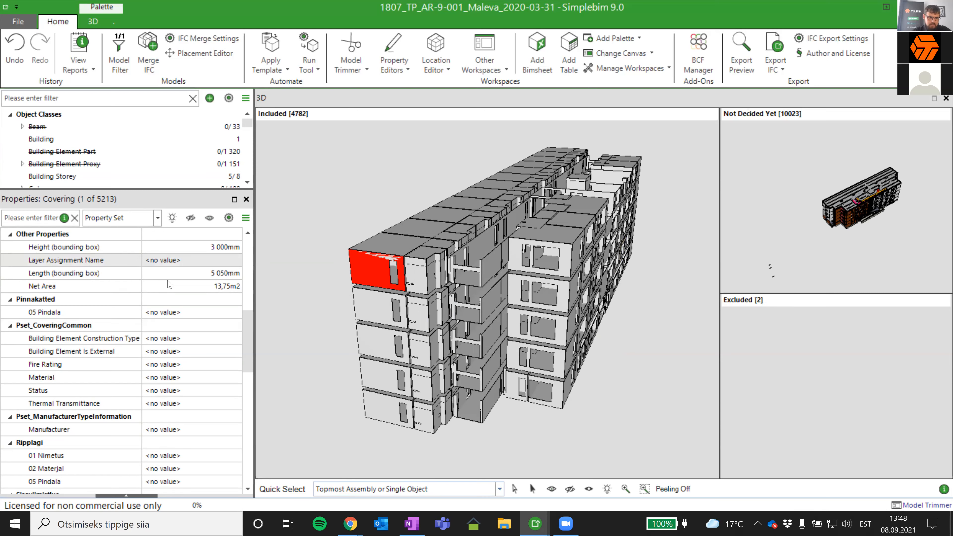
# - Open the selected covering's 01 Nimetus value in the Ripplagi property set for editing
pyautogui.click(185, 452)
pyautogui.click(186, 441)
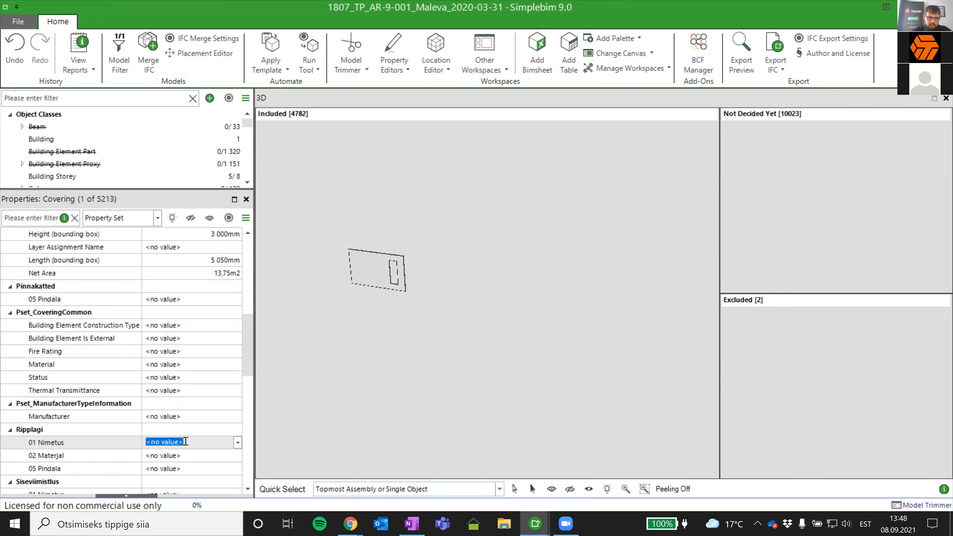
pyautogui.click(60, 446)
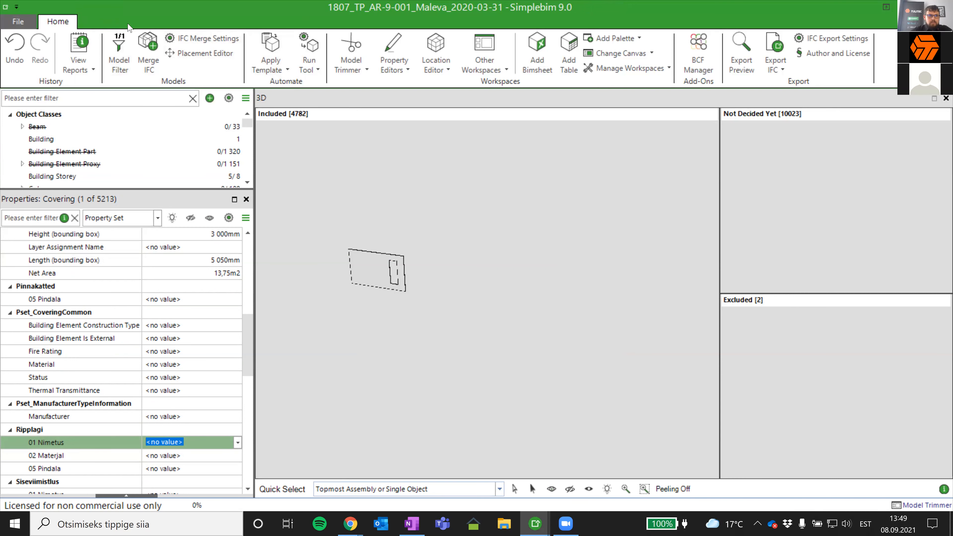
pyautogui.click(378, 102)
pyautogui.click(93, 22)
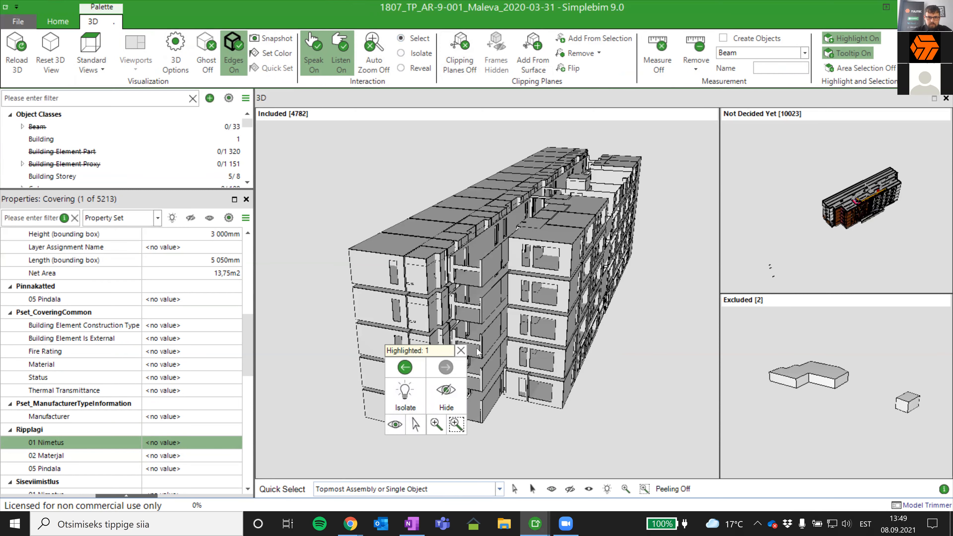
pyautogui.click(460, 350)
# - Select all five stacked end-wall coverings at the building's corner, from the top storey down to the lowest
pyautogui.click(385, 267)
pyautogui.keyDown('ctrl'); pyautogui.click(382, 306); pyautogui.keyUp('ctrl')
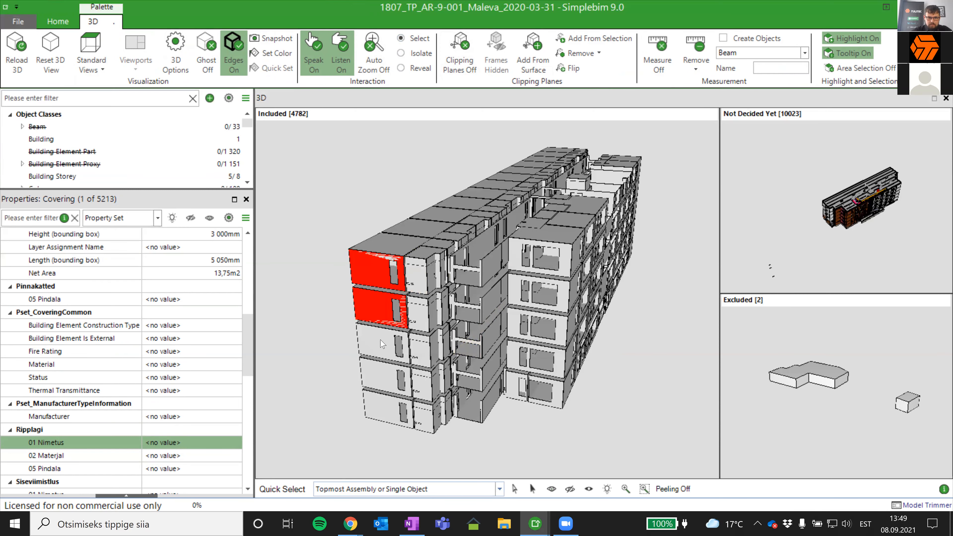
pyautogui.keyDown('ctrl'); pyautogui.click(382, 360); pyautogui.keyUp('ctrl')
pyautogui.keyDown('ctrl'); pyautogui.click(380, 400); pyautogui.keyUp('ctrl')
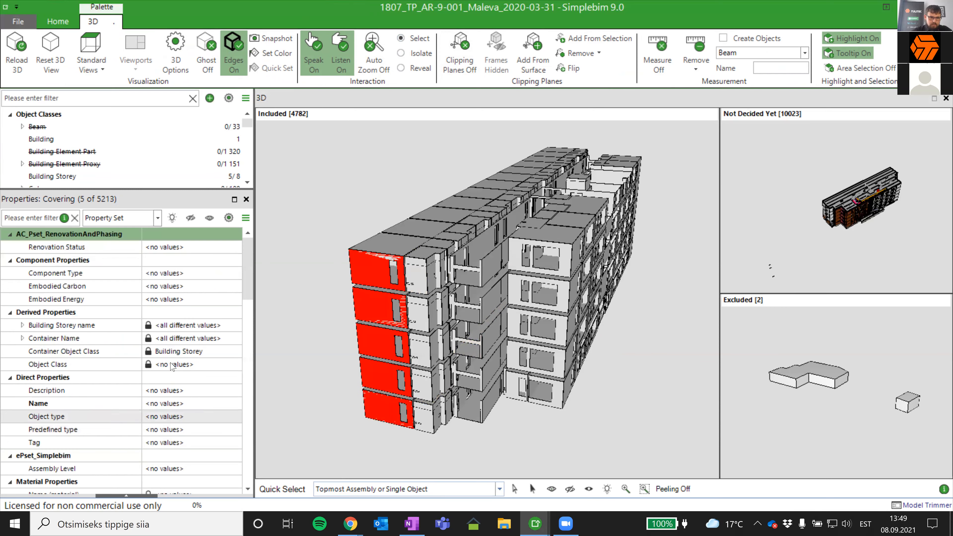
# - Paste the copied GENEERILINE text as the five selected coverings' 01 Nimetus value in the Ripplagi property set
pyautogui.click(116, 469)
pyautogui.scroll(-5, 123, 450)
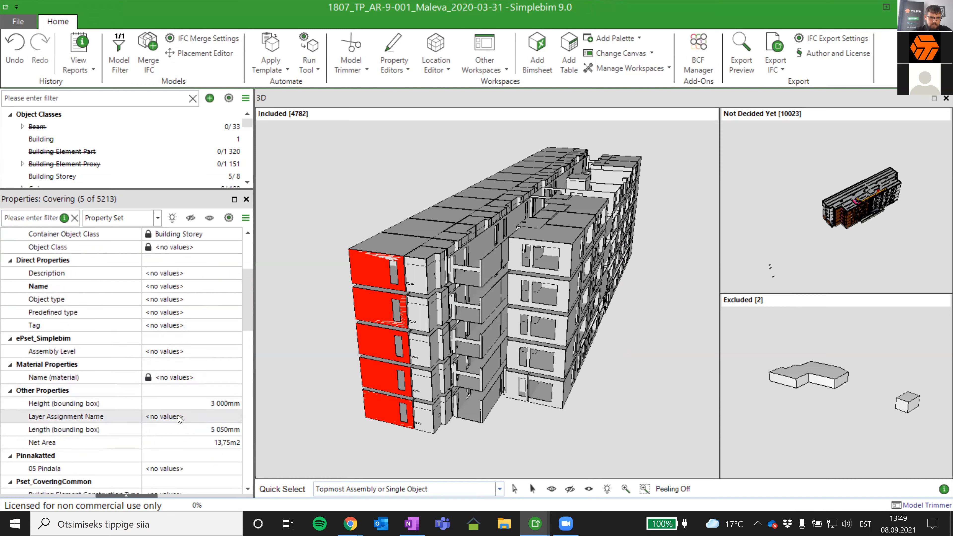
pyautogui.scroll(-5, 173, 394)
pyautogui.click(179, 440)
pyautogui.hotkey('ctrl', 'v')
pyautogui.click(130, 462)
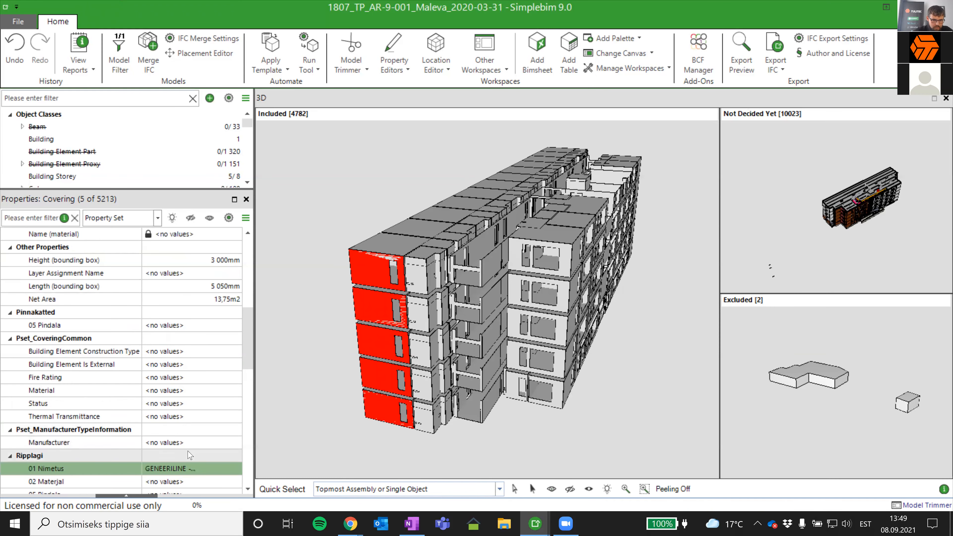
pyautogui.scroll(2, 195, 462)
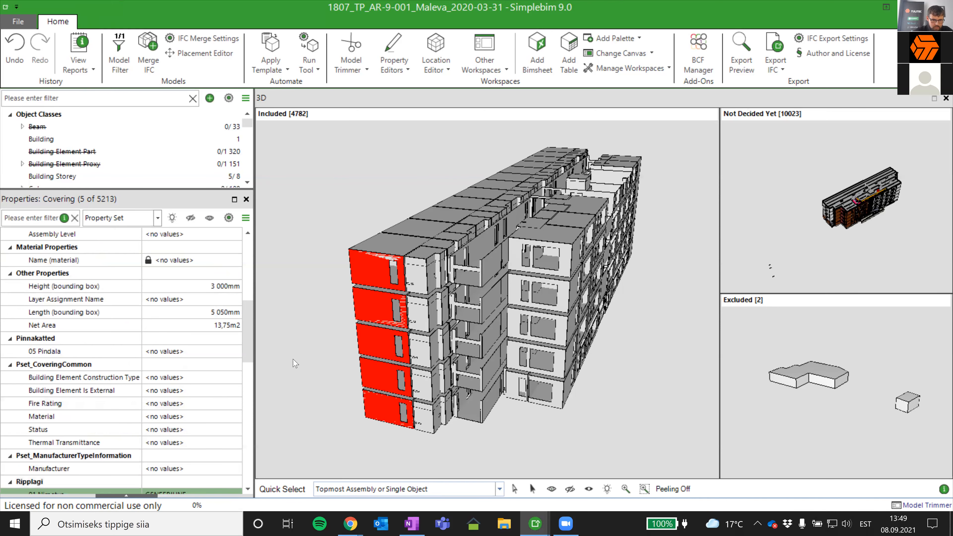
# - Clear the 01 Nimetus value in the Ripplagi property set of the five selected coverings
pyautogui.scroll(-3, 210, 413)
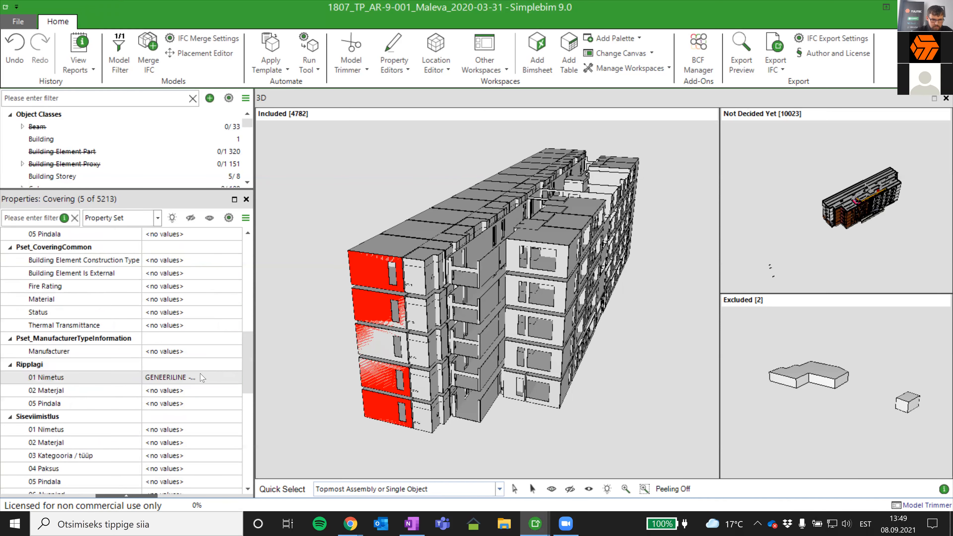
pyautogui.click(204, 377)
pyautogui.press('Delete')
pyautogui.press('Return')
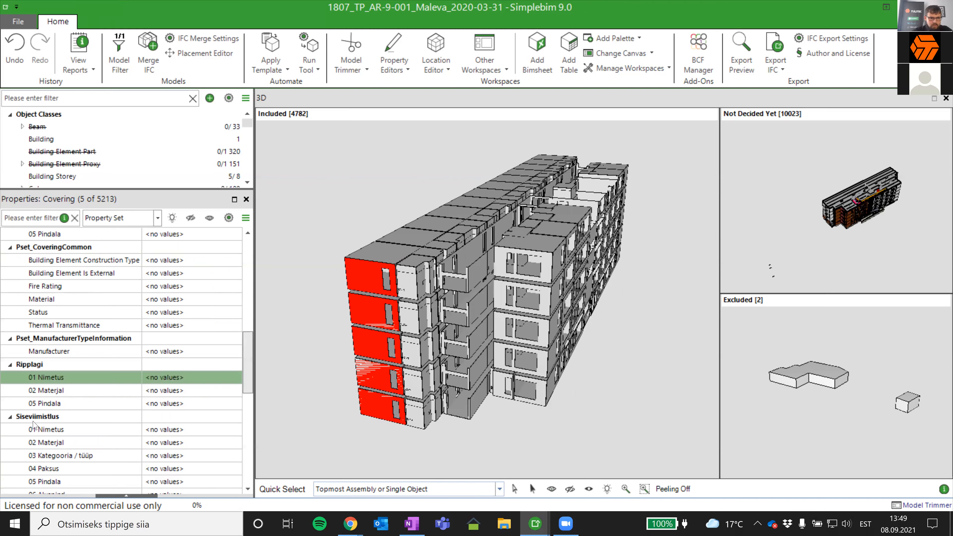
# - Set 01 Nimetus in the Siseviimistlus property set to Värv for the five selected coverings and clear the selection
pyautogui.click(184, 429)
pyautogui.click(184, 428)
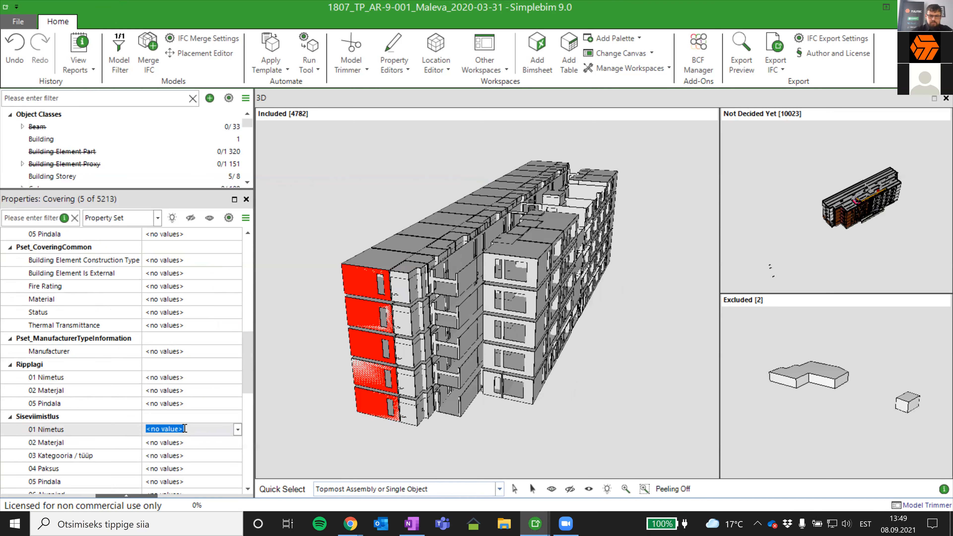
pyautogui.write('Värv')
pyautogui.click(384, 440)
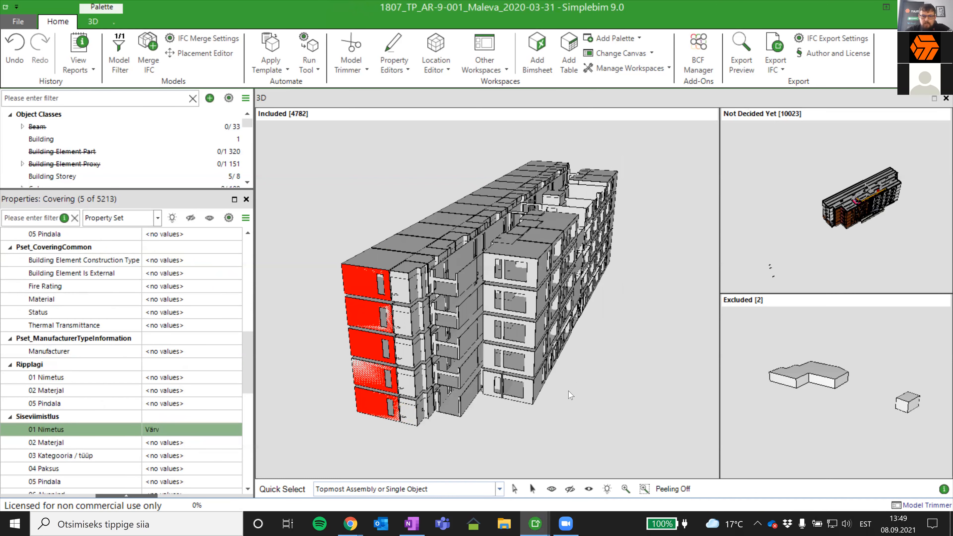
pyautogui.moveTo(567, 374); pyautogui.dragTo(598, 299)
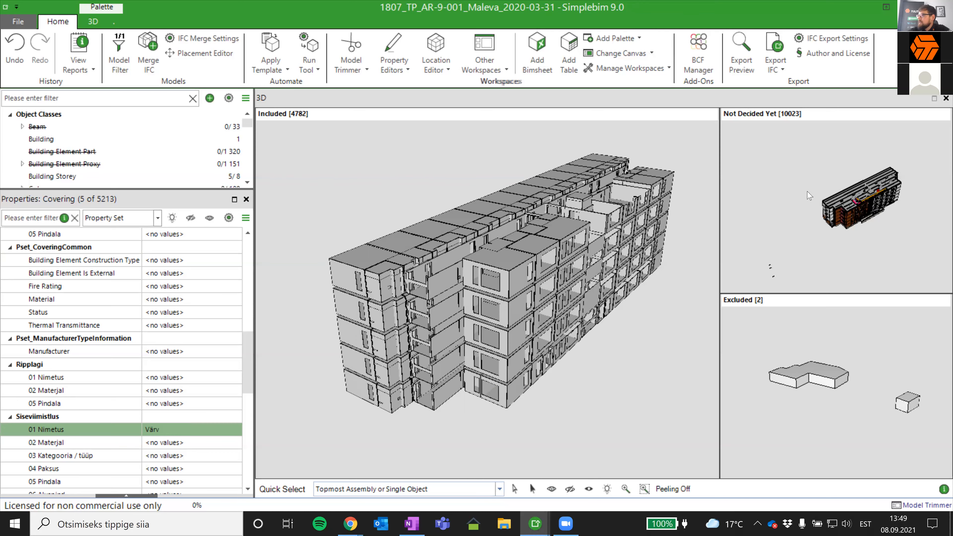
pyautogui.moveTo(613, 255); pyautogui.dragTo(602, 285)
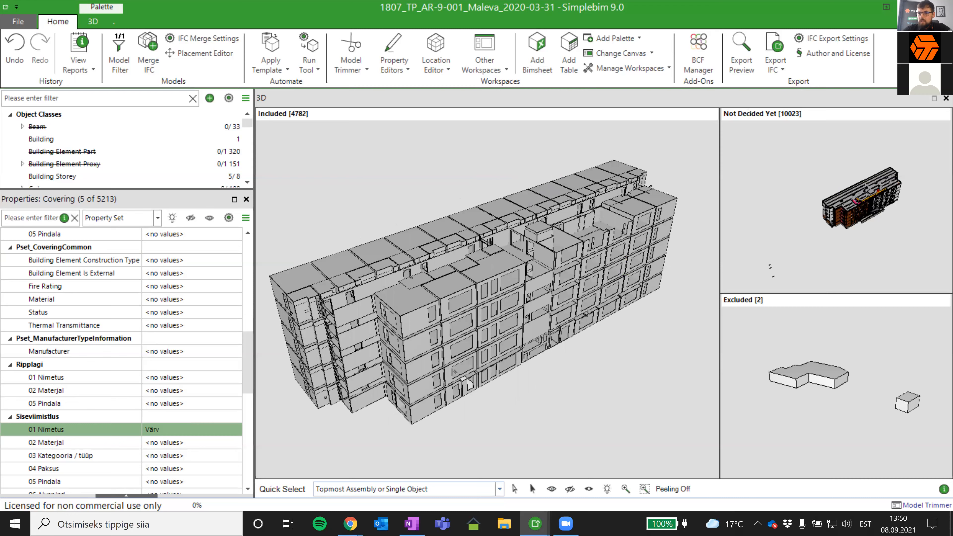
# - Switch to Chrome and look through Tulitec's Simplebim product page and order form, and its YouTube channel
pyautogui.hotkey('alt', 'Tab')
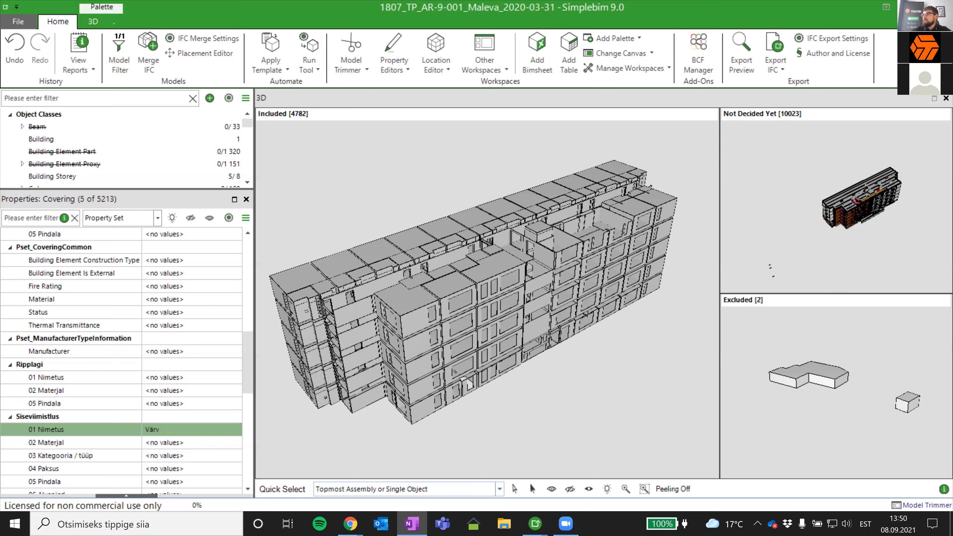
pyautogui.hotkey('alt', 'Tab')
pyautogui.hotkey('alt', 'Tab')
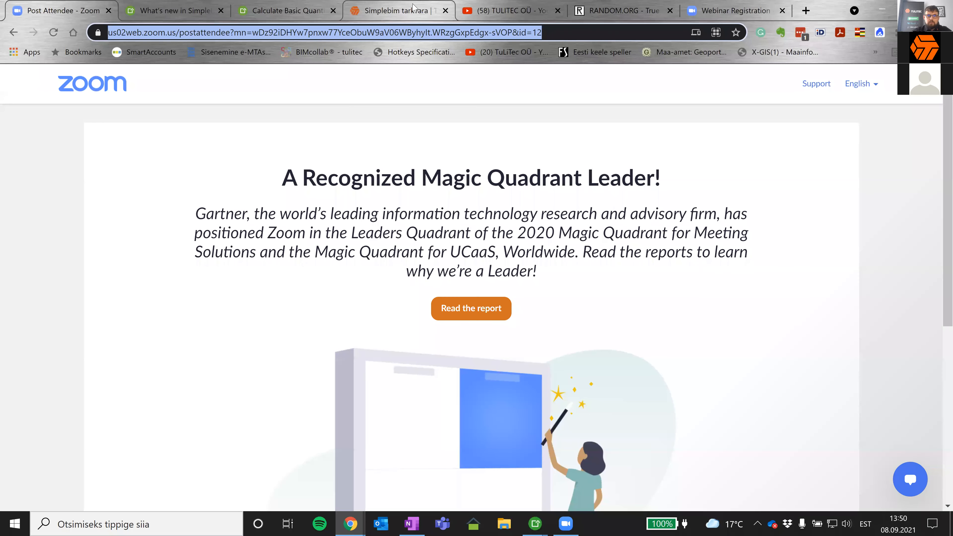
pyautogui.click(397, 10)
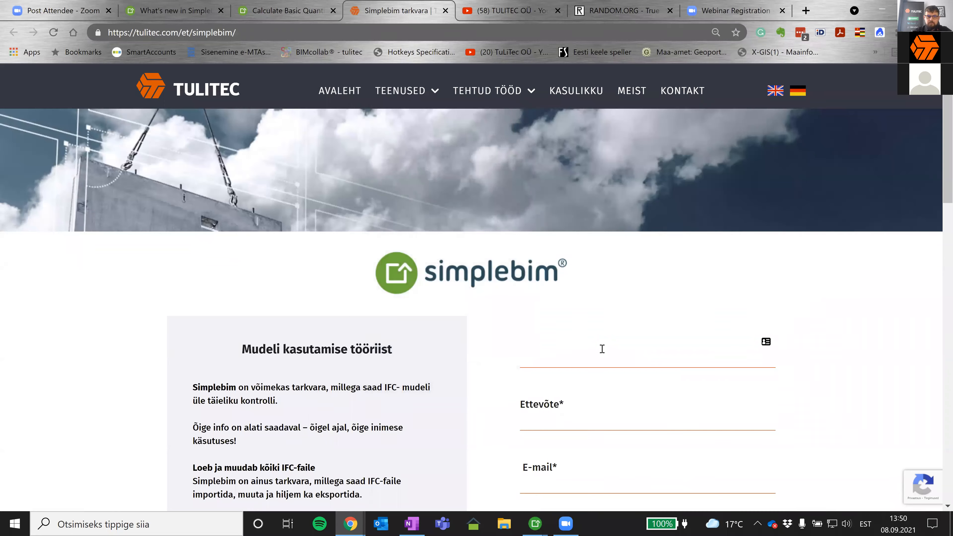
pyautogui.scroll(-10, 602, 349)
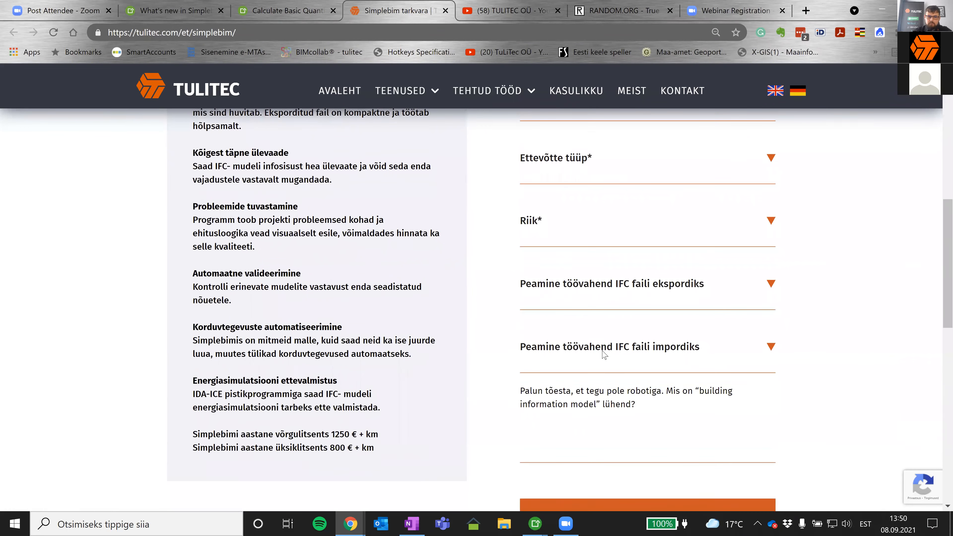
pyautogui.scroll(-8, 602, 361)
pyautogui.scroll(20, 601, 361)
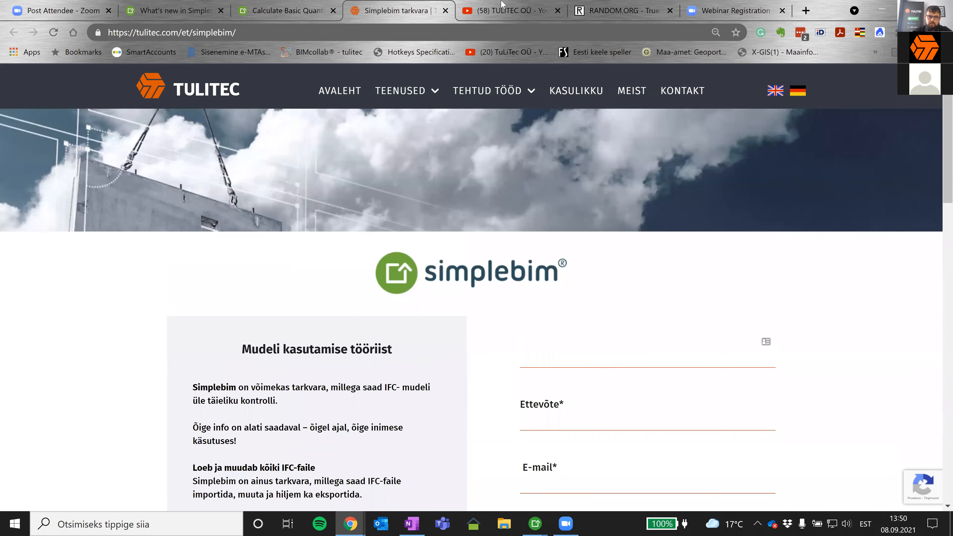
pyautogui.click(502, 8)
pyautogui.tripleClick(348, 32)
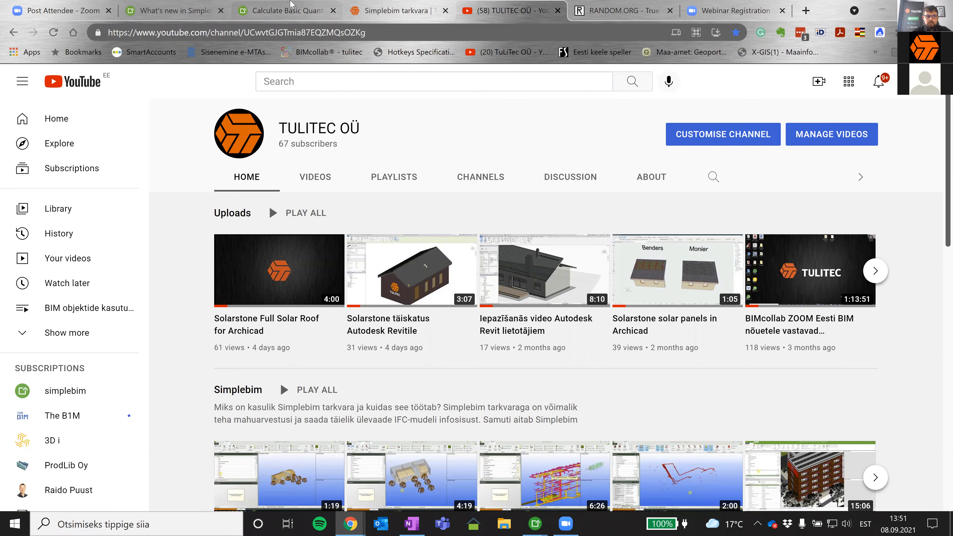
# - Examine the "What's new in Simplebim 9.0?" article, including its Bimsheet, location modelling and Stored groups sections
pyautogui.click(159, 10)
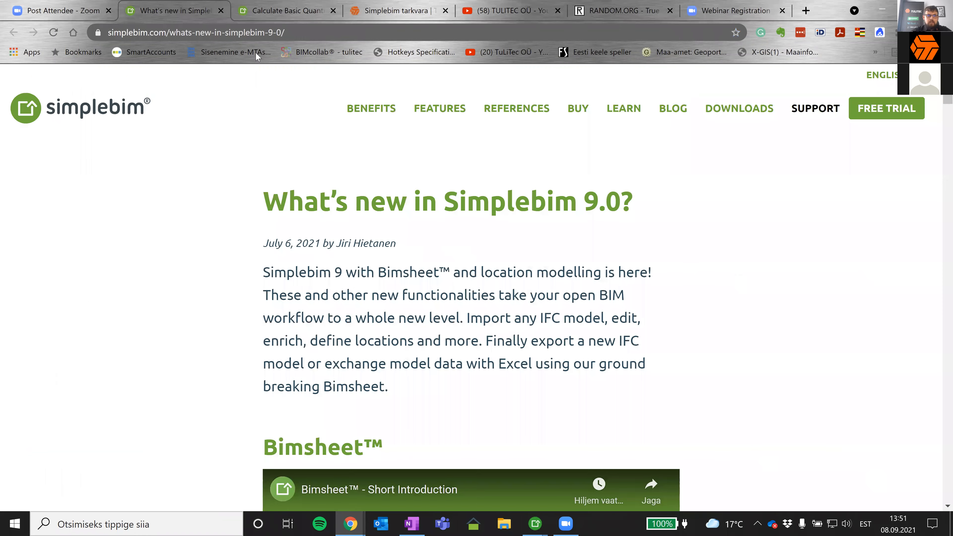
pyautogui.scroll(-1, 596, 266)
pyautogui.scroll(-20, 596, 265)
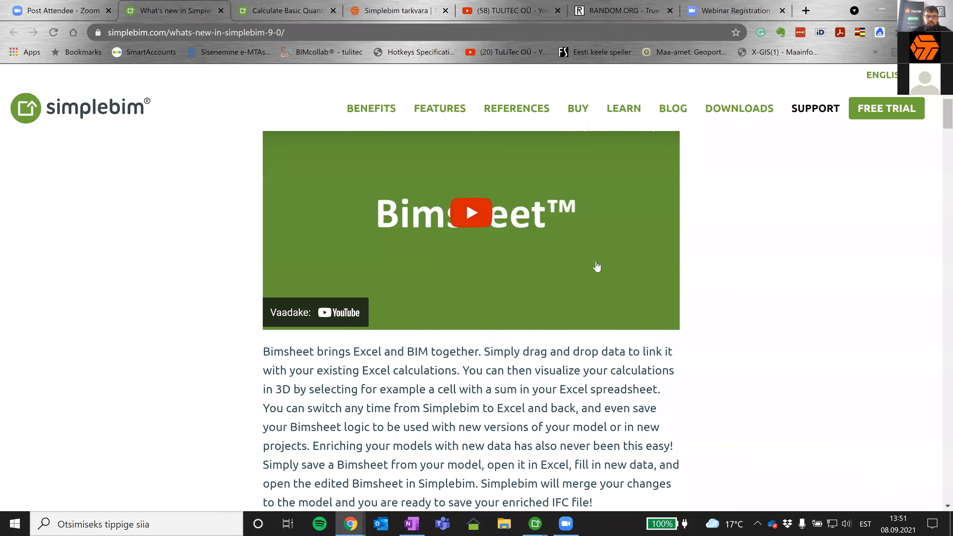
pyautogui.scroll(-10, 605, 263)
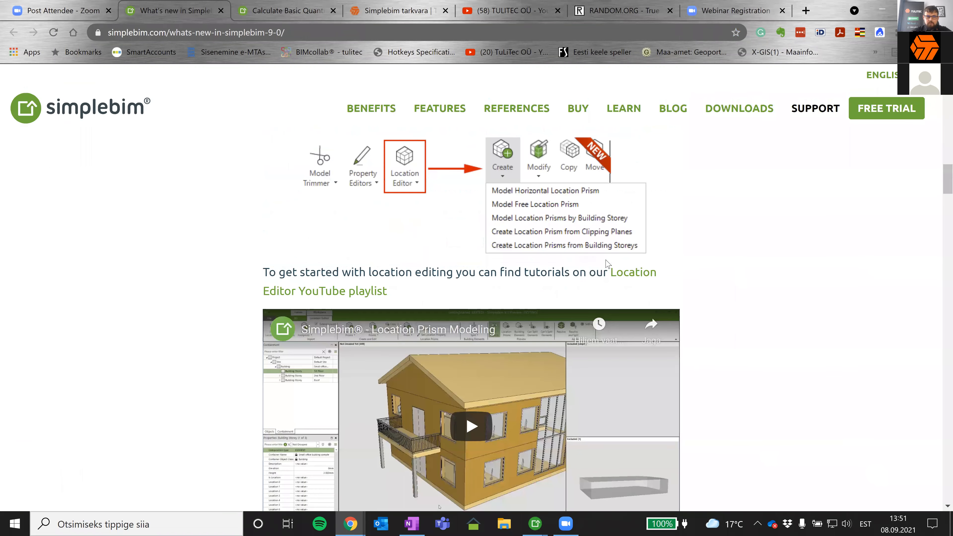
pyautogui.scroll(5, 608, 262)
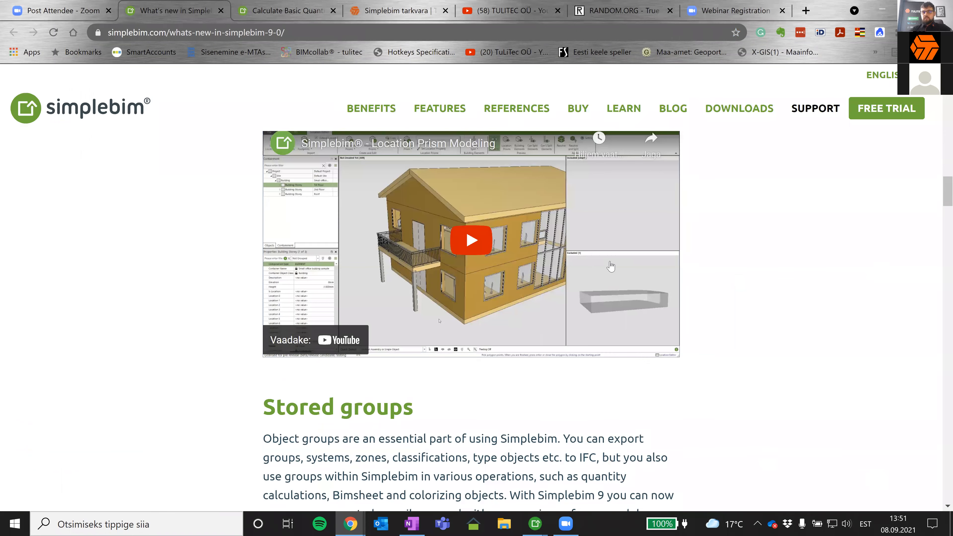
pyautogui.scroll(2, 647, 379)
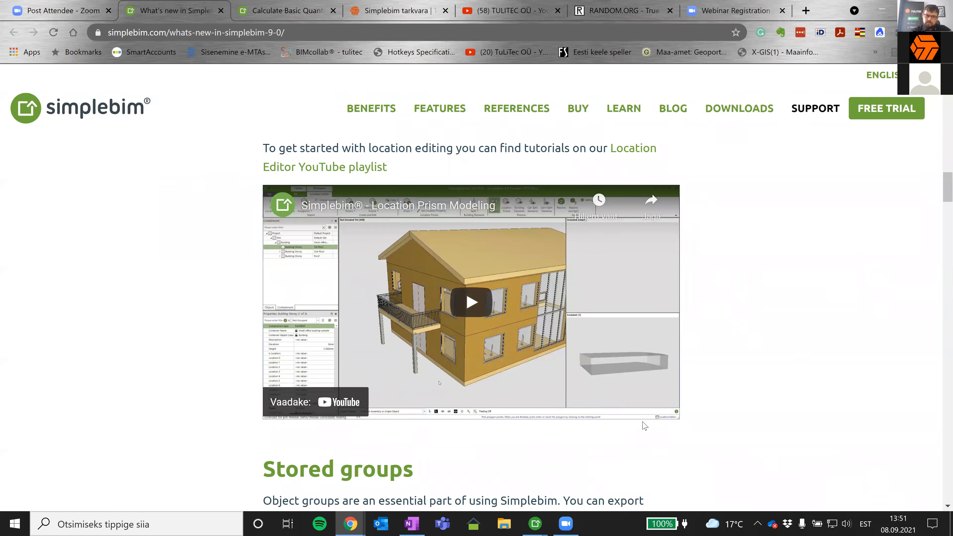
pyautogui.scroll(-2, 727, 386)
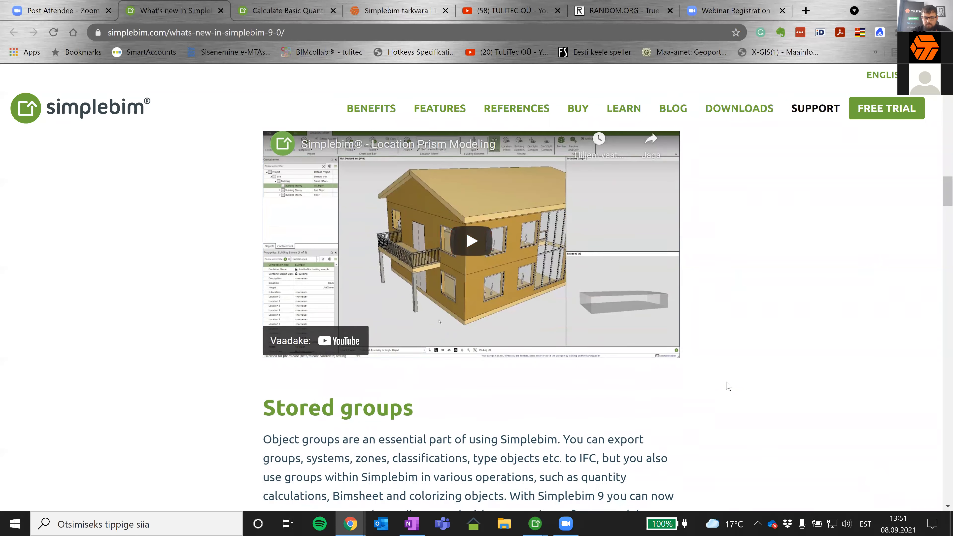
pyautogui.scroll(-15, 727, 385)
pyautogui.scroll(-20, 728, 385)
pyautogui.scroll(-20, 727, 386)
pyautogui.scroll(-20, 728, 388)
pyautogui.scroll(20, 728, 388)
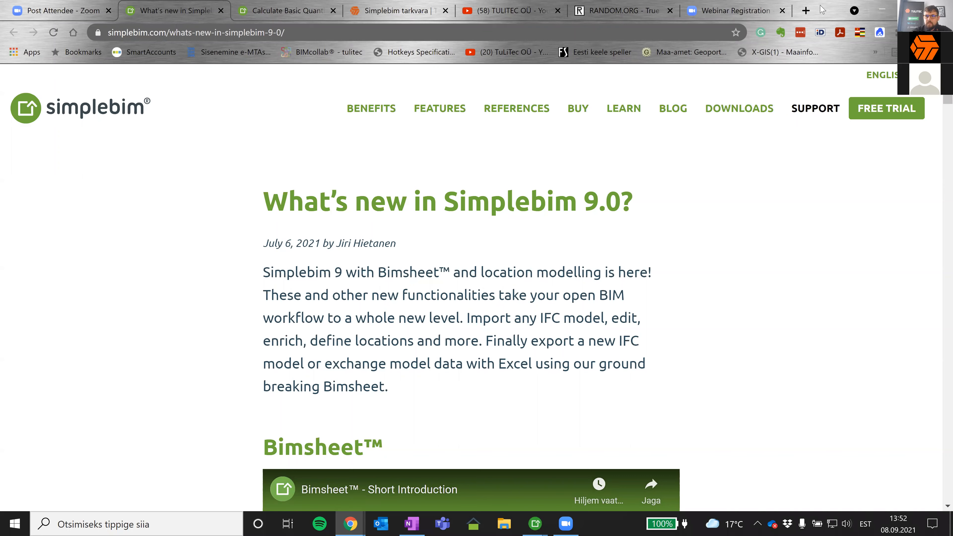
# - Revisit the covering model in Simplebim, and open the Zoom registration page for the IFC quantity take-off training in Chrome
pyautogui.click(881, 10)
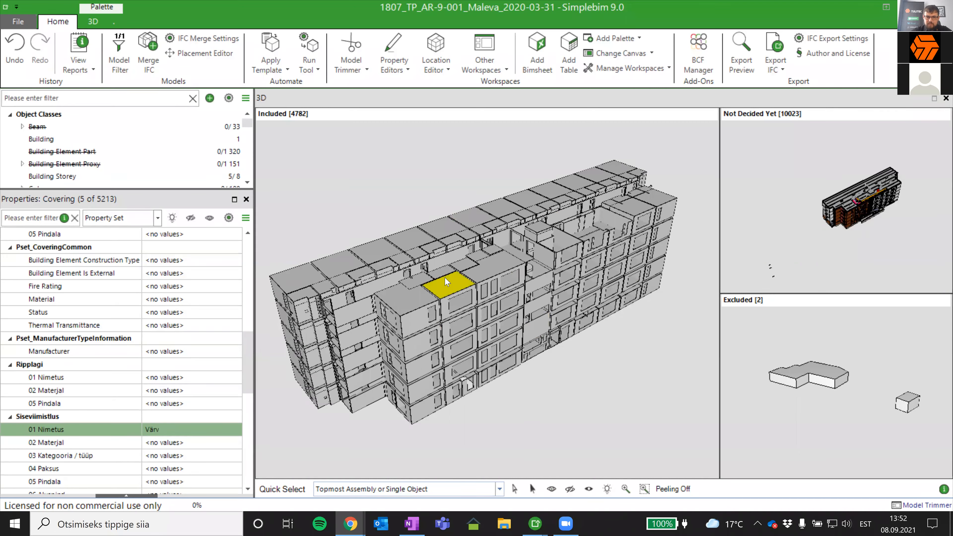
pyautogui.scroll(-1, 446, 282)
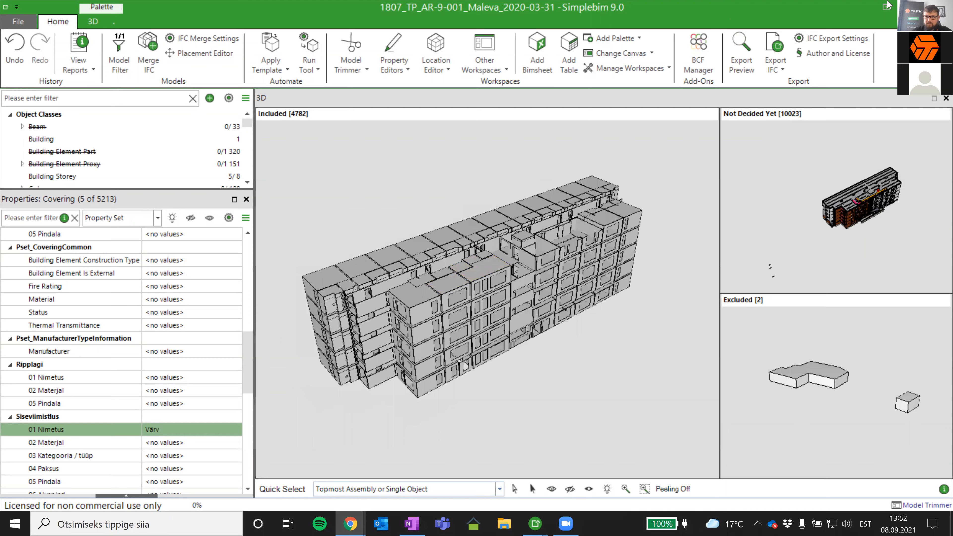
pyautogui.click(905, 6)
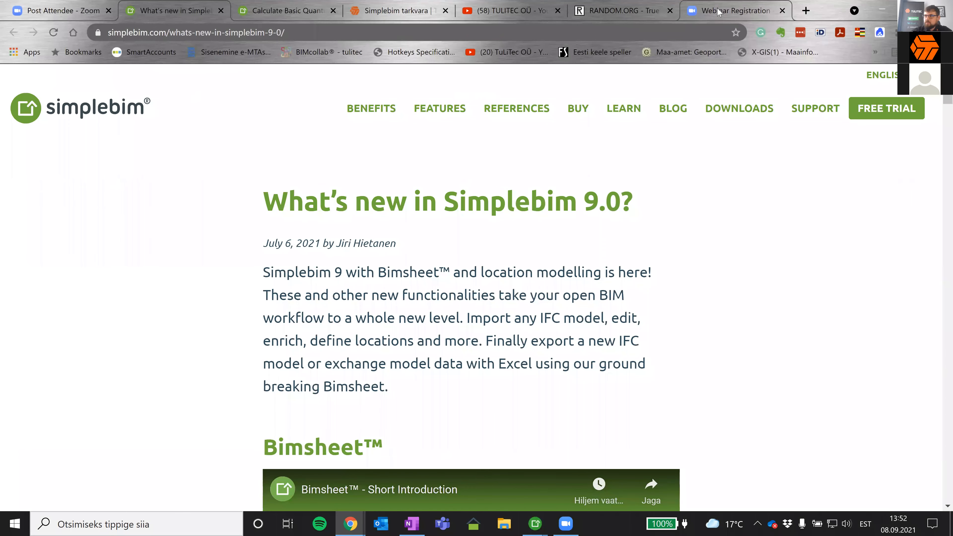
pyautogui.click(718, 11)
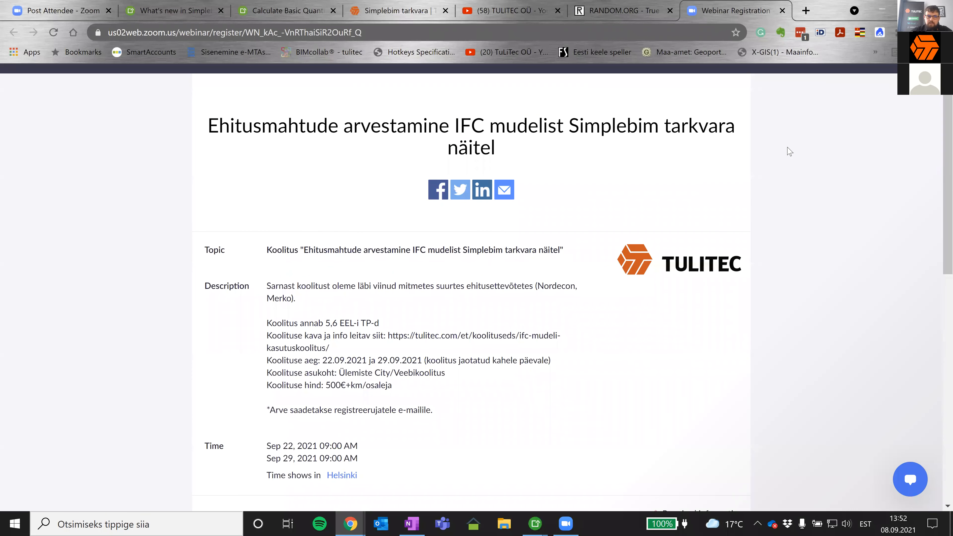